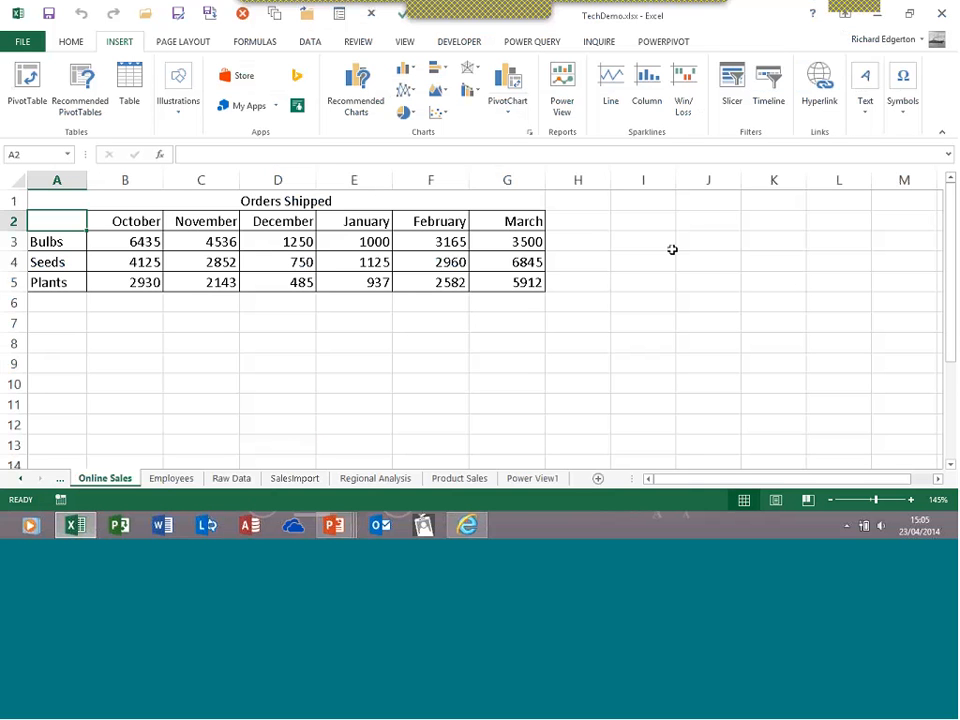
Look over the POWERPIVOT tab's features, then switch to the POWER QUERY tab
click(662, 42)
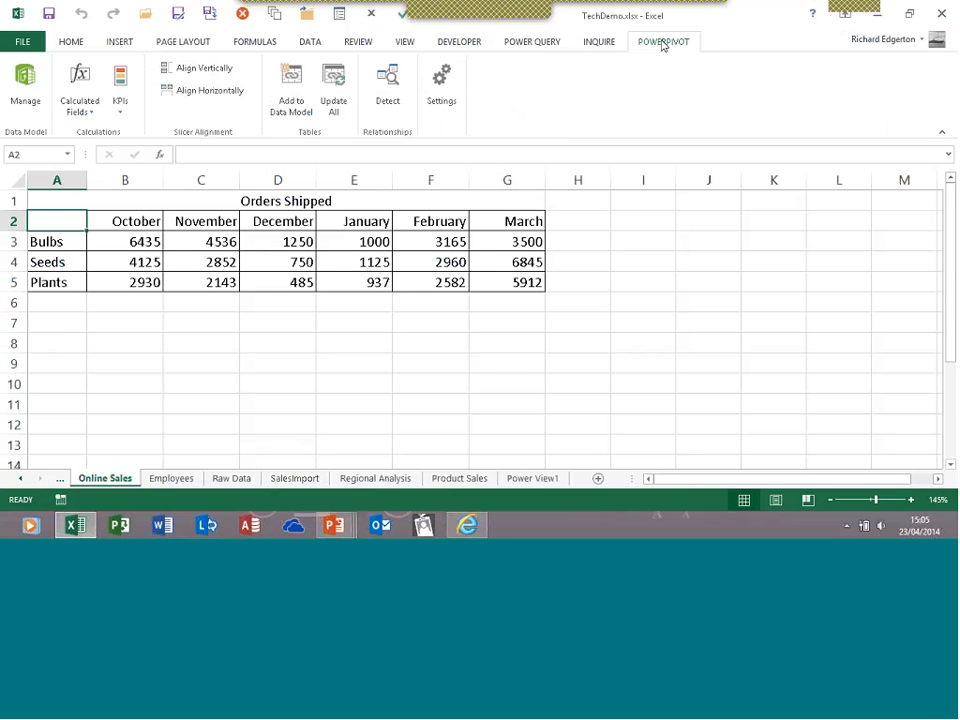
click(537, 44)
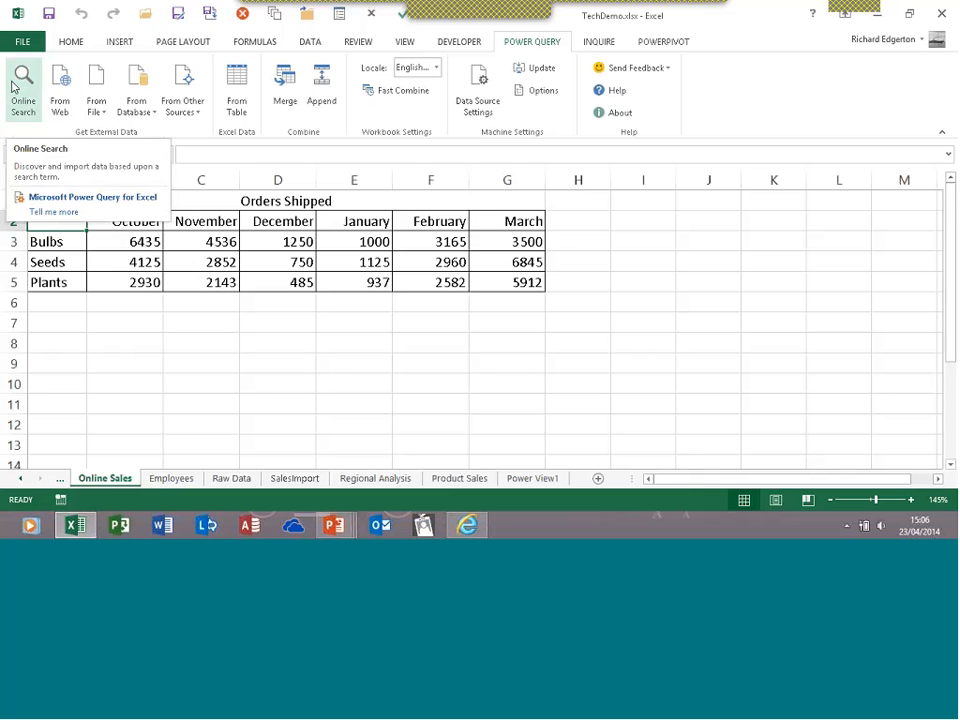
Open Online Search on the POWER QUERY tab to find public data
click(13, 88)
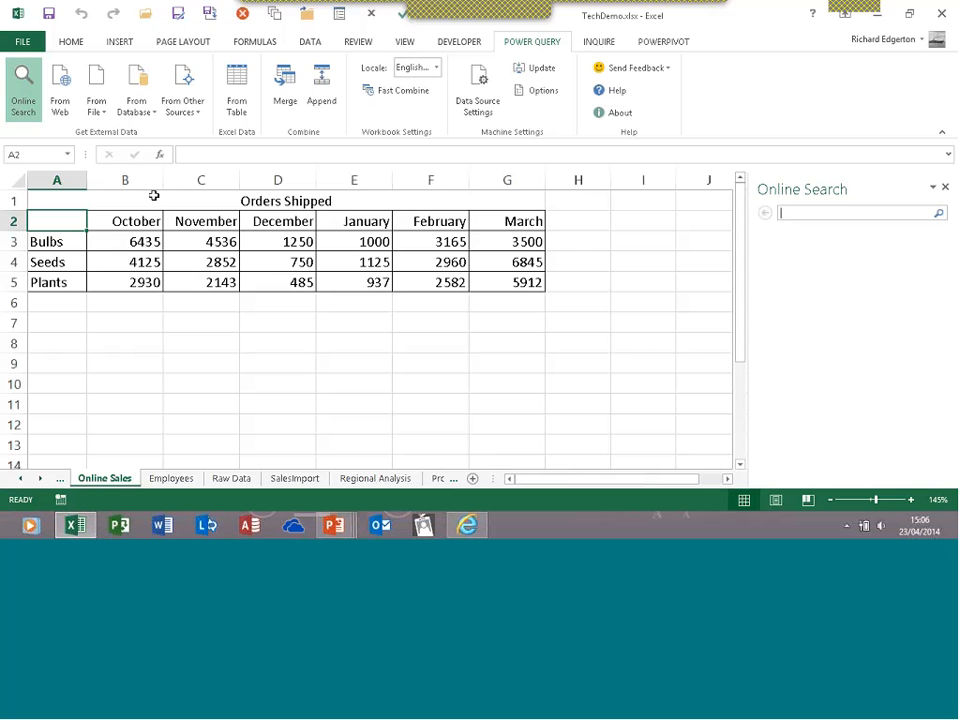
click(100, 108)
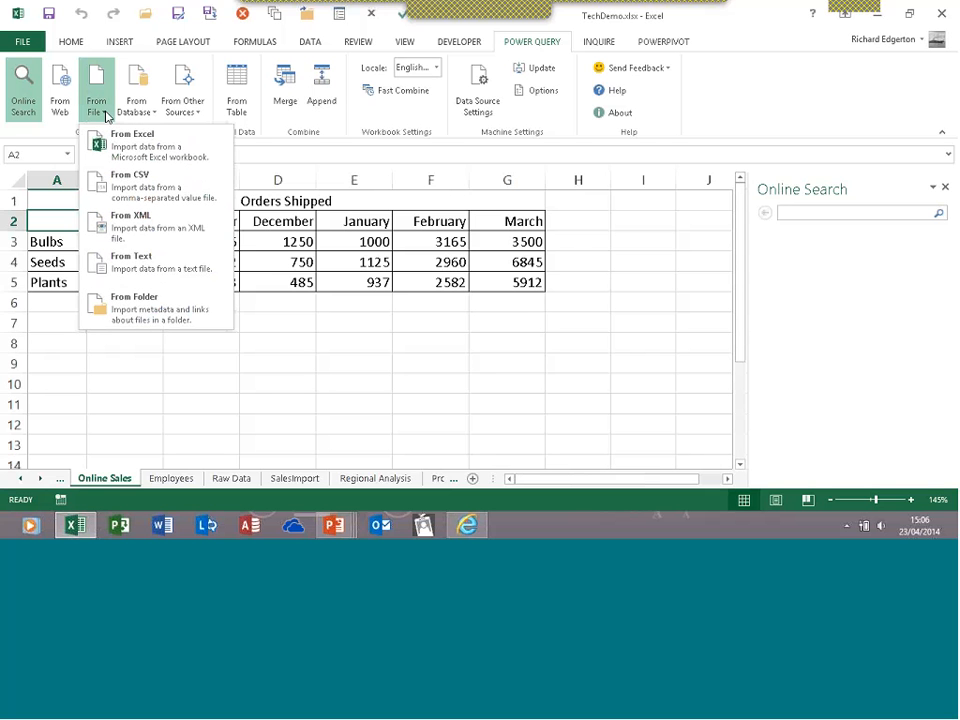
click(154, 113)
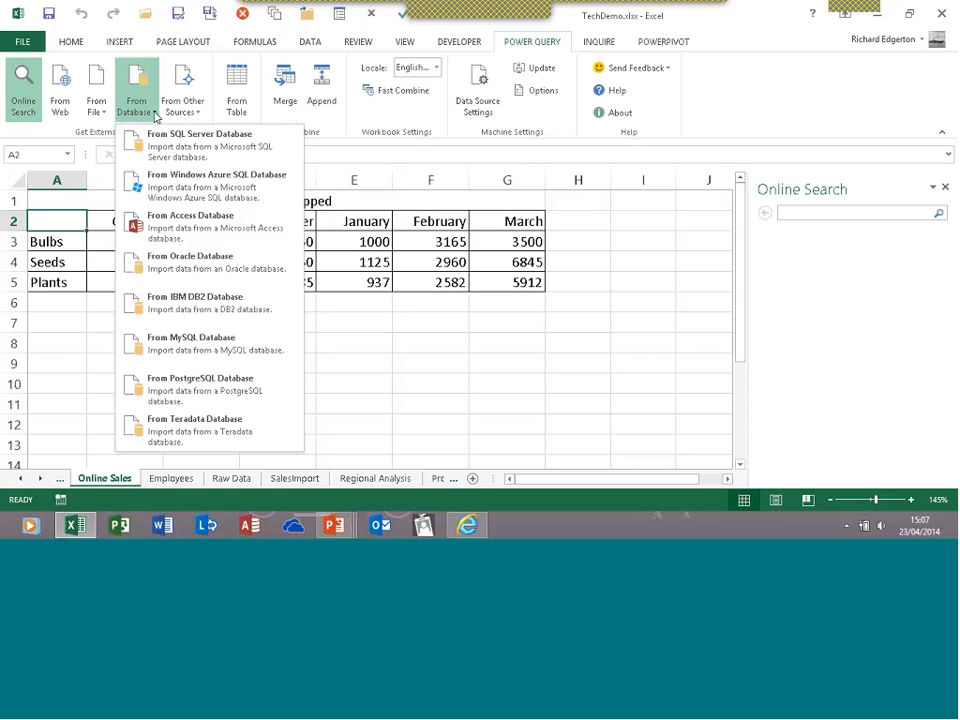
click(175, 115)
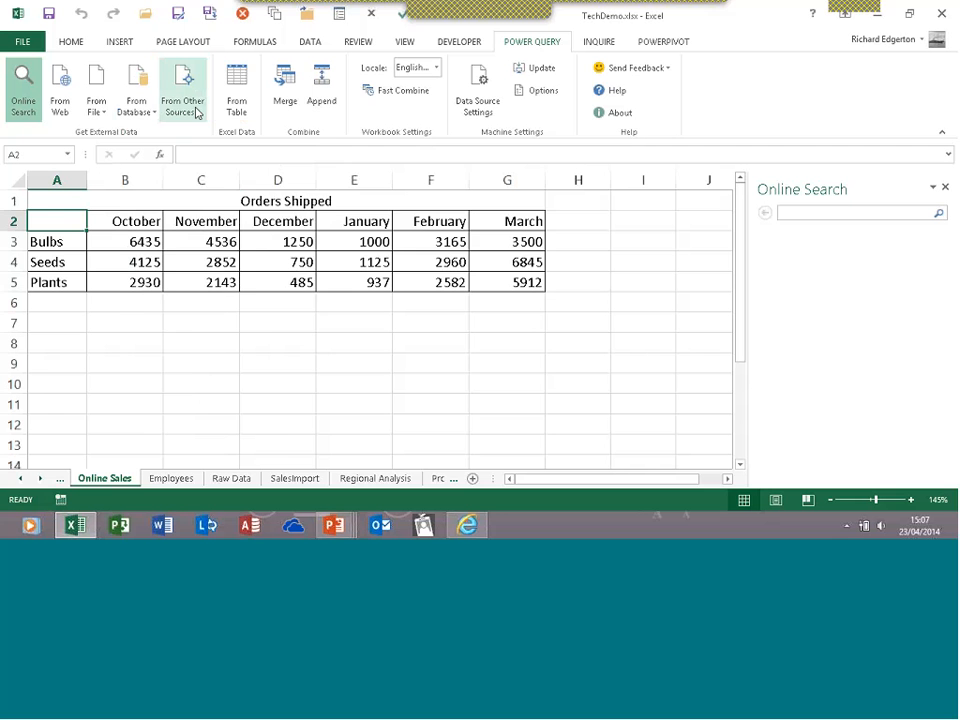
Browse the From Other Sources list, cancel the empty Append dialog, and switch to DATA
click(197, 113)
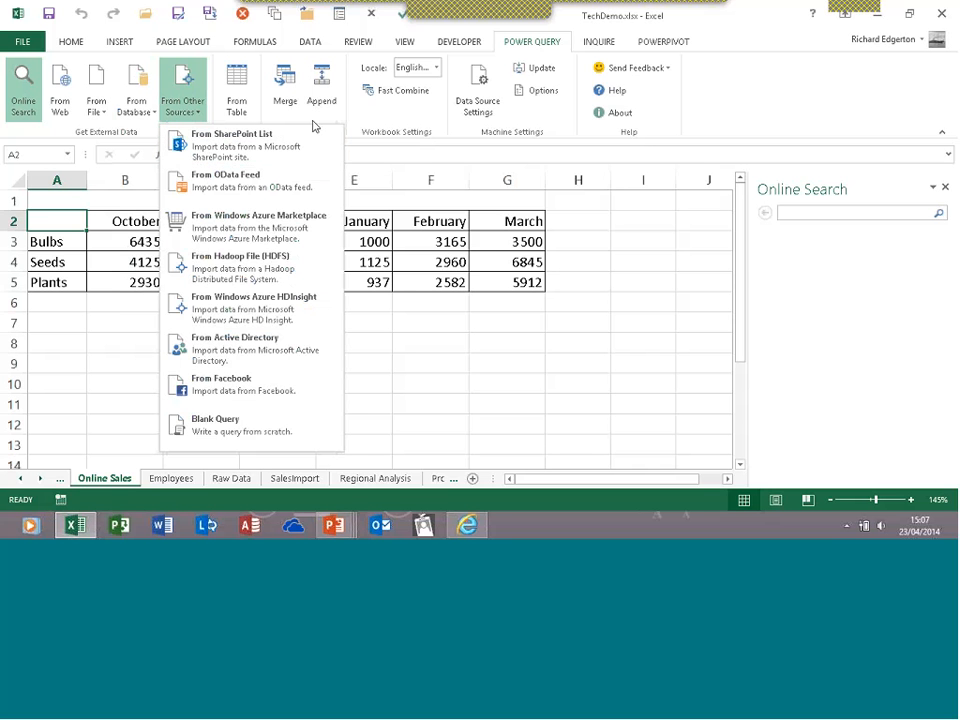
click(316, 124)
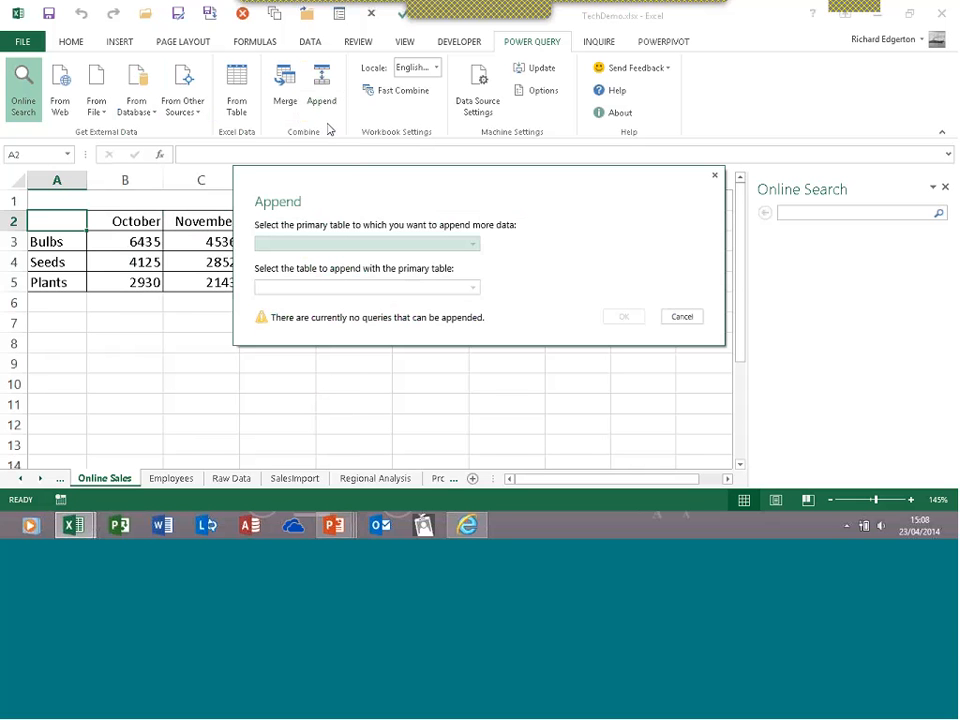
click(681, 316)
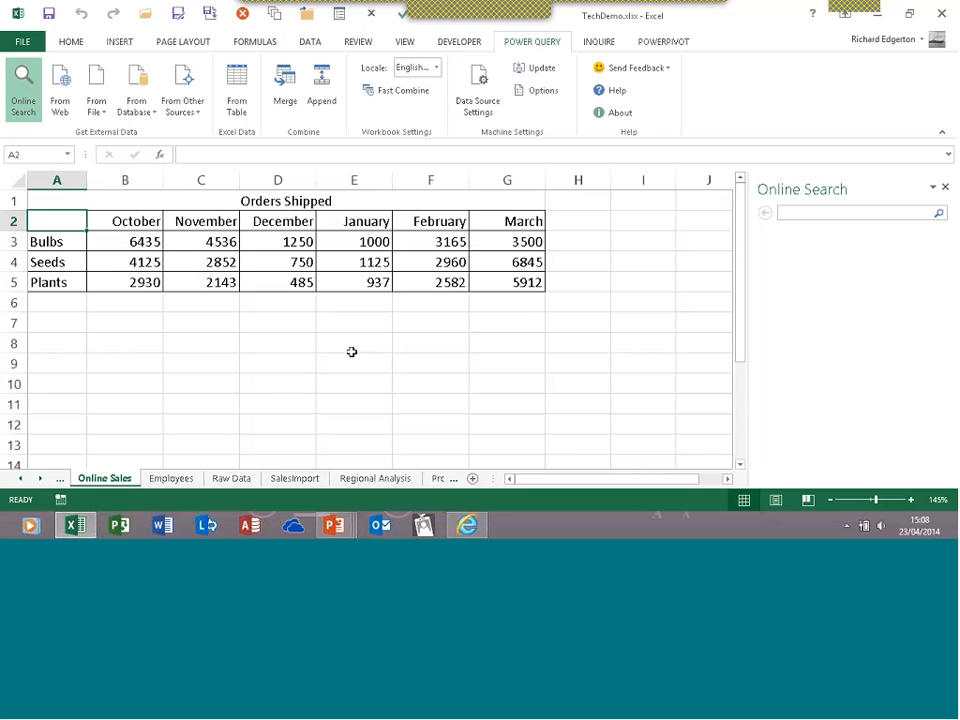
click(310, 41)
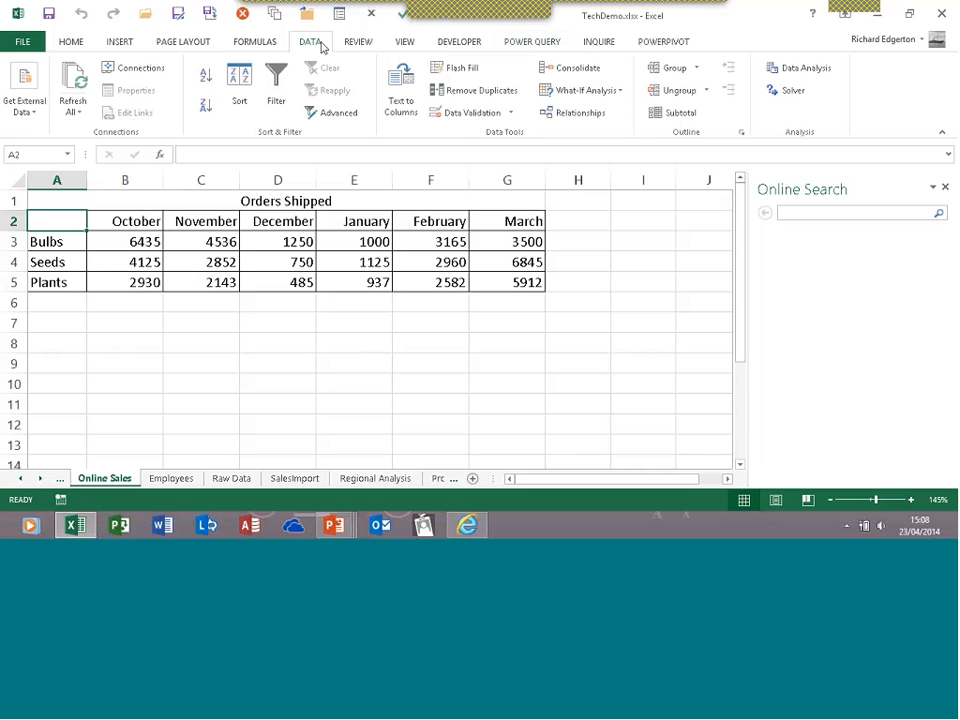
Compare the DATA tab's Get External Data options, then return to the HOME tab
click(25, 110)
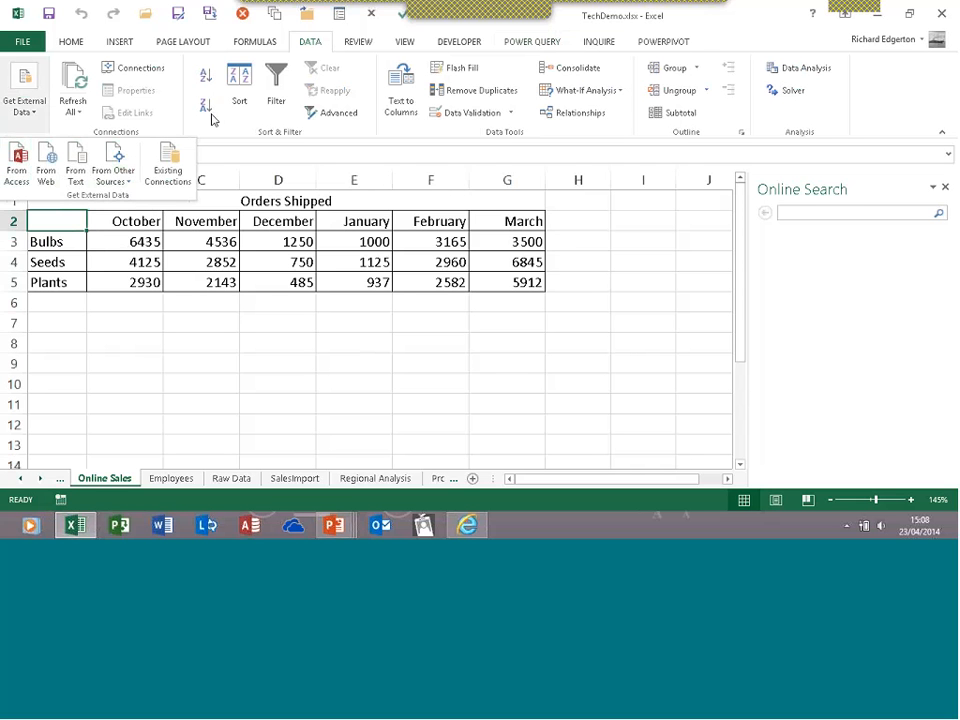
click(527, 47)
click(527, 47)
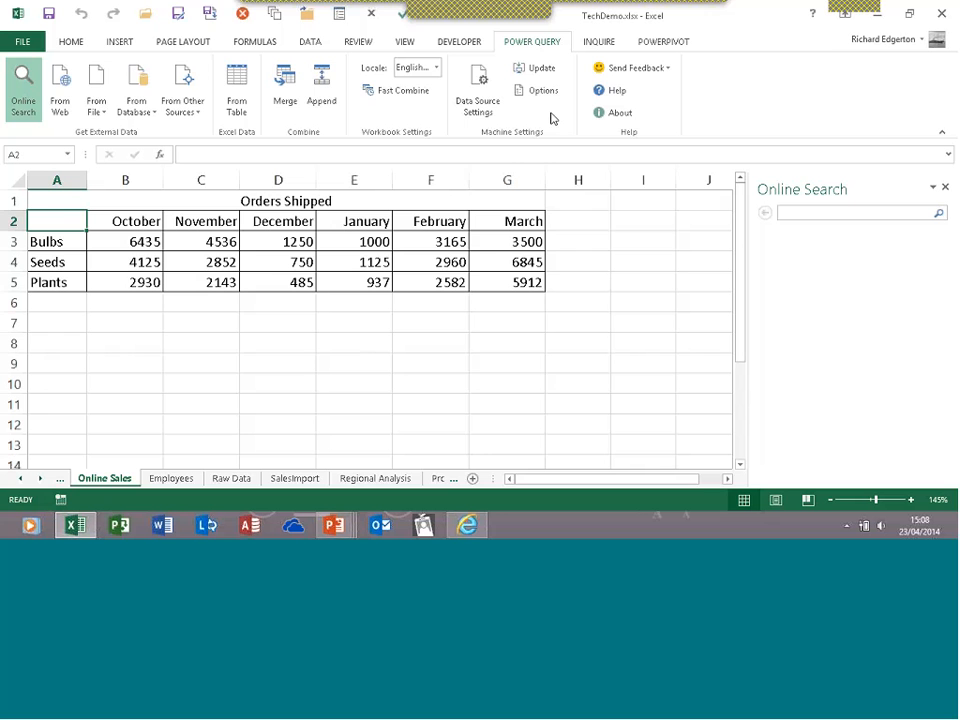
click(72, 43)
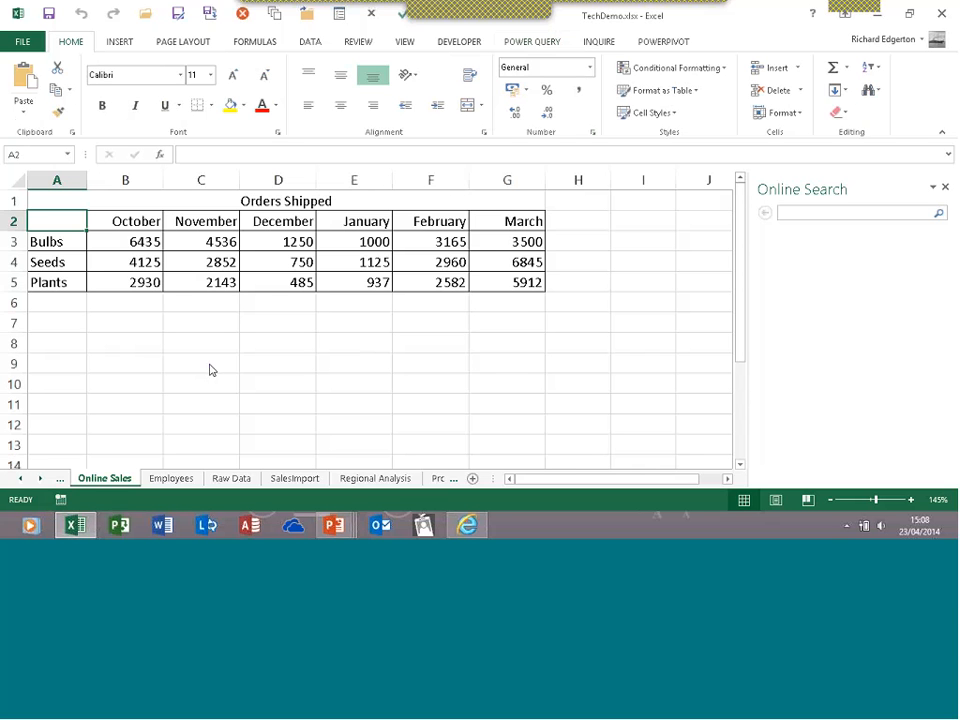
Close the Online Search pane and show the Format as Table style gallery
click(945, 188)
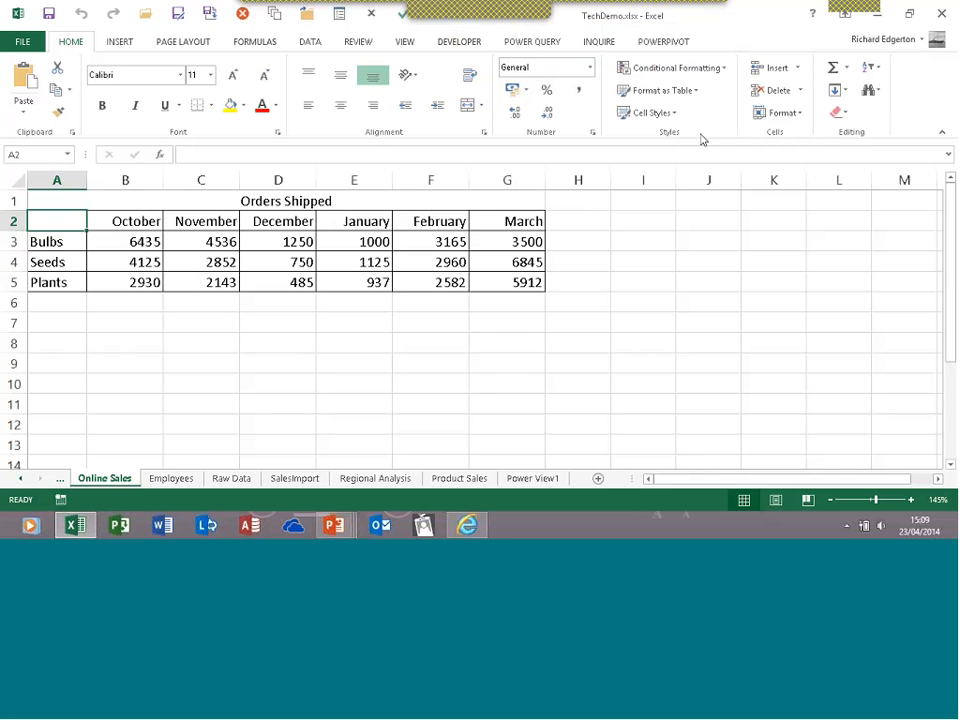
click(697, 92)
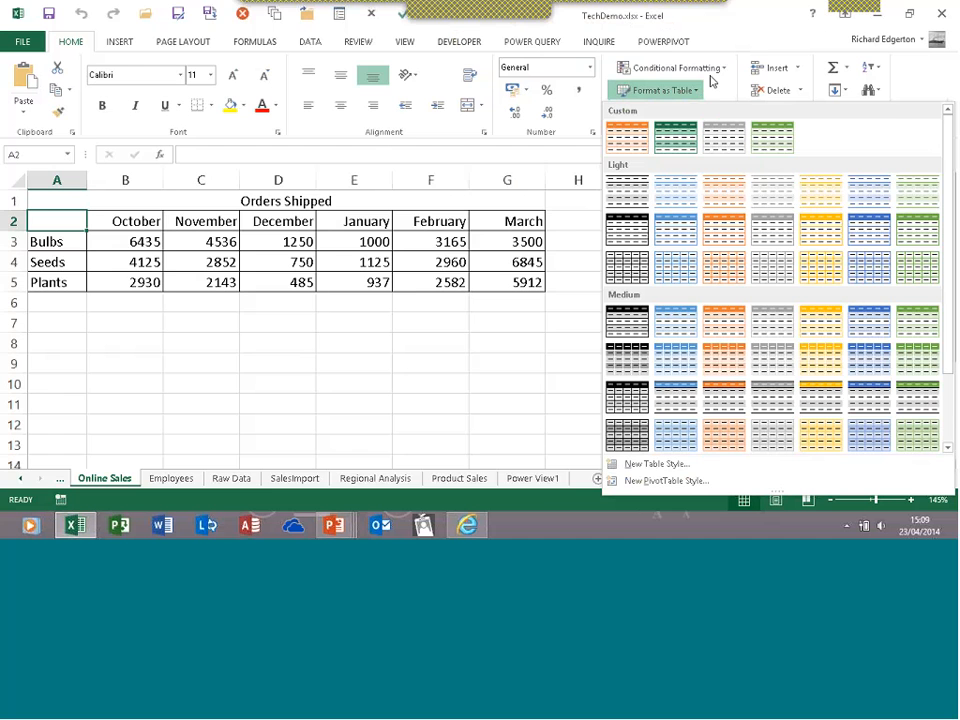
Restore and re-maximize the Excel window, then show the Conditional Formatting options
double_click(738, 25)
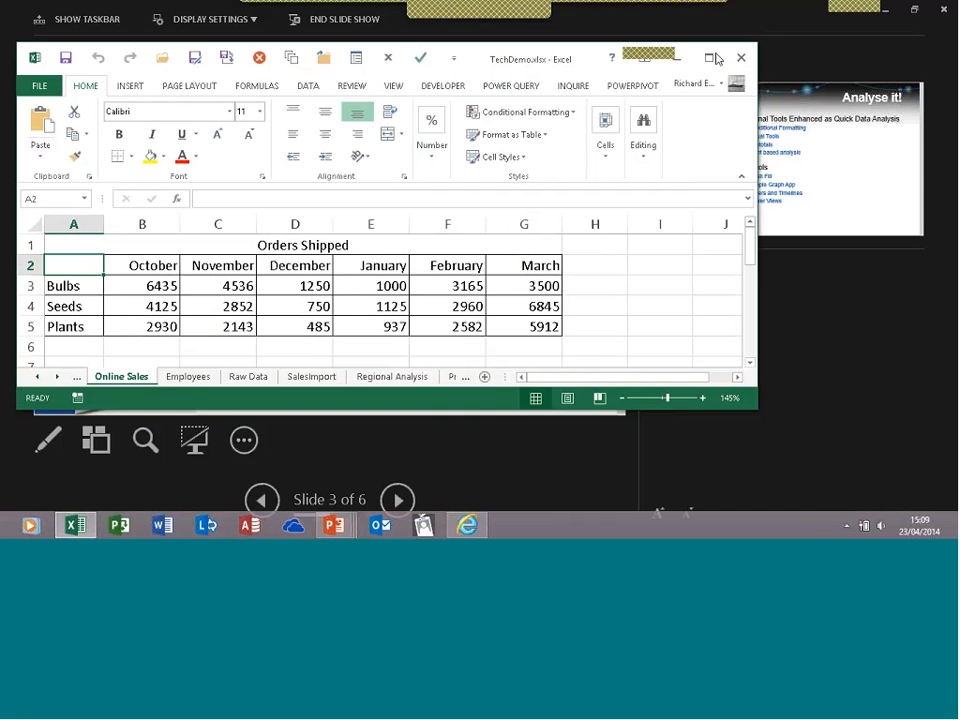
click(709, 57)
click(724, 69)
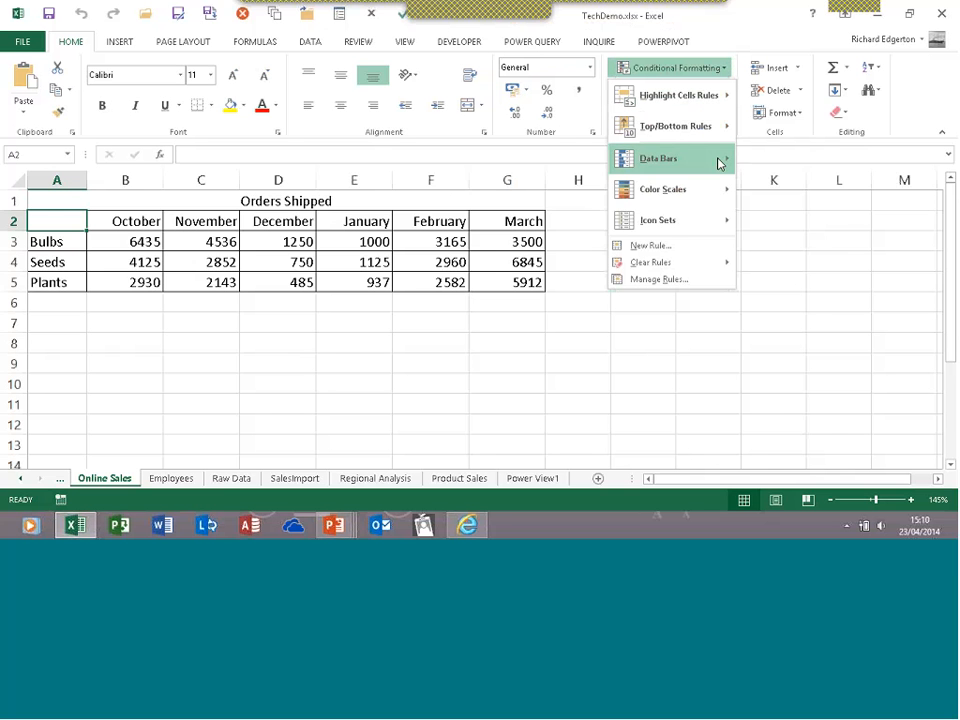
Preview the Data Bars and Icon Sets galleries, close the menu, and move to INSERT
mouse_move(718, 163)
mouse_move(688, 227)
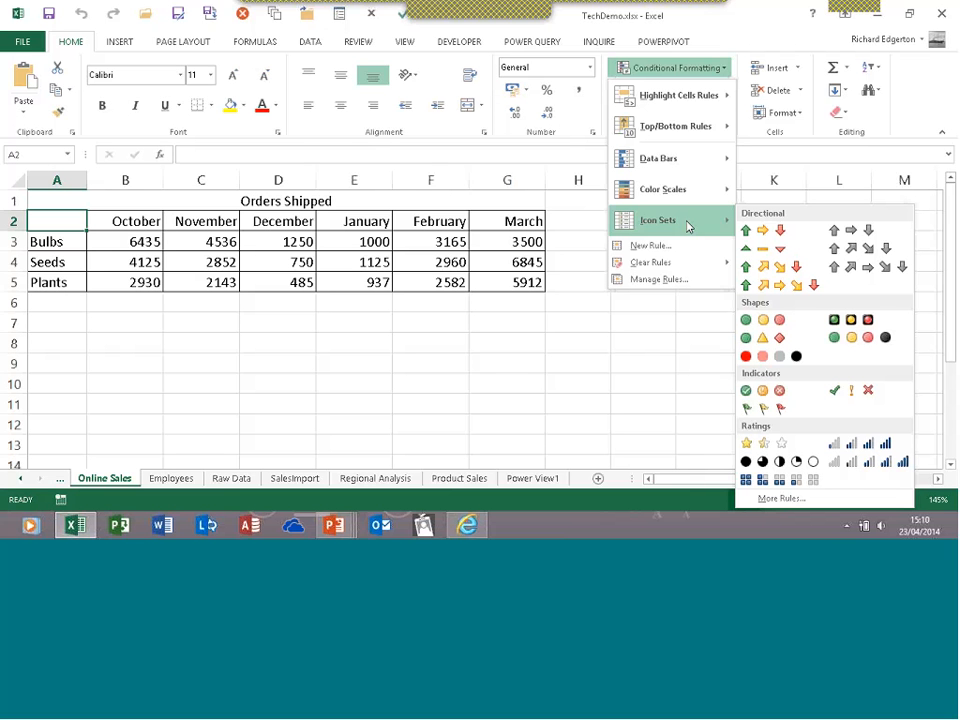
click(705, 72)
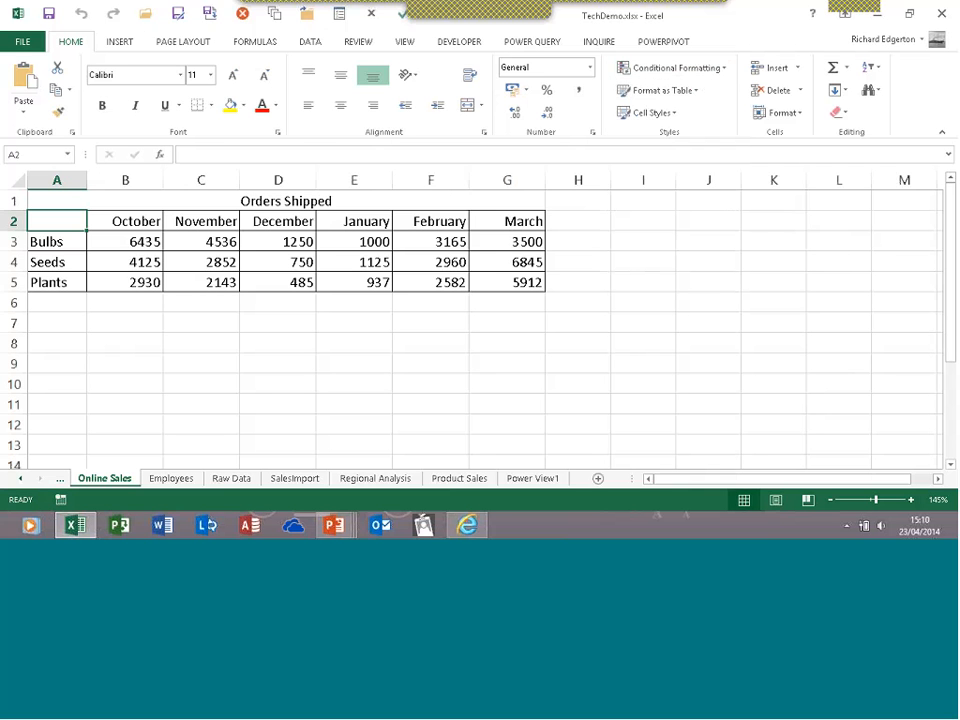
click(119, 42)
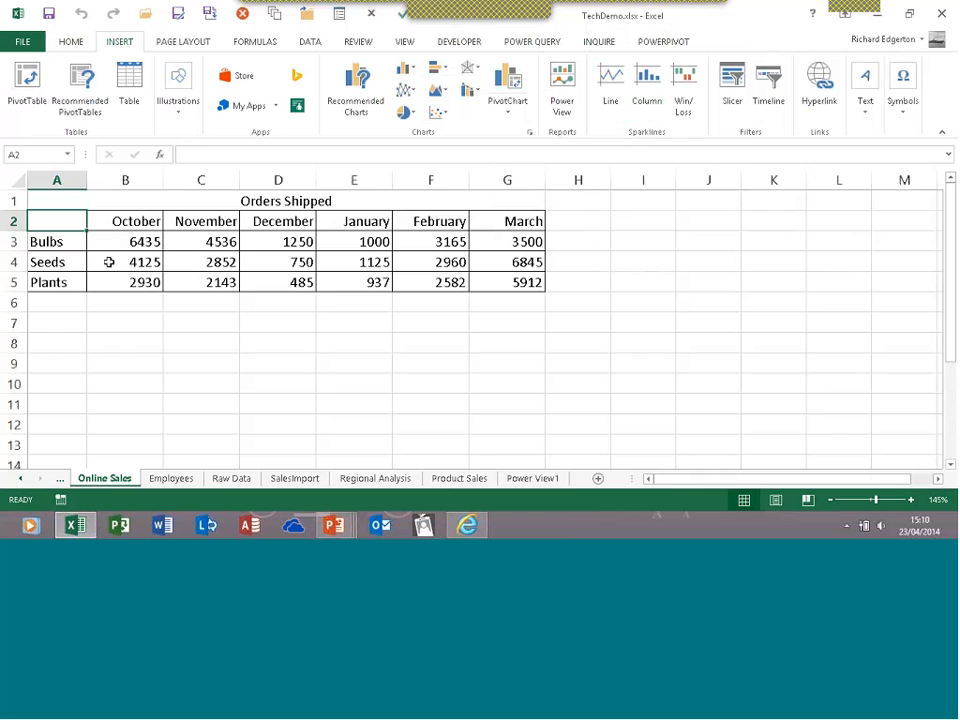
Select the B3:G5 monthly order figures and briefly open then close Quick Analysis
drag(118, 242, 497, 277)
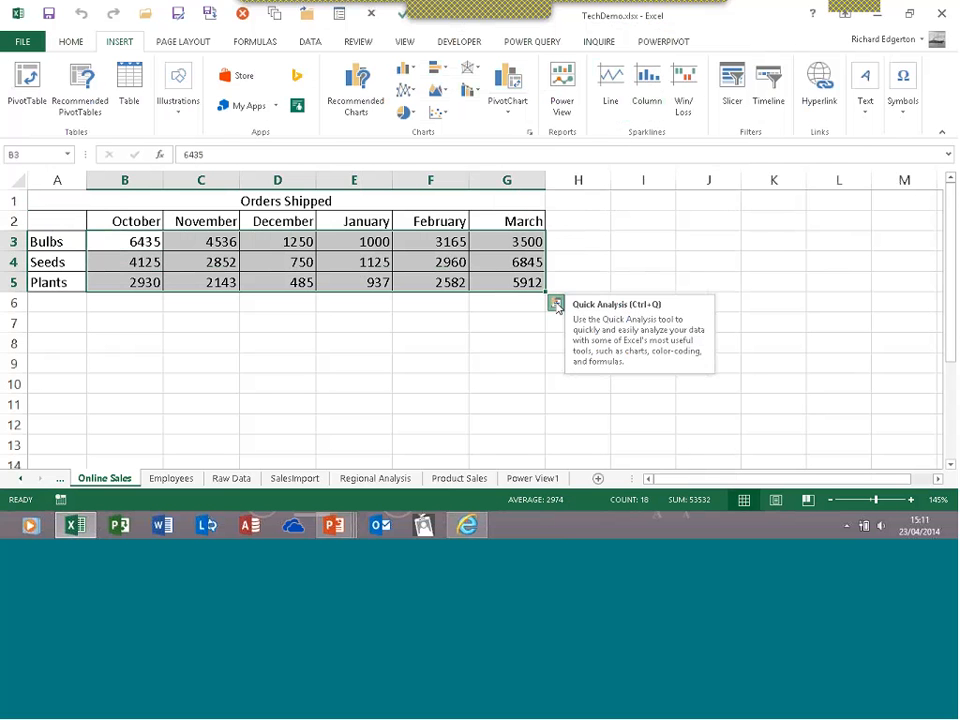
click(556, 303)
click(557, 305)
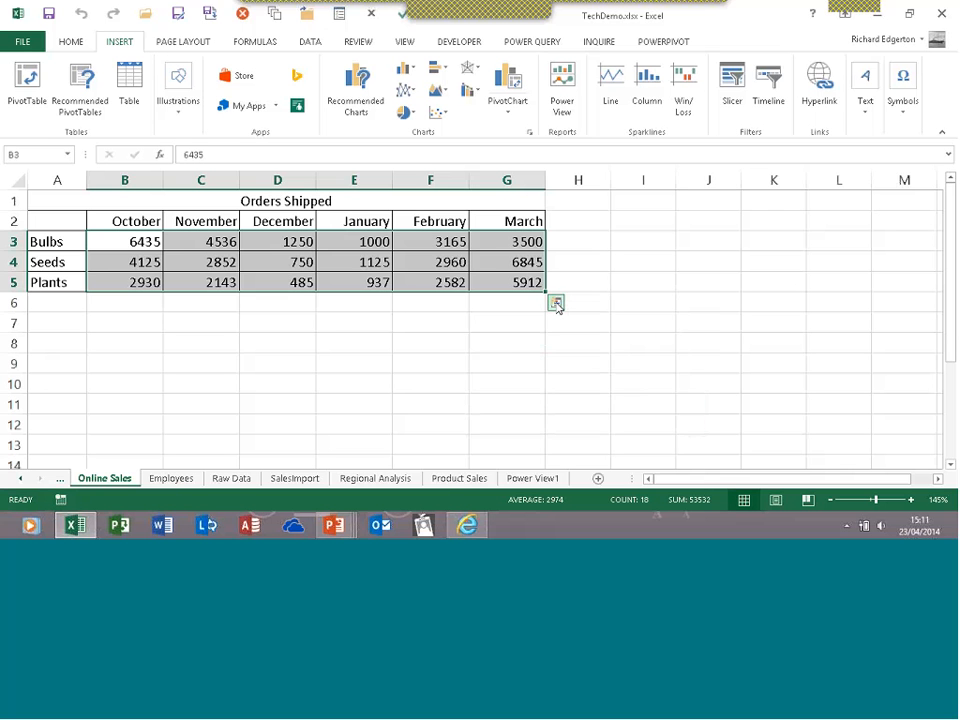
Reopen Quick Analysis for B3:G5 and move focus into its Formatting options
click(557, 305)
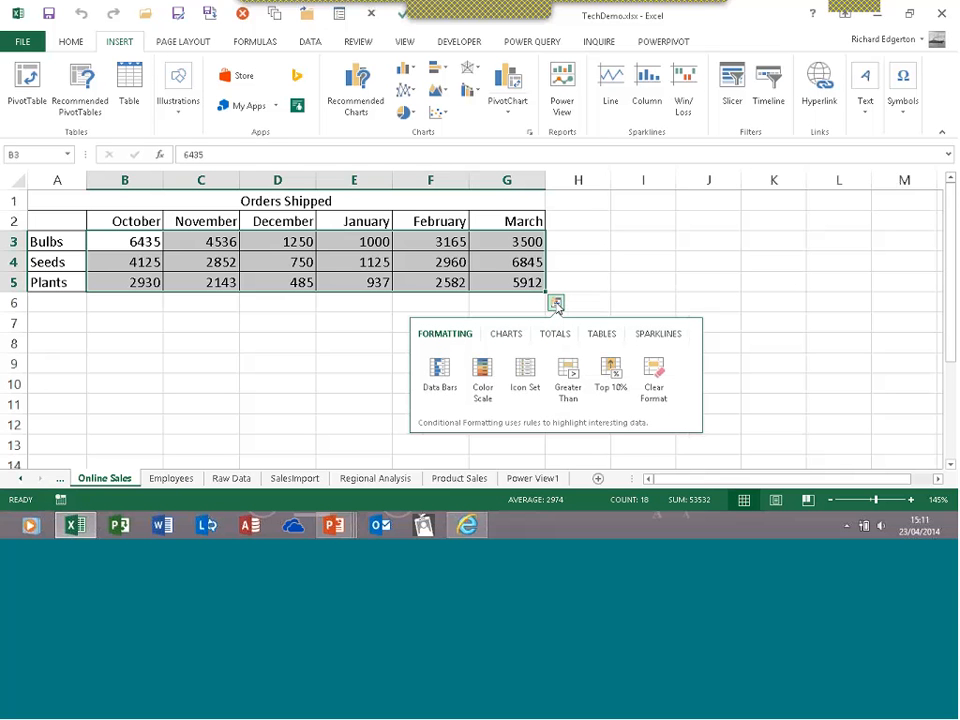
key(Tab)
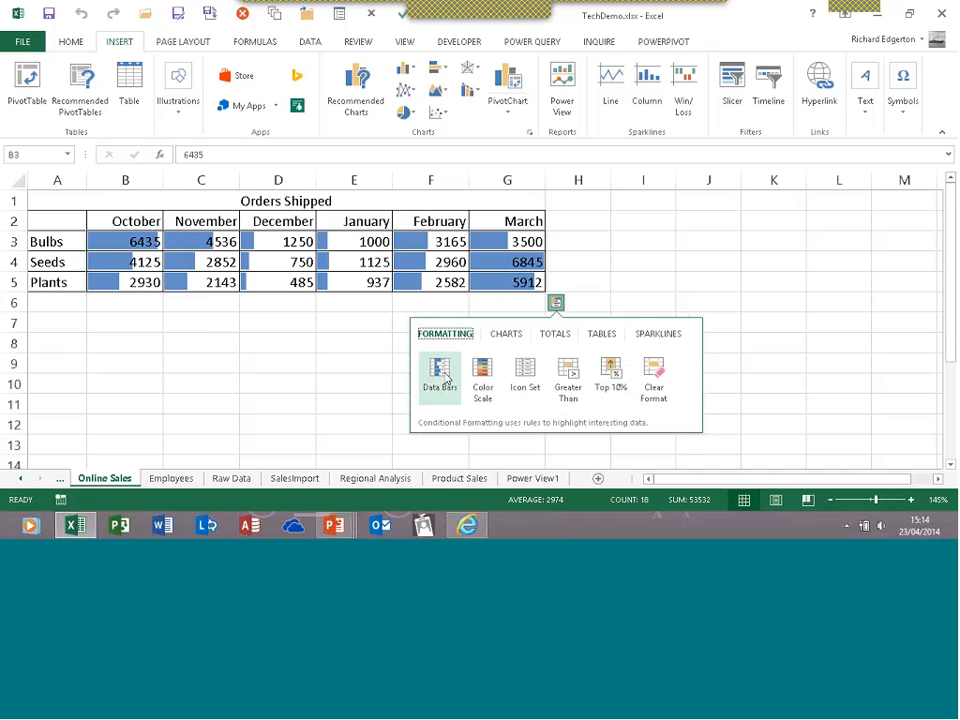
Apply the green, yellow and red arrow Icon Set to B3:G5, then reselect it for Quick Analysis
click(195, 341)
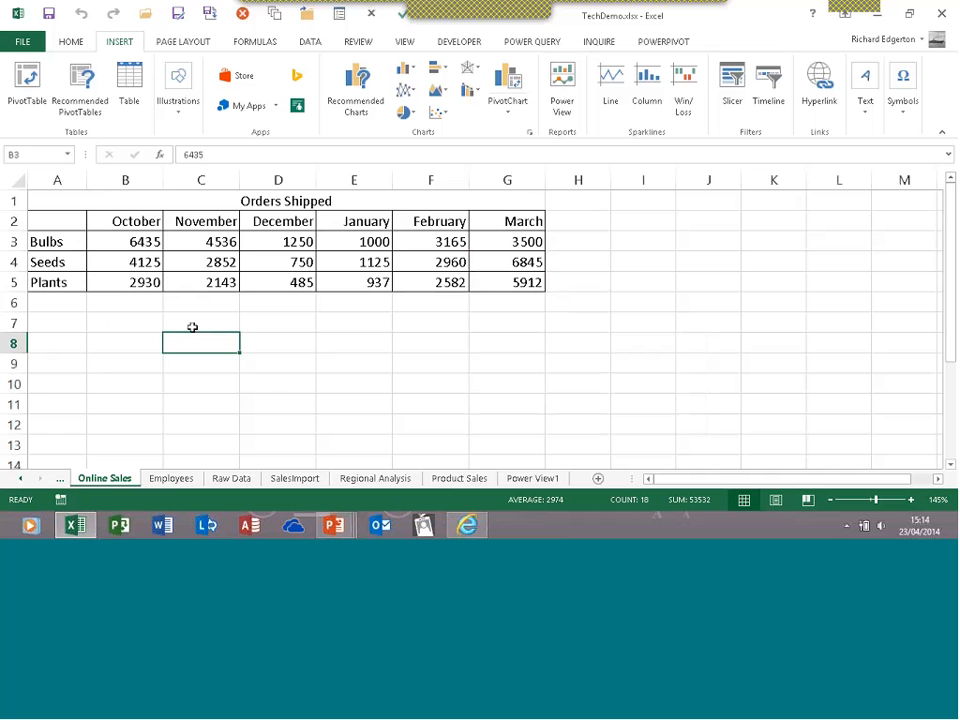
drag(124, 242, 512, 280)
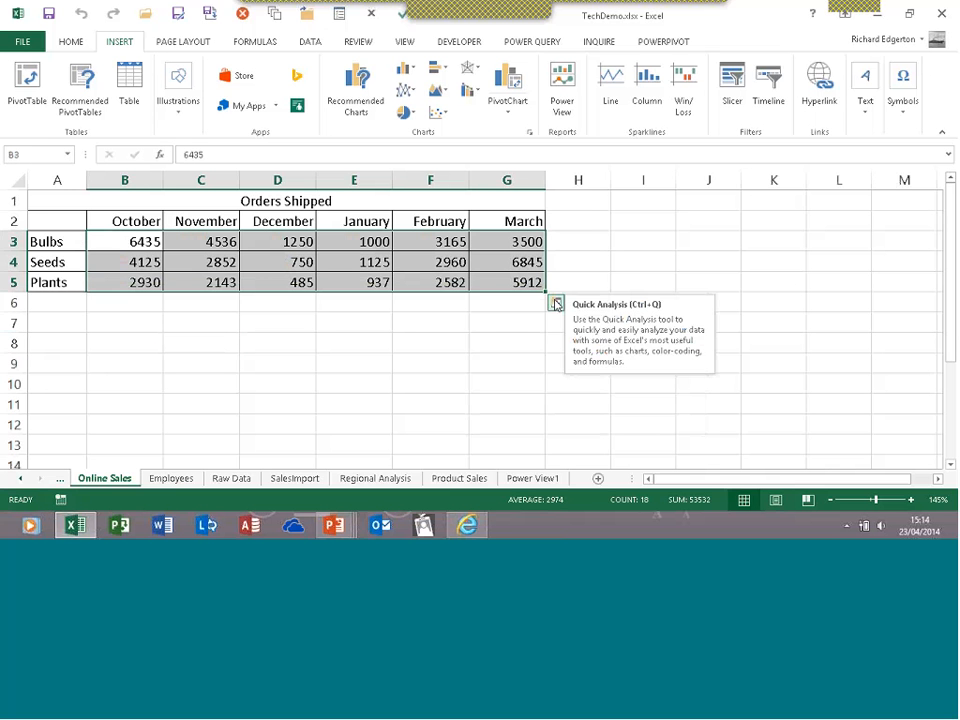
click(556, 302)
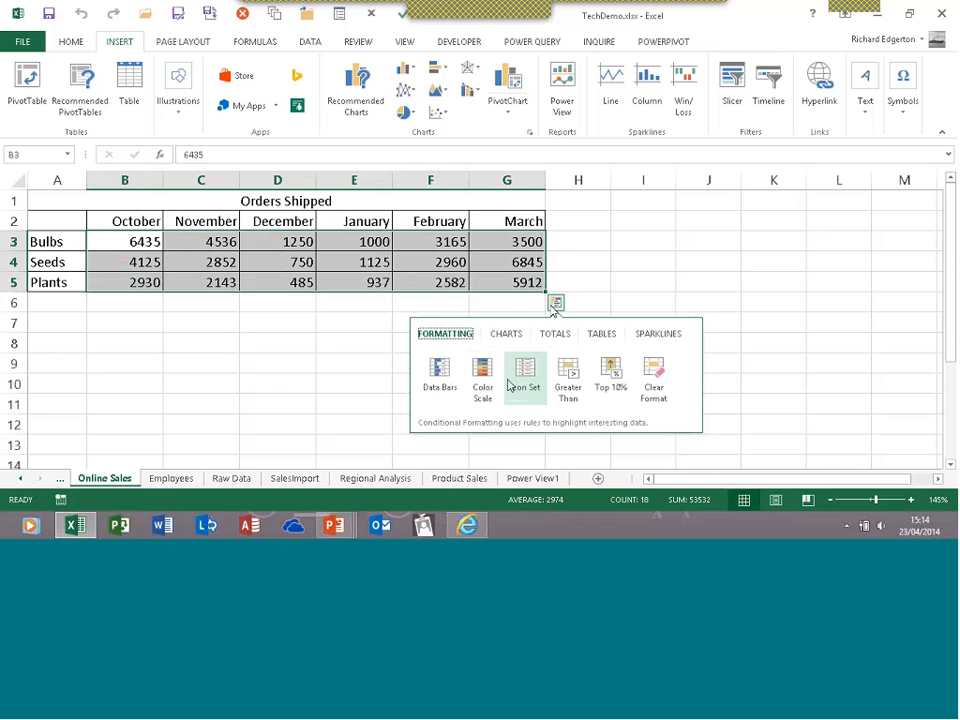
click(523, 375)
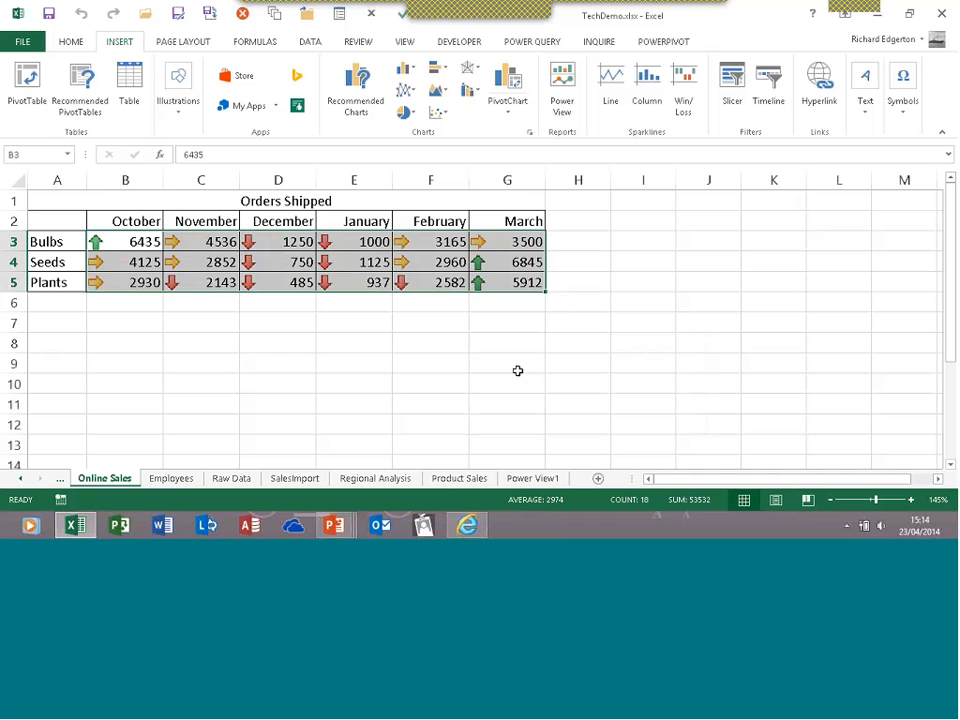
click(296, 345)
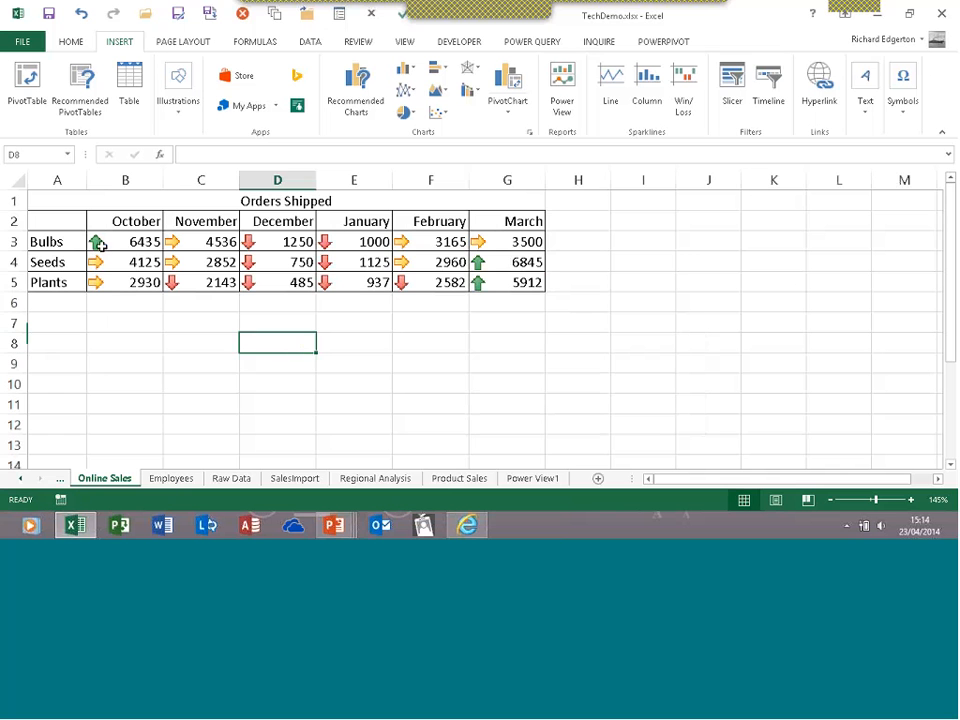
drag(96, 242, 489, 281)
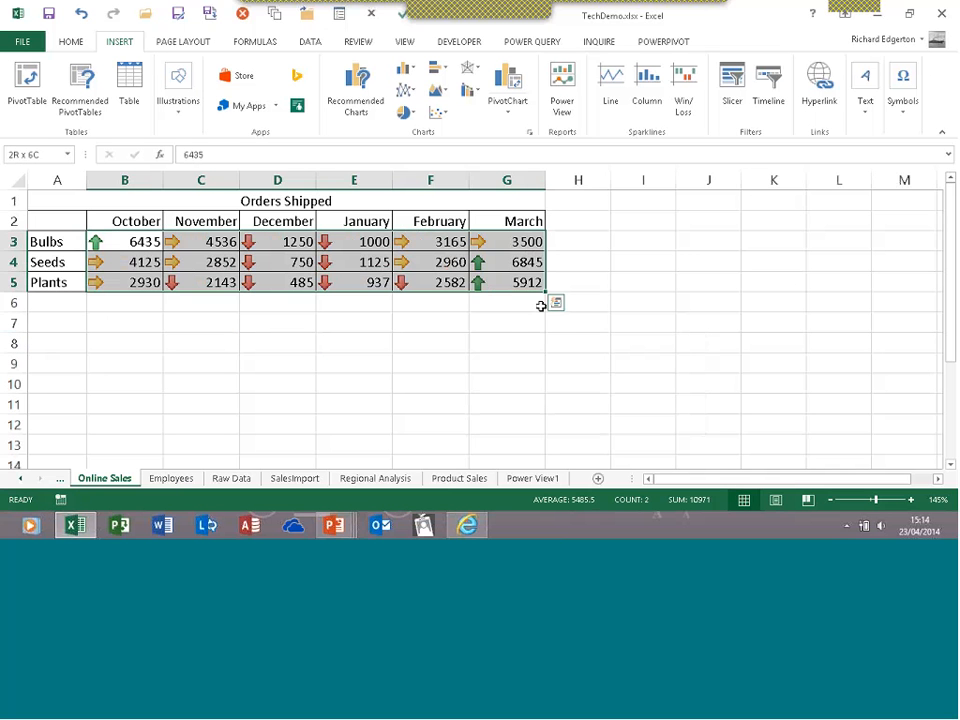
click(554, 302)
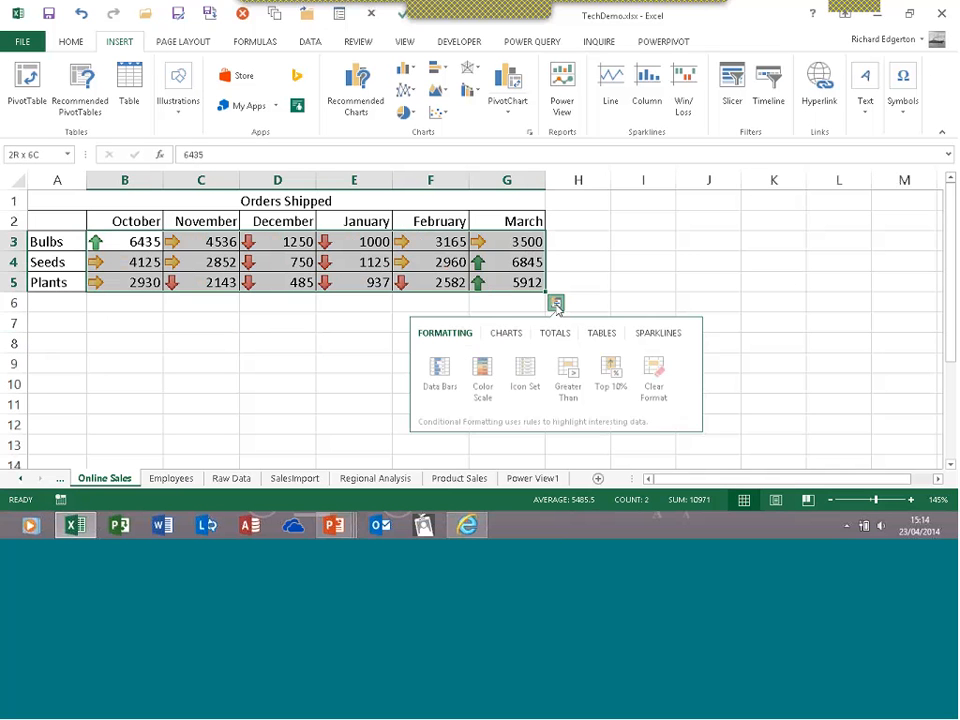
Clear the arrow icon formatting from the order figures and show the Quick Analysis row-sum totals
click(651, 371)
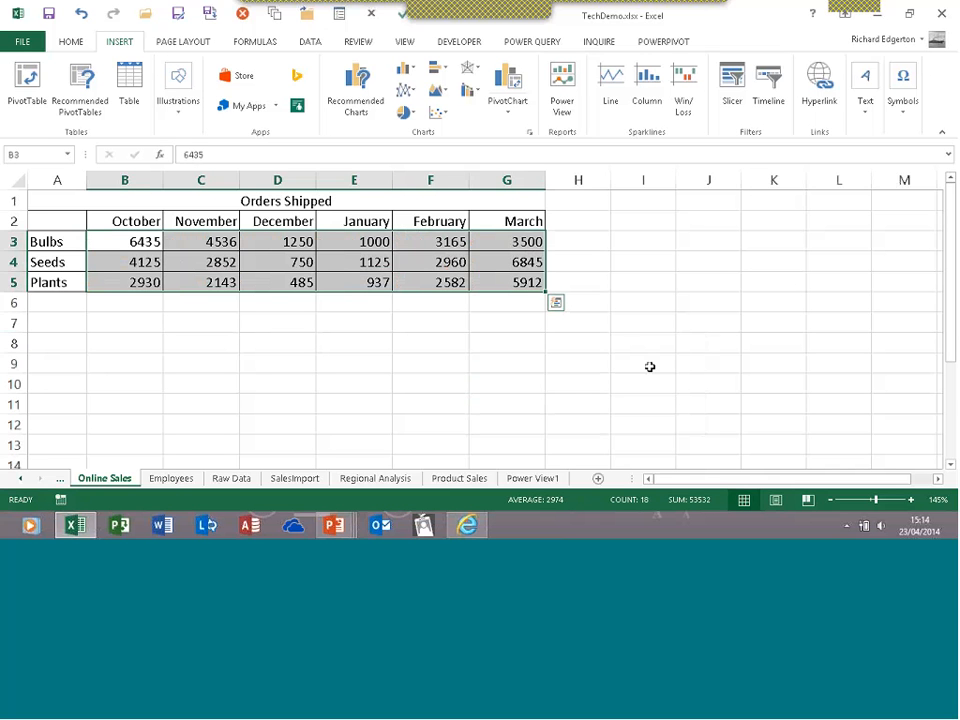
click(555, 302)
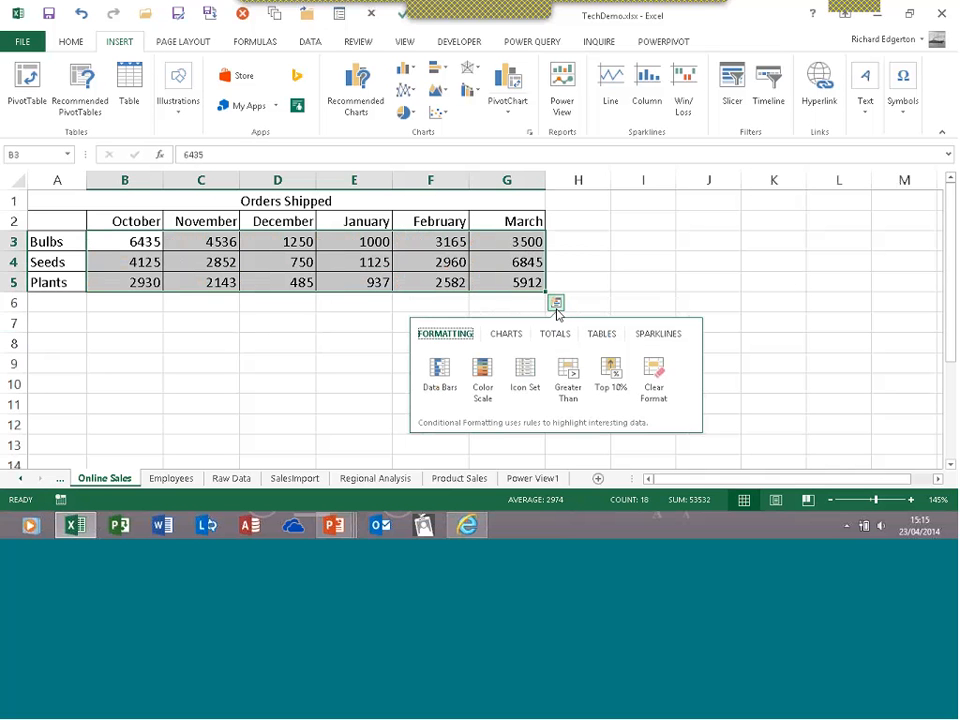
click(556, 340)
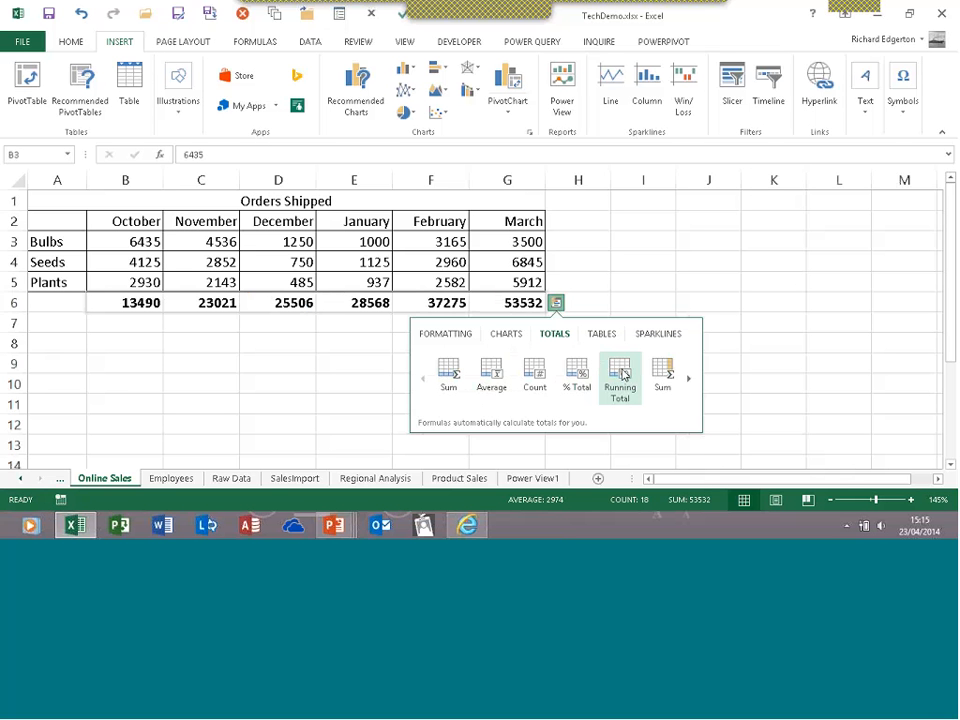
Browse more Quick Analysis Totals choices and the Tables options, ending on the Charts suggestions
click(688, 381)
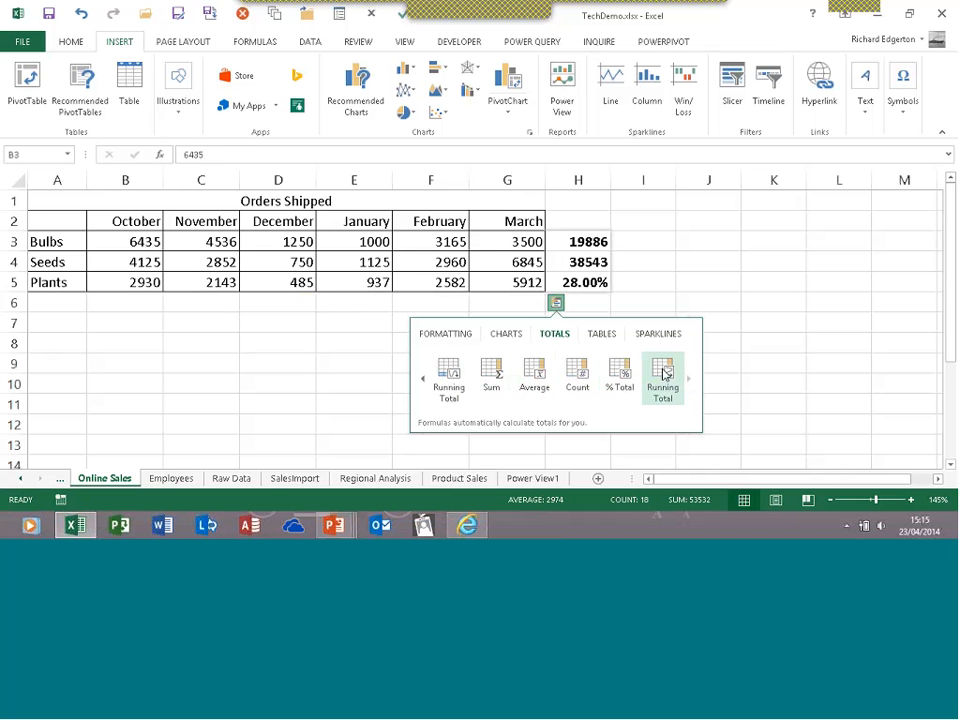
click(602, 340)
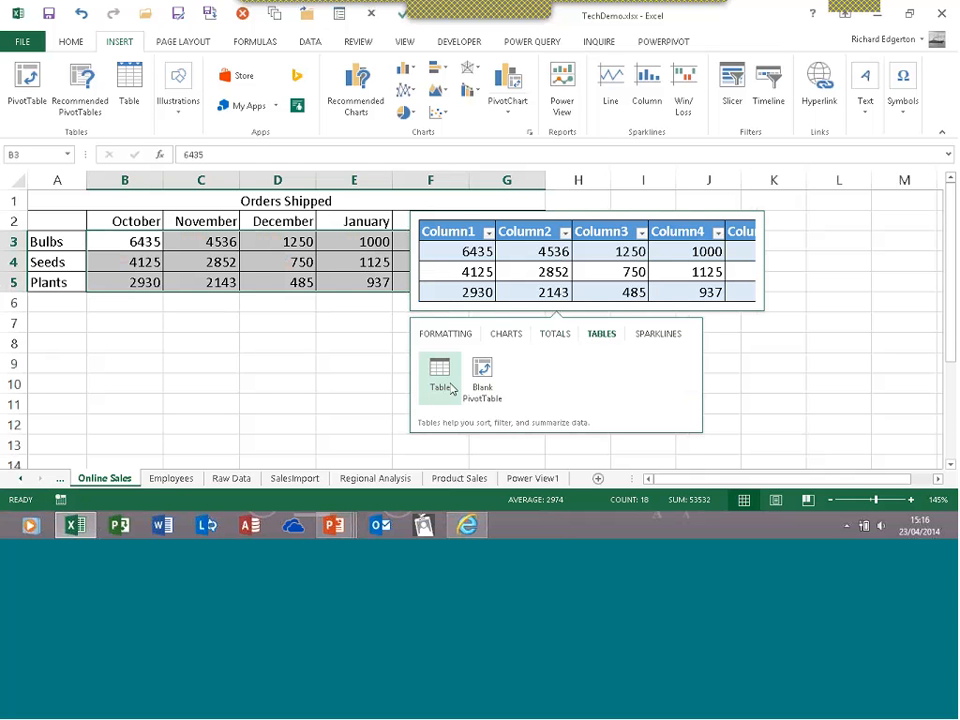
click(509, 339)
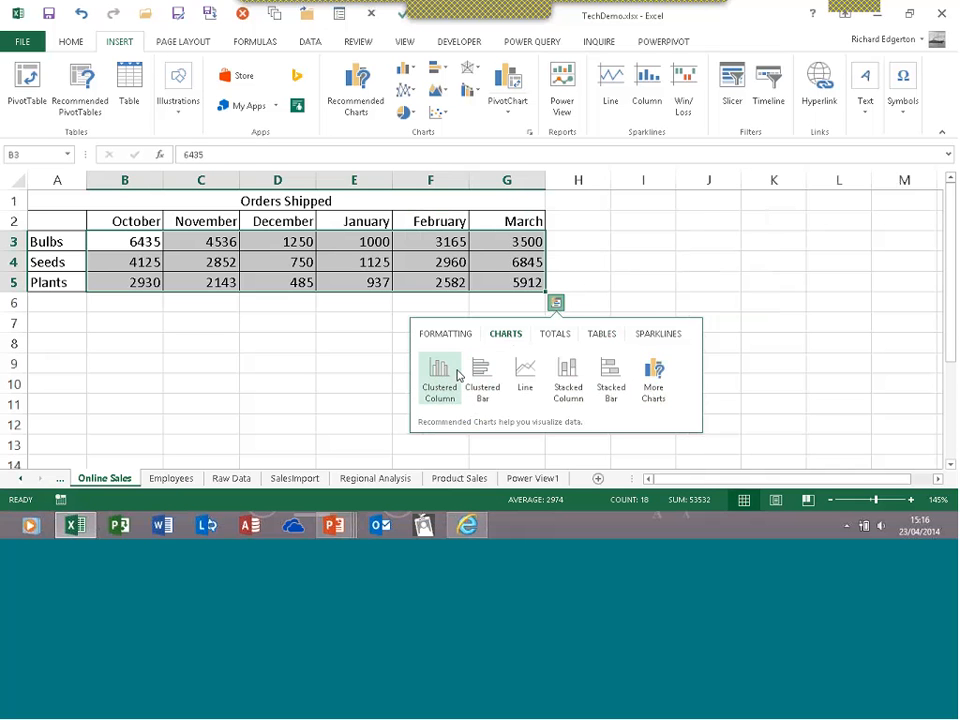
Insert a clustered column chart of the B3:G5 order figures, then delete it
mouse_move(445, 374)
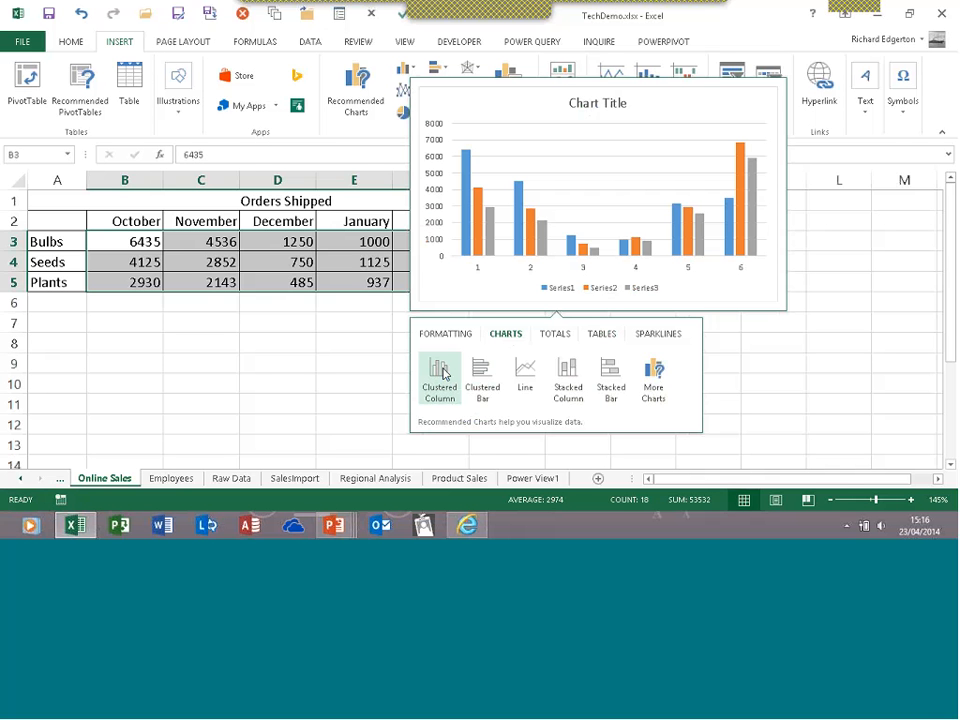
click(445, 374)
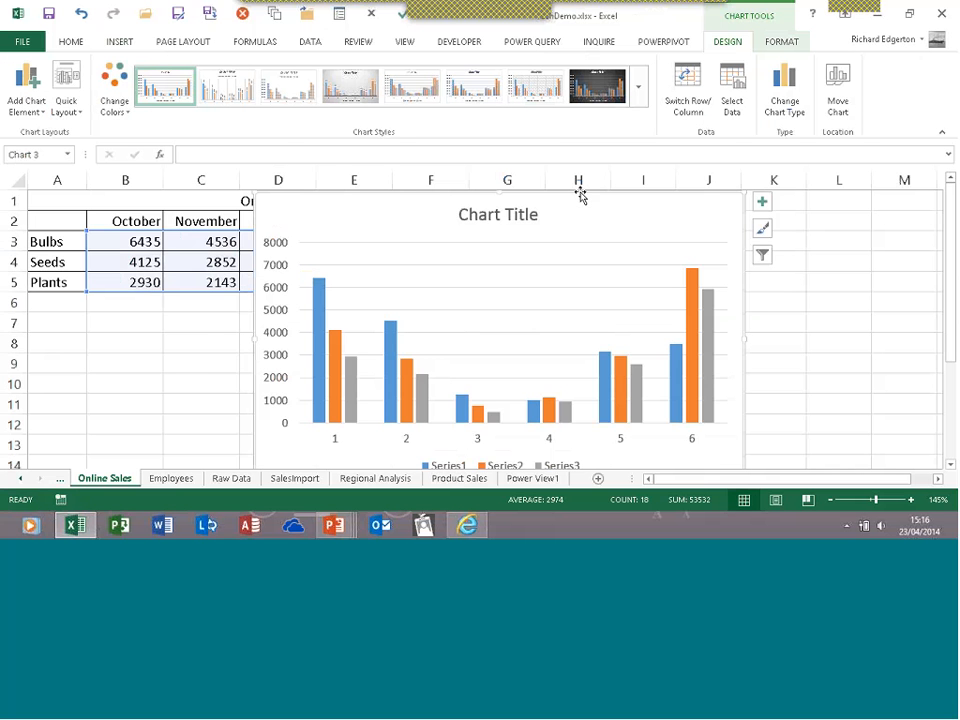
key(Delete)
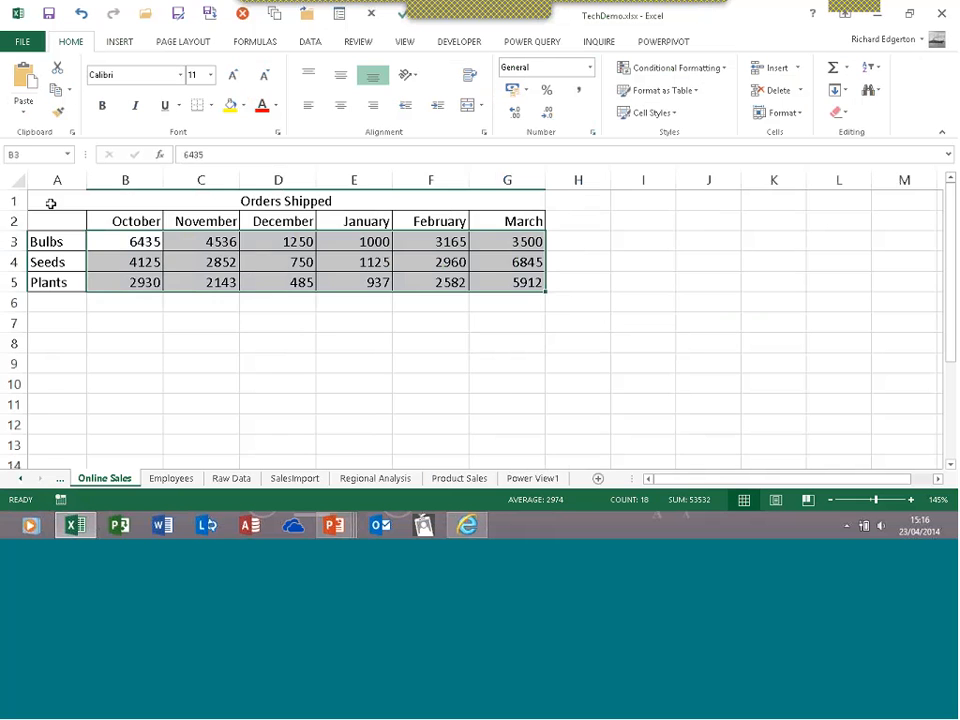
Select A2:G5 with its labels and insert a Quick Analysis line chart of Bulbs, Seeds and Plants
drag(52, 220, 505, 287)
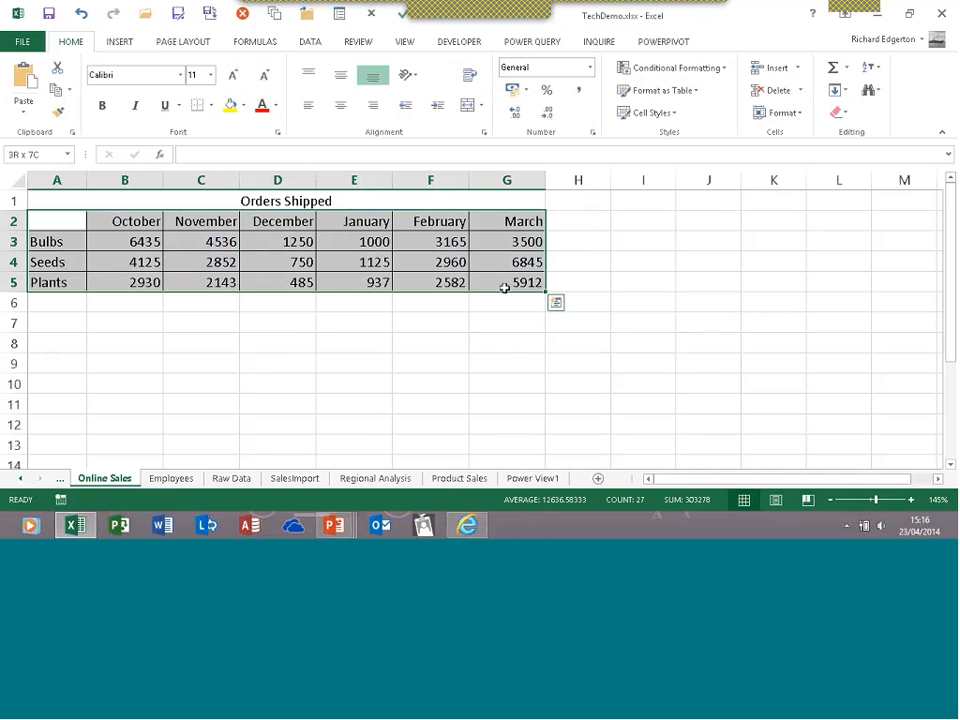
click(556, 303)
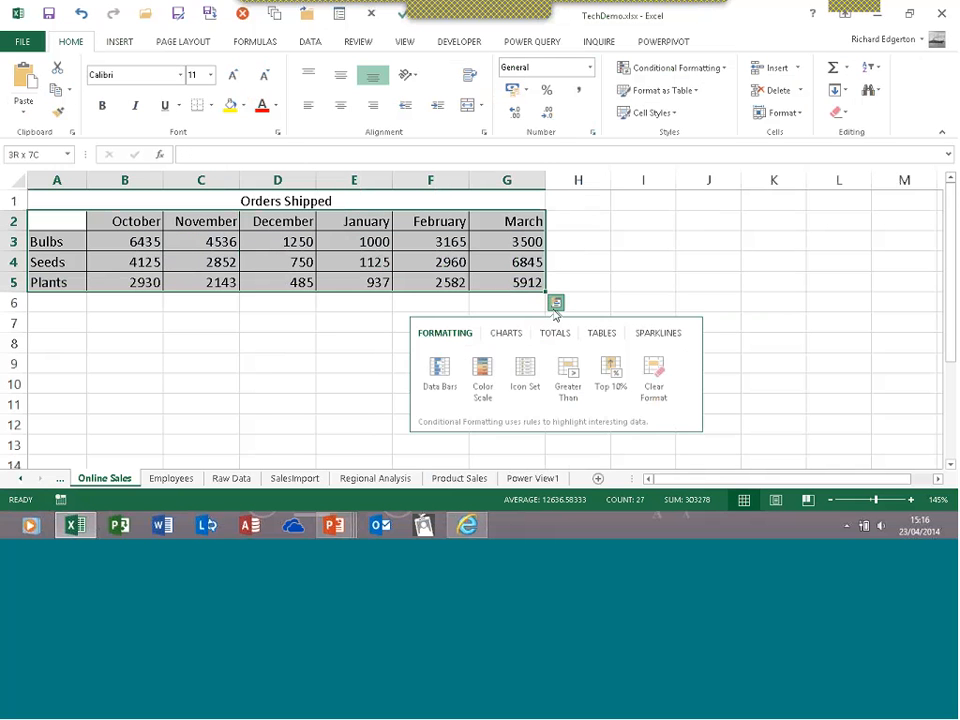
click(510, 336)
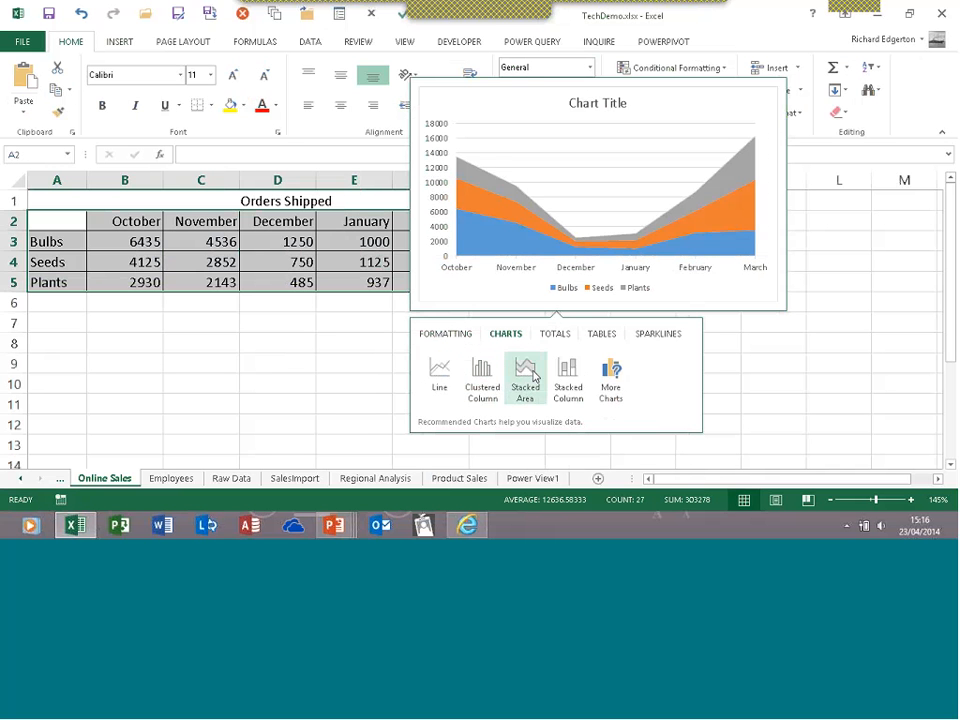
click(440, 376)
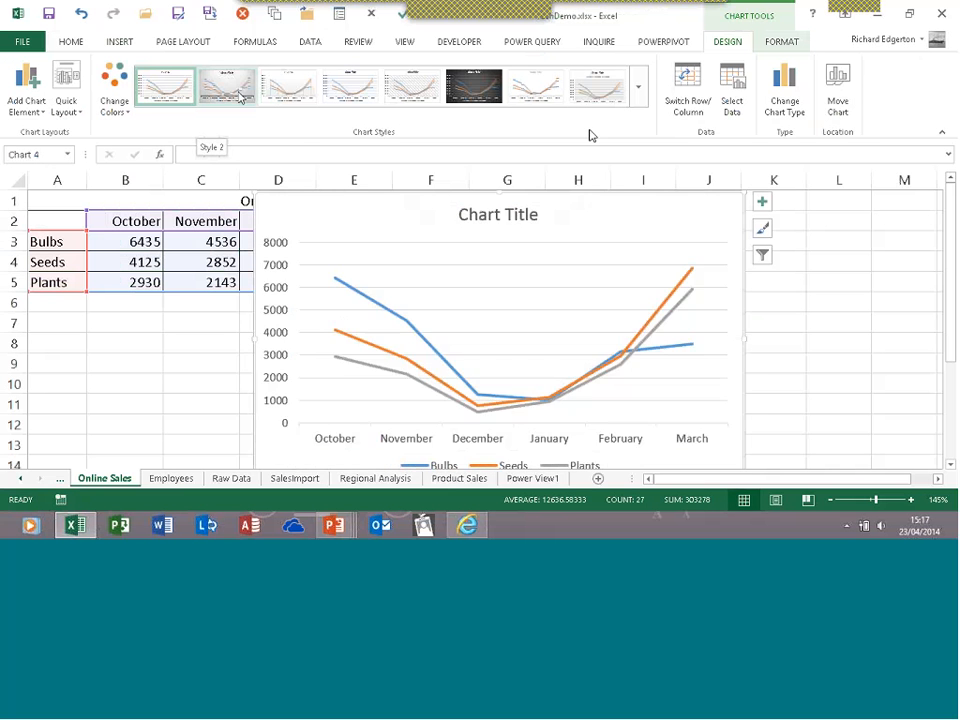
Preview the full chart styles gallery and colour palettes, then browse styles from the chart's style button
click(640, 100)
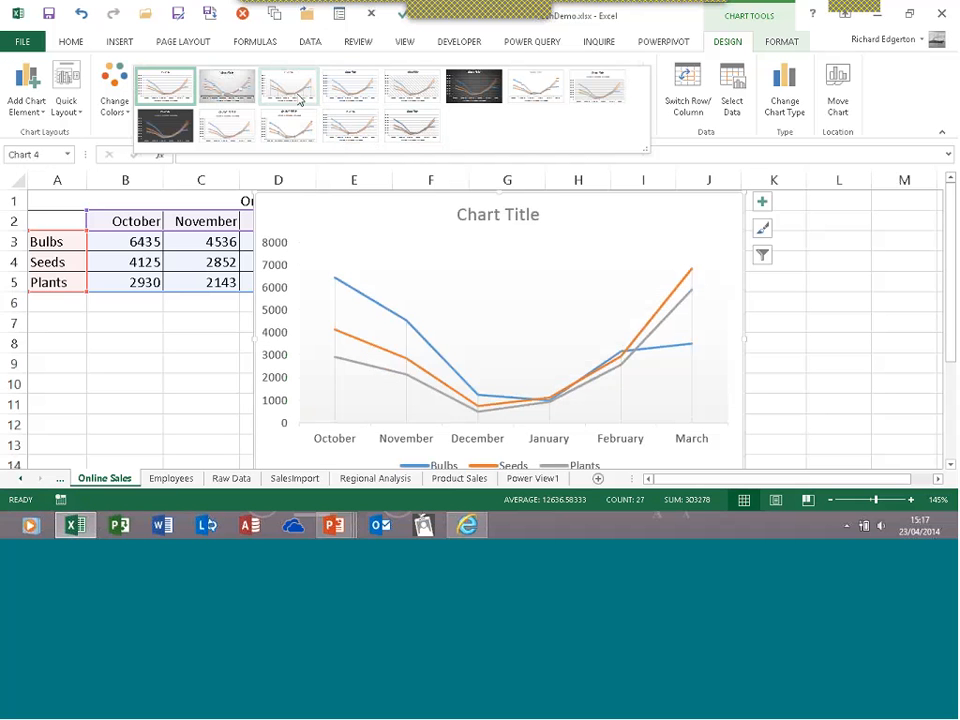
click(118, 117)
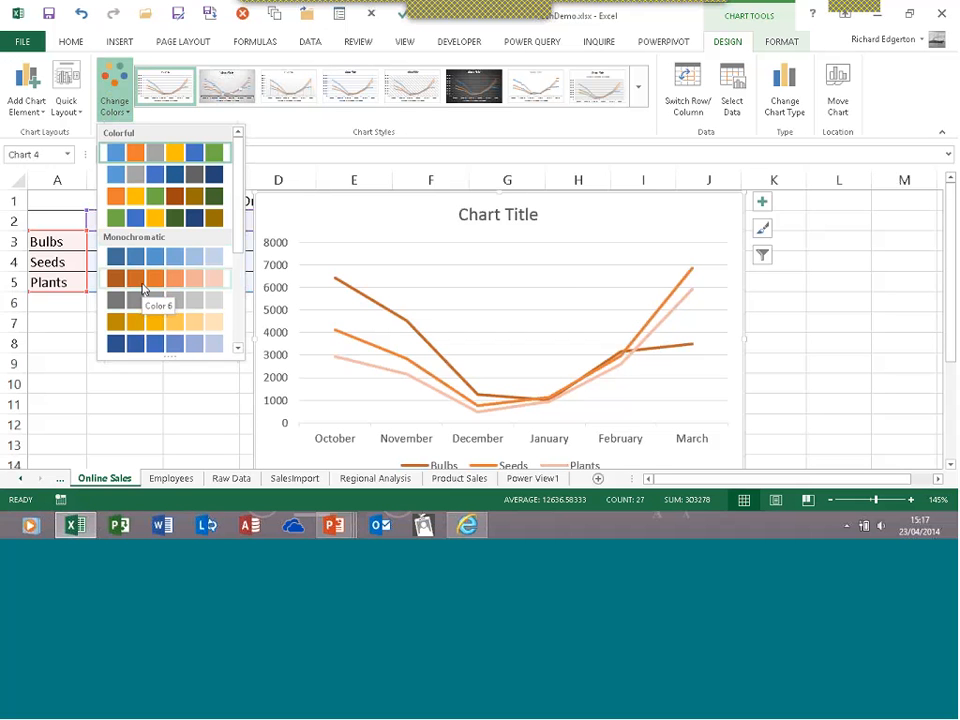
click(686, 195)
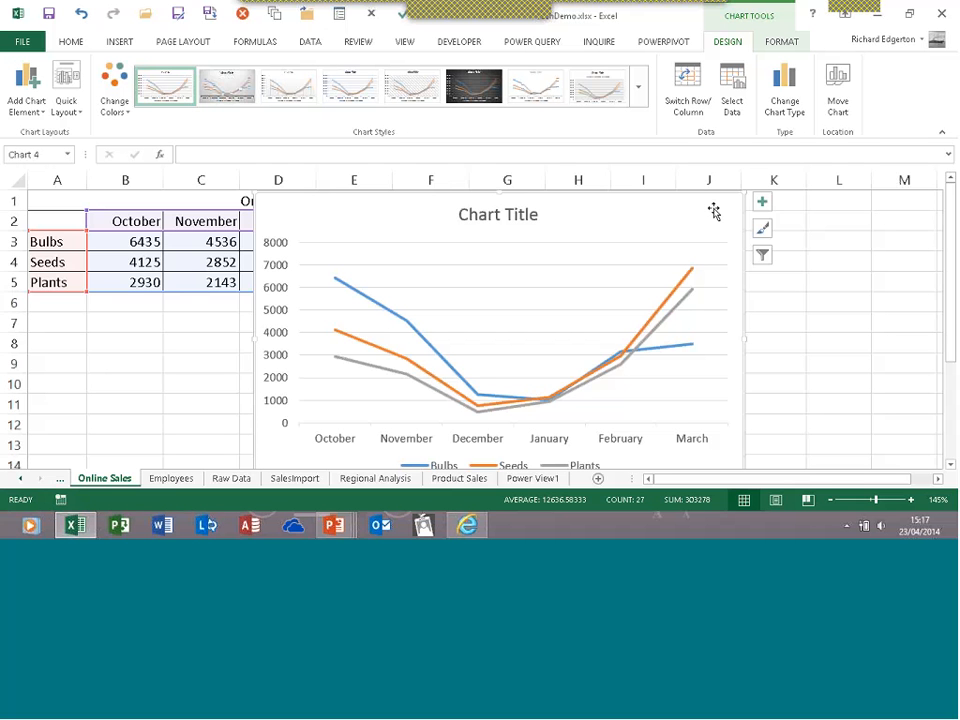
click(762, 231)
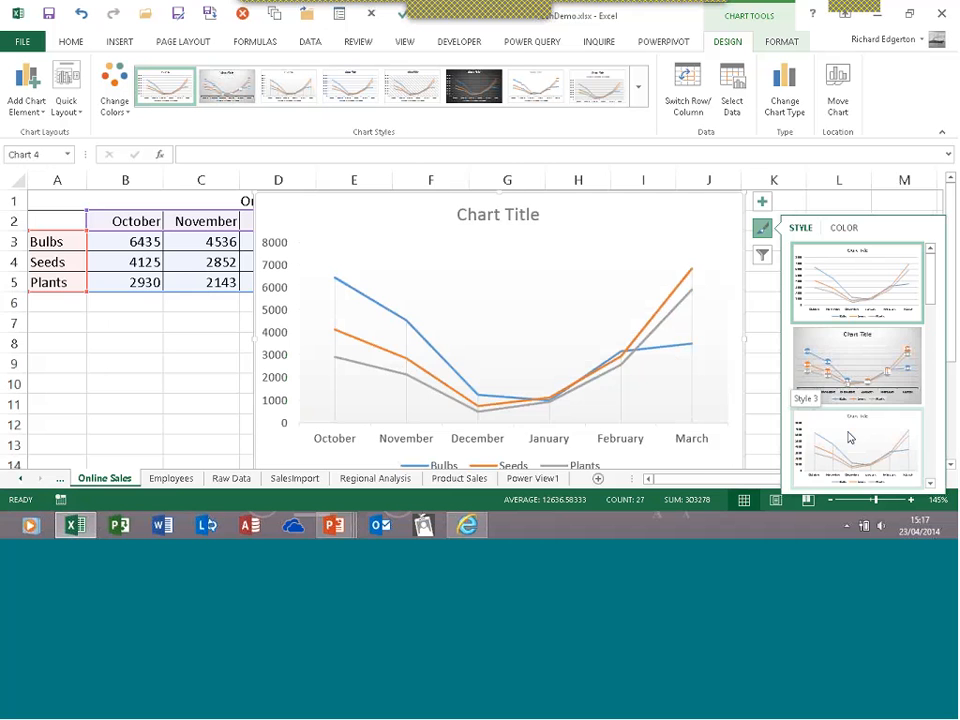
scroll(850, 437, down, 1)
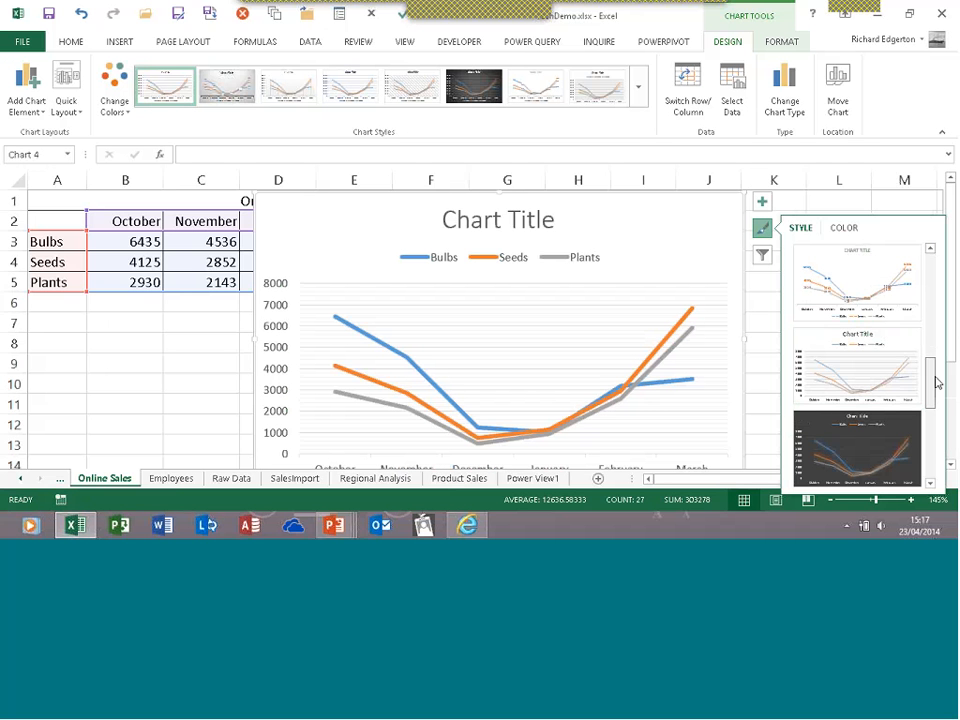
drag(937, 383, 927, 342)
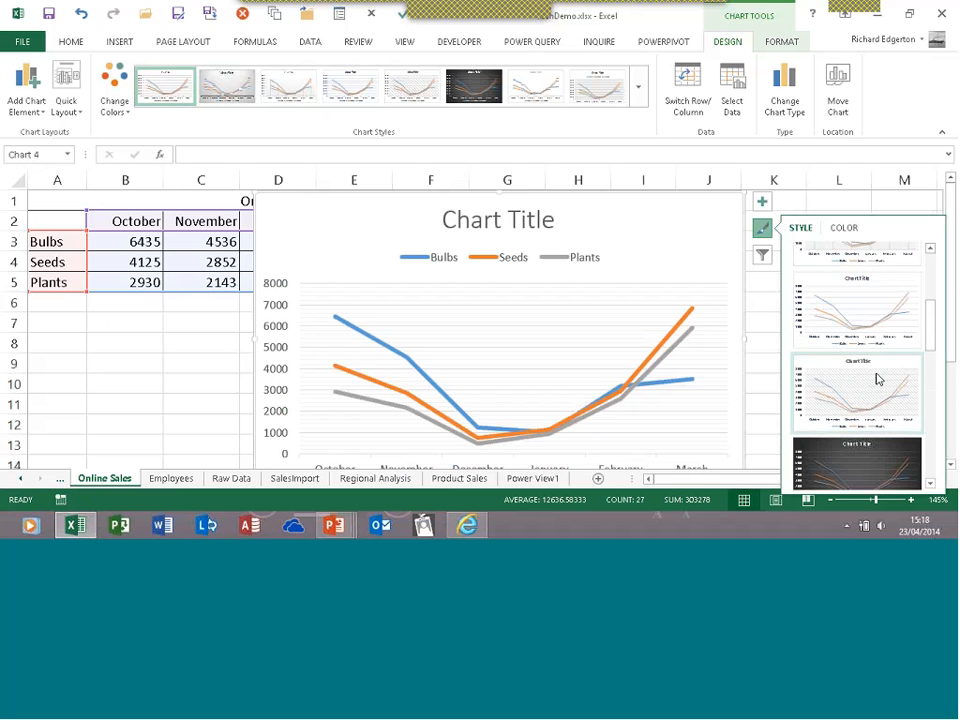
Add data labels and a Bulbs linear trendline to the line chart, then show its filters
click(762, 203)
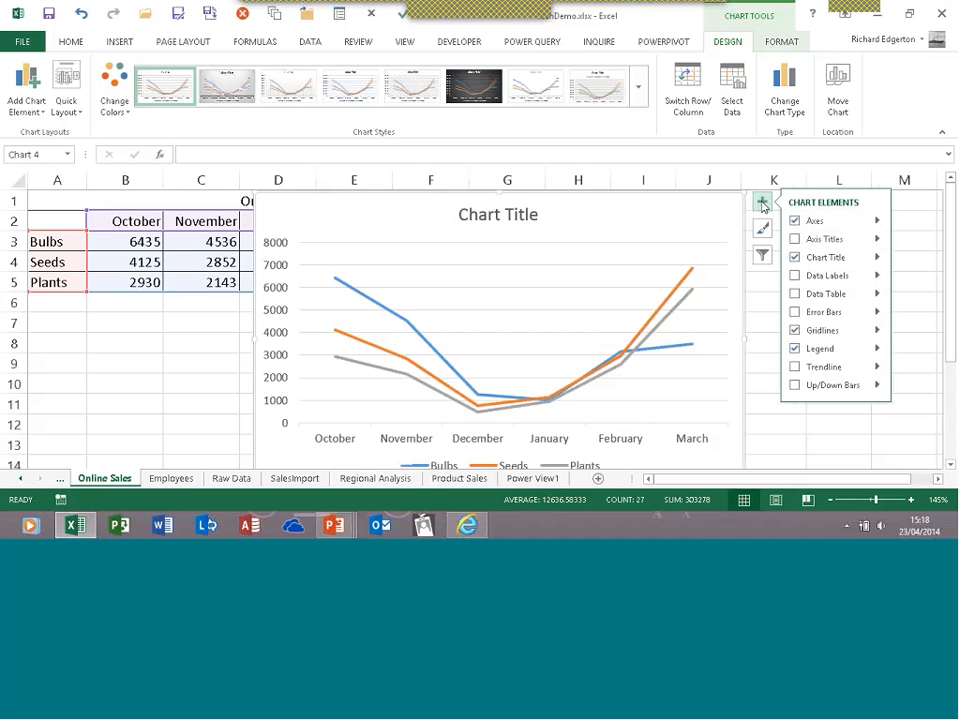
click(794, 276)
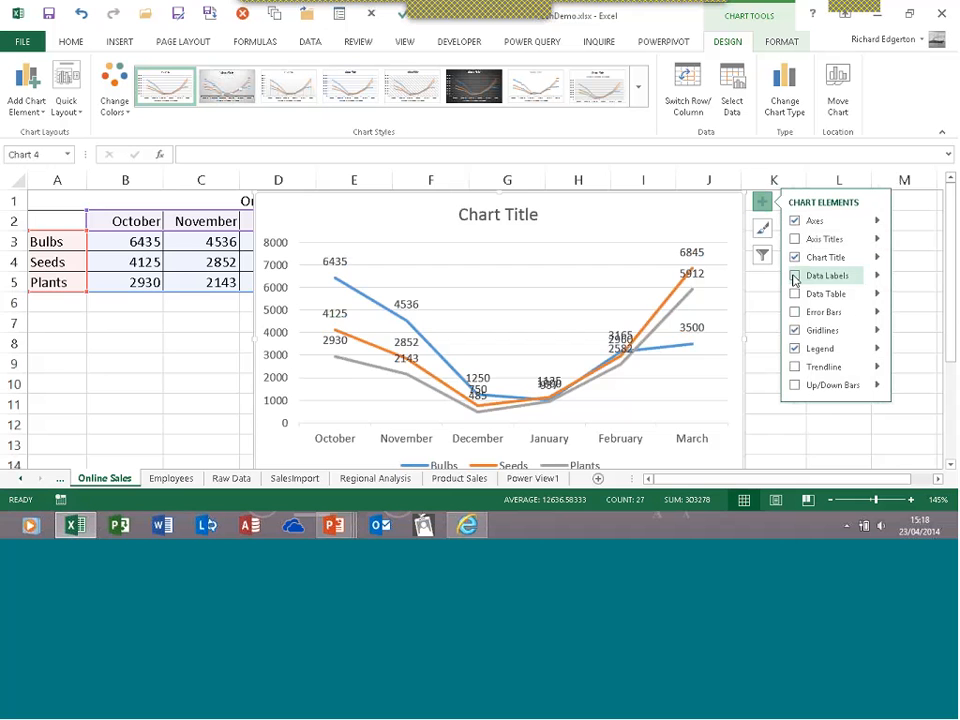
click(795, 368)
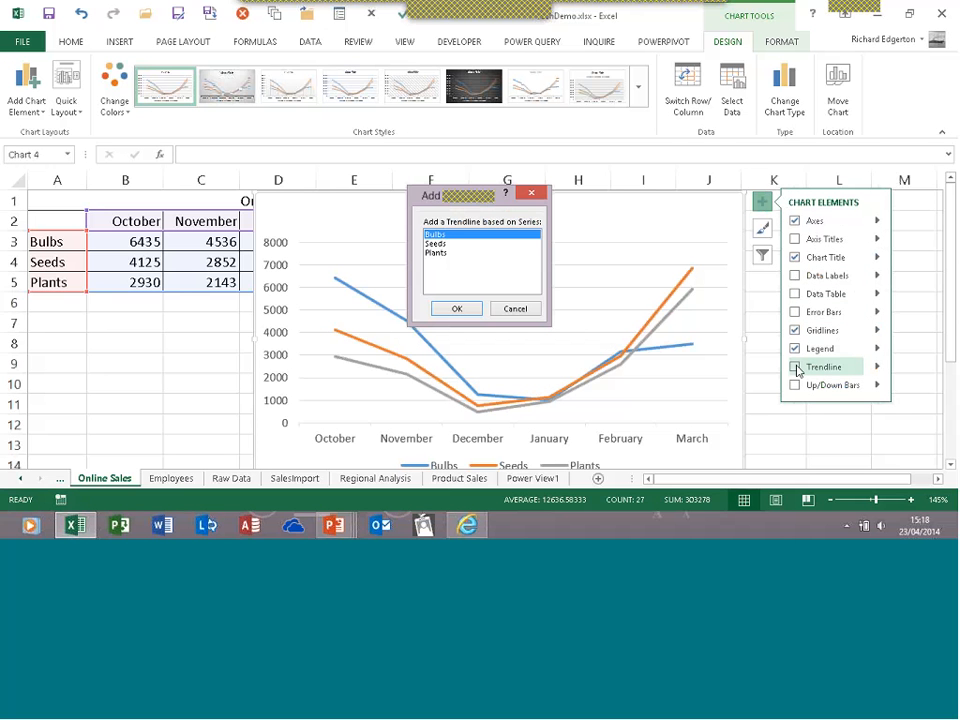
click(457, 308)
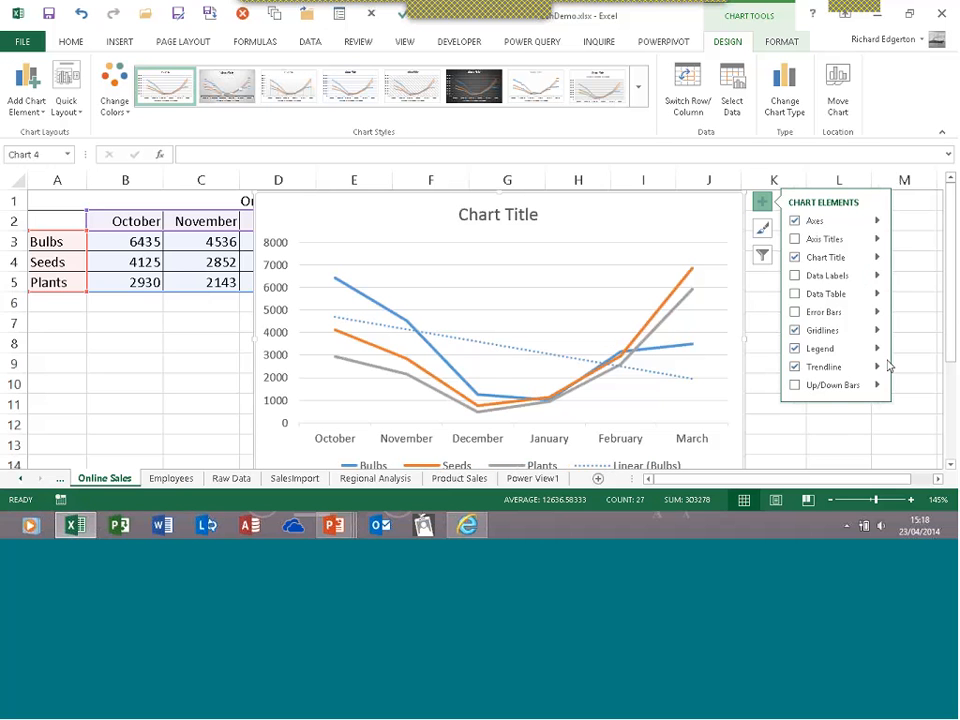
click(762, 256)
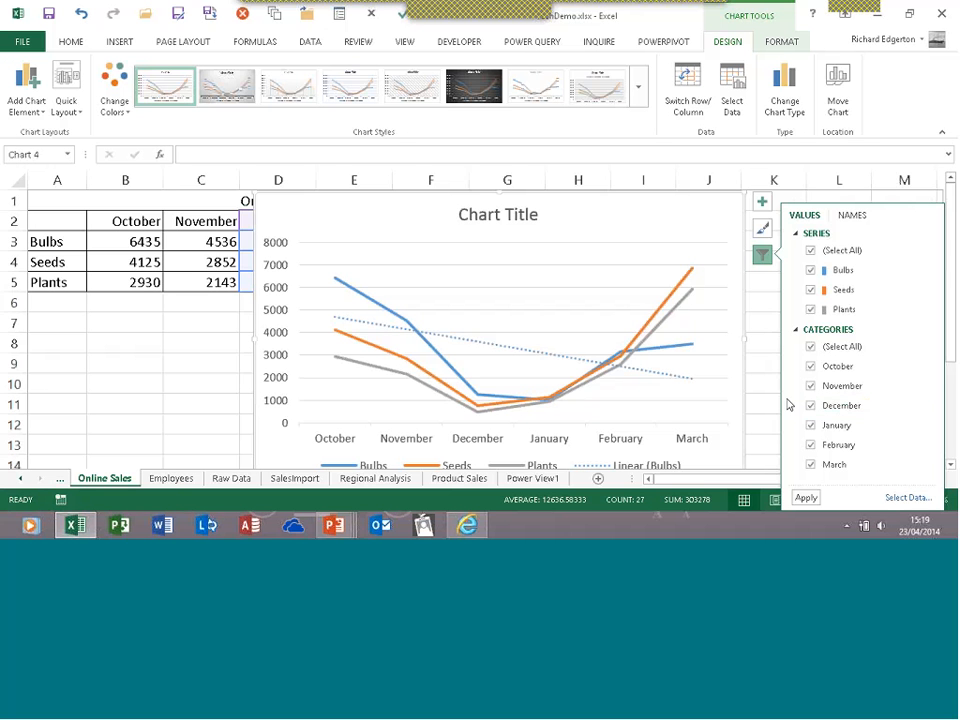
Select the line chart with its Bulbs trendline and delete it
click(219, 326)
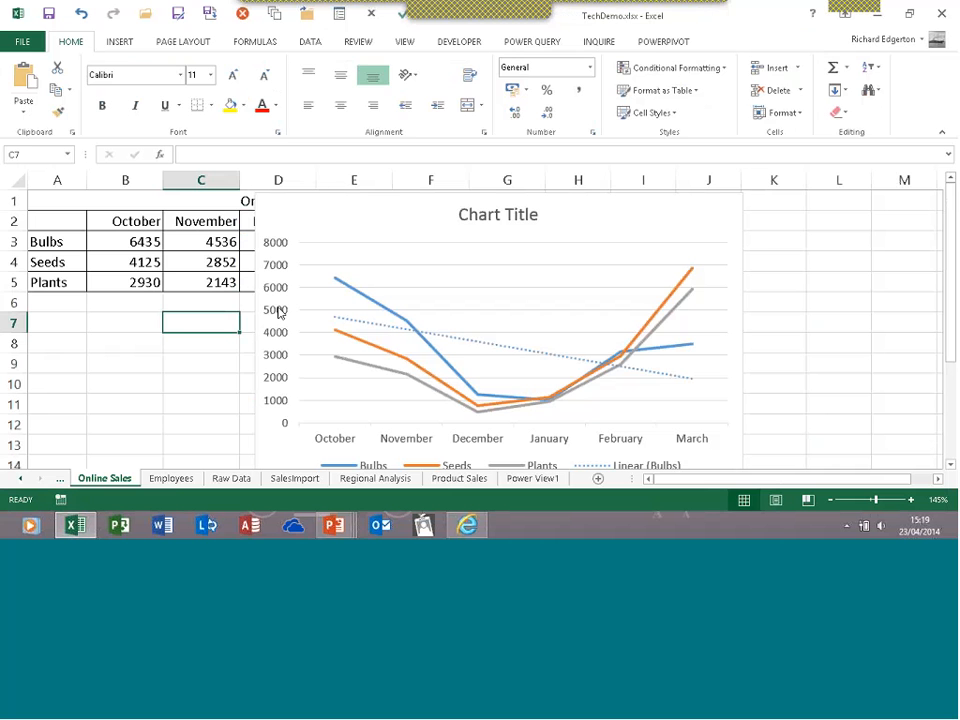
click(261, 306)
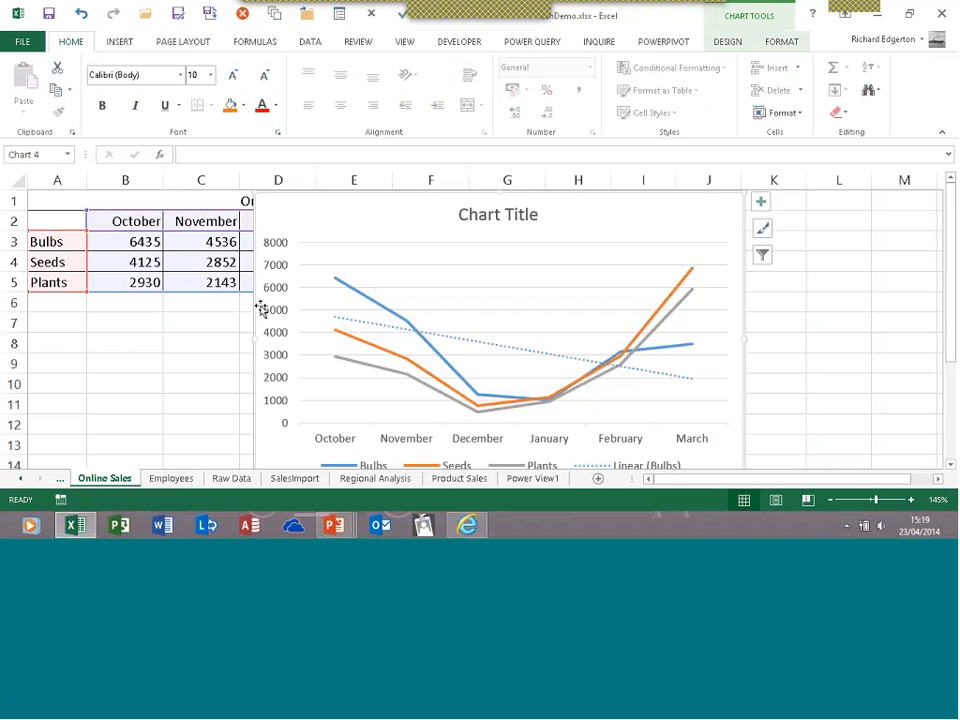
key(Delete)
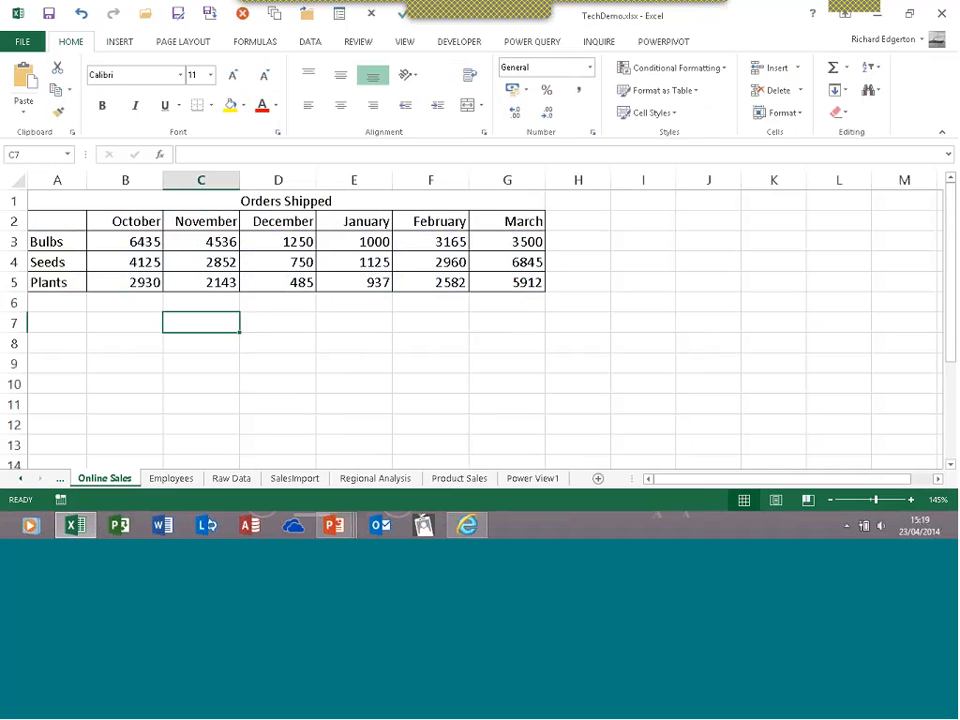
click(120, 42)
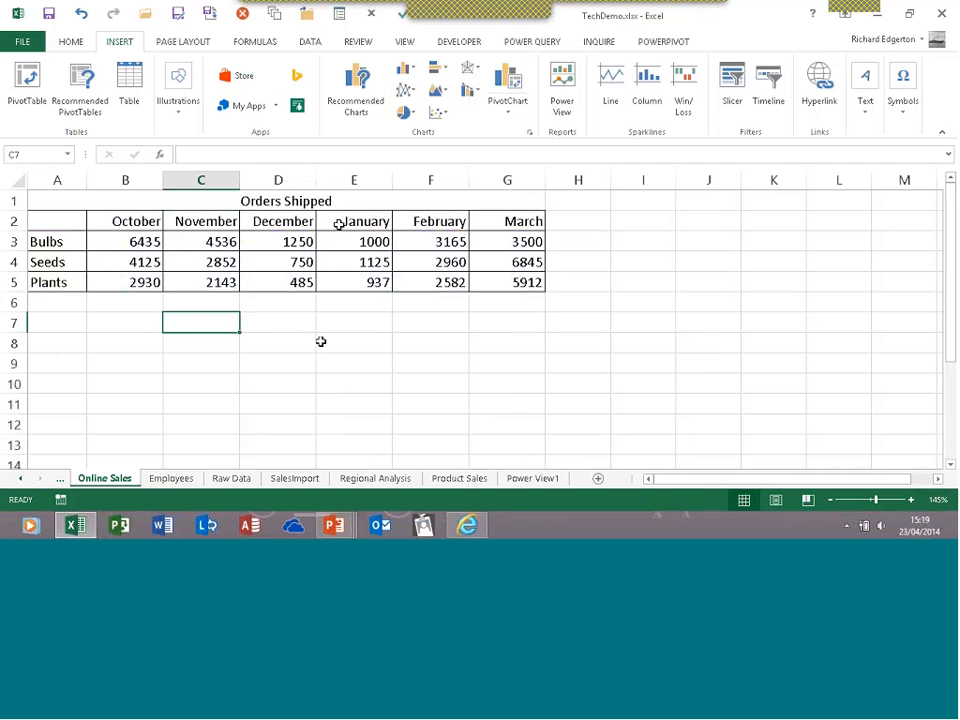
click(276, 108)
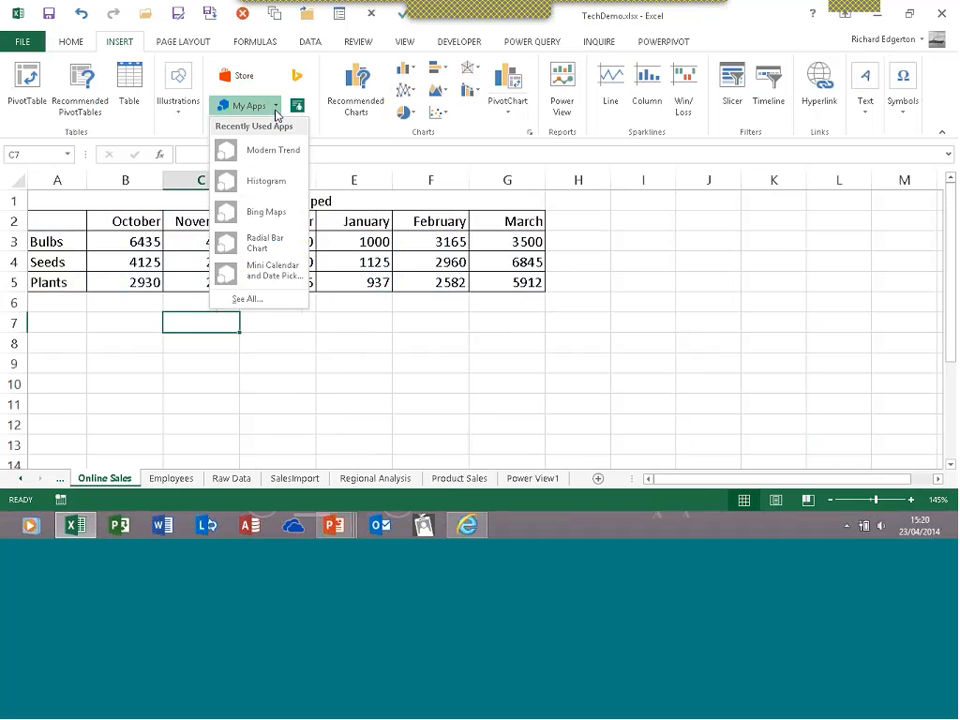
click(351, 265)
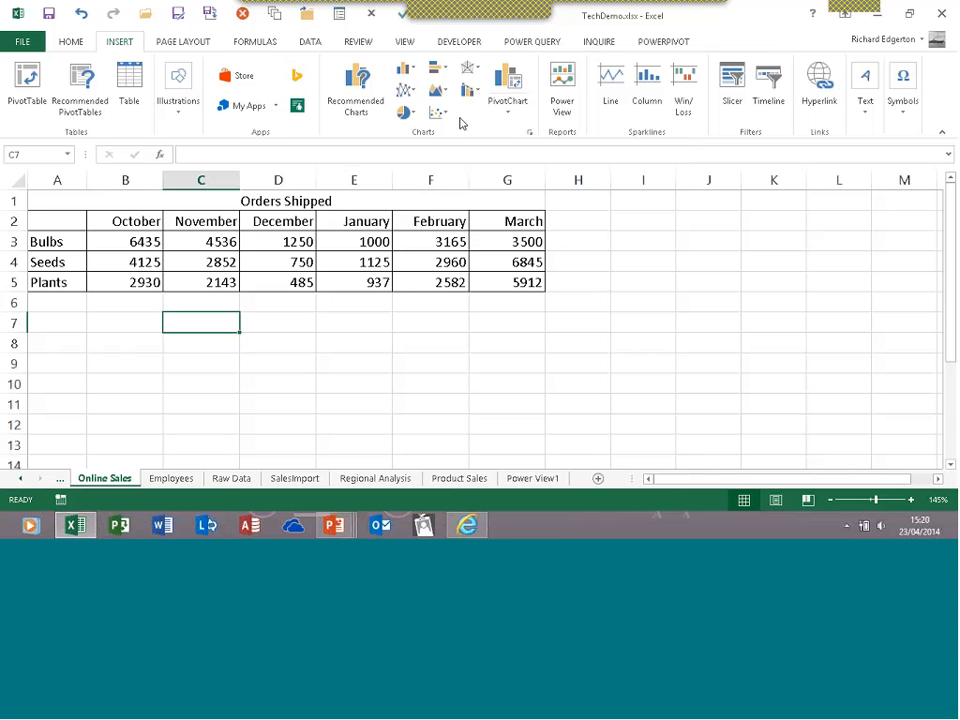
click(367, 118)
click(468, 297)
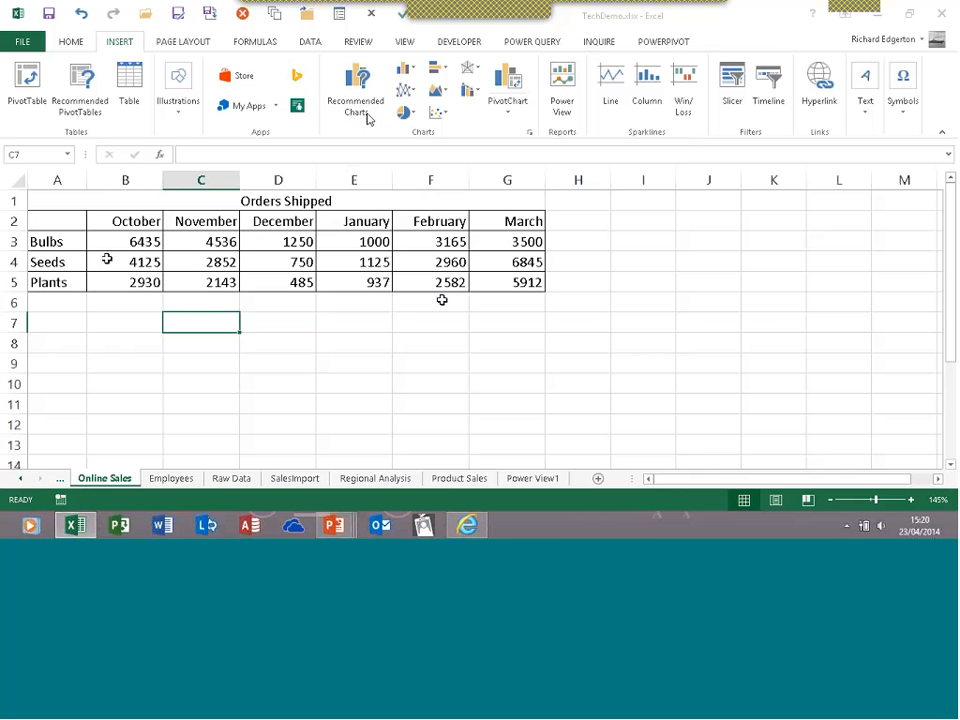
mouse_move(50, 221)
mouse_down()
mouse_move(270, 227)
mouse_move(486, 279)
mouse_up()
click(355, 84)
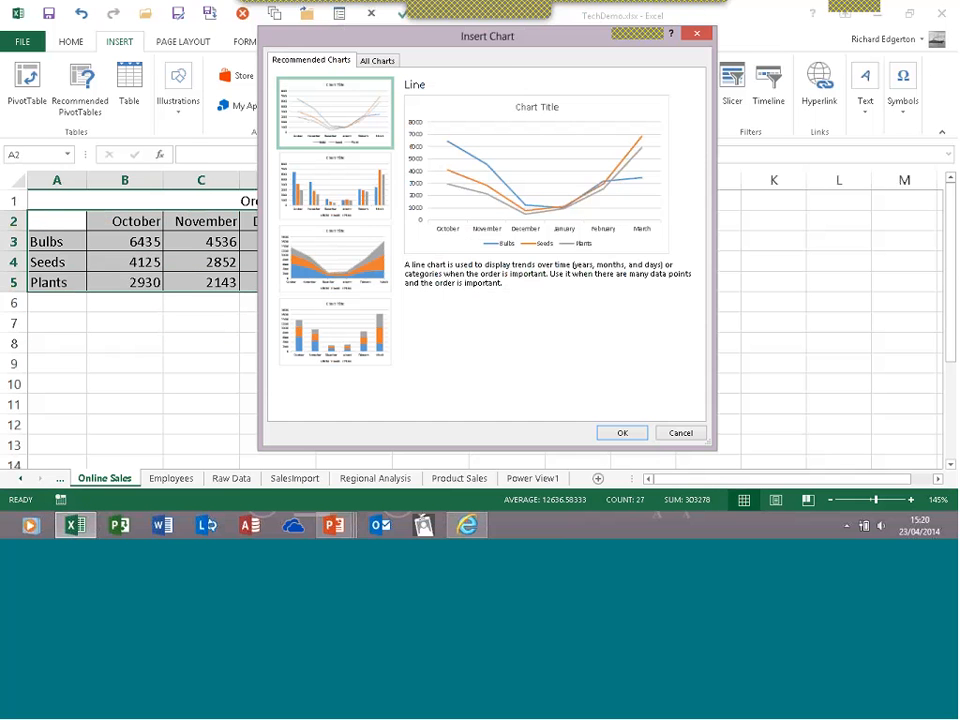
drag(488, 38, 621, 69)
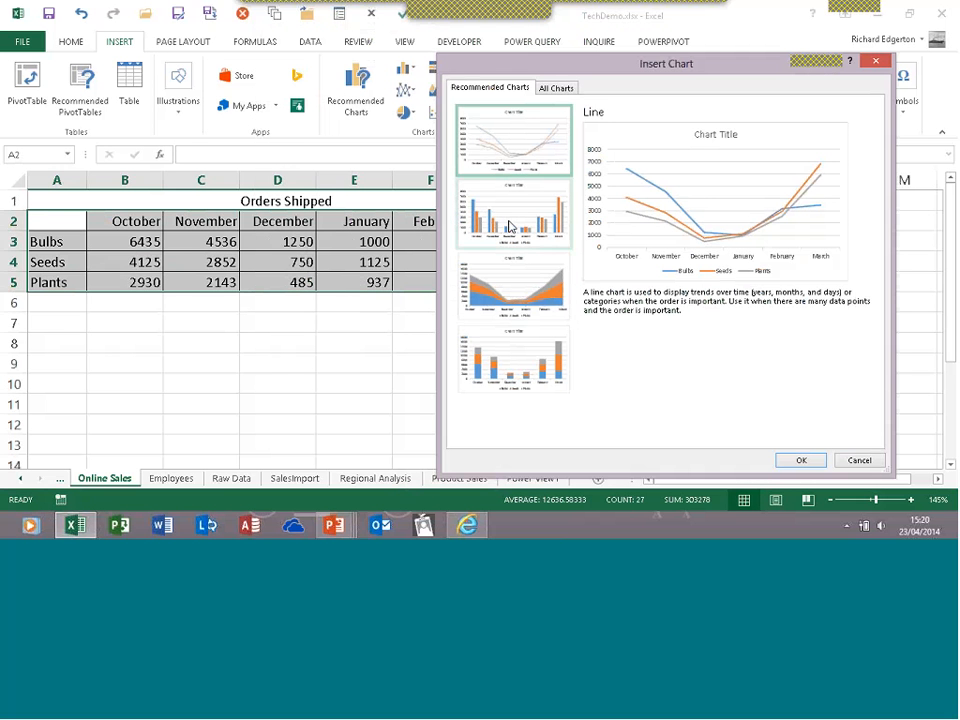
click(518, 295)
click(520, 357)
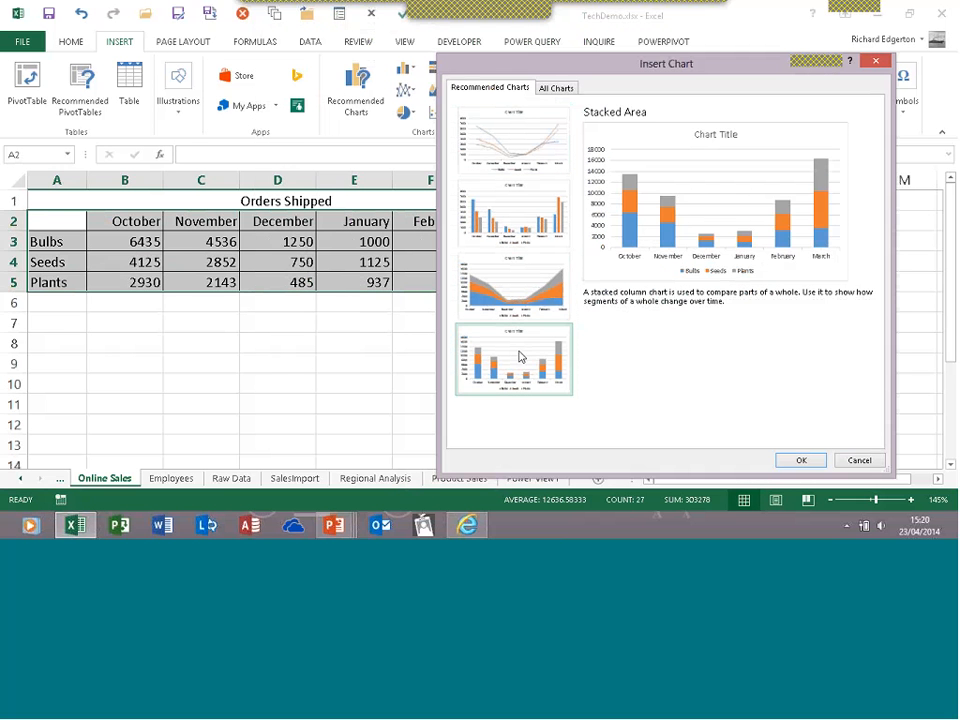
click(515, 285)
click(516, 214)
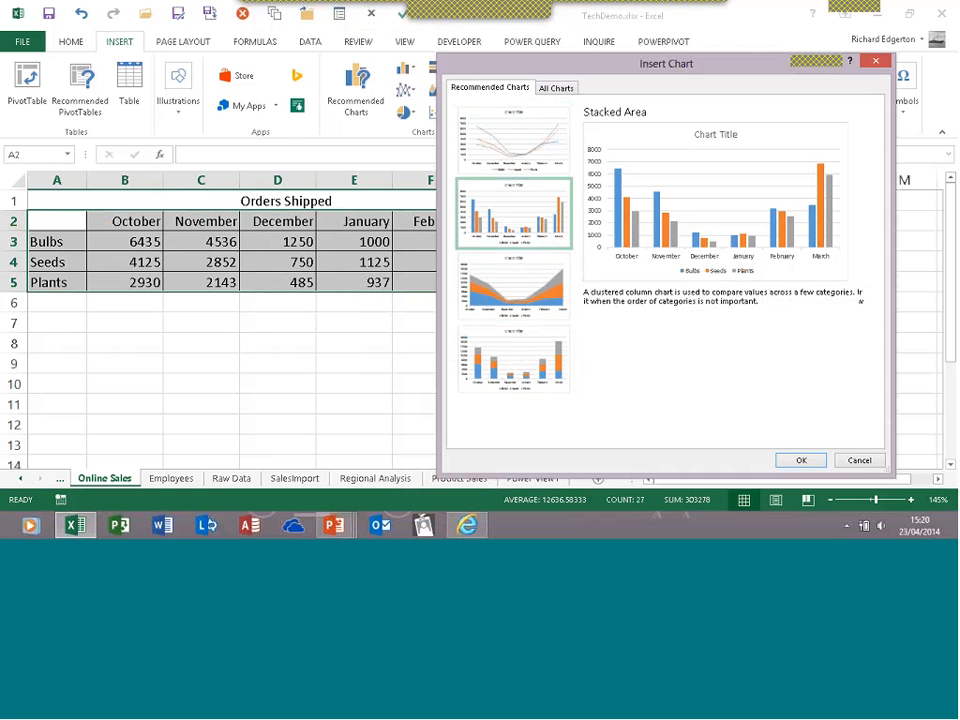
click(563, 89)
click(516, 90)
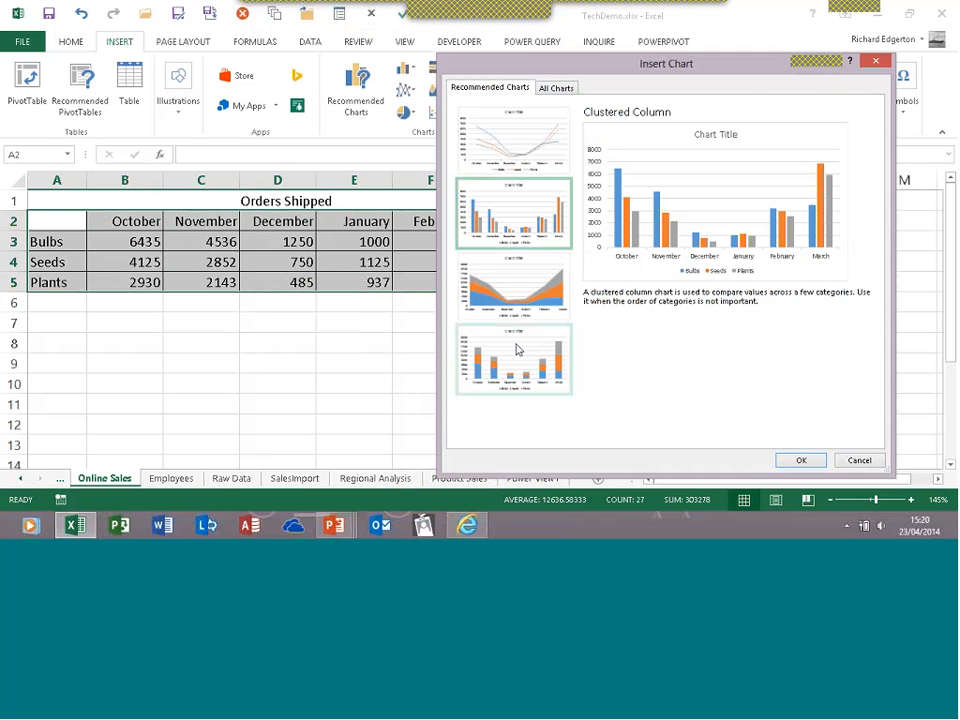
click(859, 462)
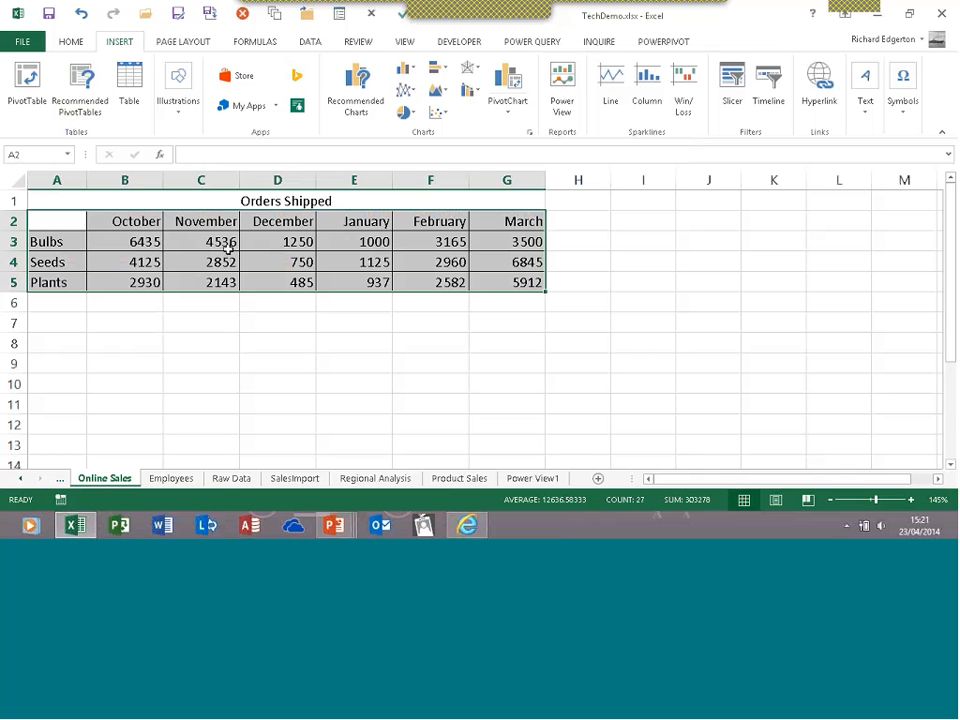
Deselect the table, zoom out, and insert a People Graph from the Insert tab
click(198, 268)
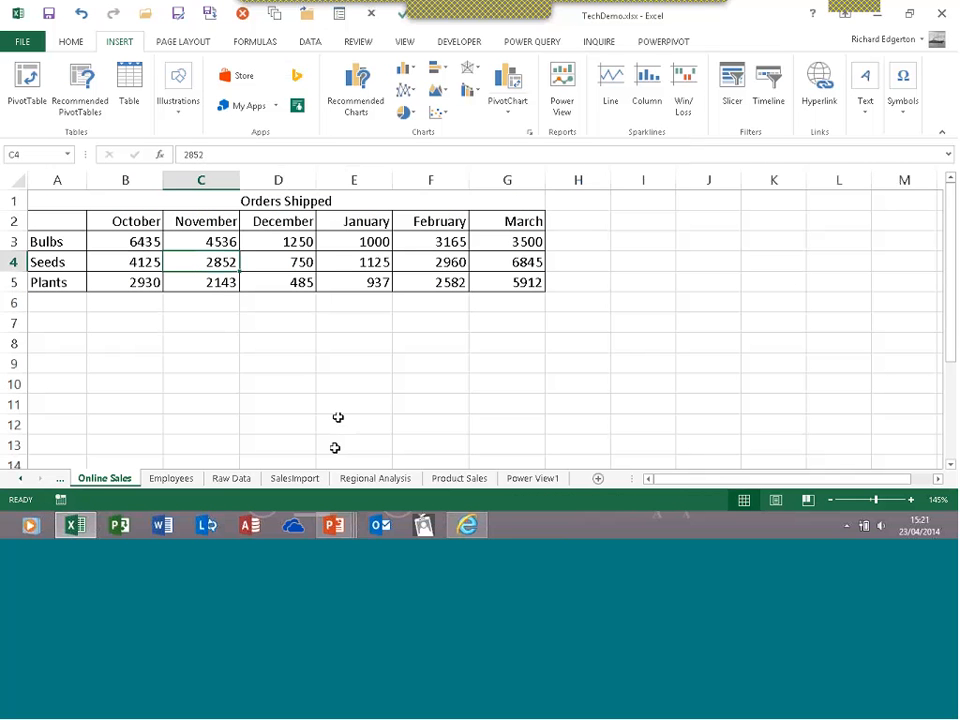
scroll(338, 417, down, 3)
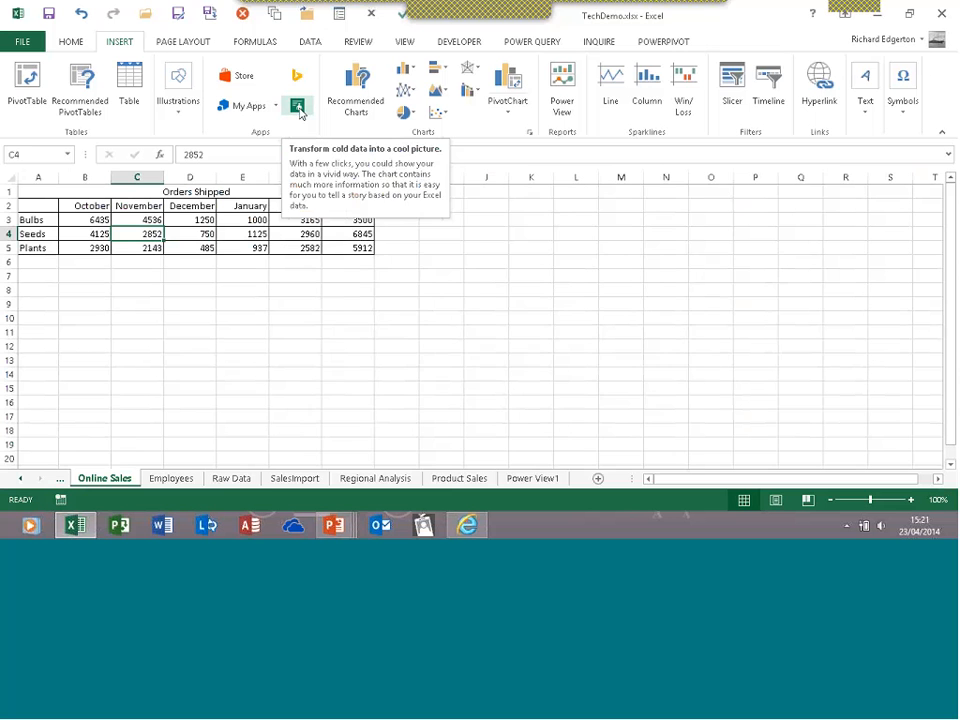
click(298, 107)
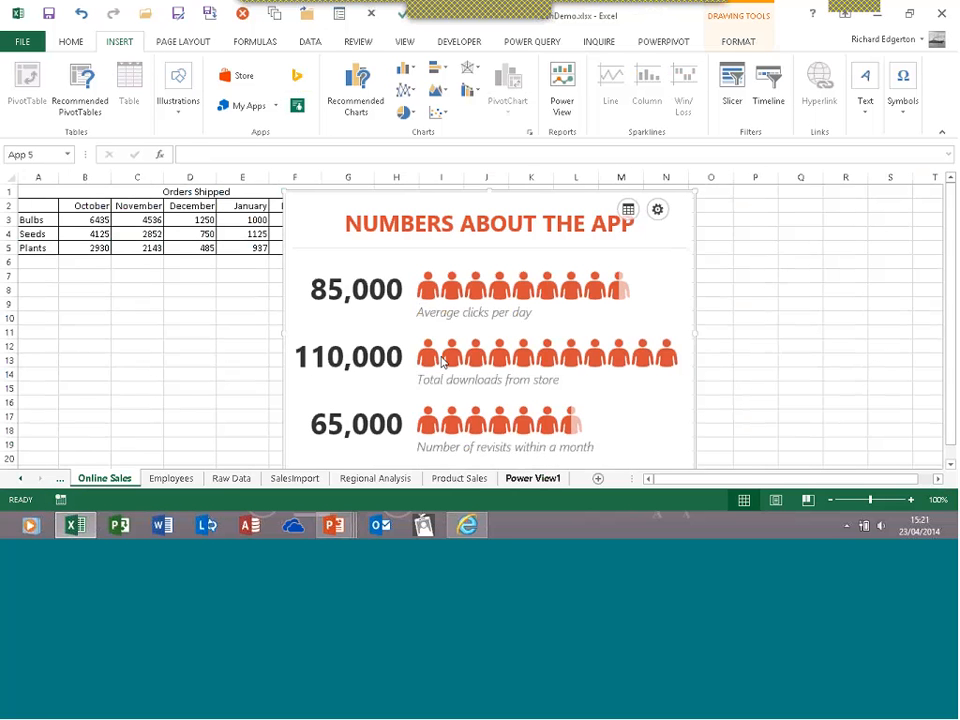
Base the People Graph on the product names and their October figures
click(627, 215)
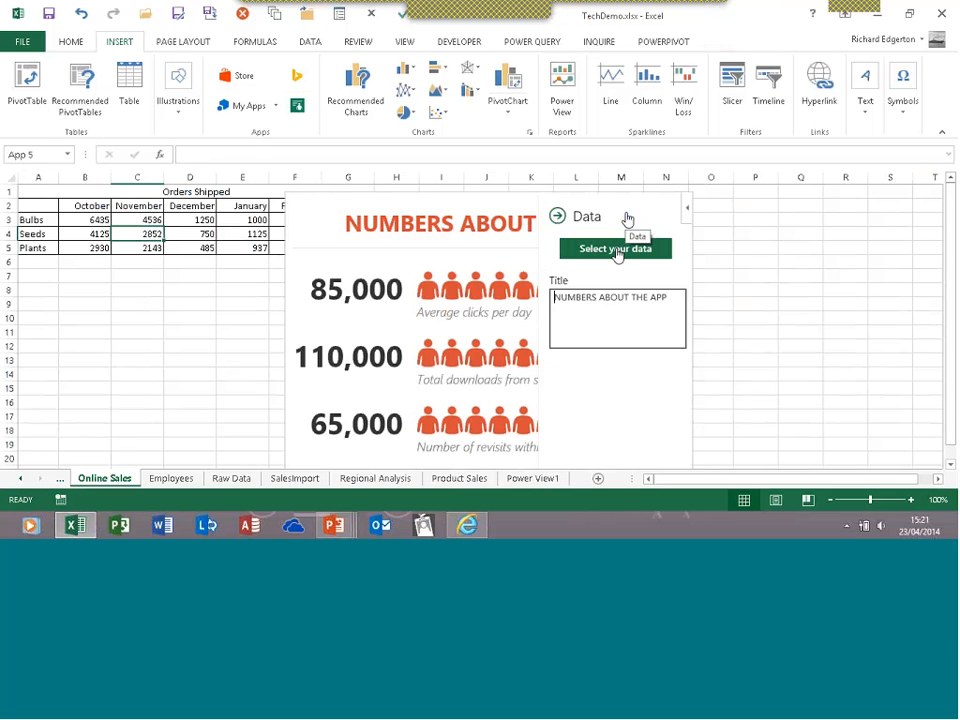
click(605, 252)
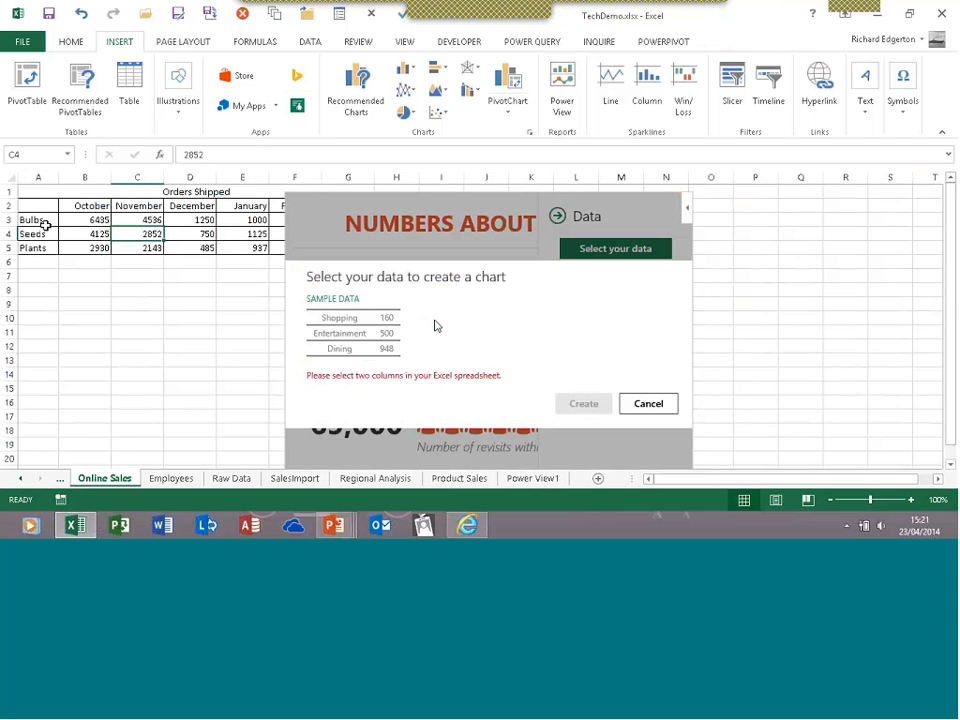
drag(57, 218, 79, 246)
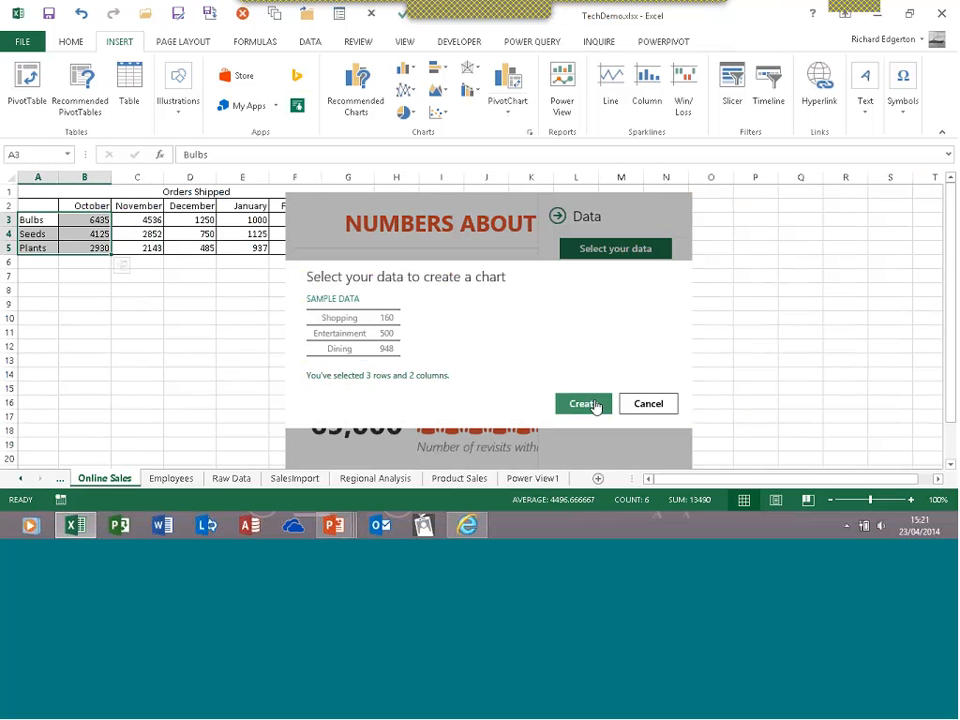
click(595, 406)
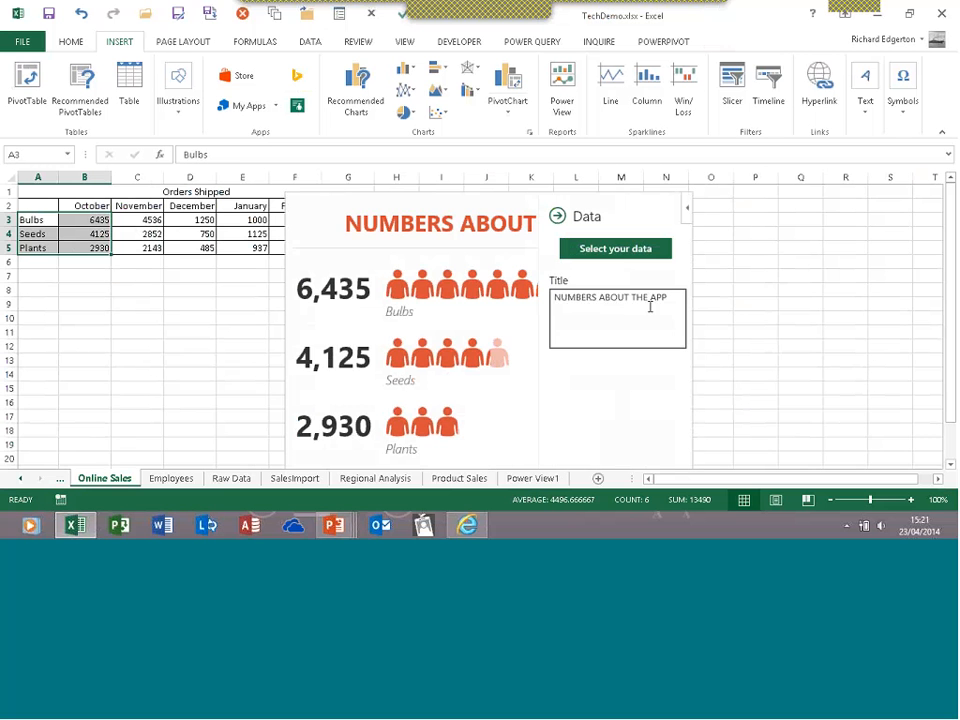
Replace the graph's title with 'October Shipments' and close the data pane
drag(667, 298, 547, 297)
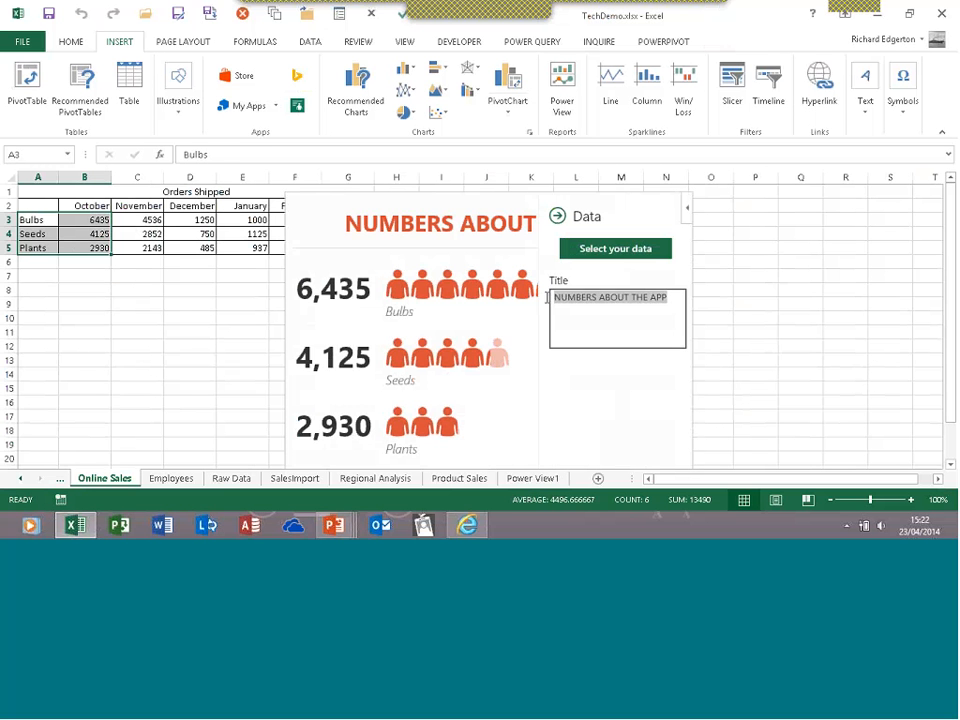
text(October S)
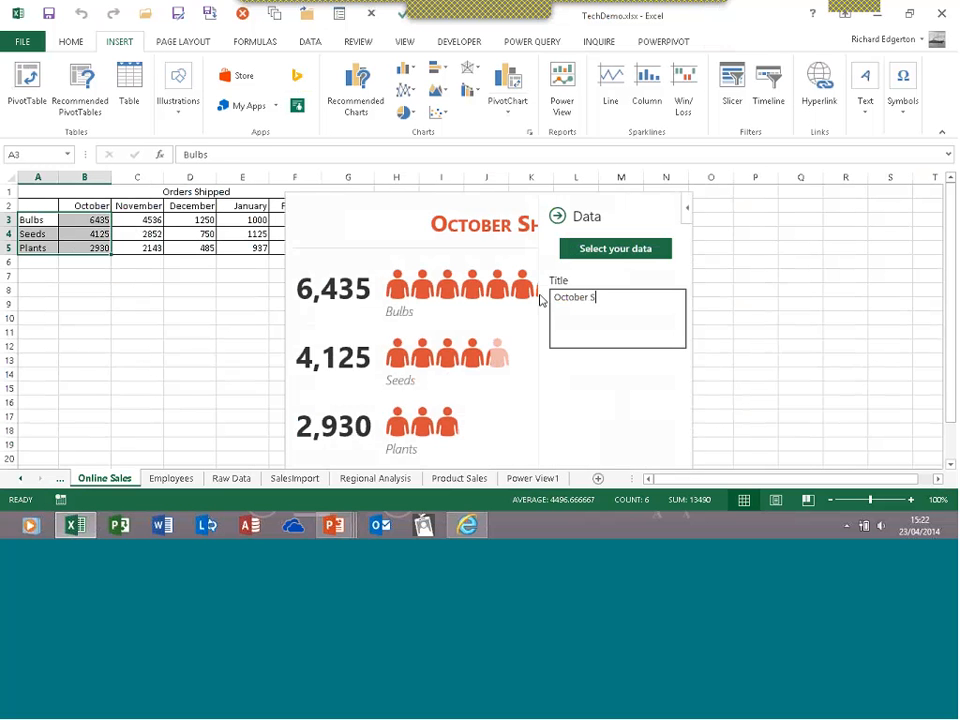
text(hipments)
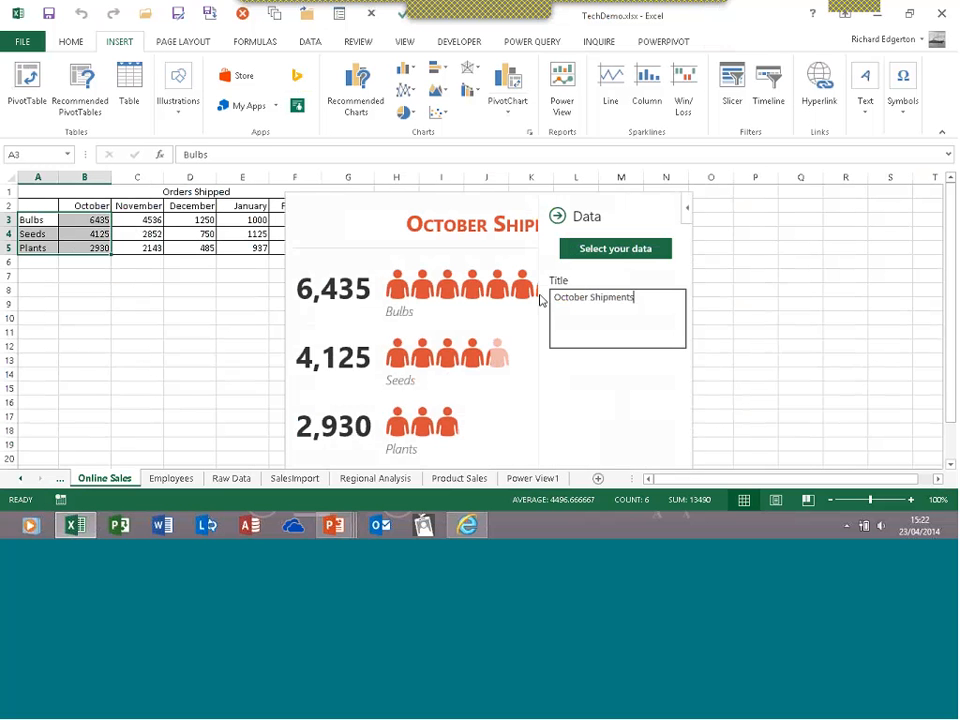
click(510, 404)
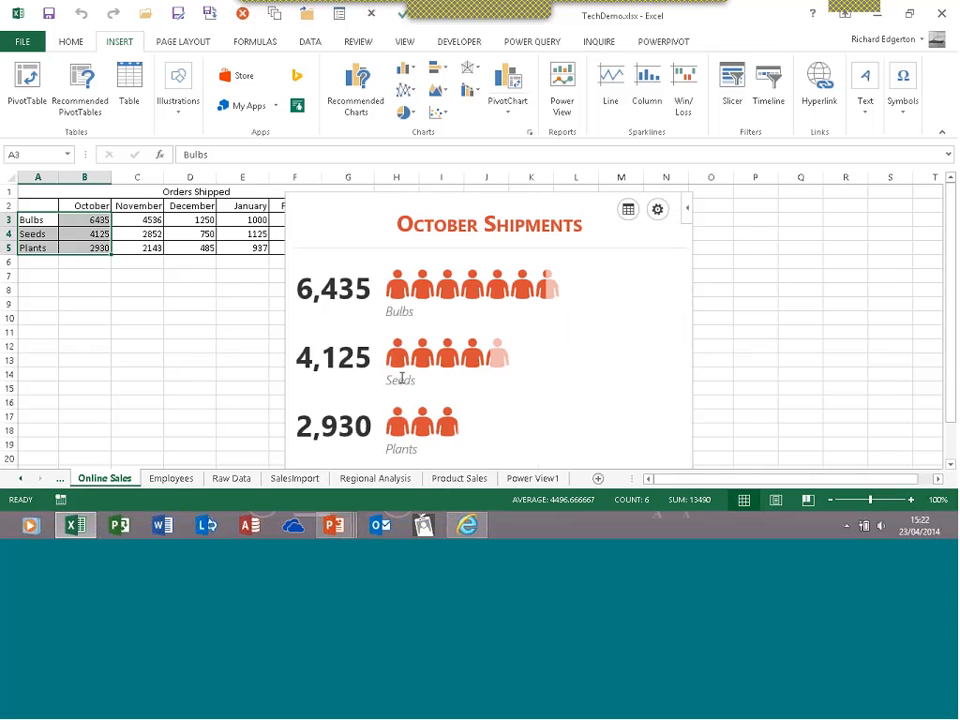
Switch the infographic icons to boxes and move it right to reveal February and March
click(658, 212)
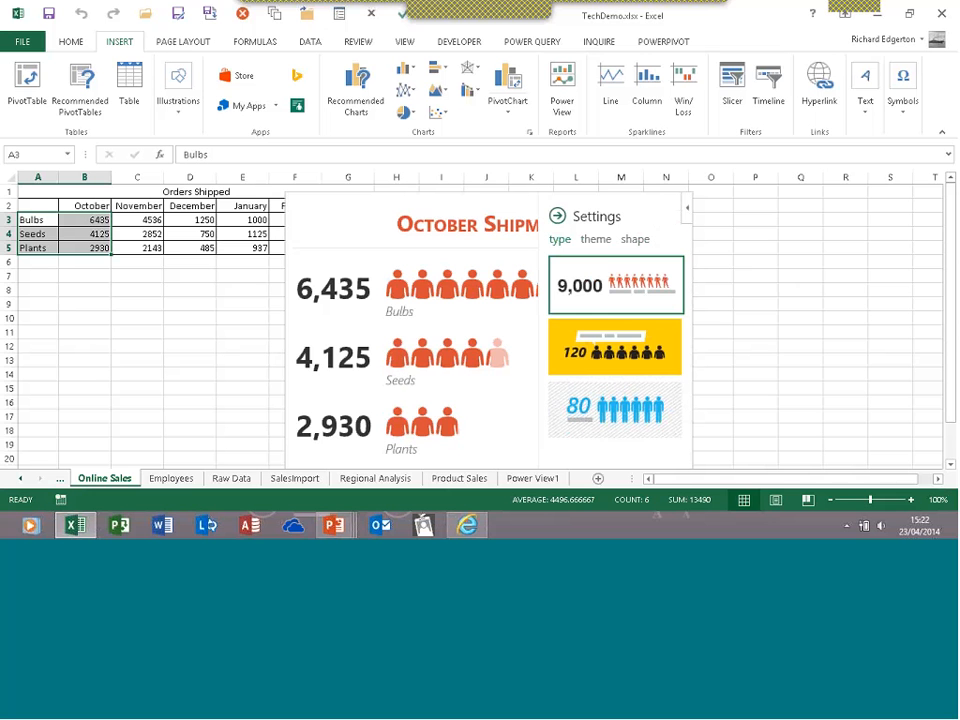
click(603, 243)
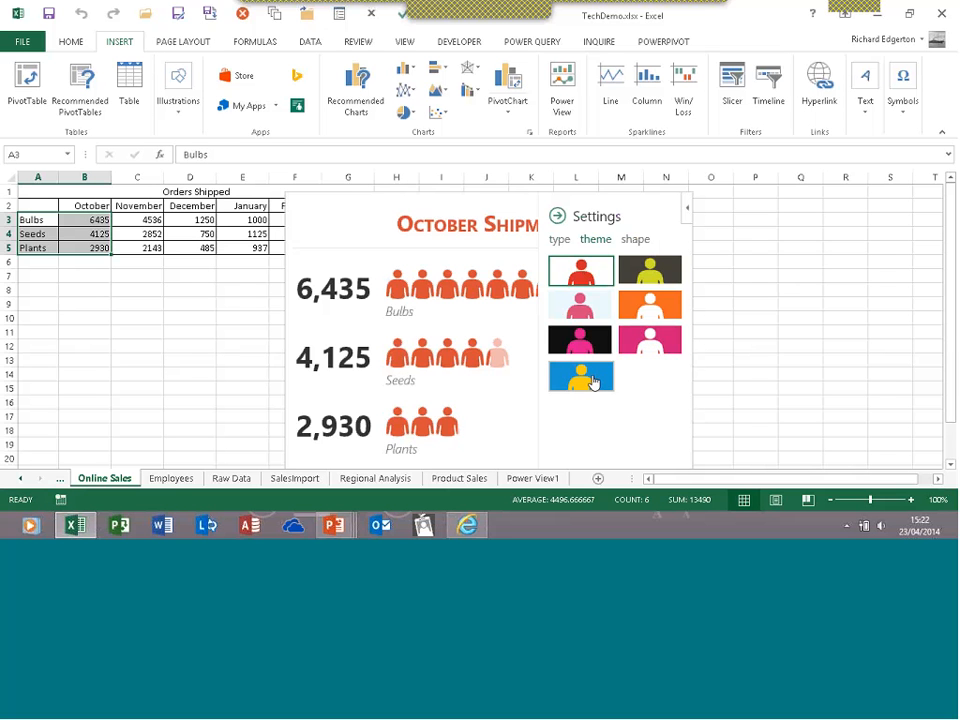
click(636, 240)
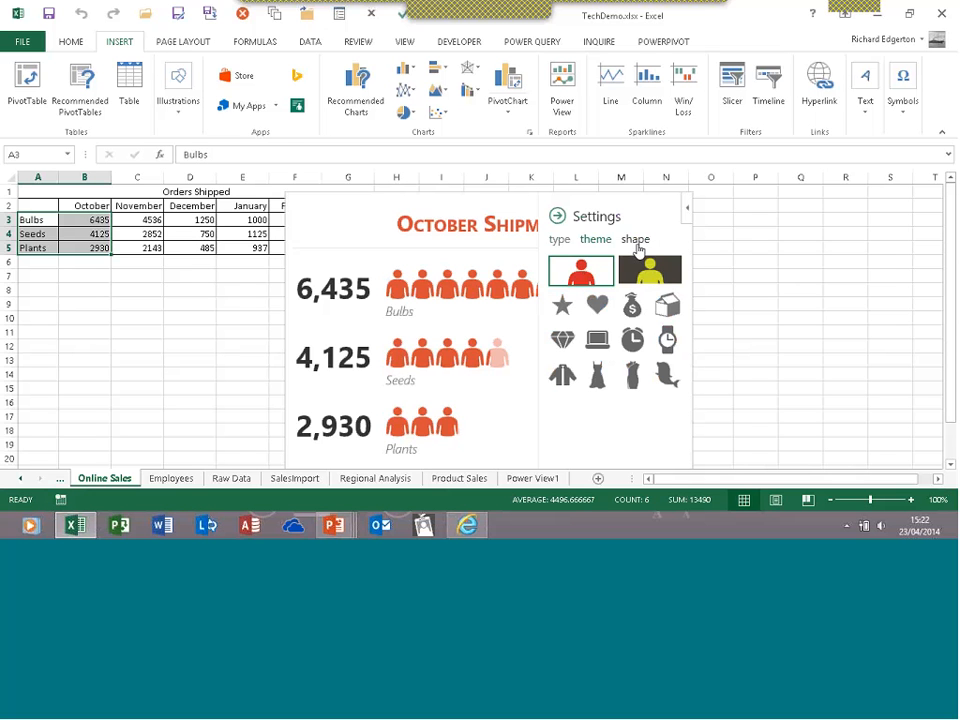
click(664, 310)
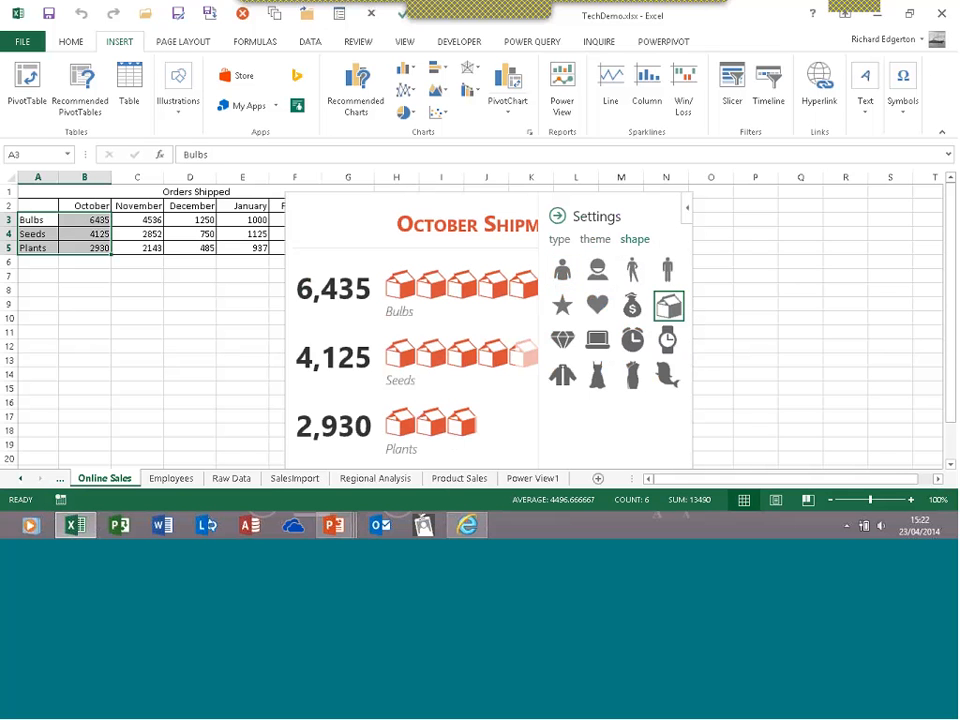
click(557, 216)
mouse_move(371, 195)
mouse_down()
mouse_move(478, 197)
mouse_move(498, 211)
mouse_move(497, 201)
mouse_up()
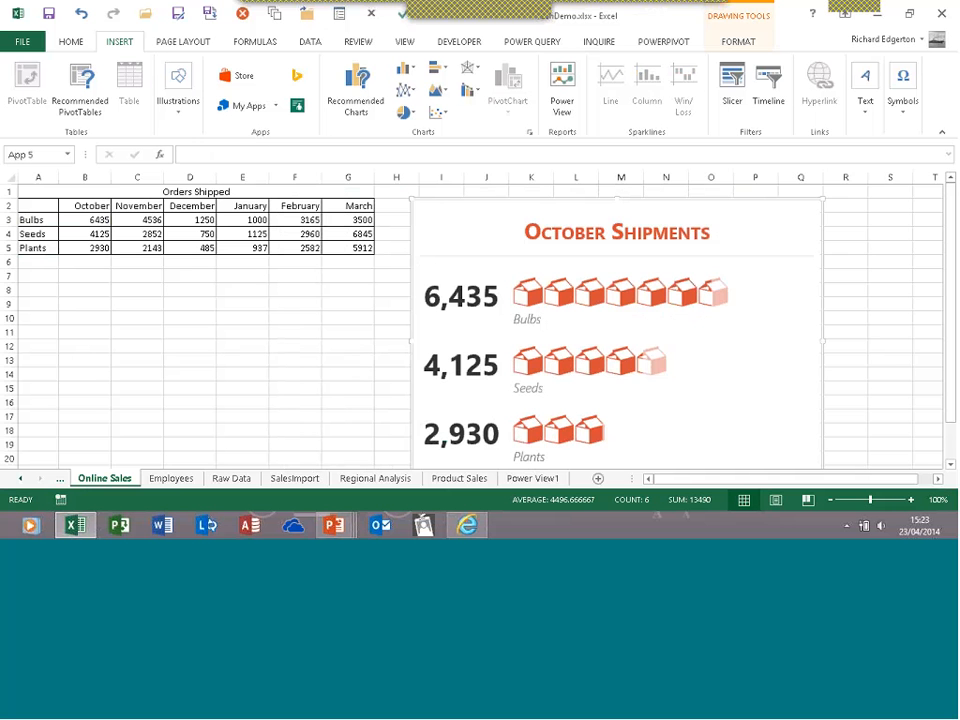
Switch to the Employees sheet and show the DATA ribbon commands
click(172, 479)
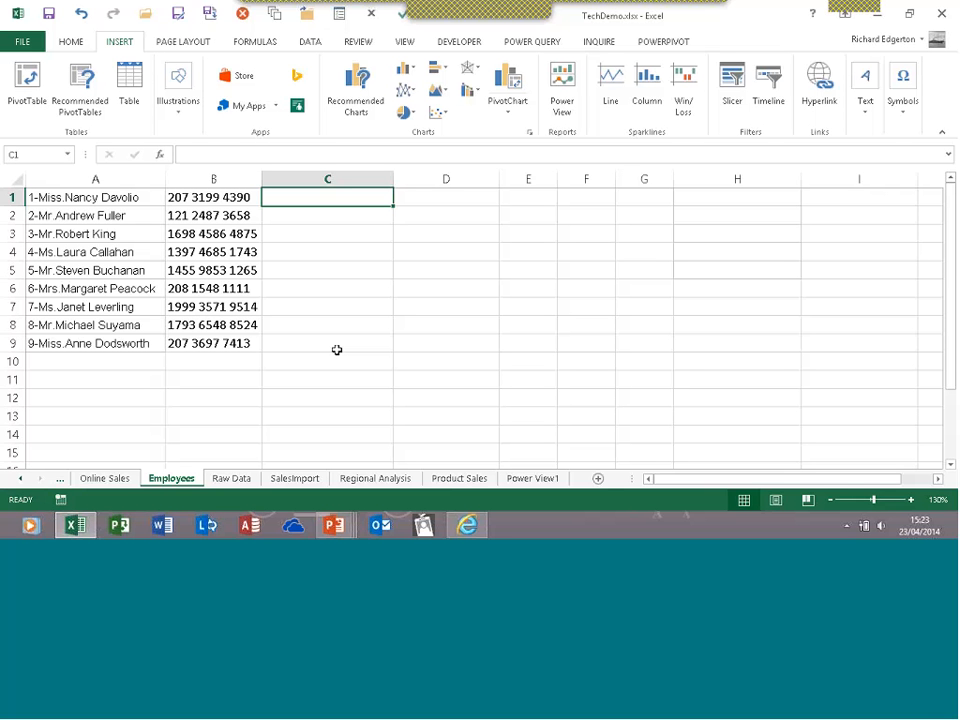
click(307, 45)
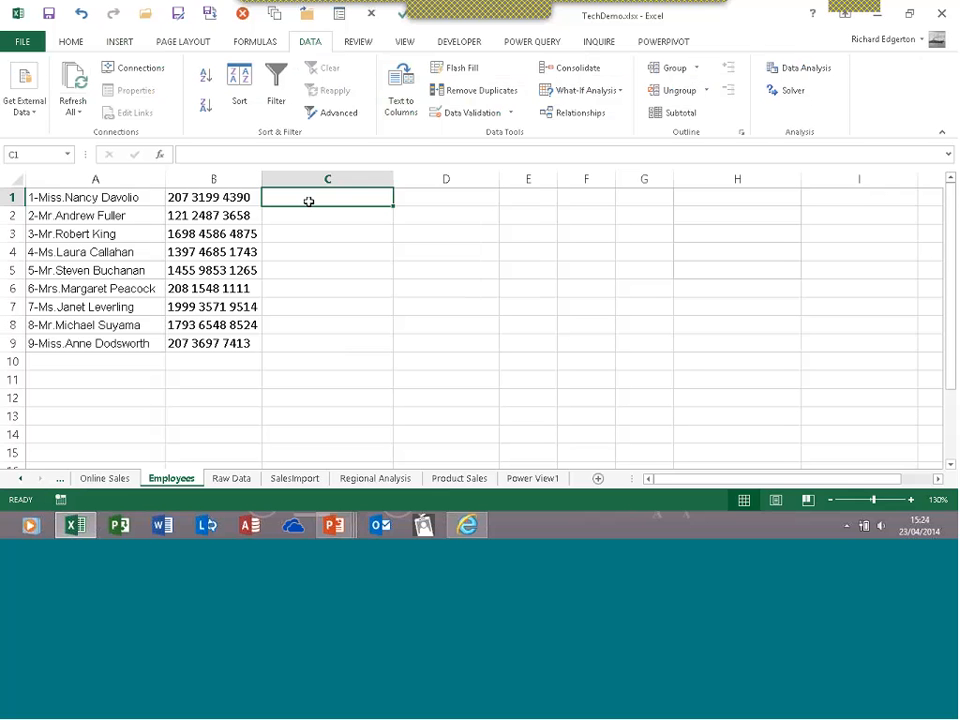
Enter the first employee's title and name in C1, then Flash Fill the cleaned names down to C9
text(Miss)
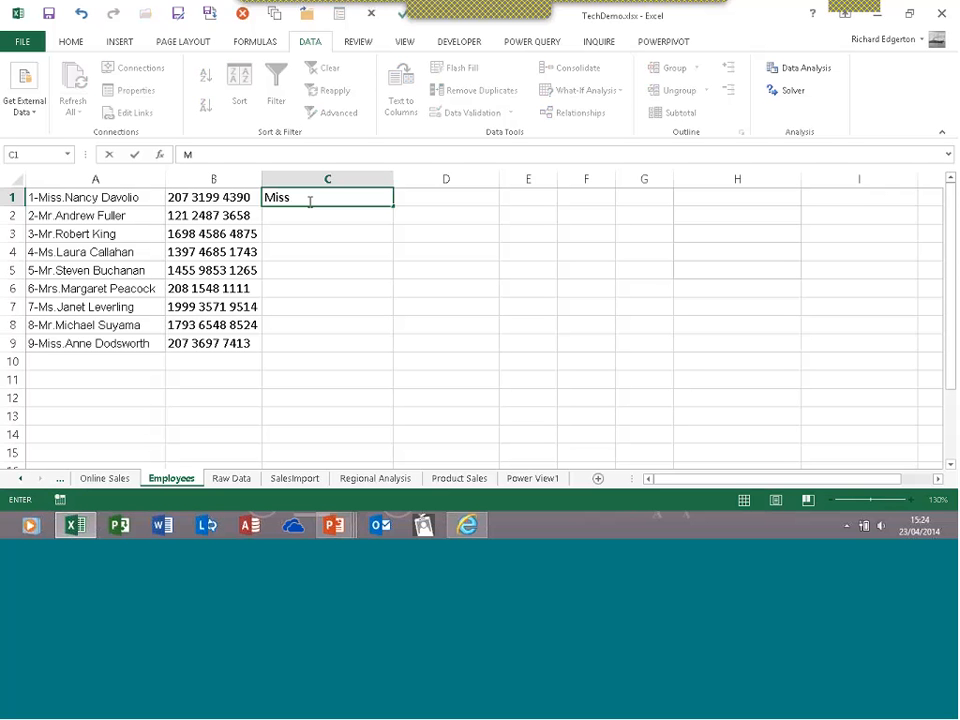
text( Nancy Davolio)
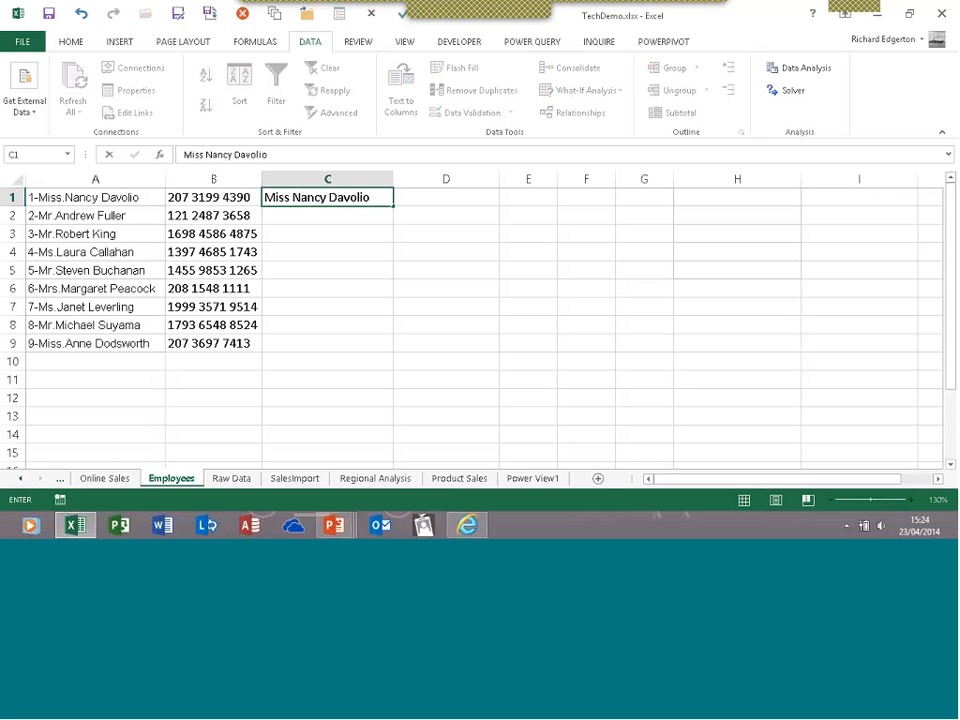
key(Return)
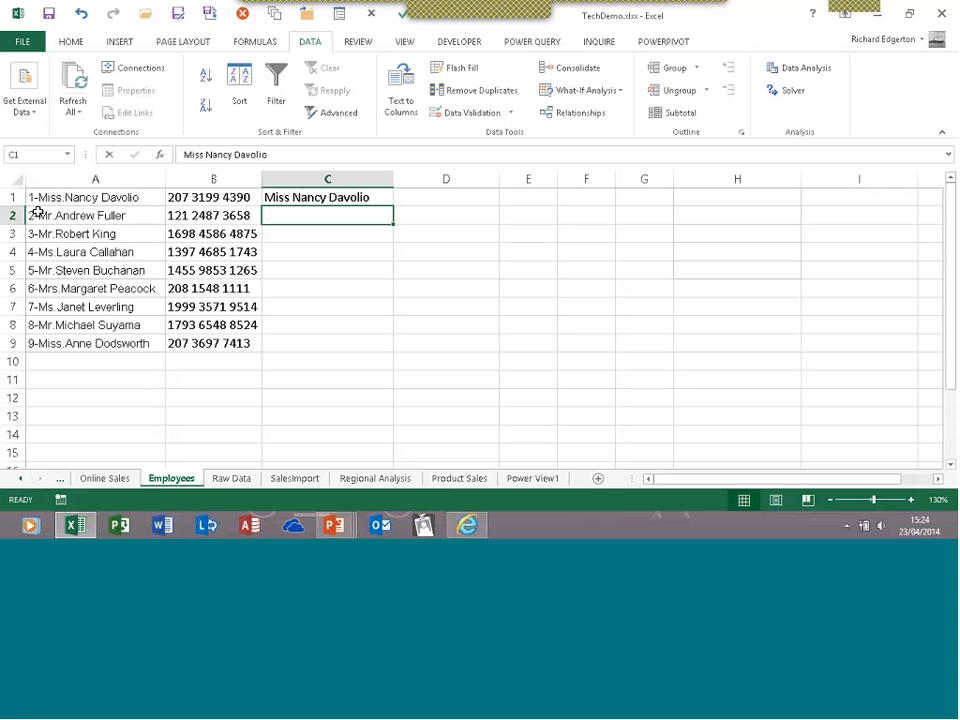
click(362, 199)
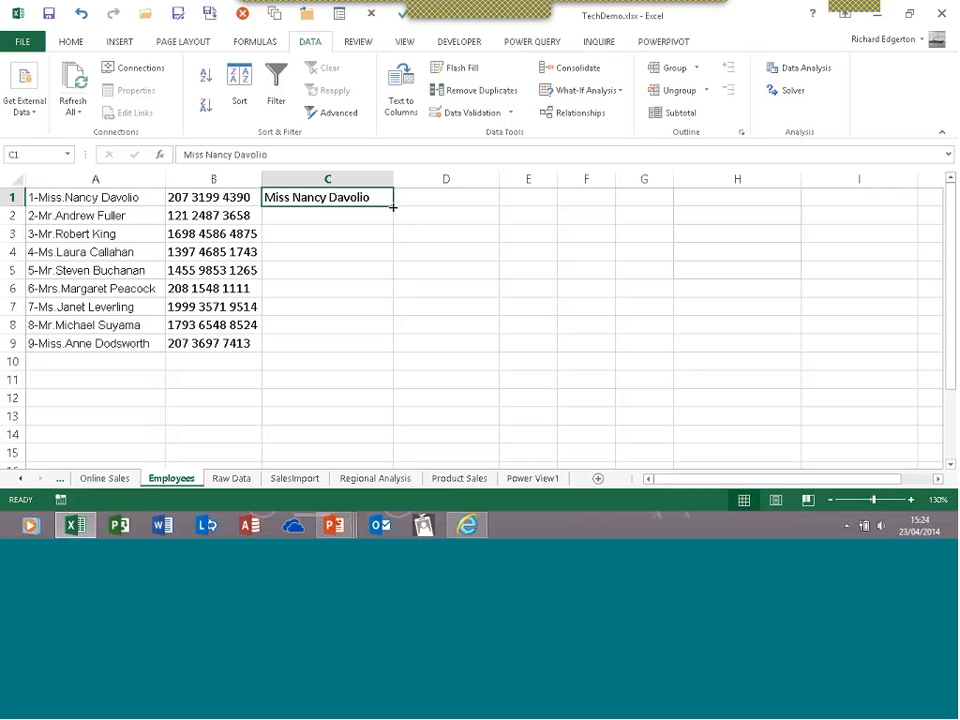
double_click(393, 207)
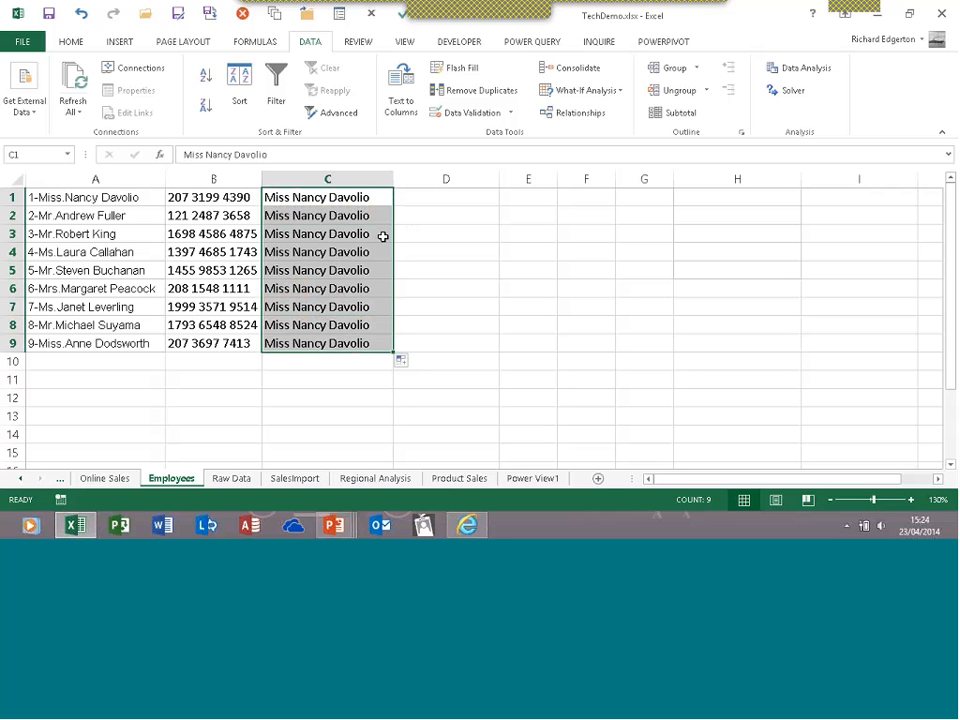
click(405, 363)
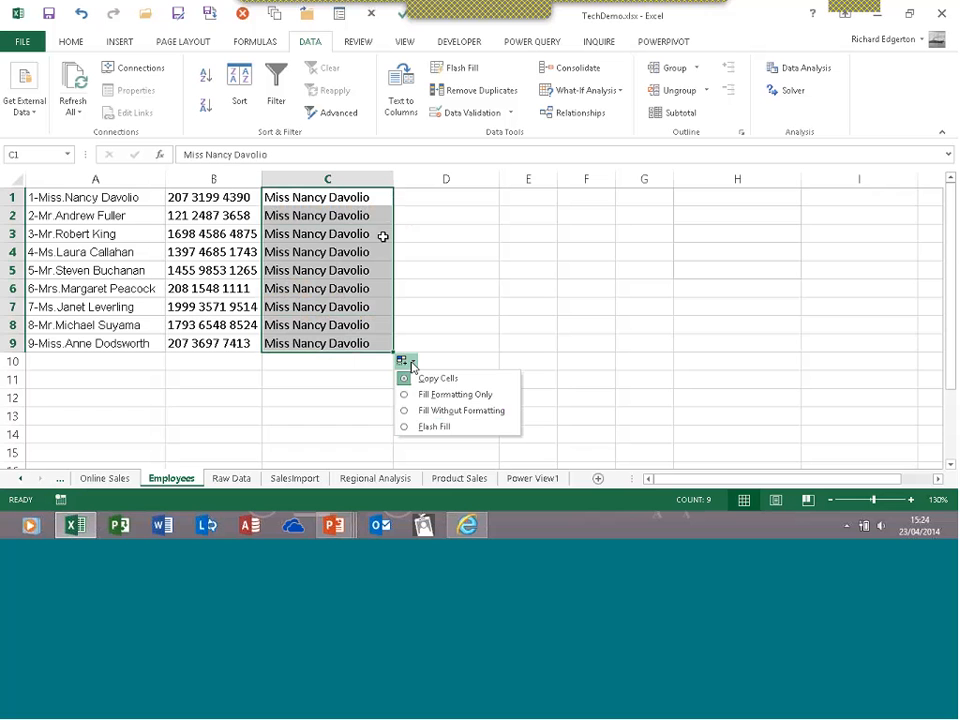
click(406, 427)
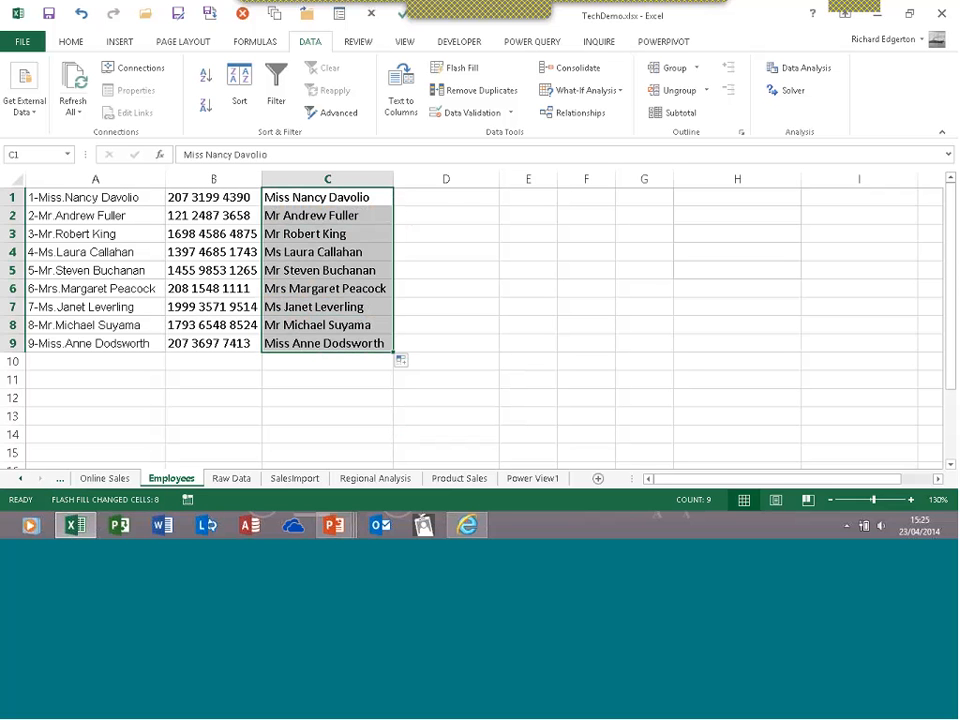
click(462, 199)
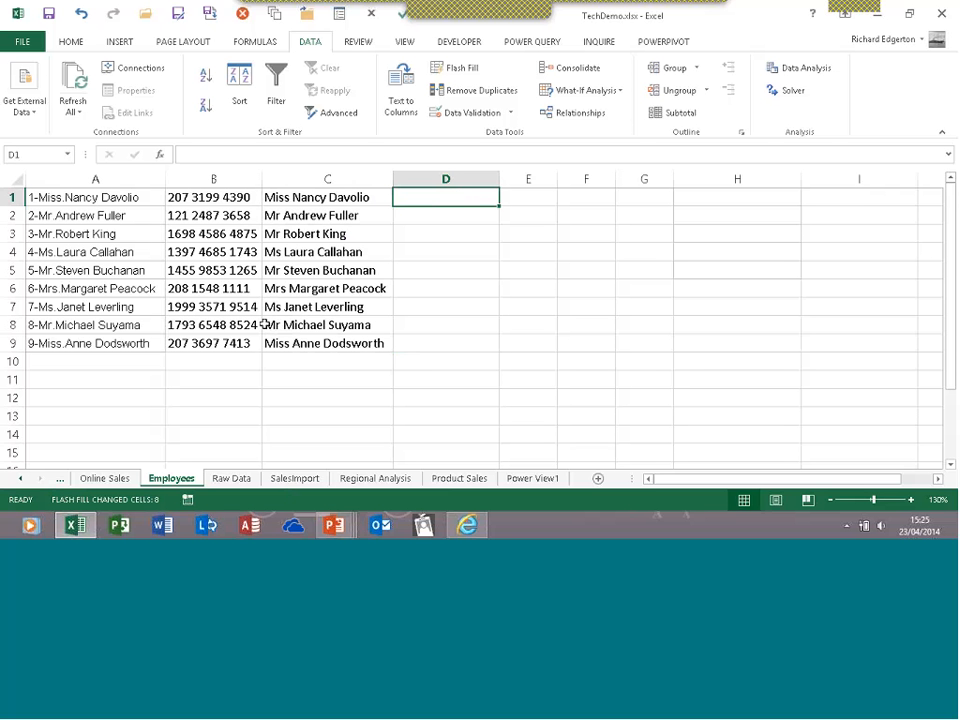
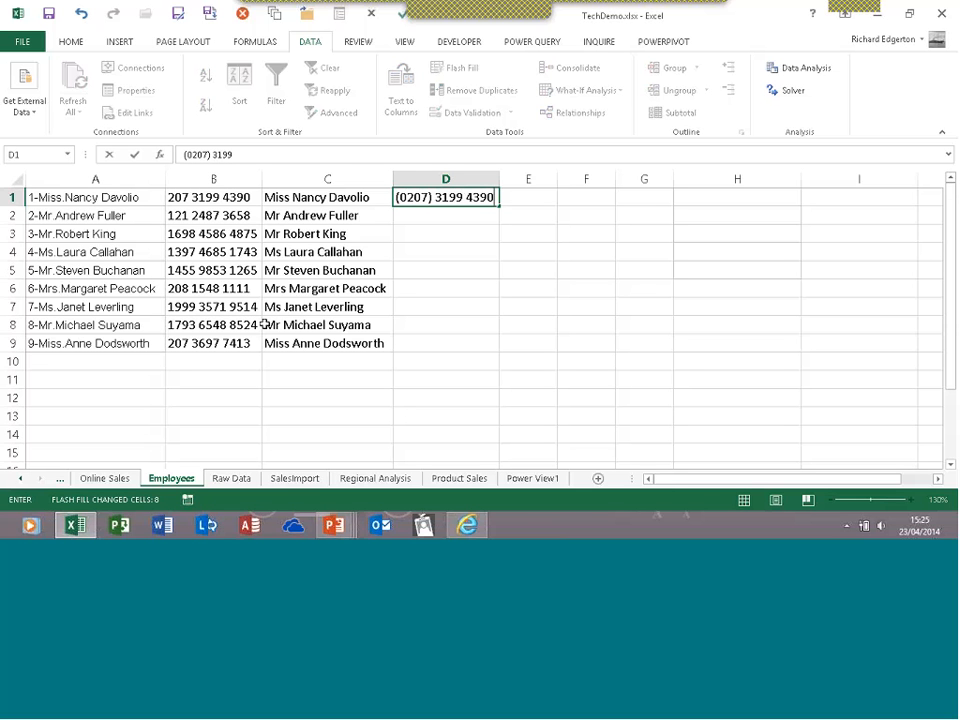
Enter the first employee's phone number in D1 with a leading zero and bracketed area code
click(130, 157)
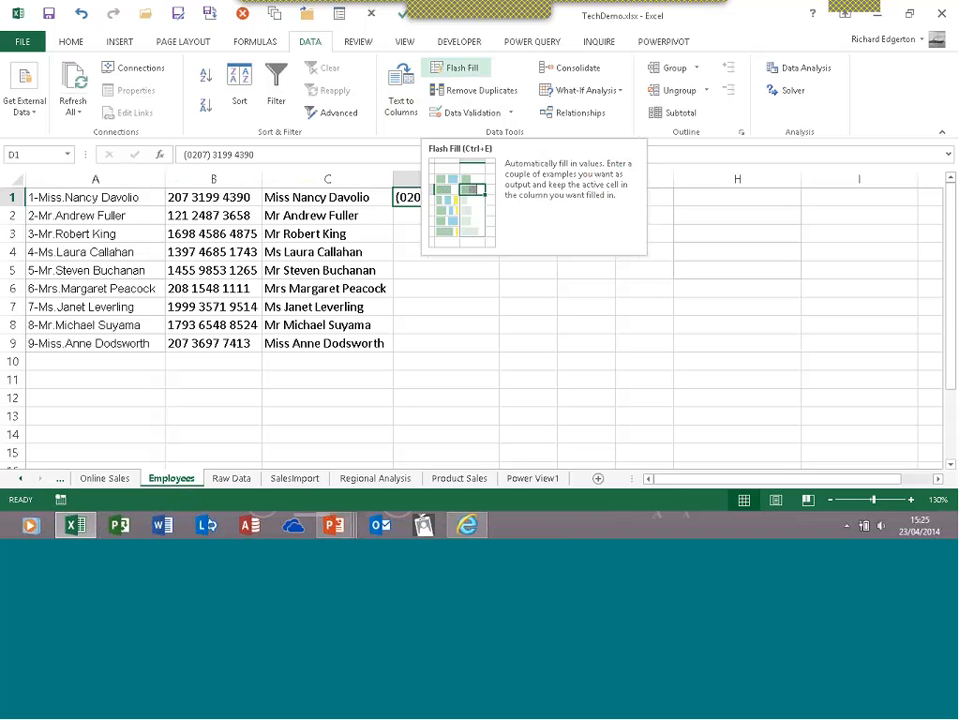
click(78, 44)
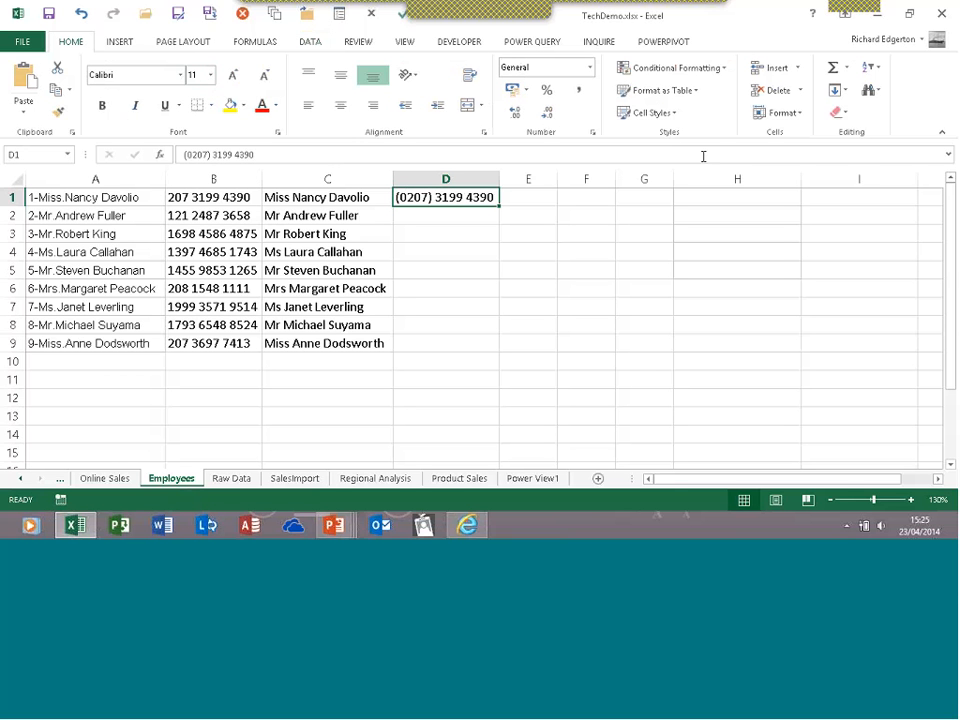
Use Fill > Flash Fill on the HOME tab to complete the phone numbers in D2:D9
click(845, 93)
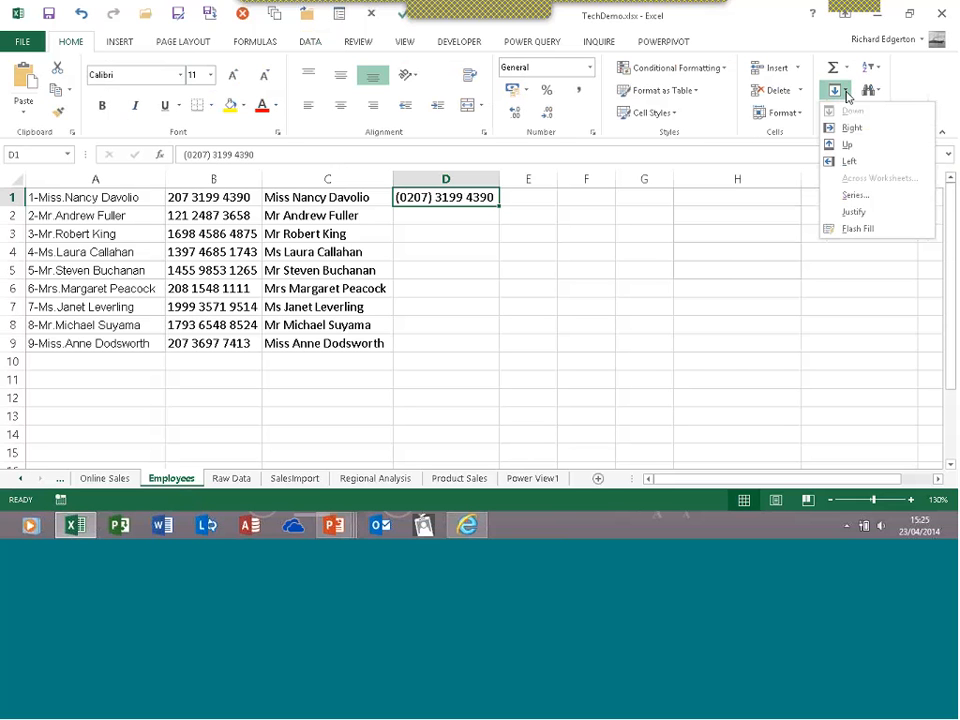
click(838, 230)
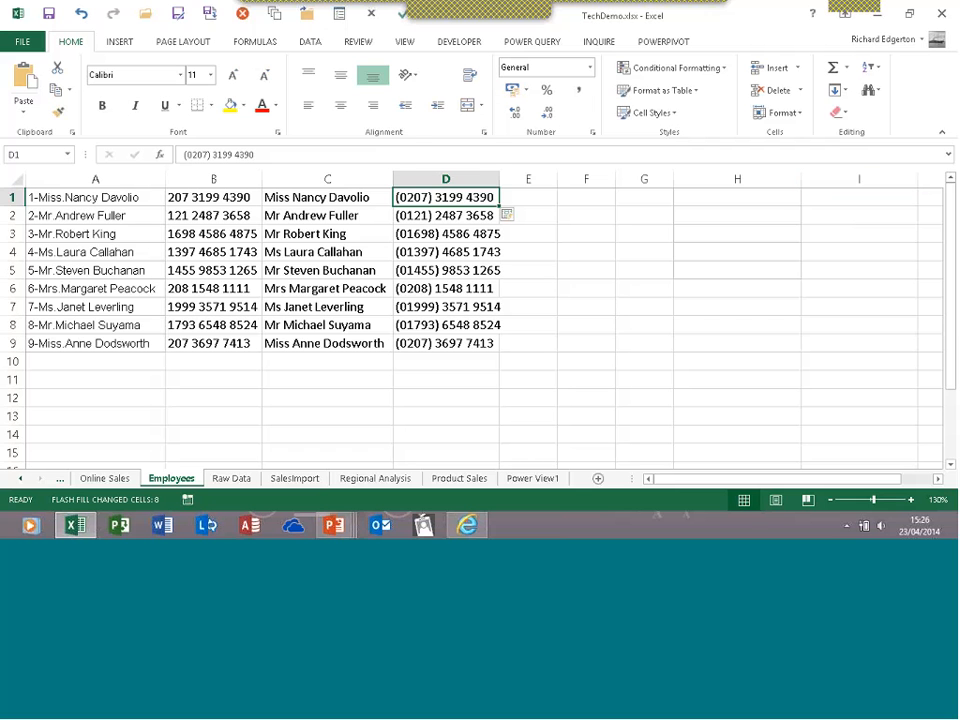
Check the filled name and phone columns, then switch the ribbon to INSERT
click(390, 204)
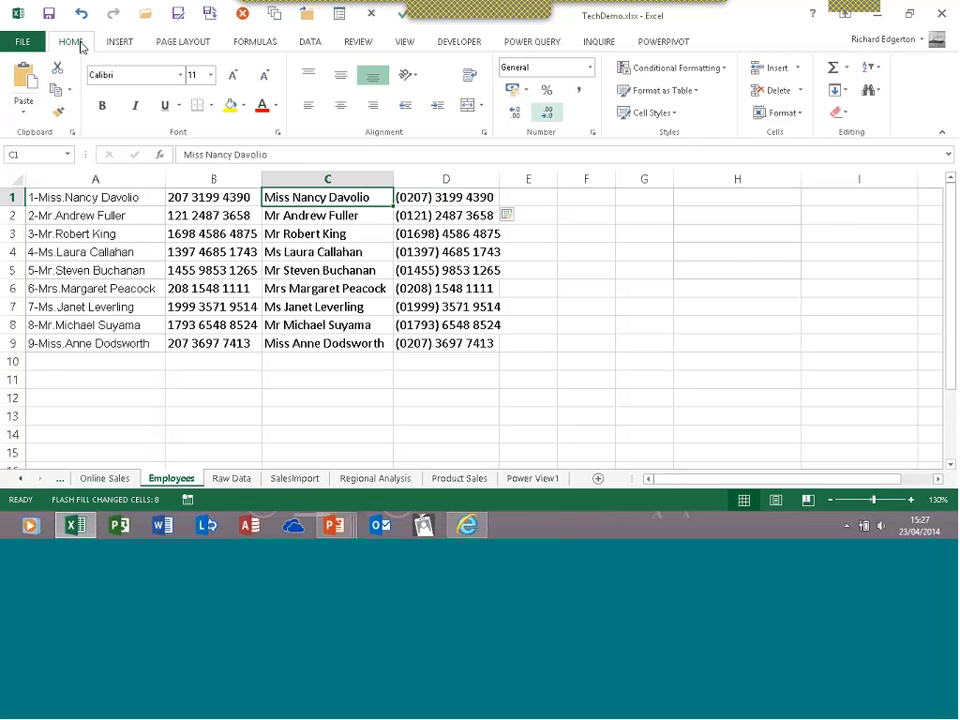
click(846, 91)
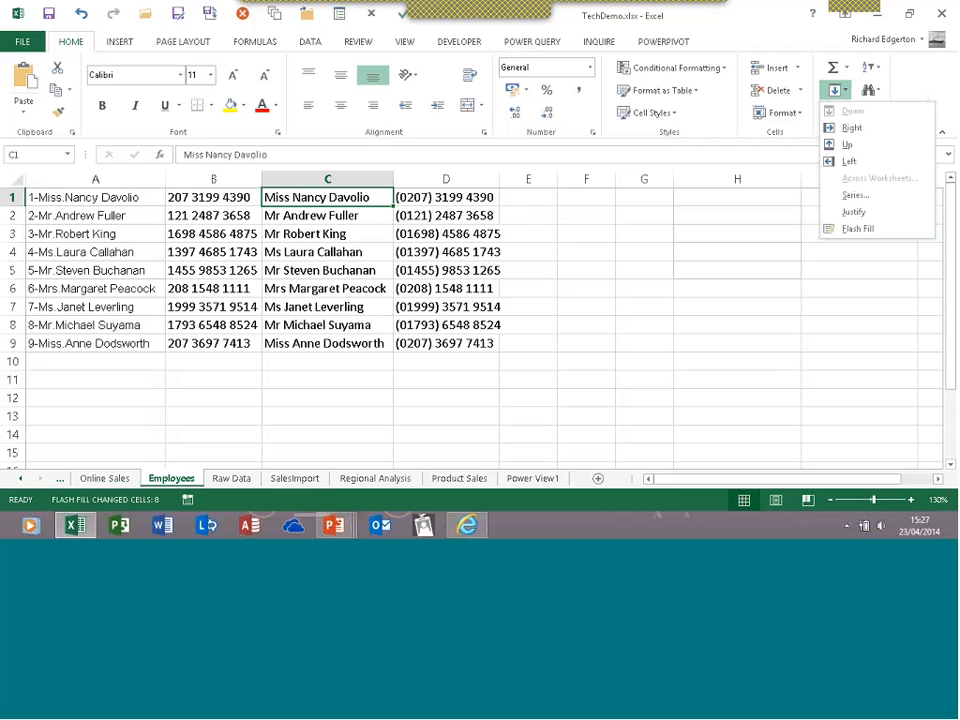
key(Escape)
click(310, 42)
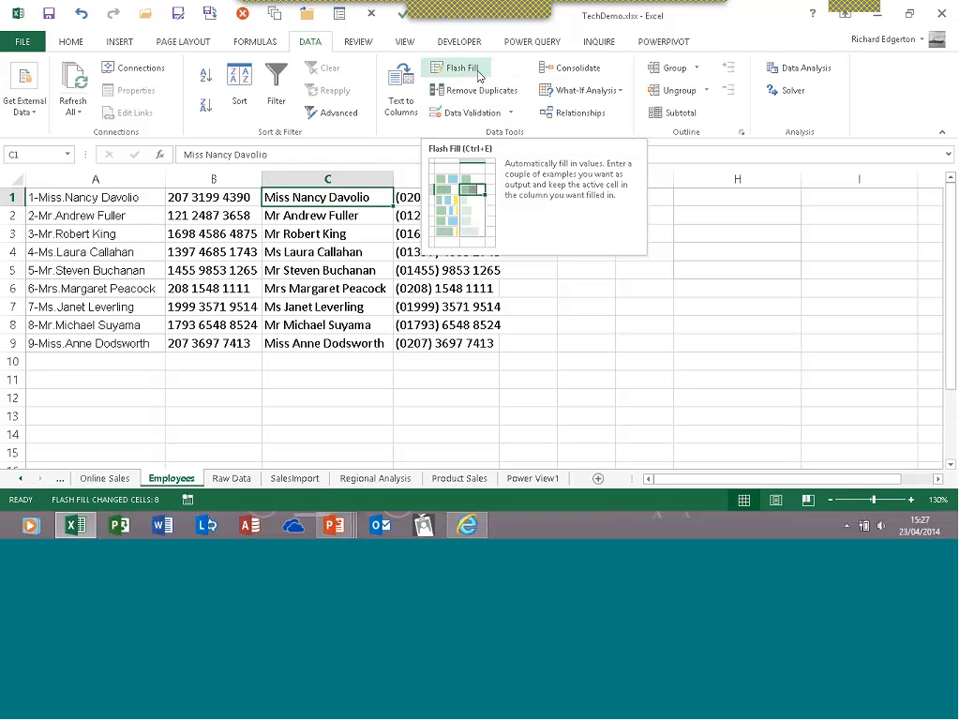
click(365, 270)
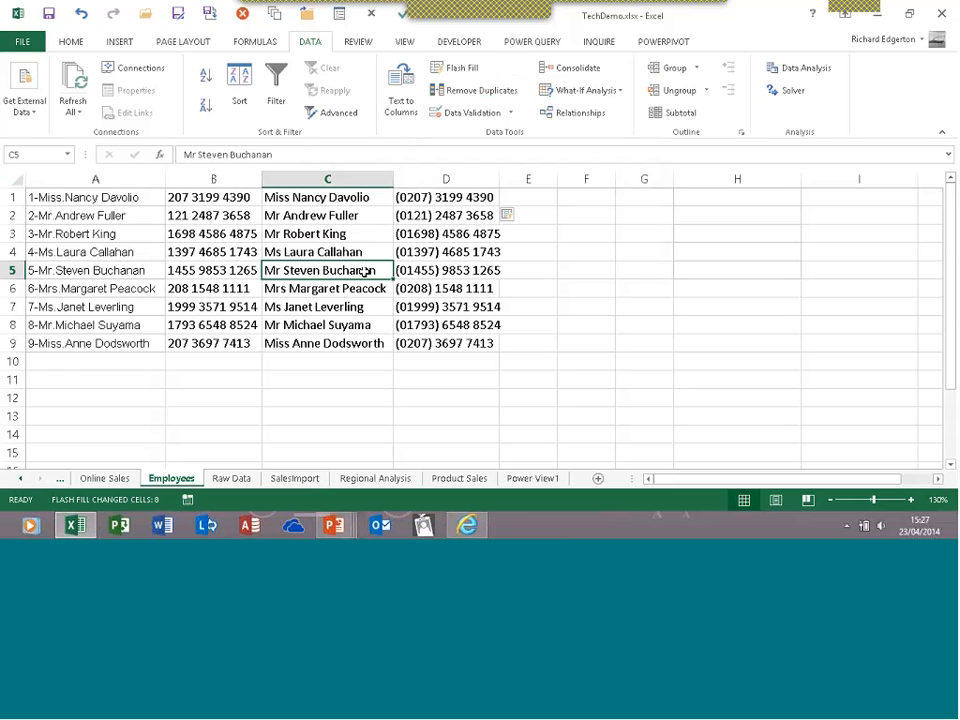
click(124, 43)
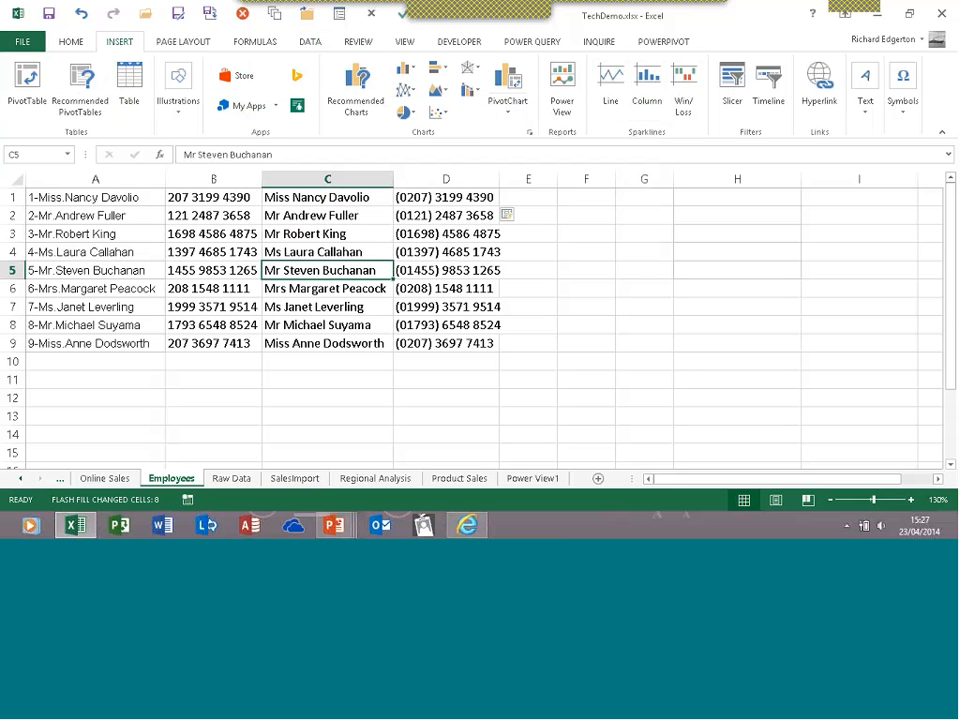
On the Online Sales sheet, select B3:G5 and preview line sparklines through Quick Analysis
click(127, 481)
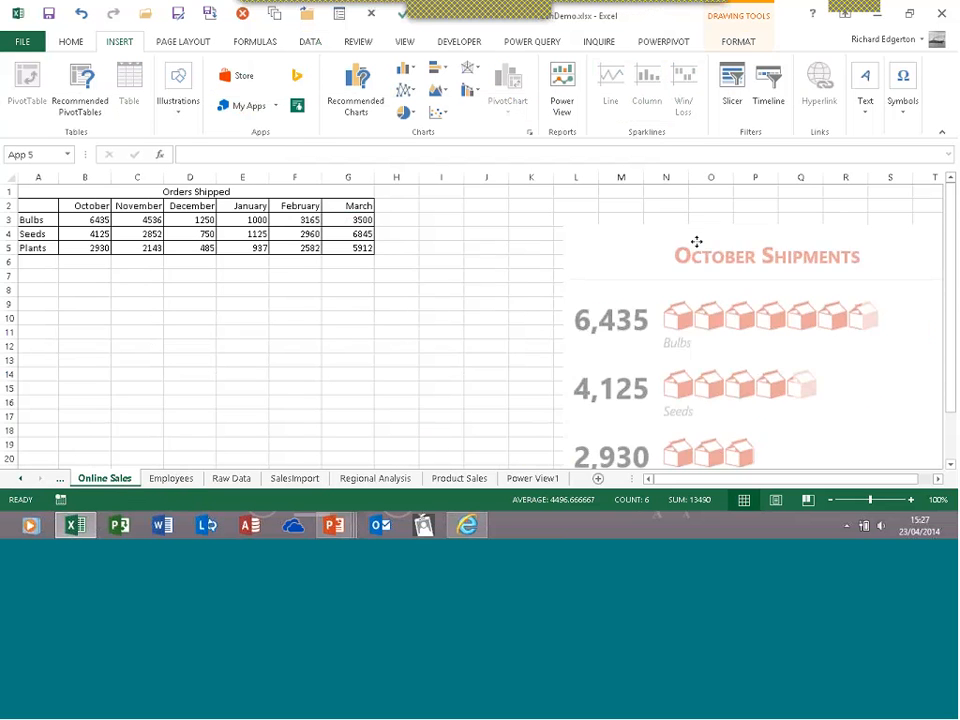
click(74, 218)
drag(74, 218, 381, 266)
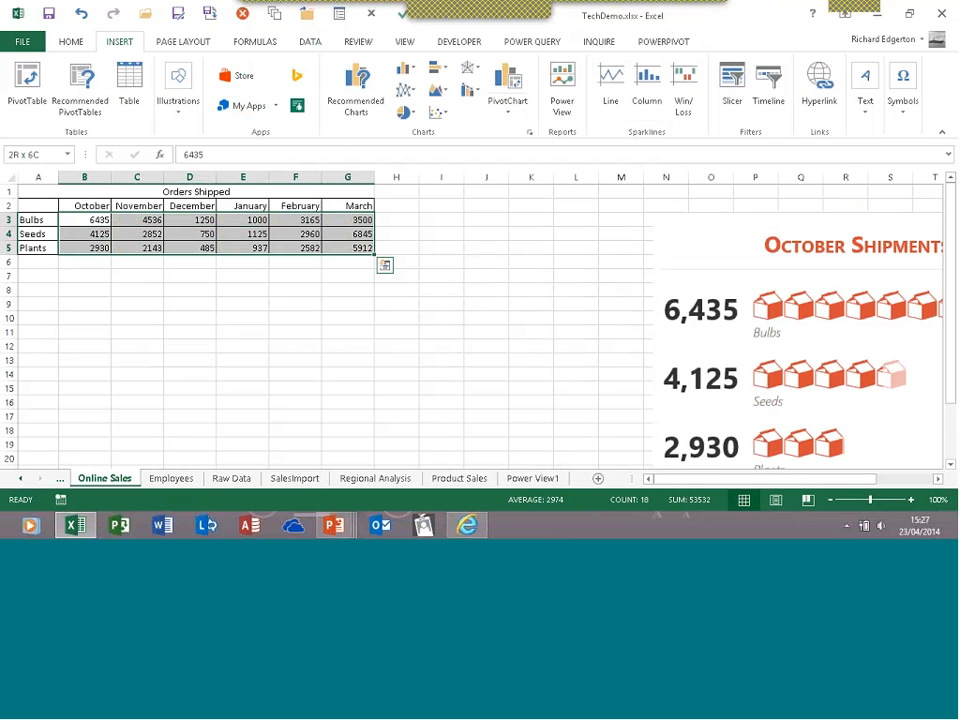
ctrl+scroll(383, 366, up, 2)
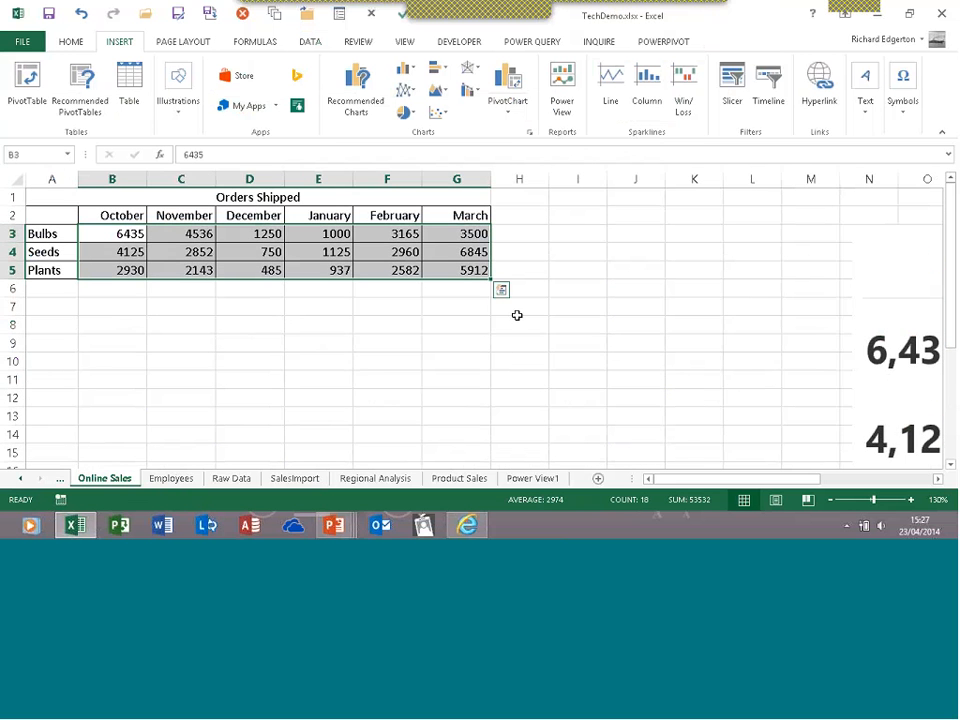
click(502, 290)
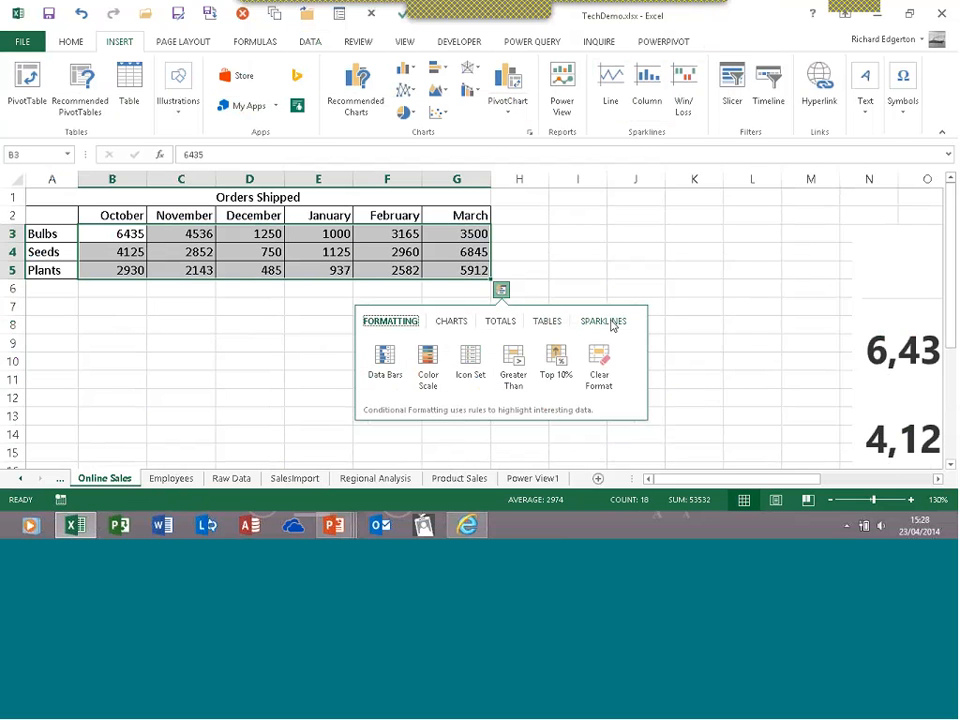
click(612, 325)
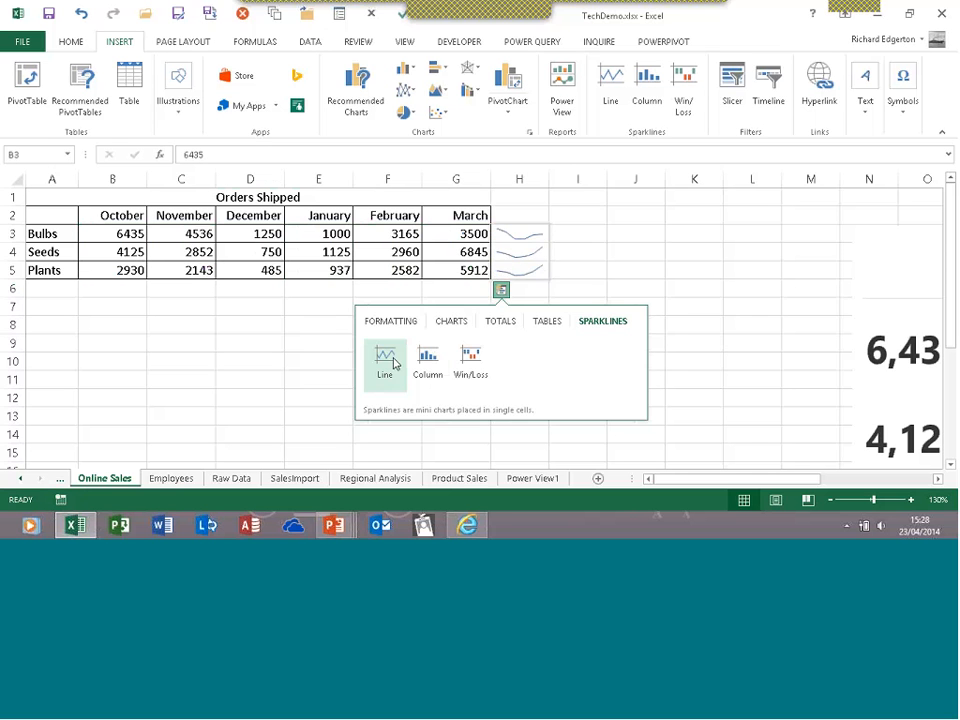
Insert line sparklines in H3:H5, apply the first style, and mark high and low points
click(385, 362)
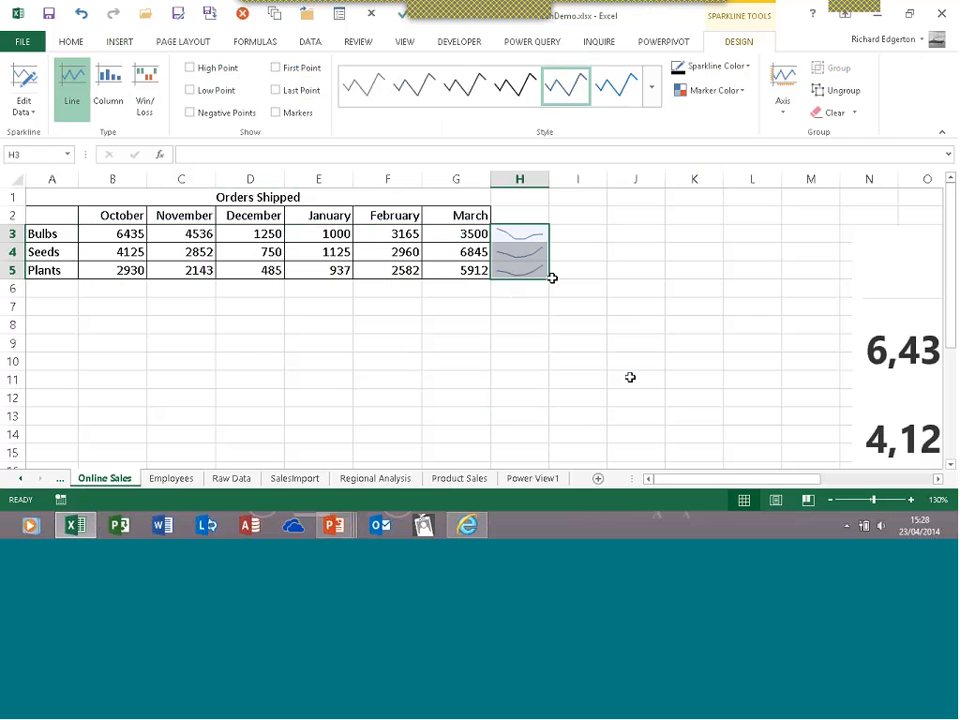
scroll(630, 377, up, 1)
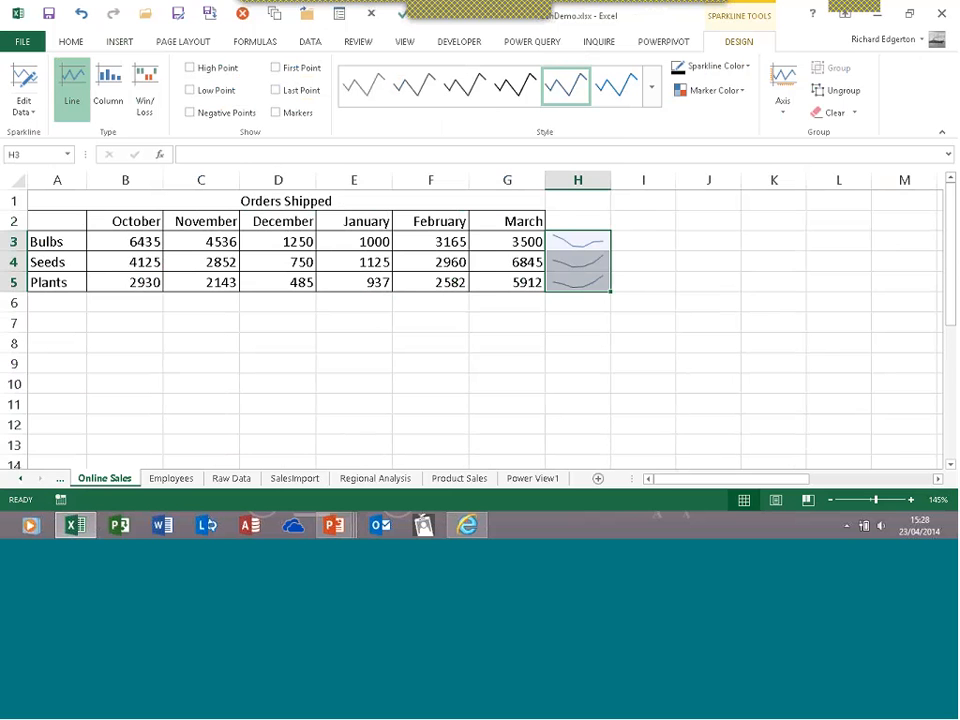
click(651, 86)
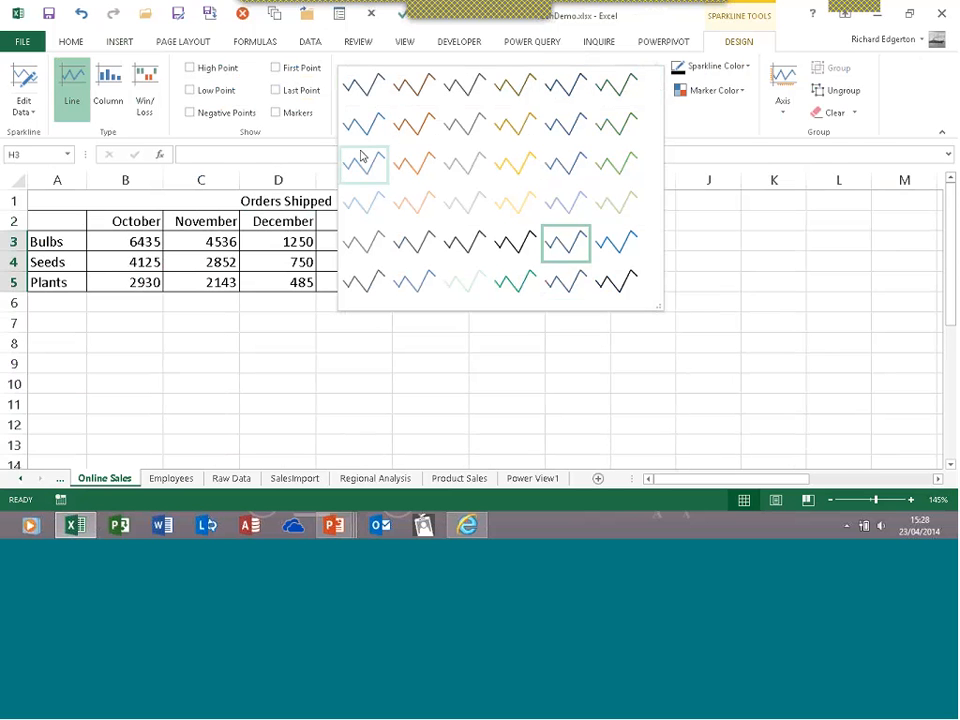
click(361, 92)
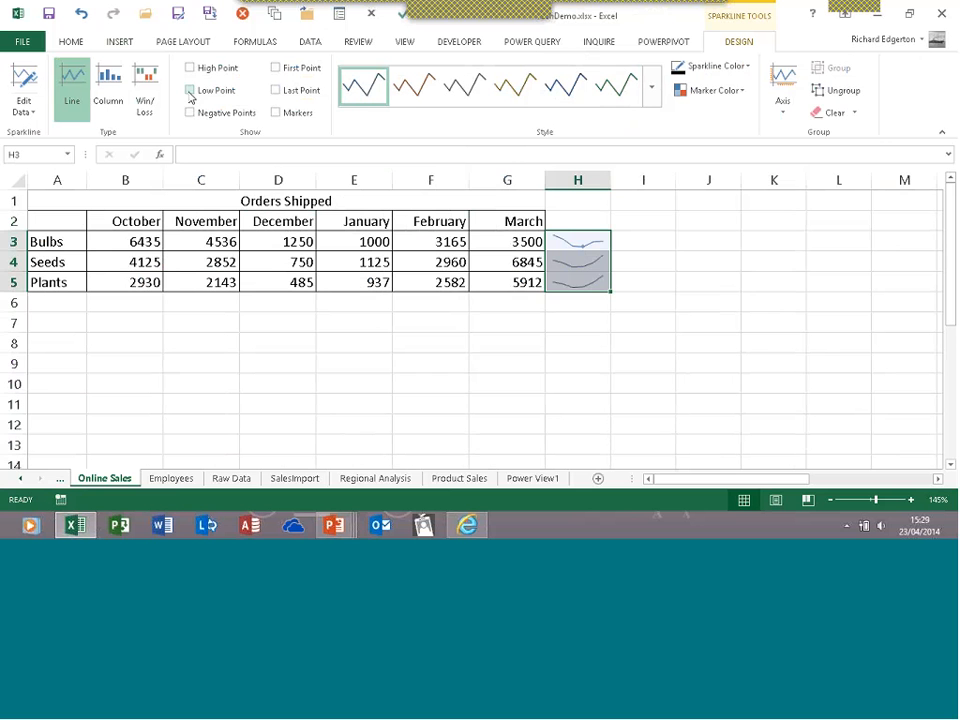
click(190, 91)
click(191, 68)
Colour the high-point markers red and the low-point markers green
scroll(370, 220, up, 2)
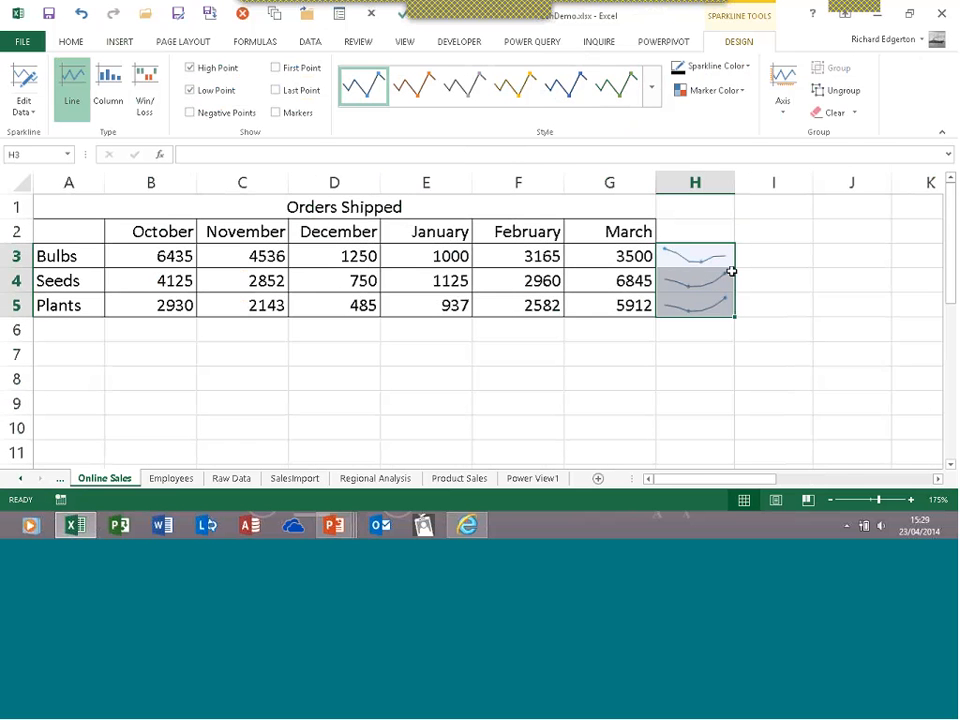
click(745, 92)
mouse_move(739, 147)
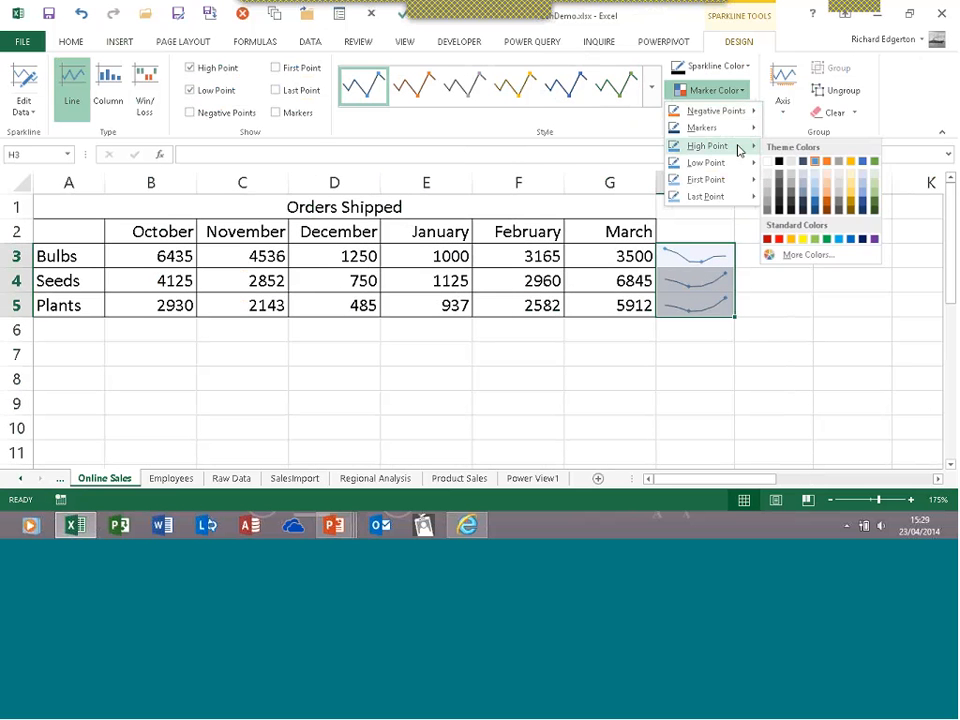
click(781, 240)
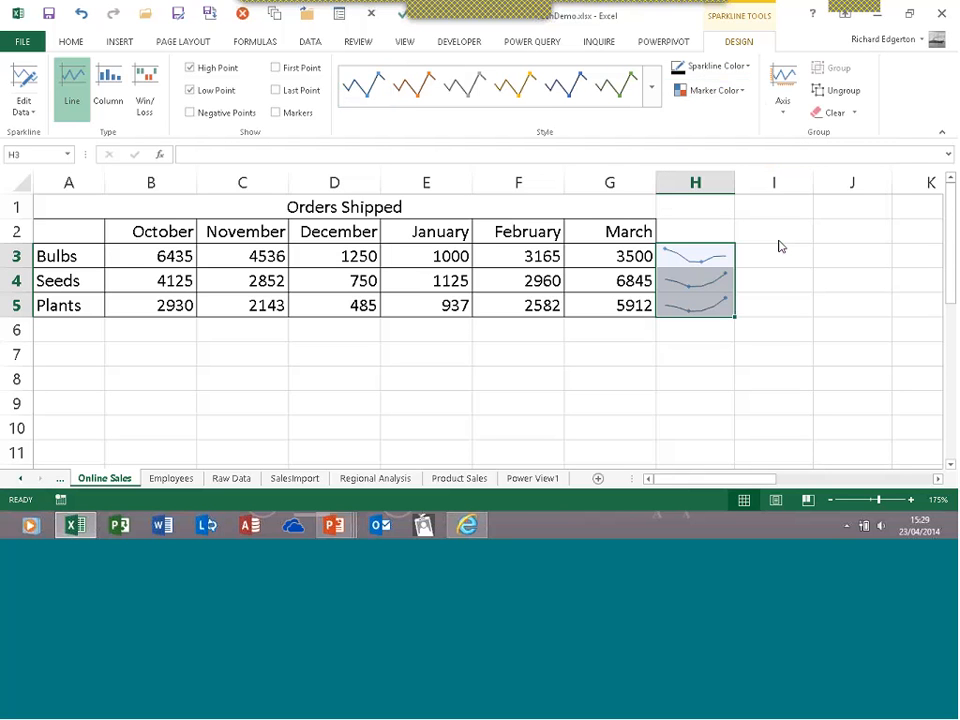
click(742, 92)
mouse_move(735, 163)
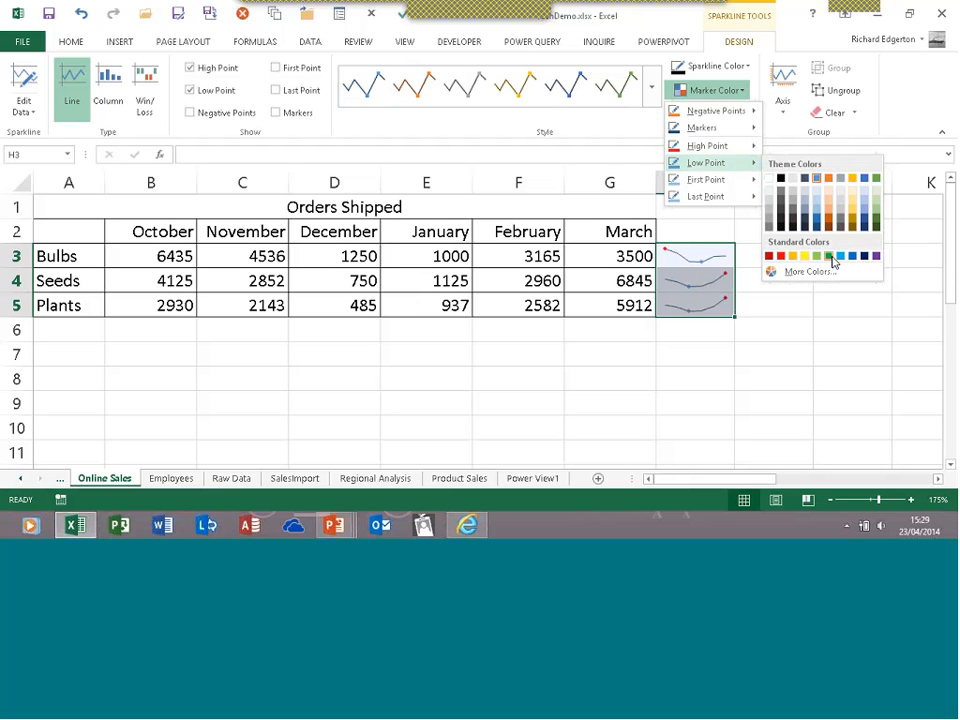
click(830, 257)
click(806, 321)
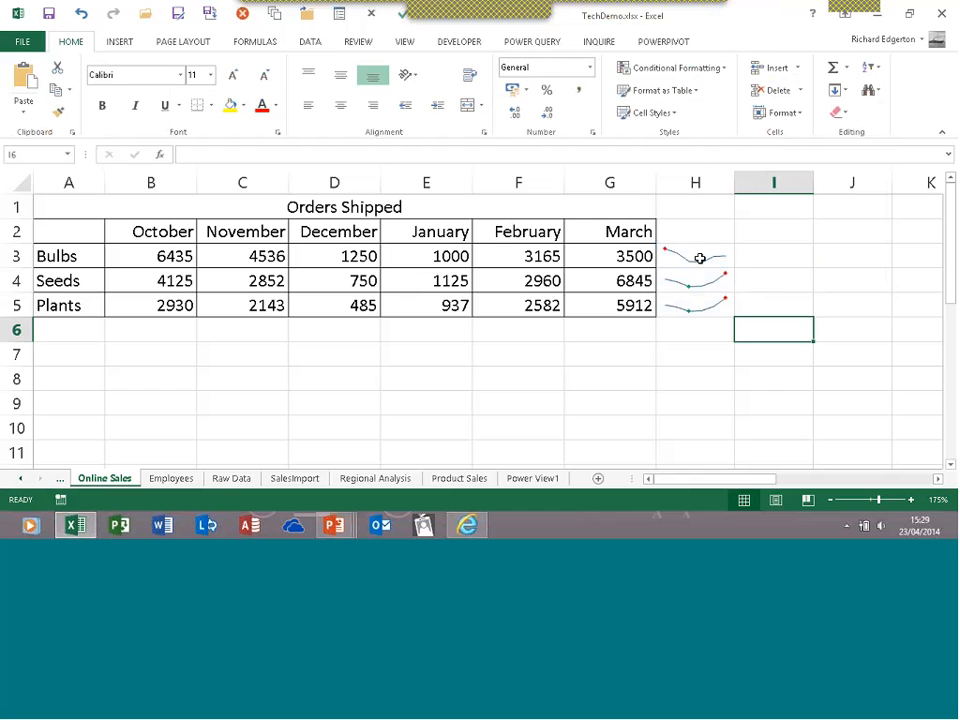
click(700, 258)
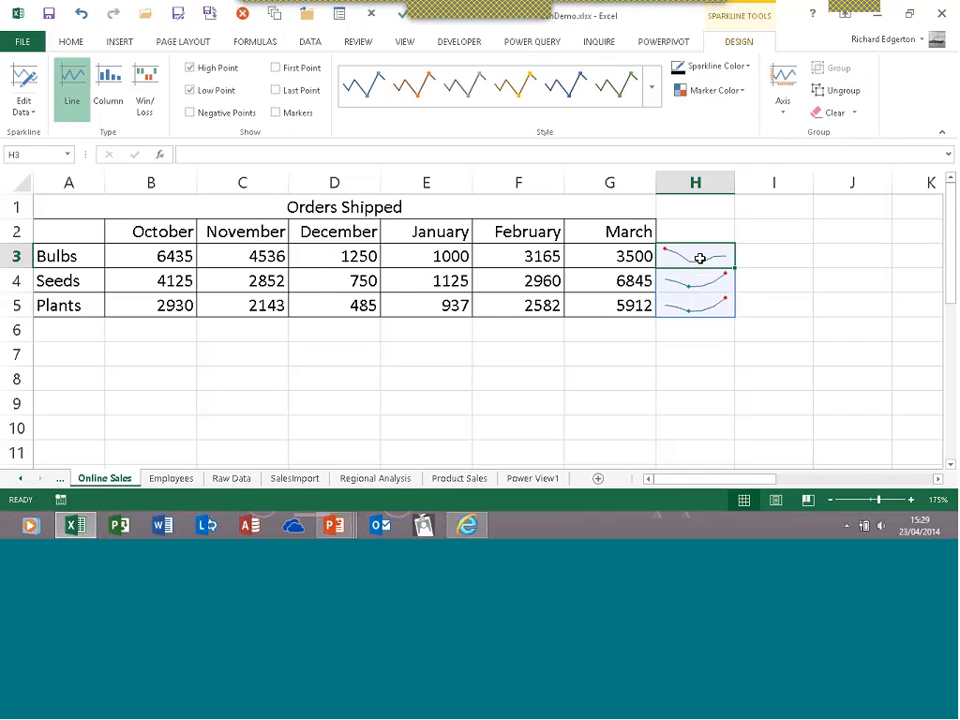
Ungroup the Bulbs sparkline and drag it from H3 to cell E7
right_click(701, 260)
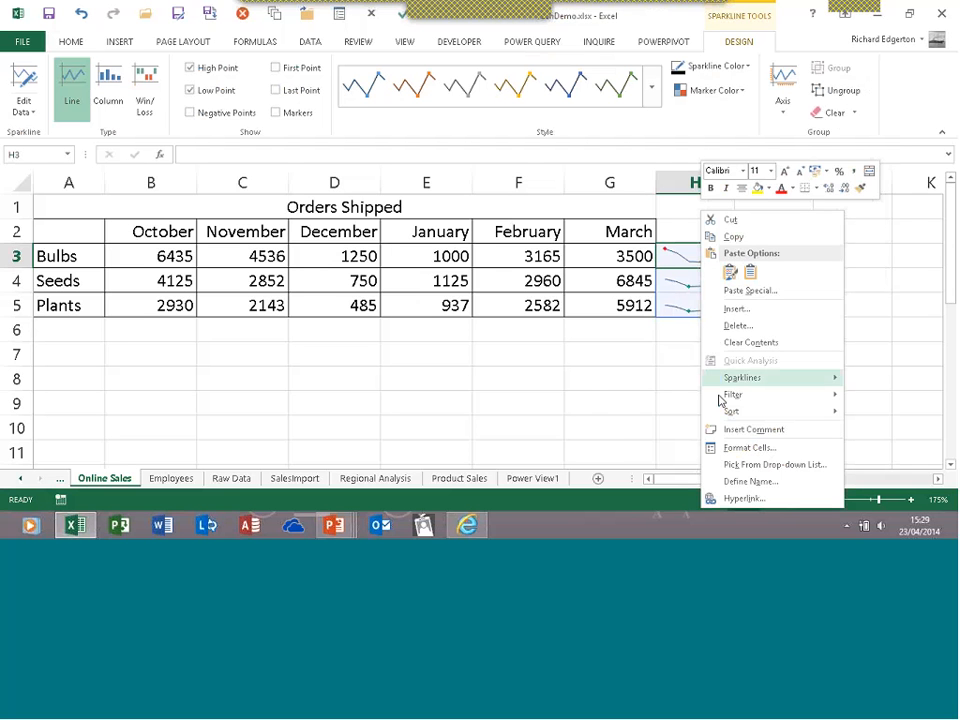
mouse_move(718, 384)
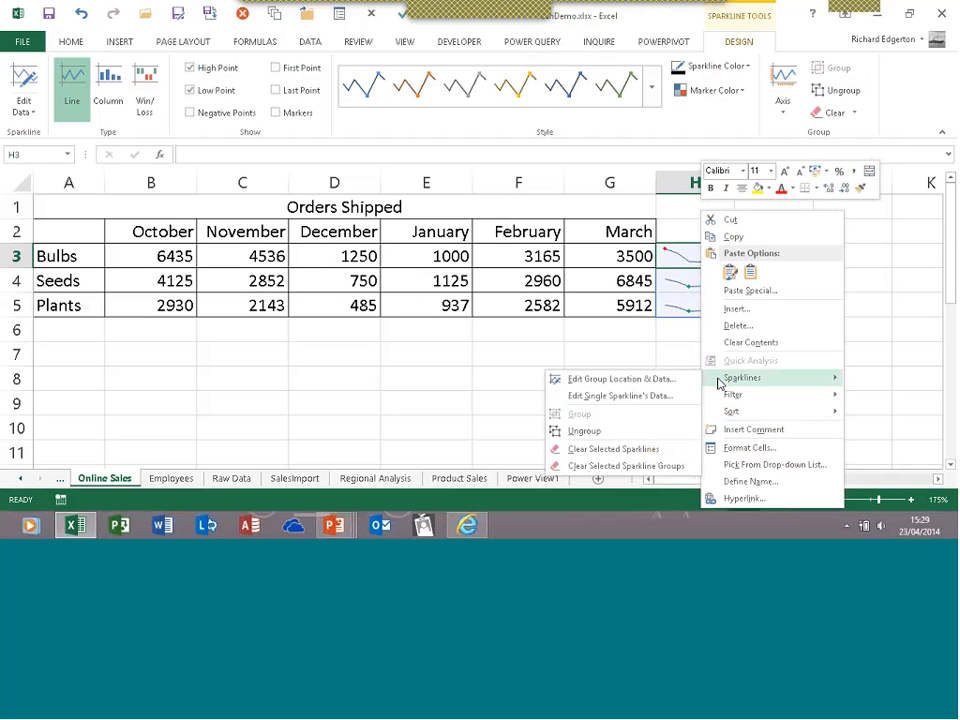
click(590, 431)
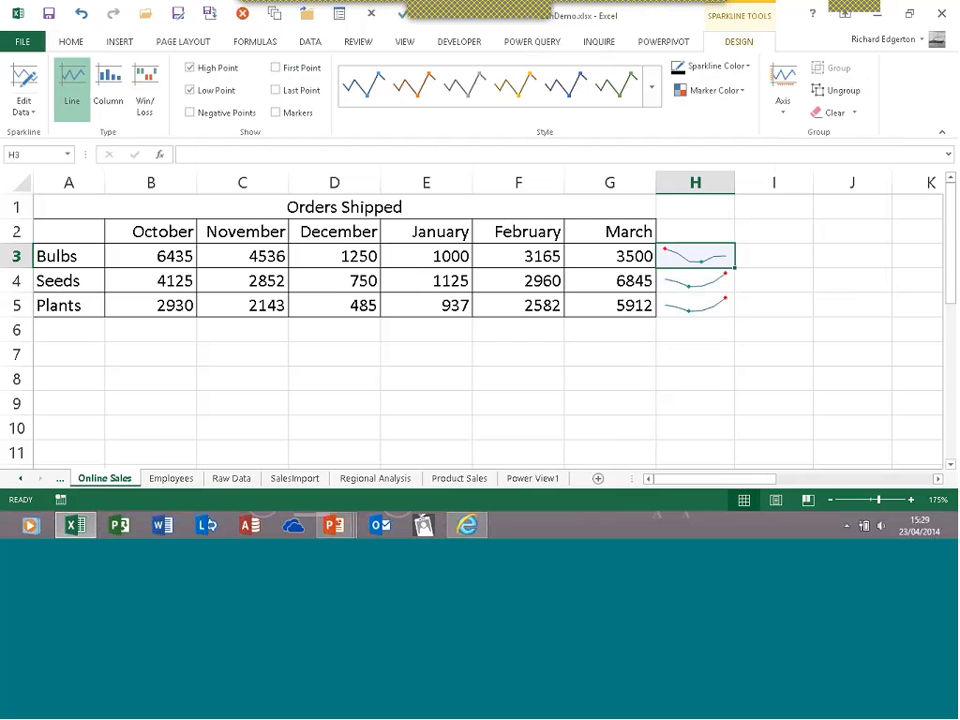
drag(735, 265, 388, 360)
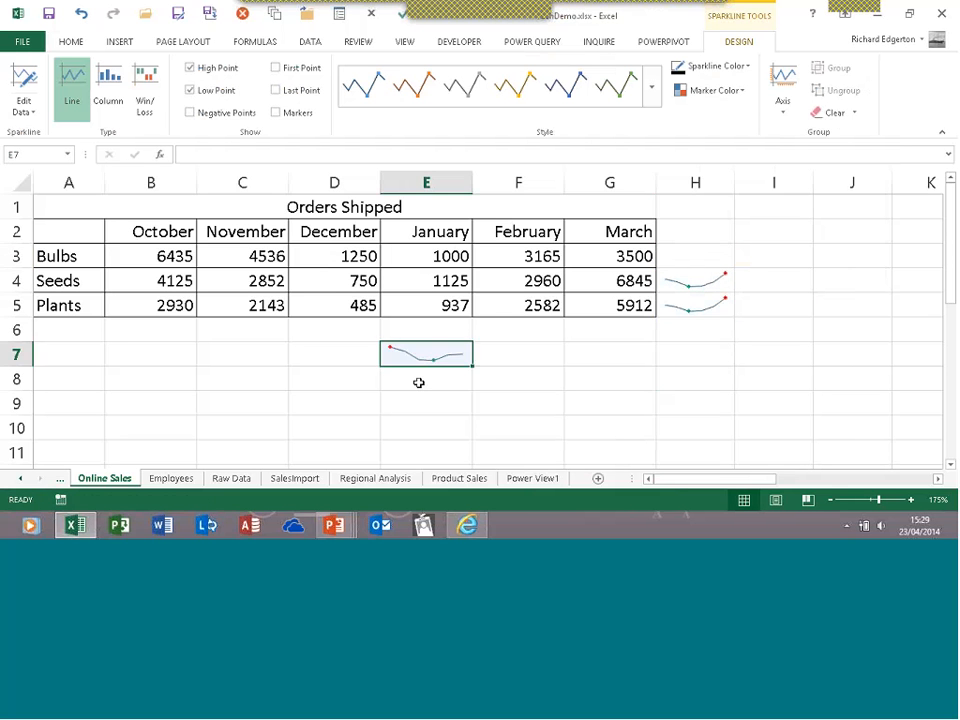
Change the January Bulbs figure in E3 to 15000
click(217, 255)
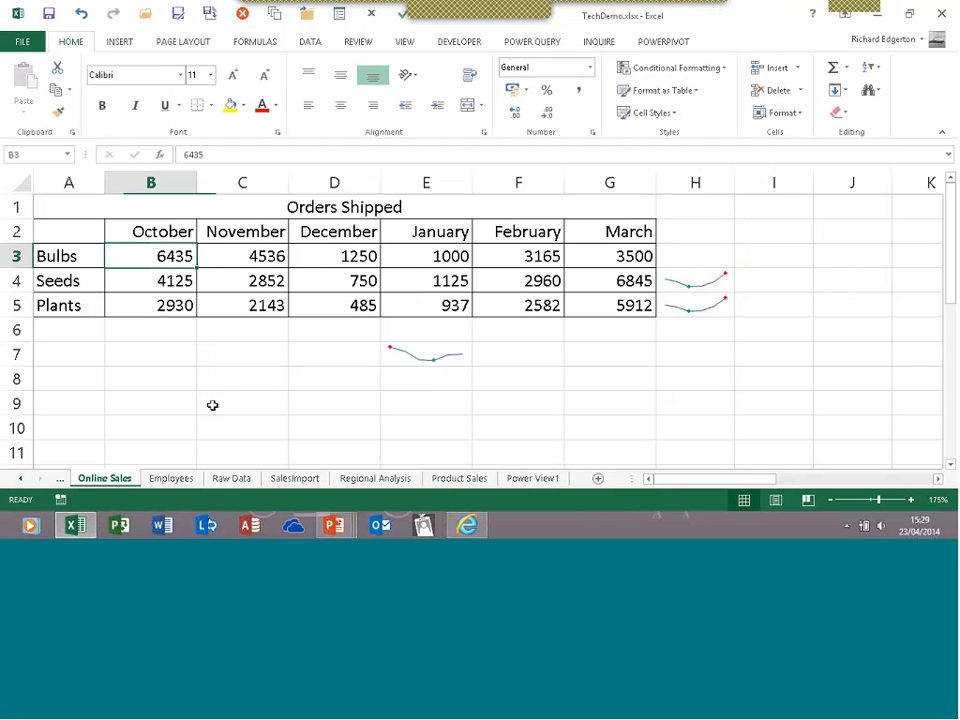
key(Right)
key(Right)
key(Right)
mouse_move(333, 525)
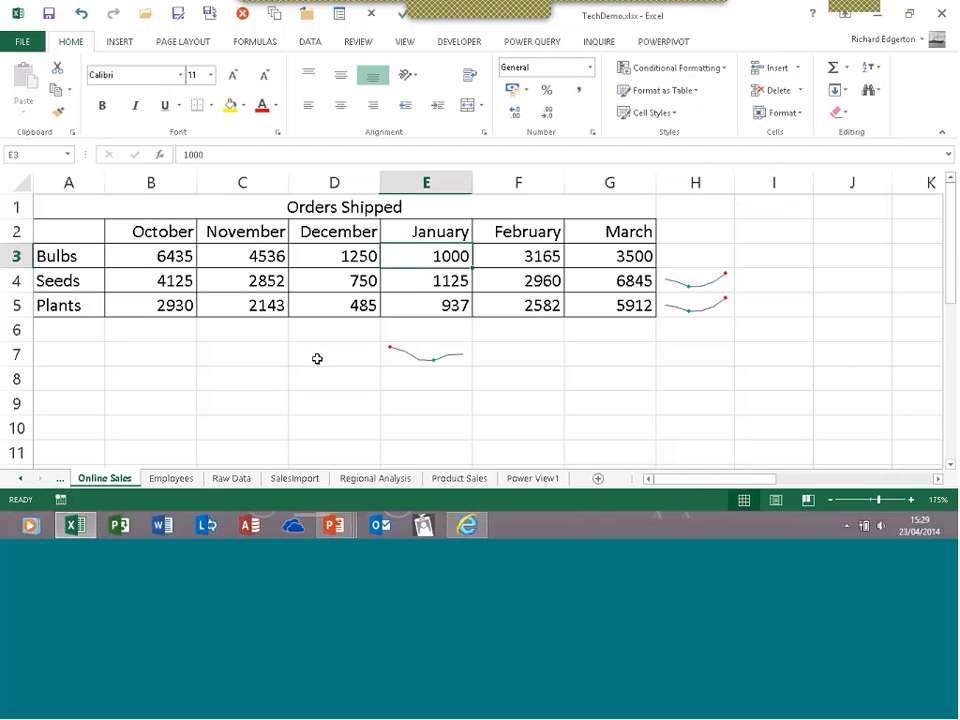
key(F11)
text(15)
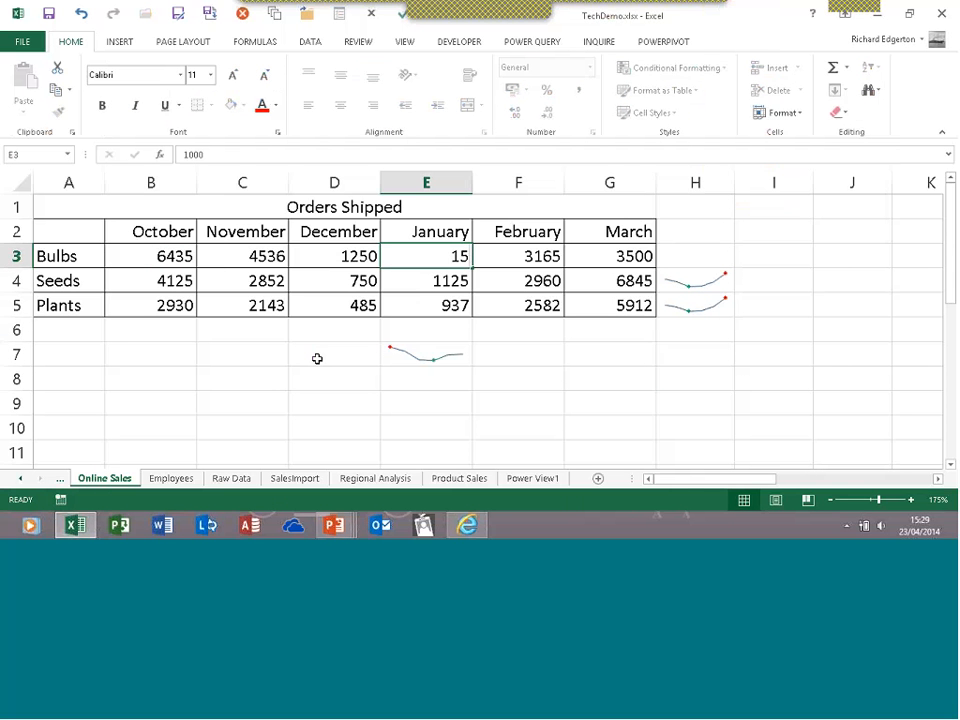
text(000)
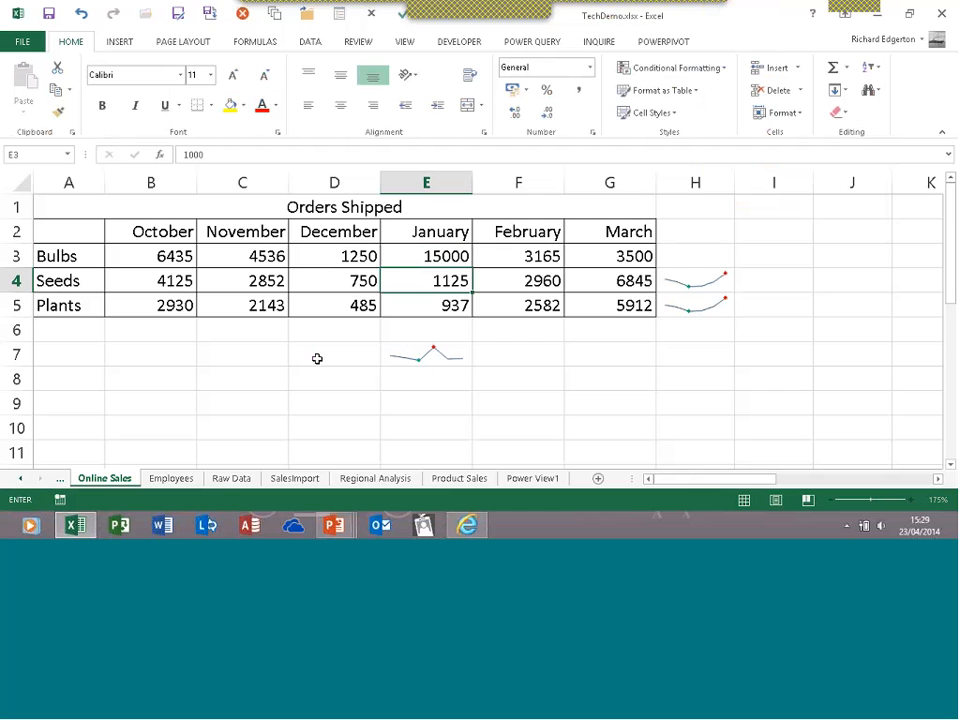
key(Return)
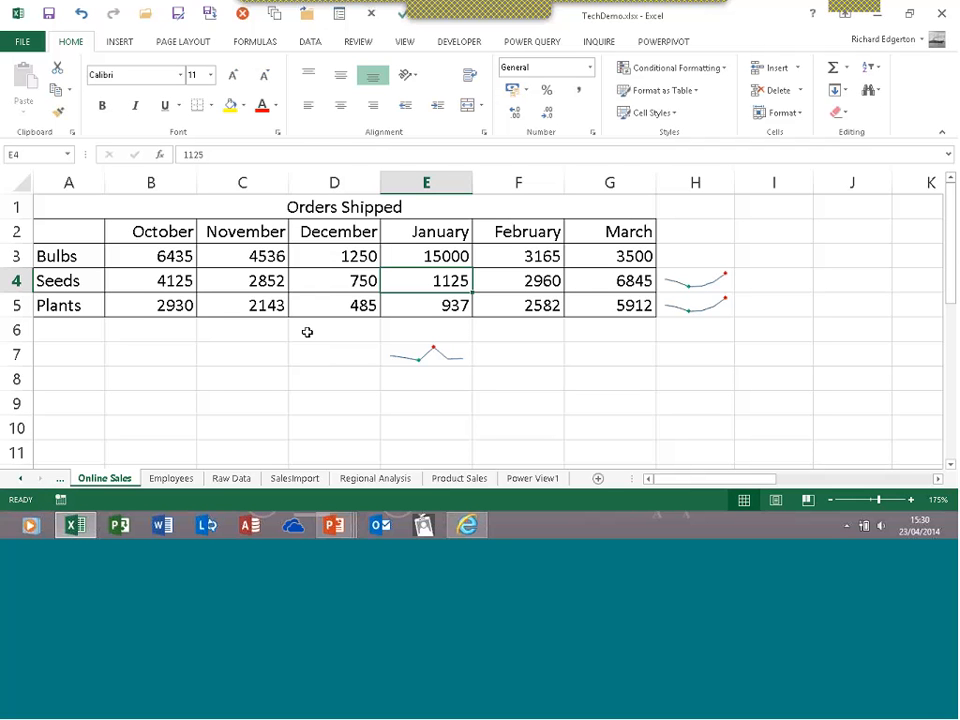
drag(189, 253, 605, 310)
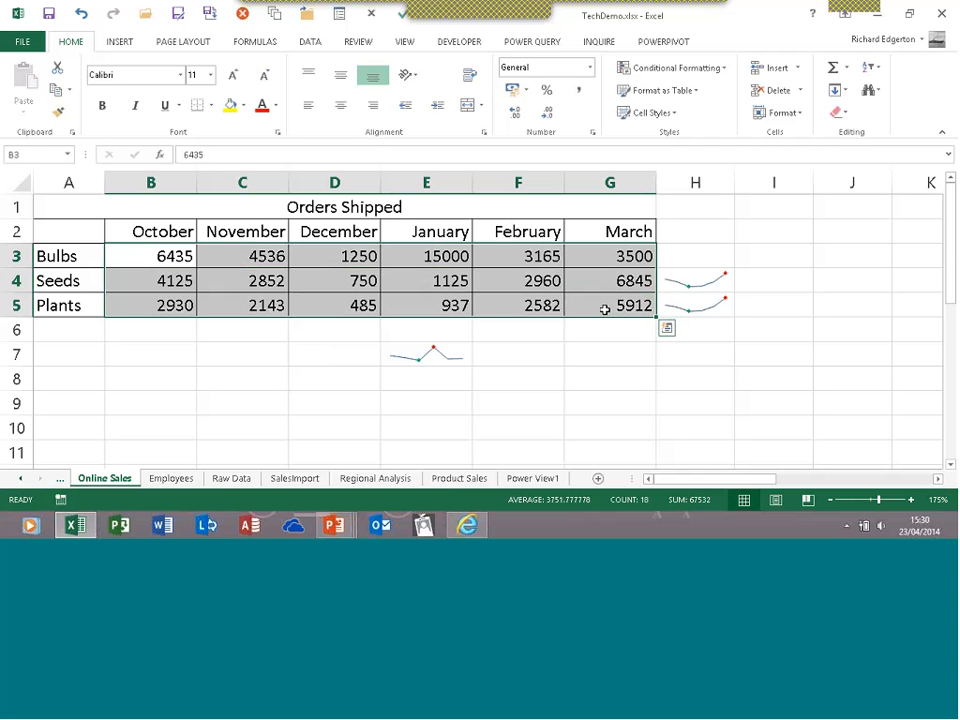
click(666, 328)
click(762, 359)
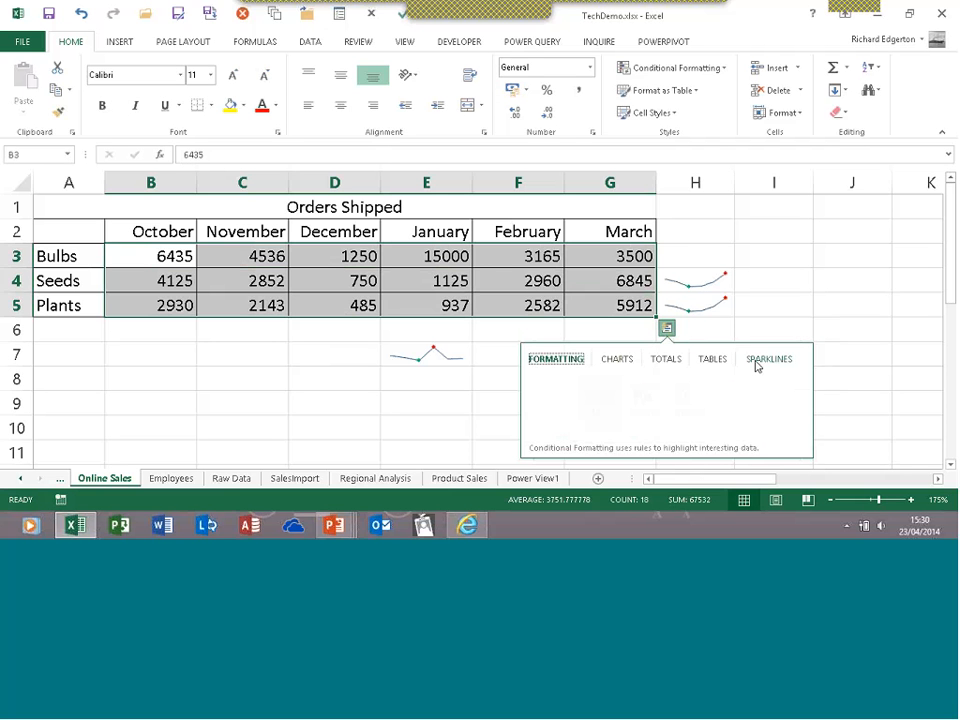
click(596, 410)
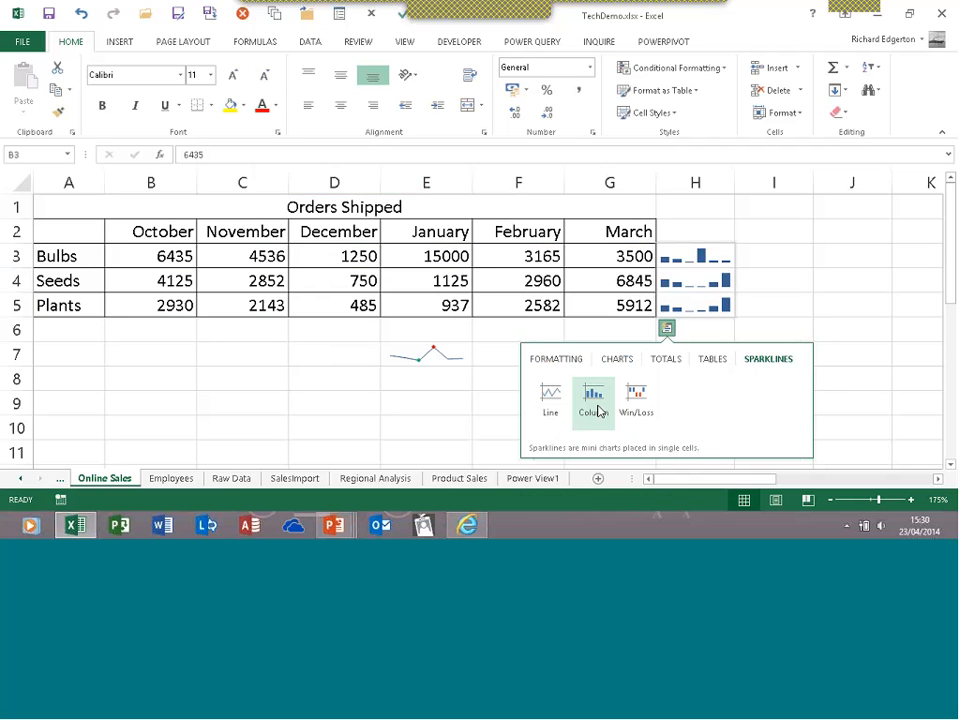
click(550, 398)
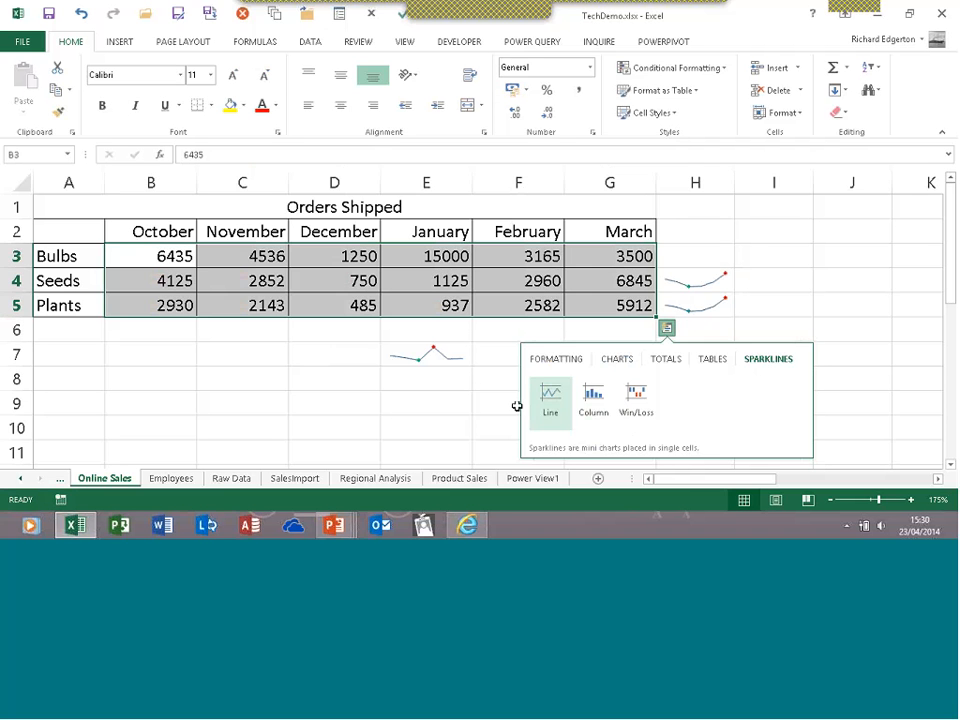
click(476, 395)
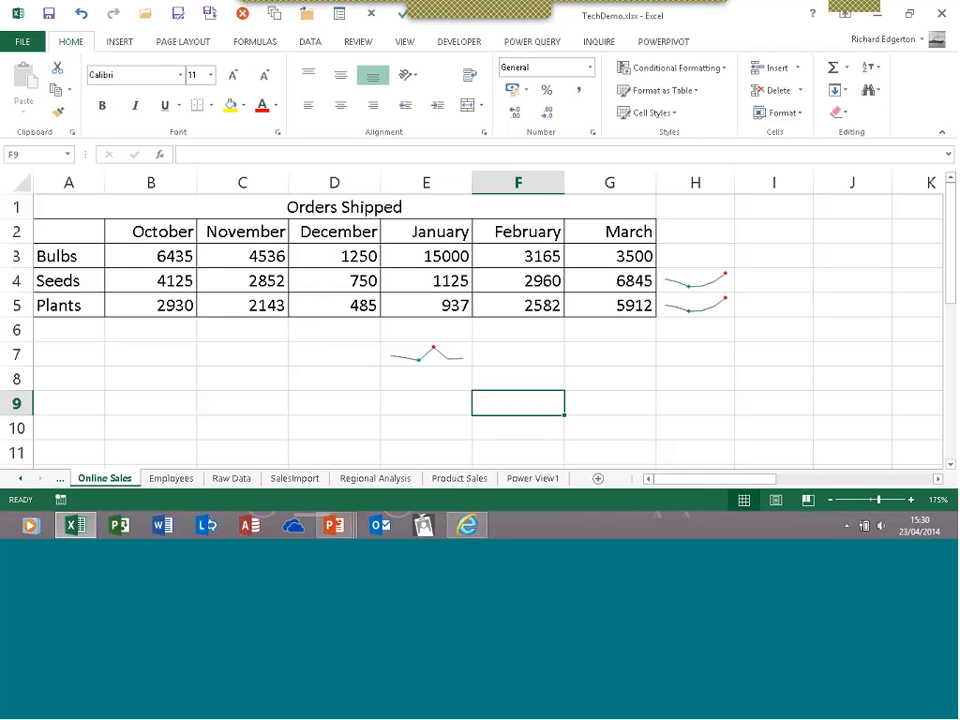
Switch to the Raw Data sheet and move down to cell A4
click(233, 479)
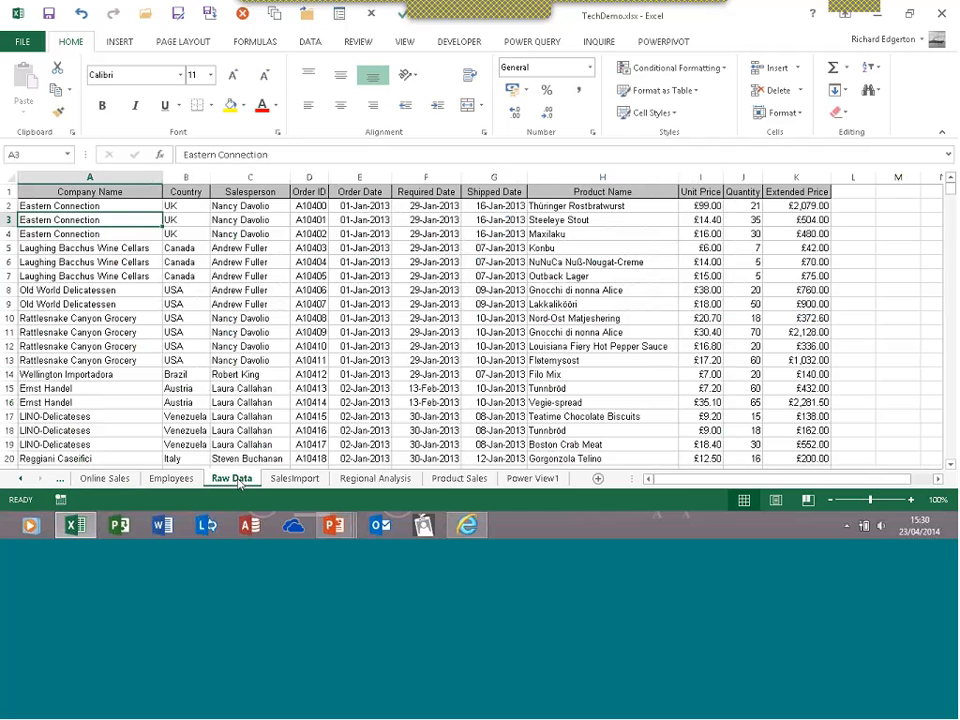
key(Down)
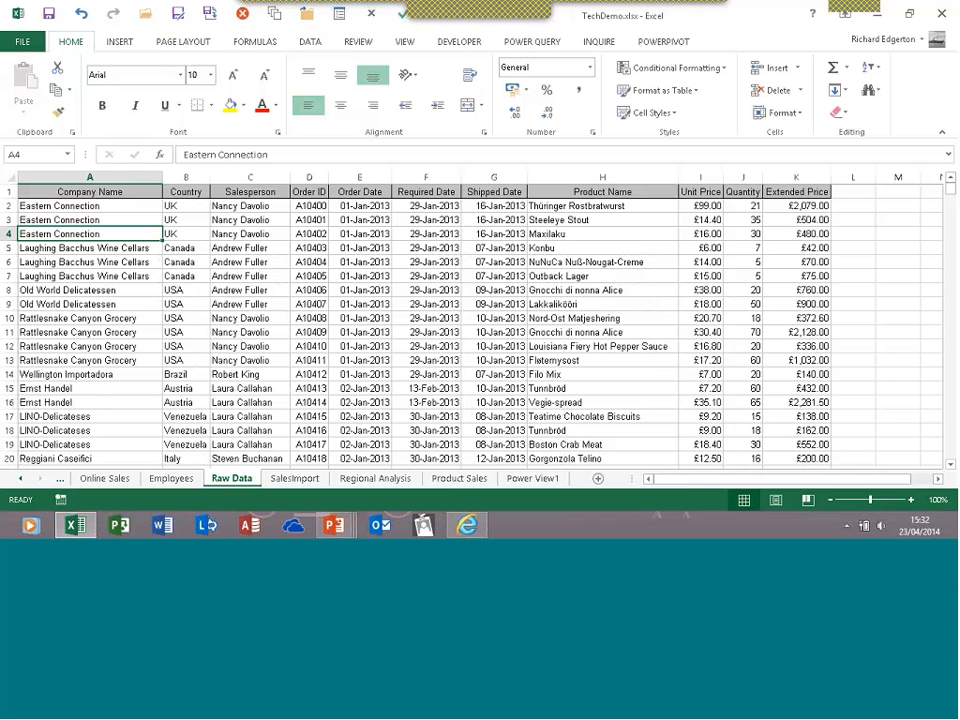
Preview the Format as Table styles without applying one, then show the Data ribbon tools
click(697, 92)
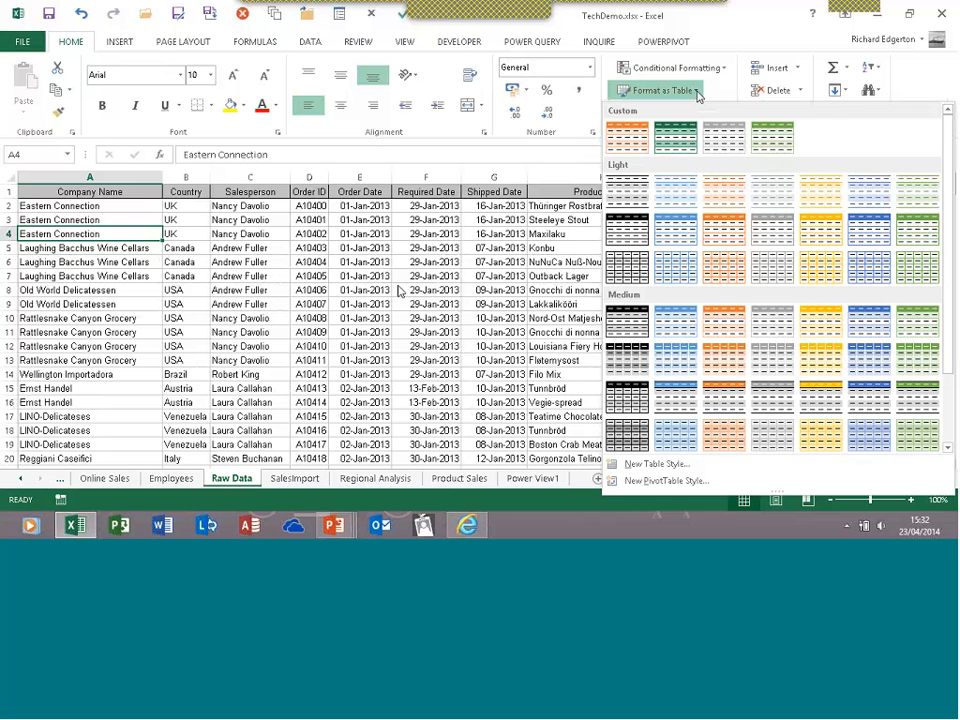
key(Escape)
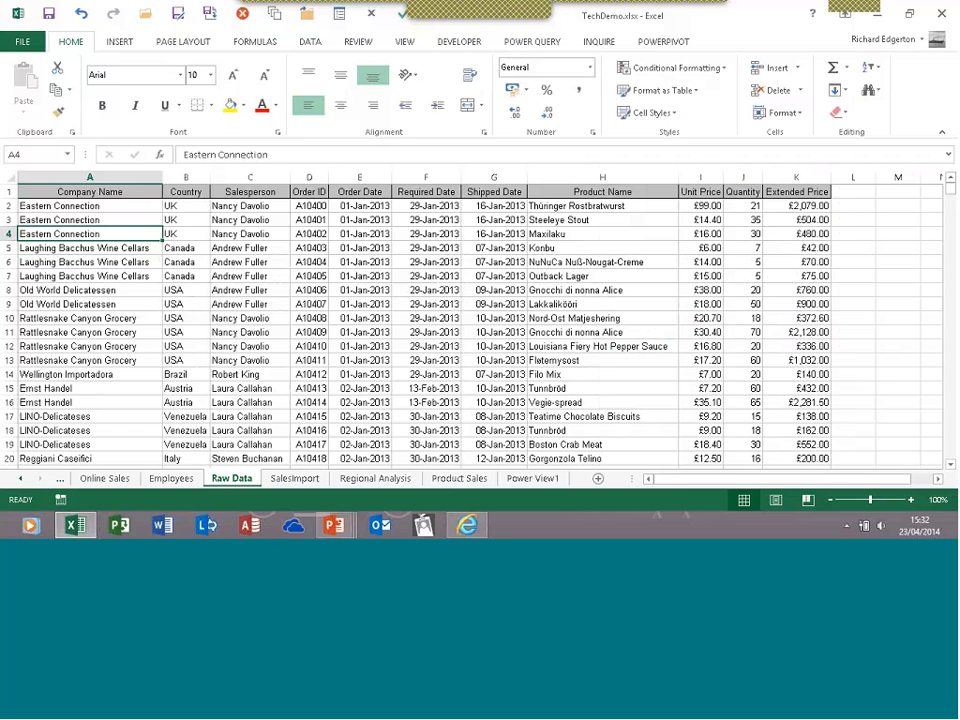
click(310, 41)
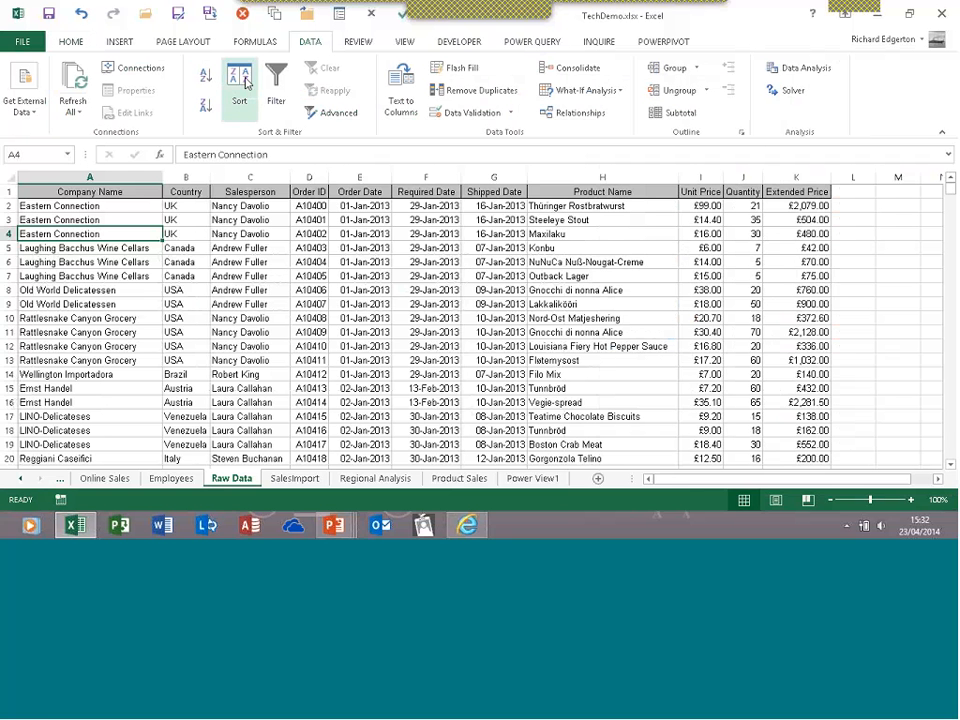
Dismiss the B5 shortcut menu and add filter dropdowns to the Raw Data headings with Ctrl+Shift+L
right_click(196, 252)
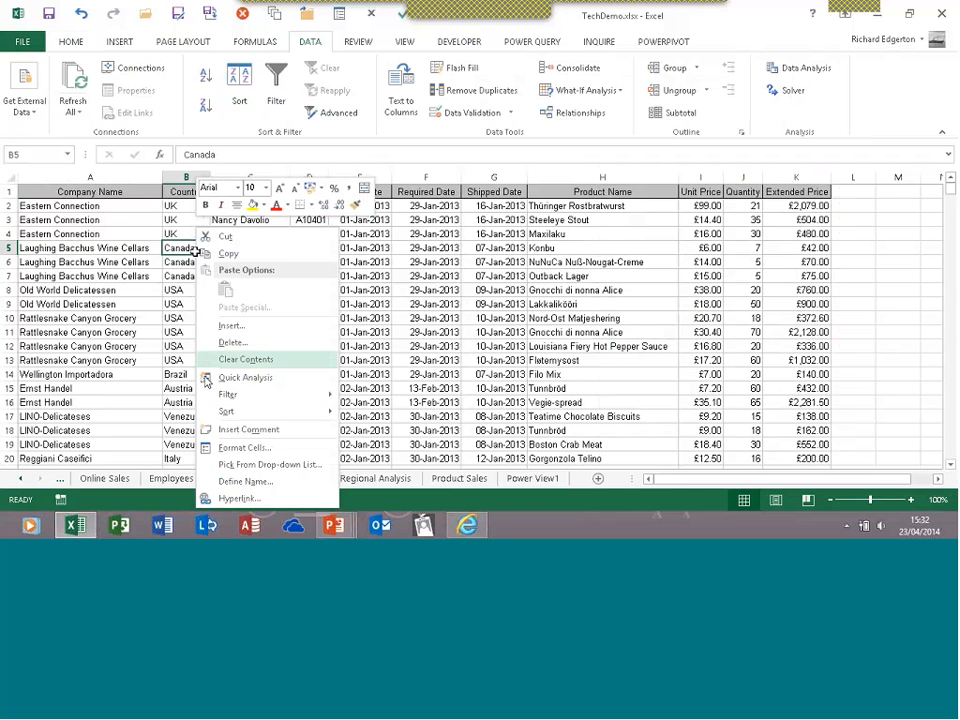
mouse_move(232, 396)
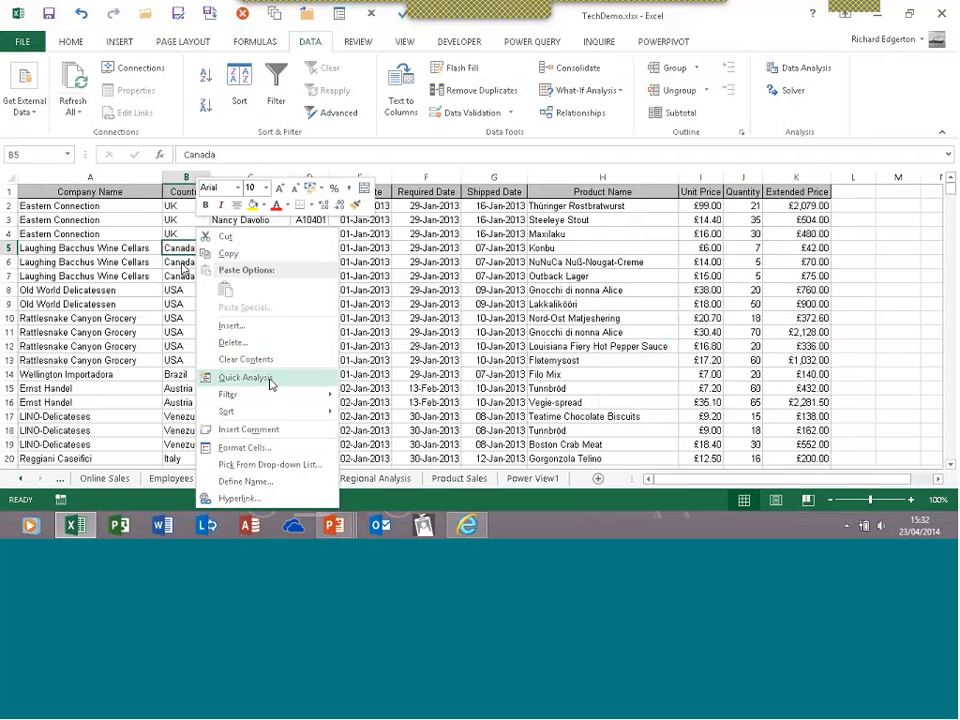
click(187, 247)
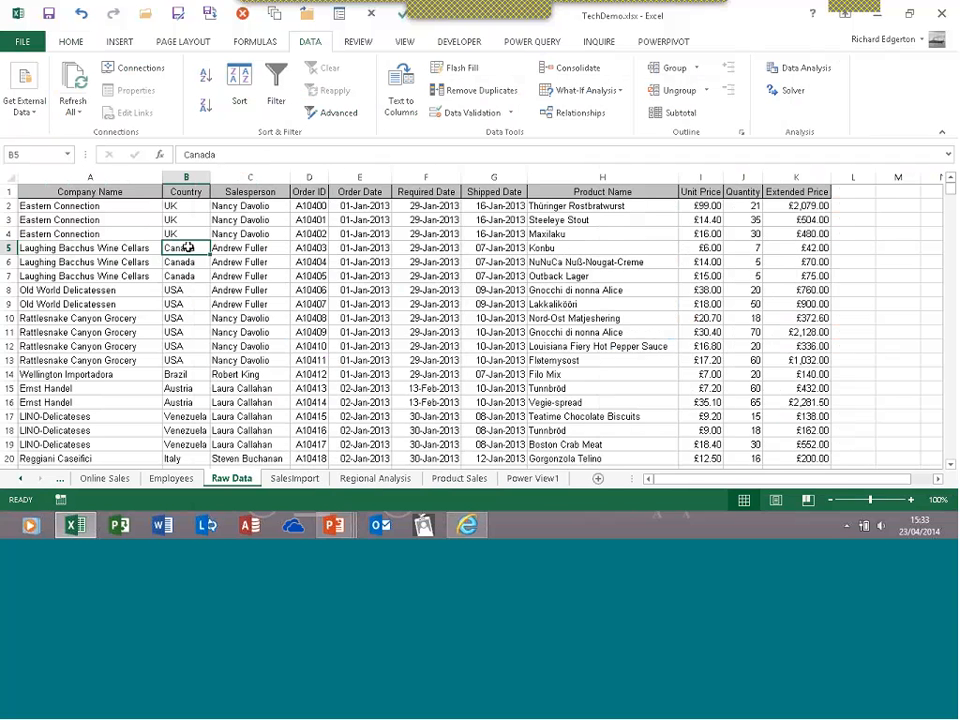
key(ctrl+shift+l)
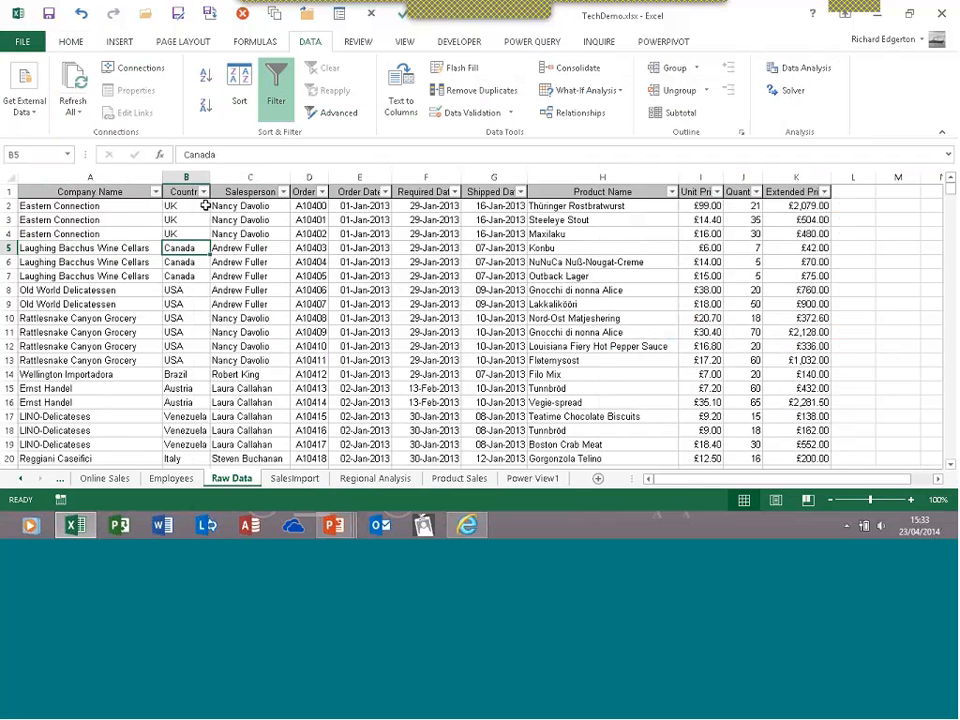
Filter the Country column to names containing 'land' (177 records), then turn AutoFilter off
click(204, 192)
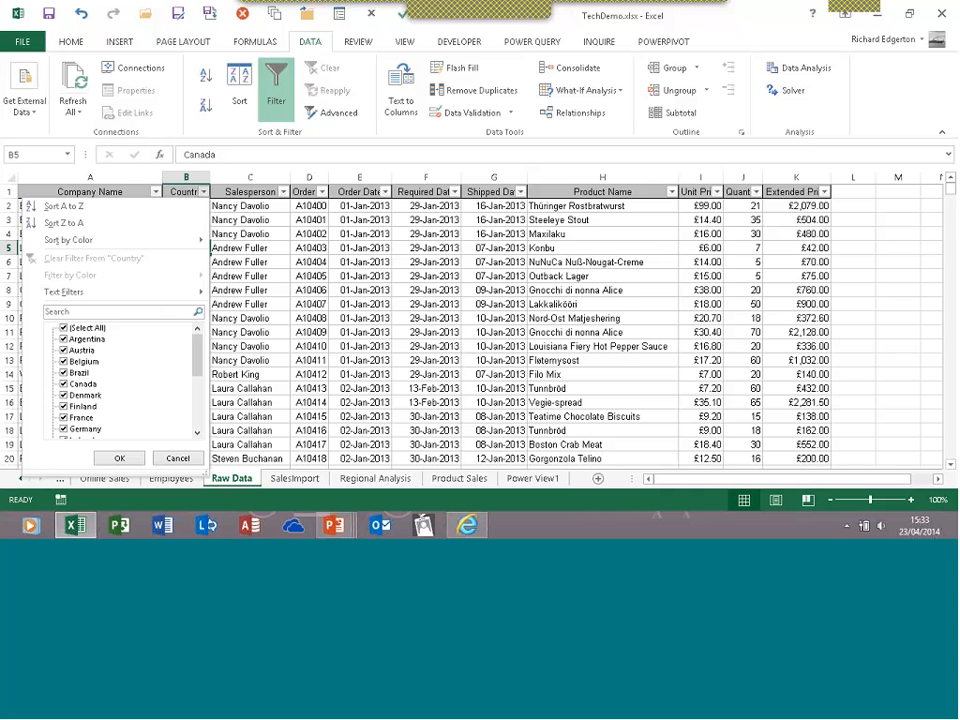
click(152, 310)
text(i)
text(and)
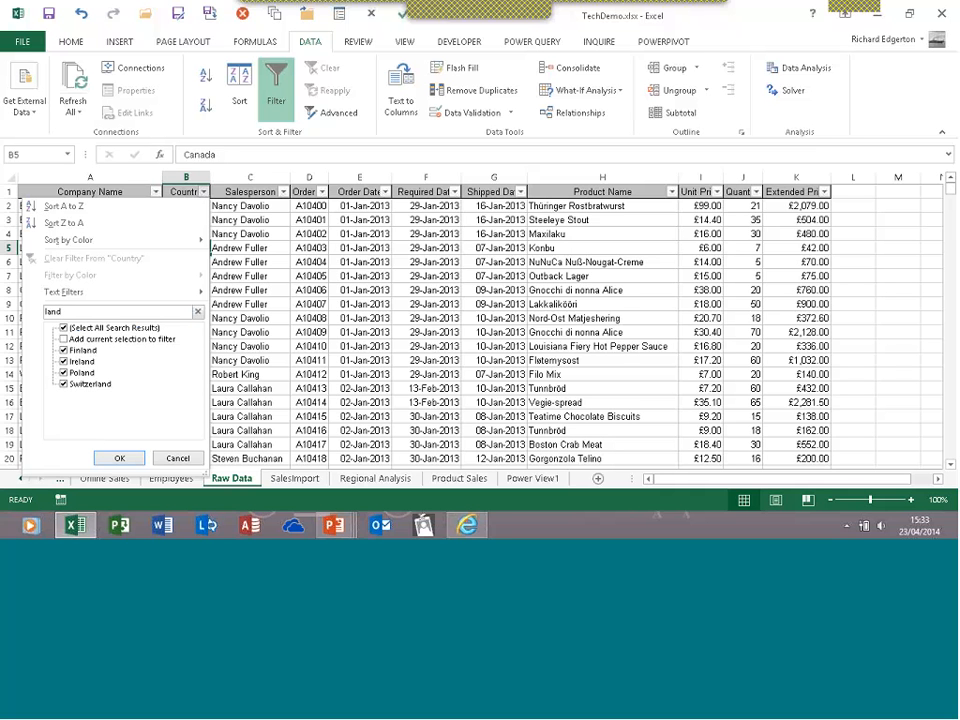
key(Escape)
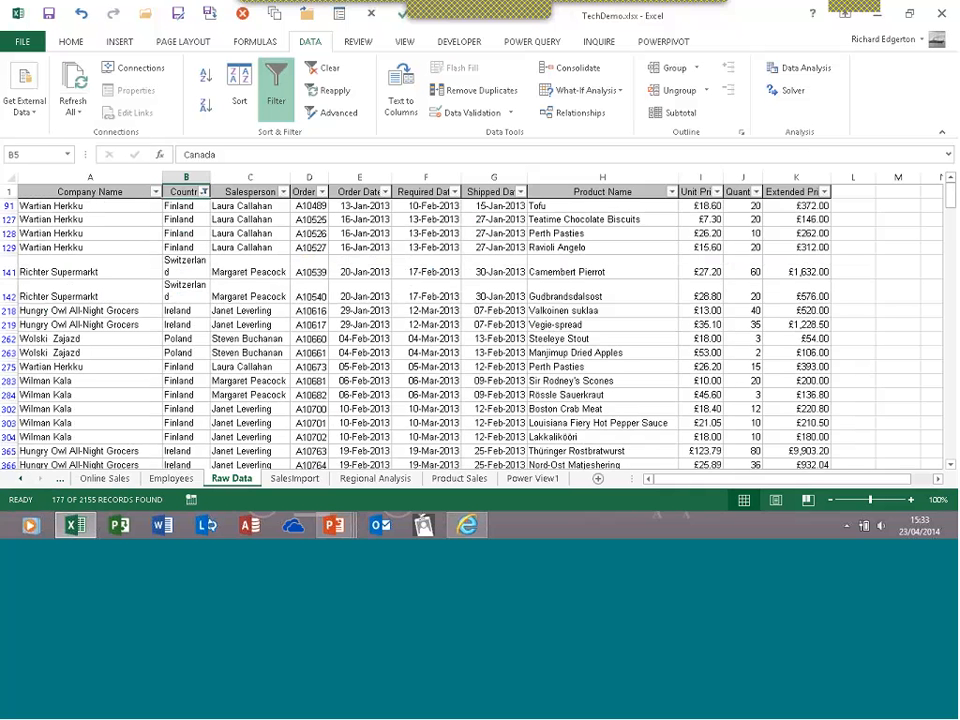
click(279, 92)
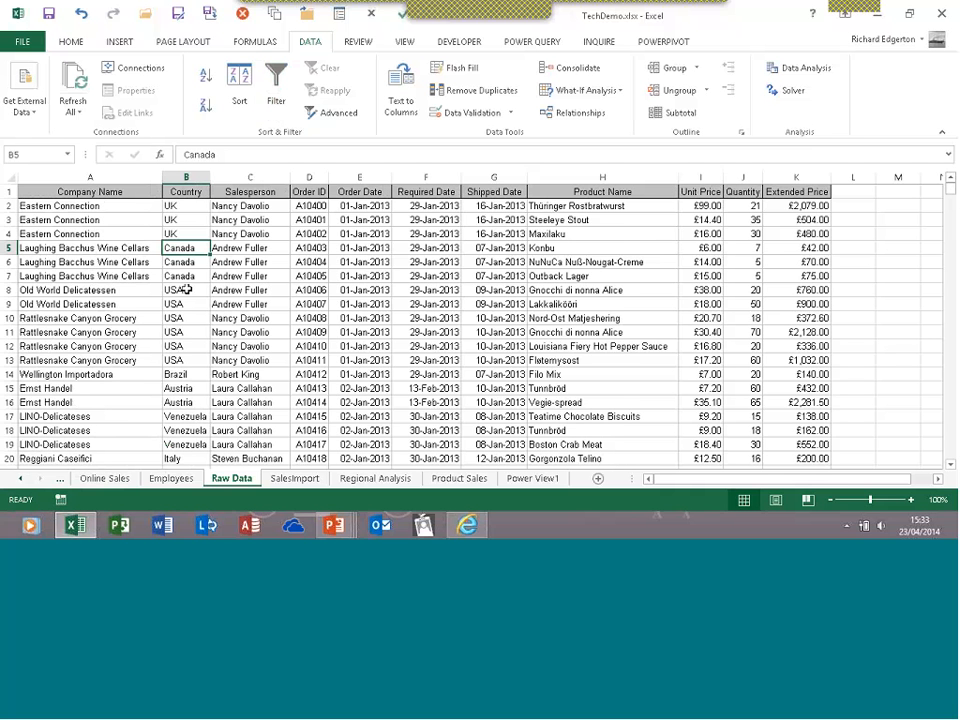
scroll(186, 289, down, 4)
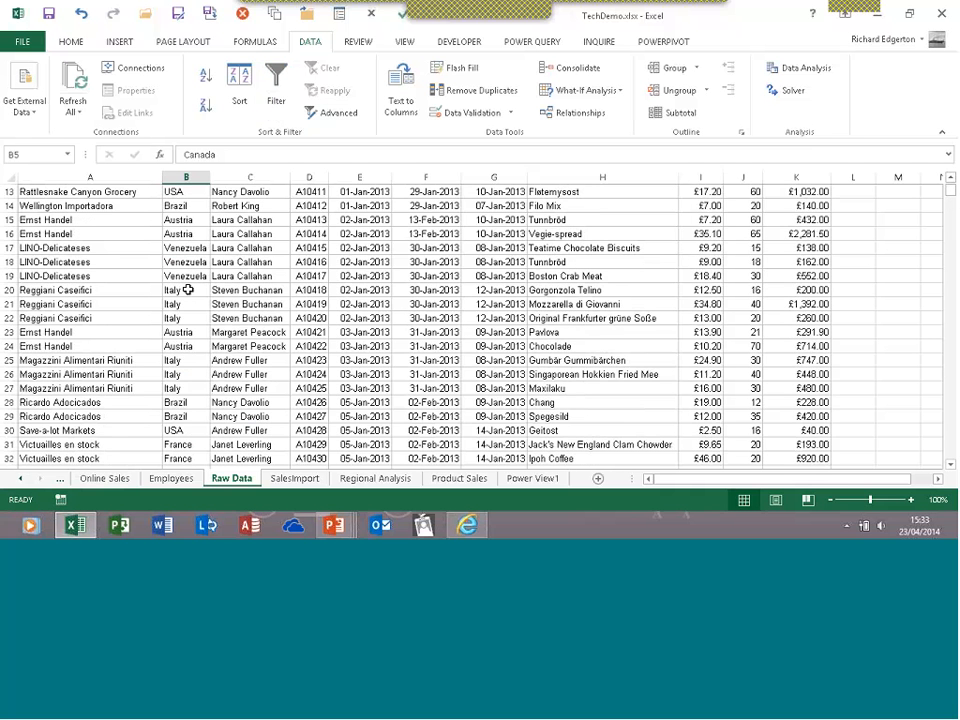
right_click(187, 289)
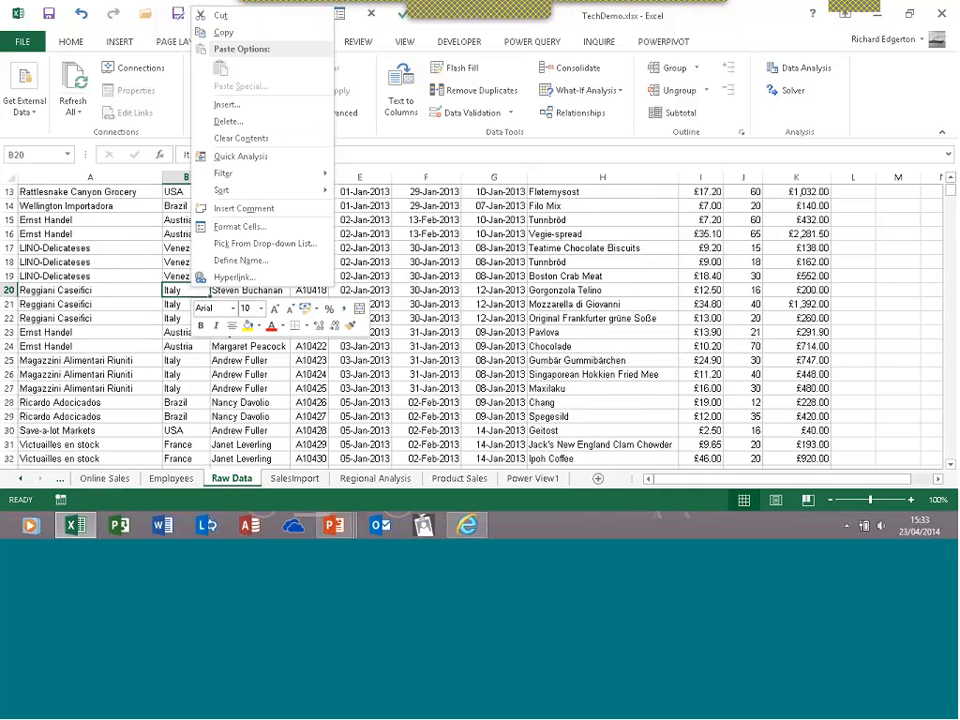
mouse_move(250, 173)
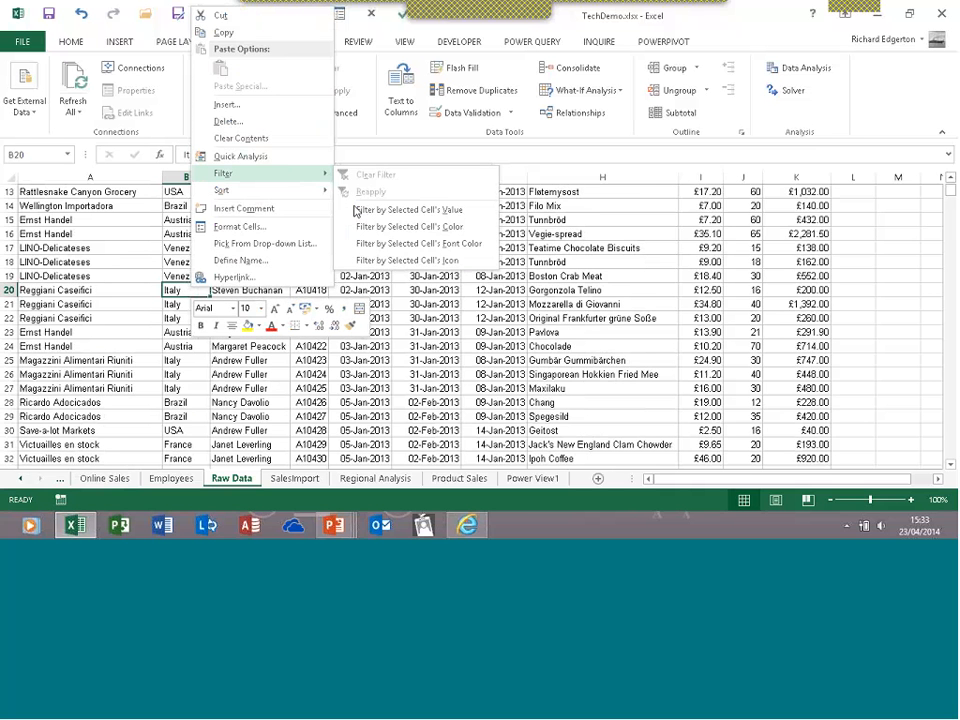
click(356, 210)
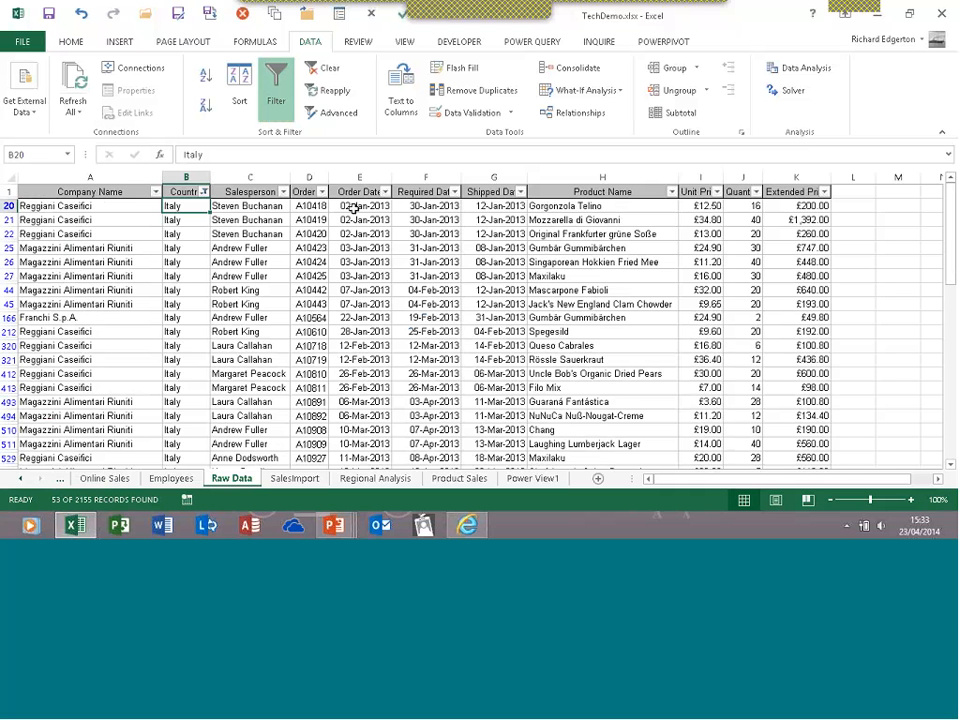
click(275, 93)
click(189, 305)
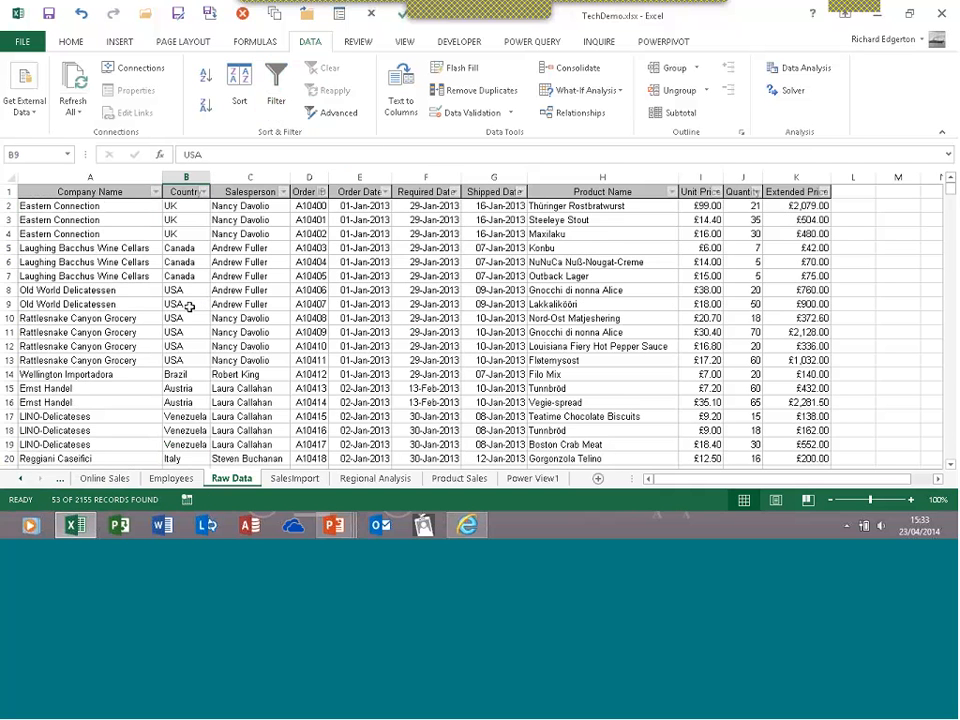
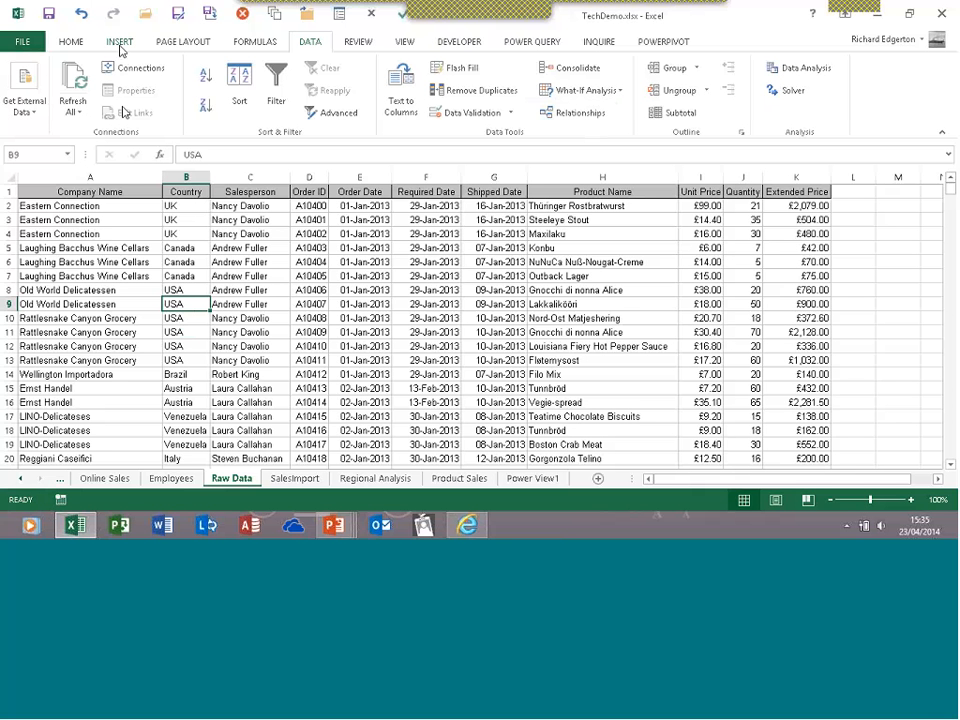
Open Recommended PivotTables for the Raw Data list, previewing Sum of Unit Price by Country
click(120, 47)
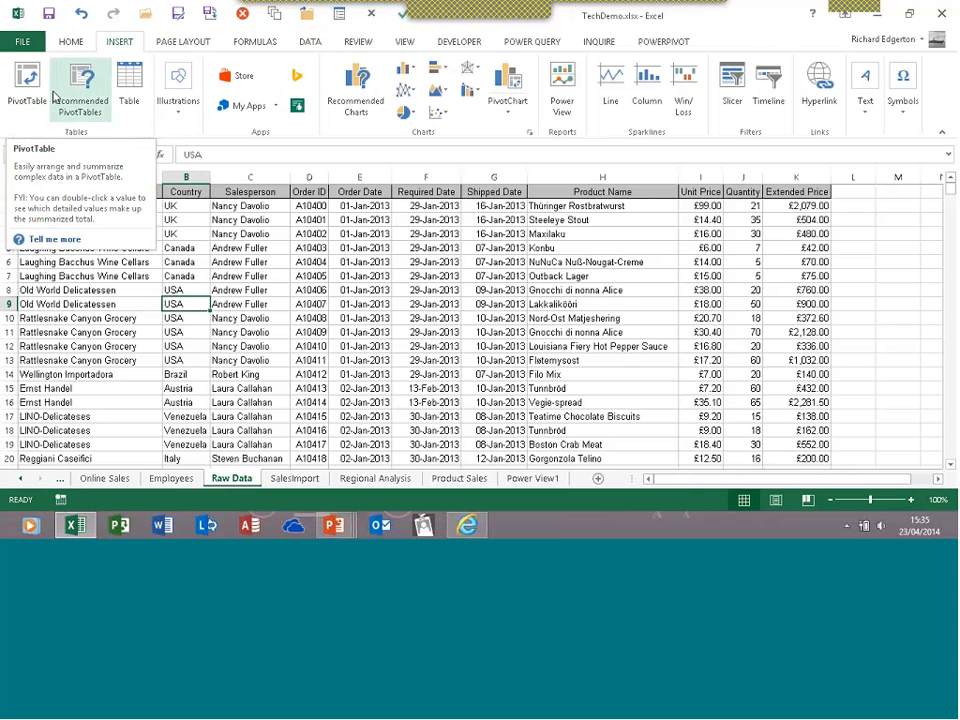
click(27, 110)
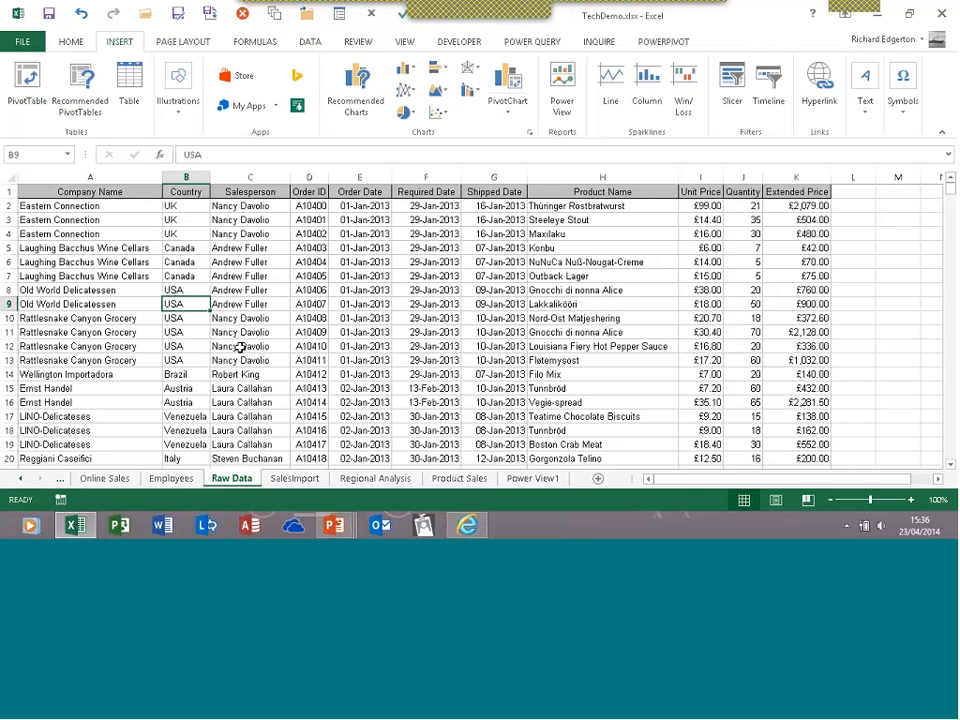
click(80, 116)
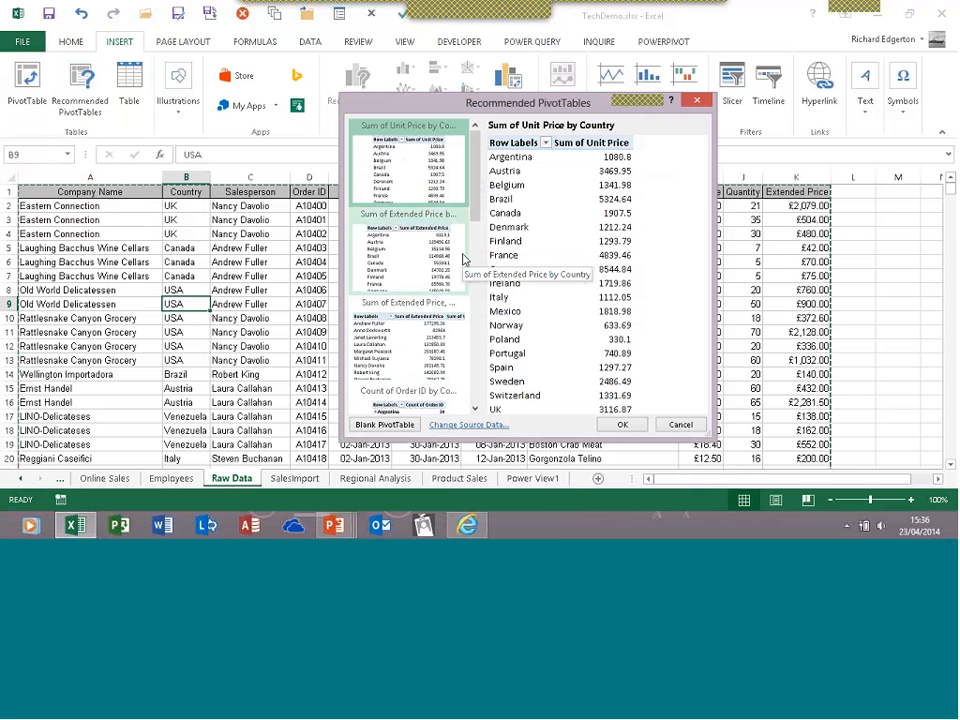
Preview the salesperson and country suggestions, settling on Sum of Extended Price by Country
drag(475, 209, 475, 228)
click(422, 216)
click(409, 289)
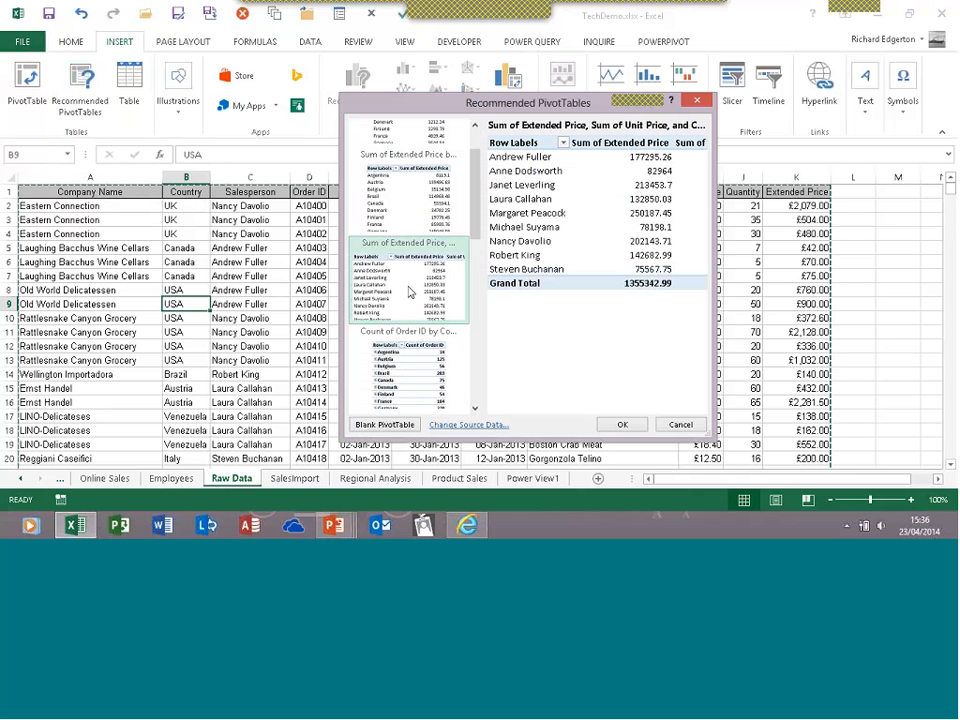
click(409, 210)
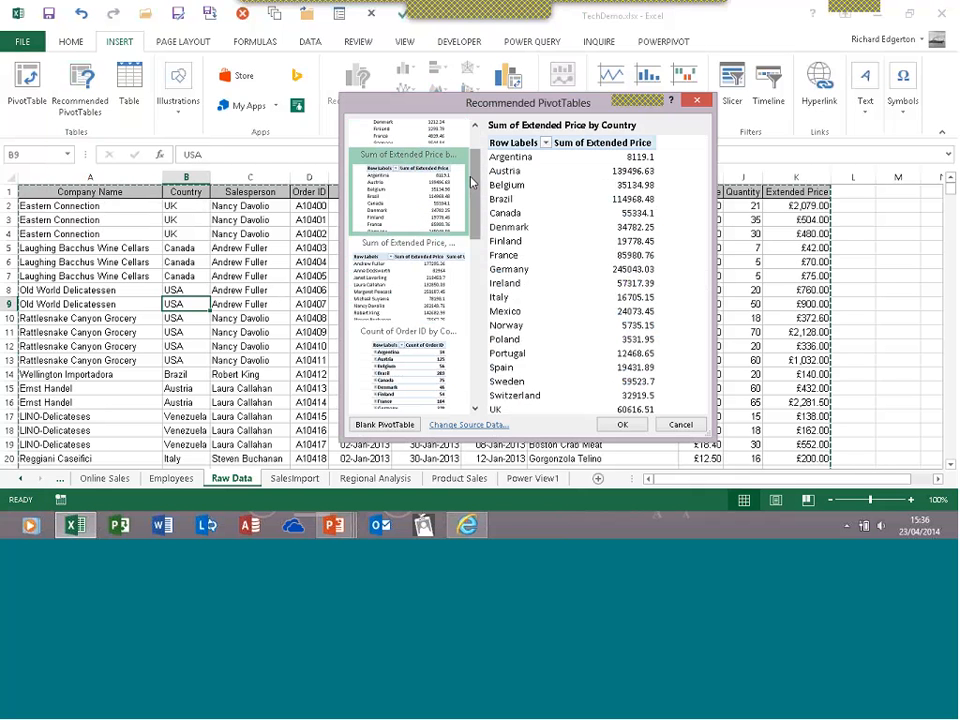
scroll(476, 150, up, 1)
scroll(476, 150, up, 2)
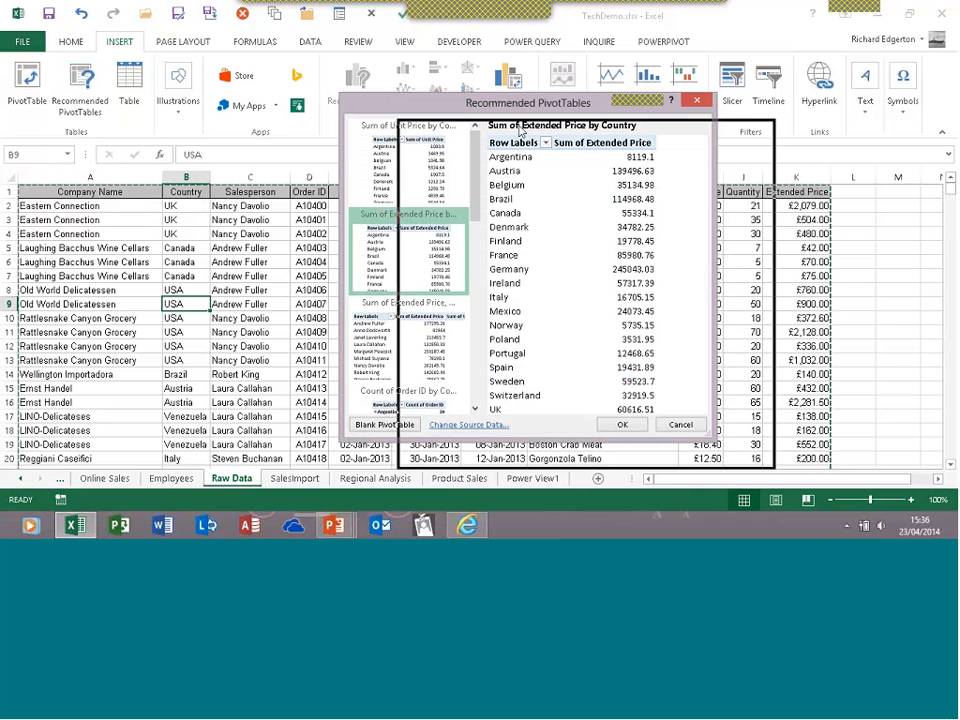
Reposition the Recommended PivotTables dialog on screen
drag(462, 104, 520, 131)
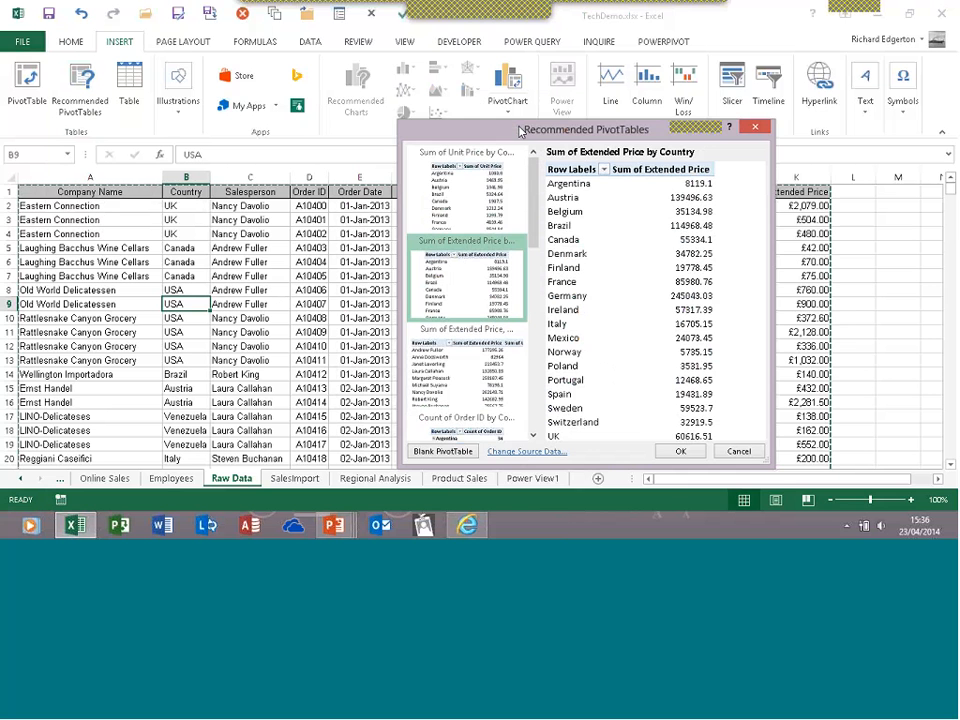
drag(614, 121, 584, 126)
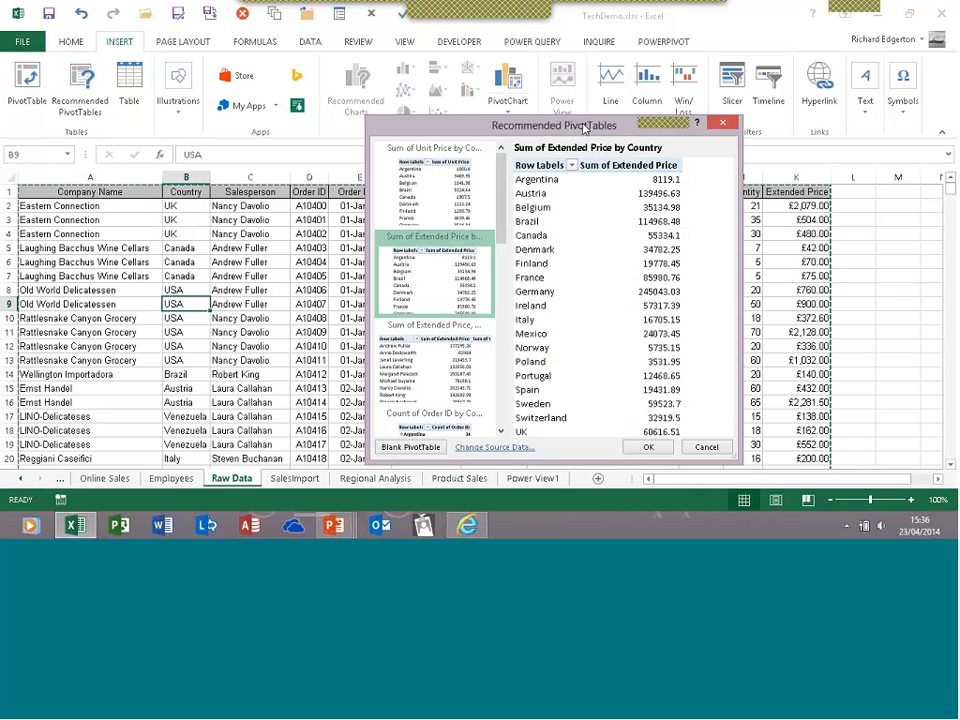
drag(585, 128, 407, 147)
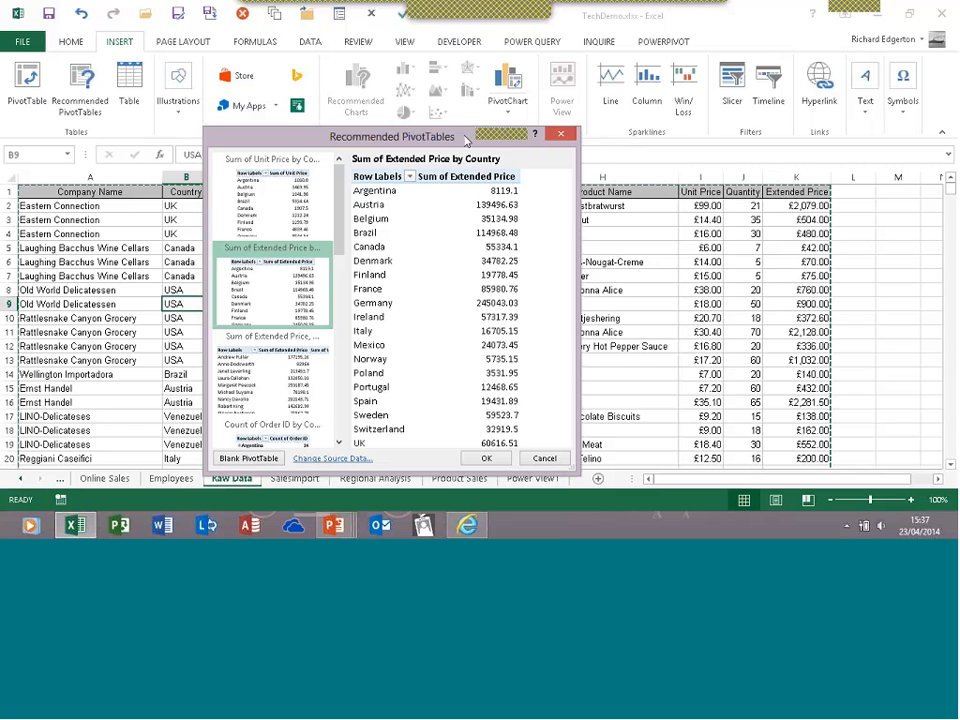
drag(474, 135, 577, 117)
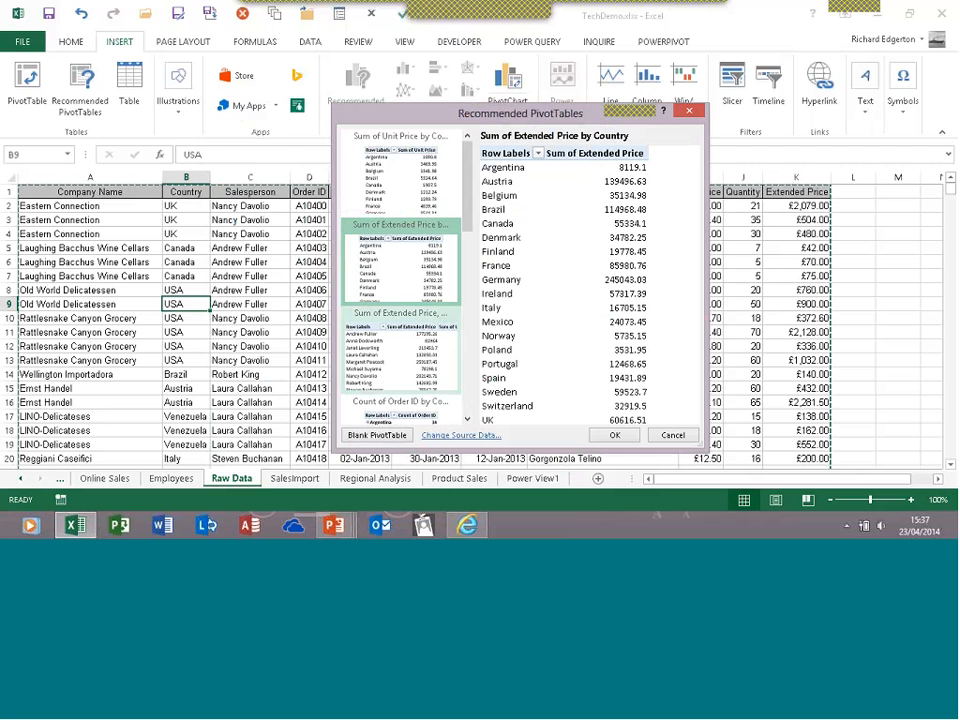
Compare the extended-price, unit-price, salesperson and country recommendations
click(377, 356)
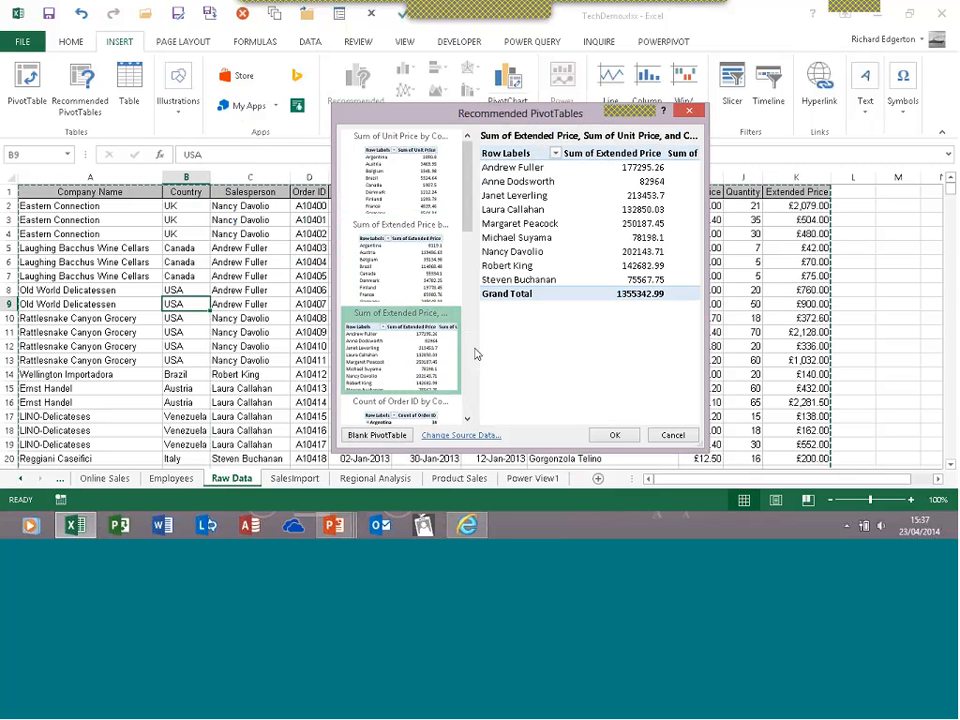
click(412, 268)
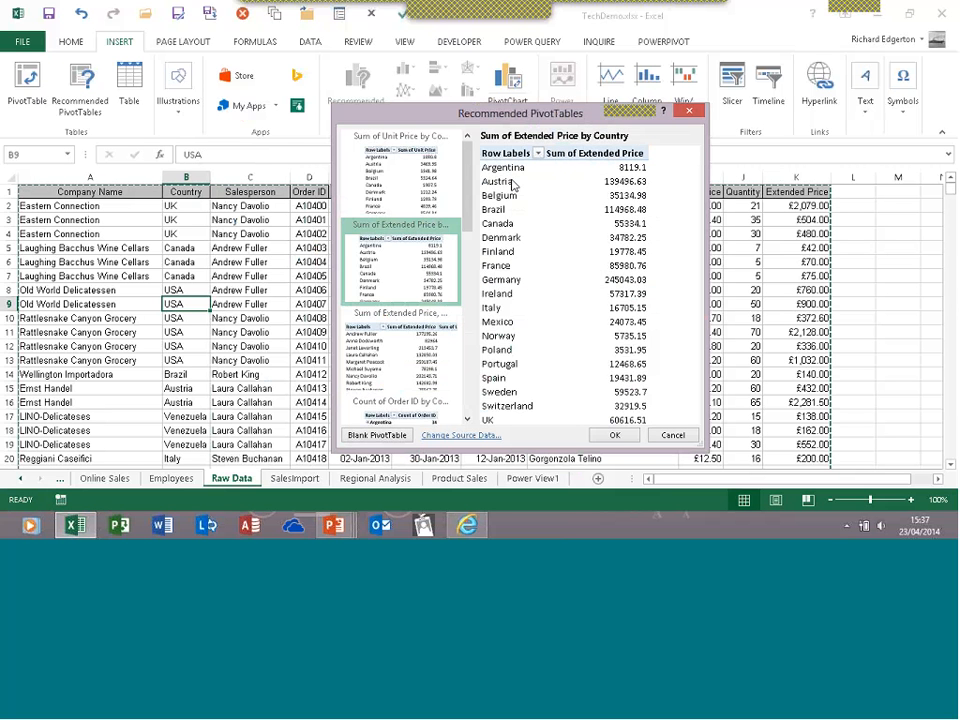
click(397, 364)
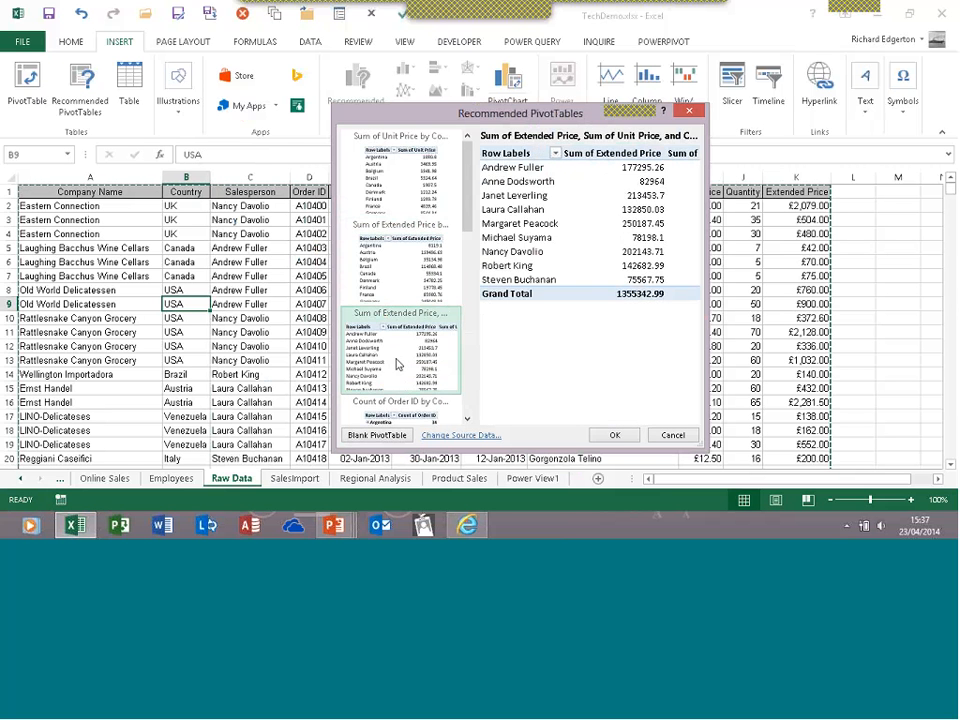
click(394, 277)
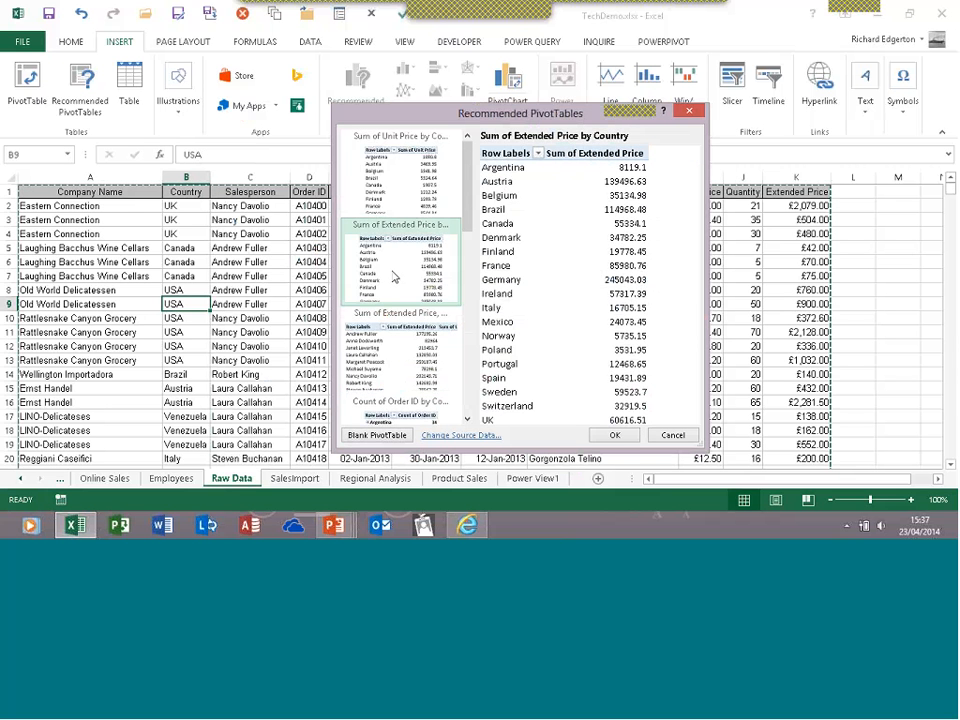
click(406, 189)
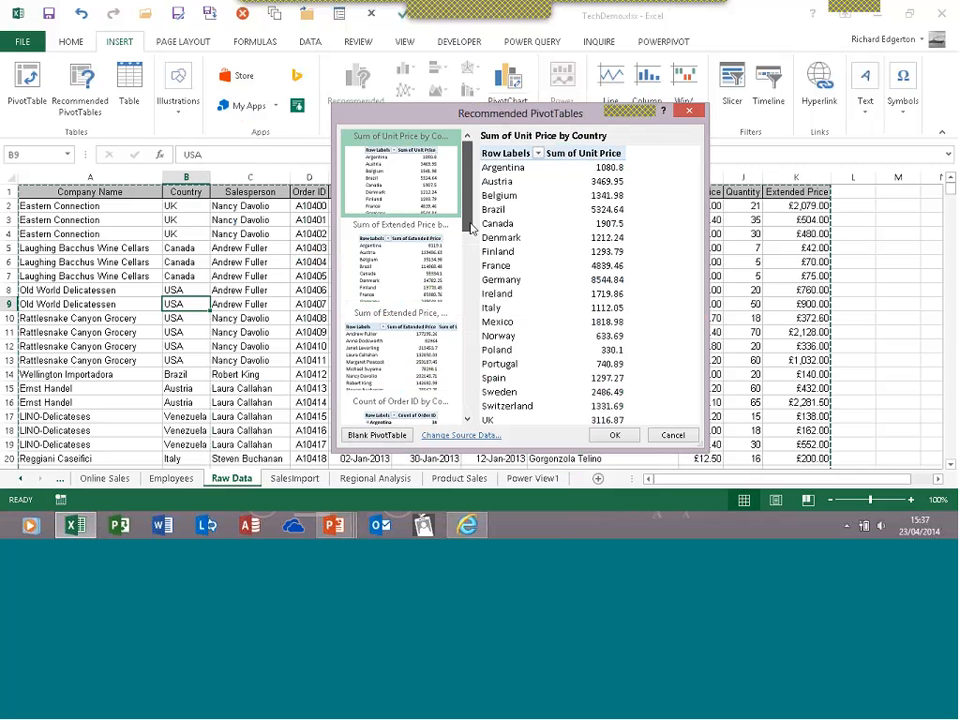
drag(468, 208, 476, 285)
Create the Count of Order ID by Country pivot table on a new Sheet1
click(405, 200)
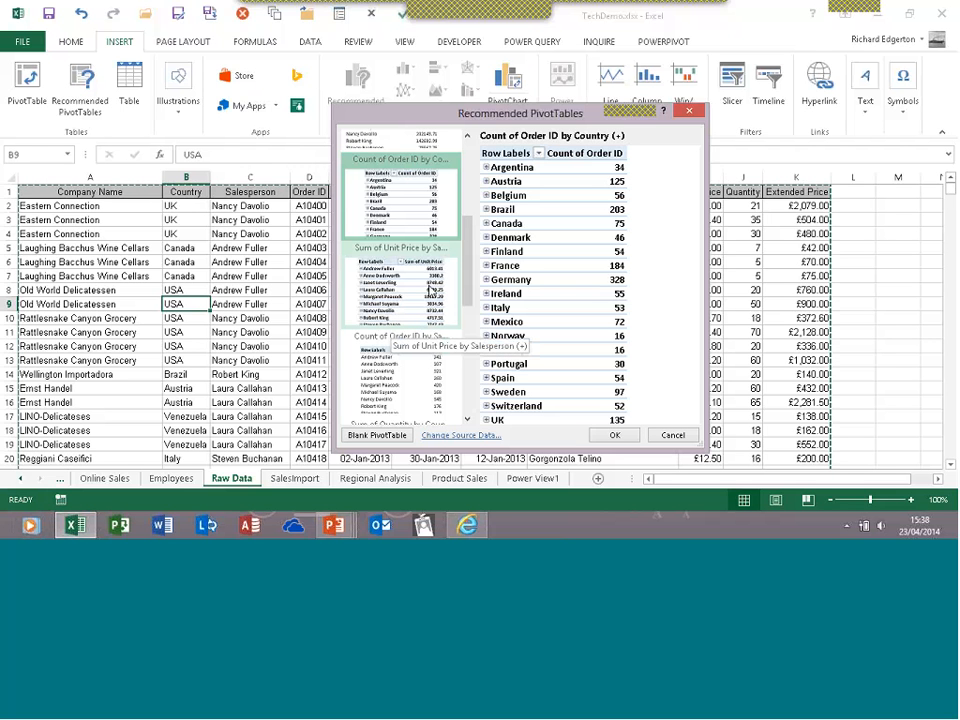
scroll(432, 275, up, 2)
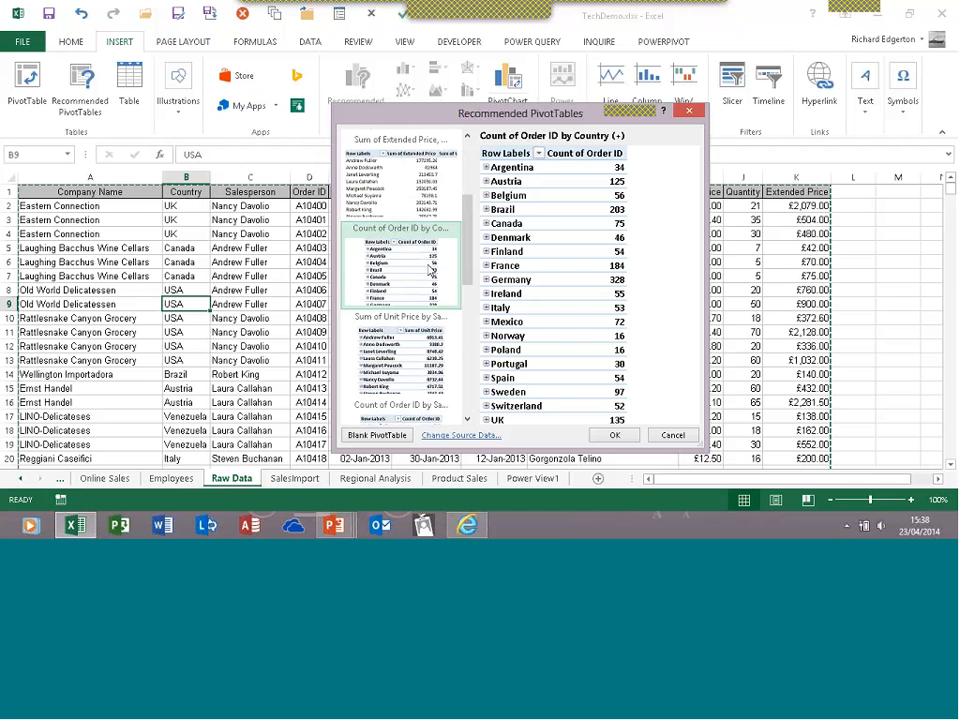
click(612, 435)
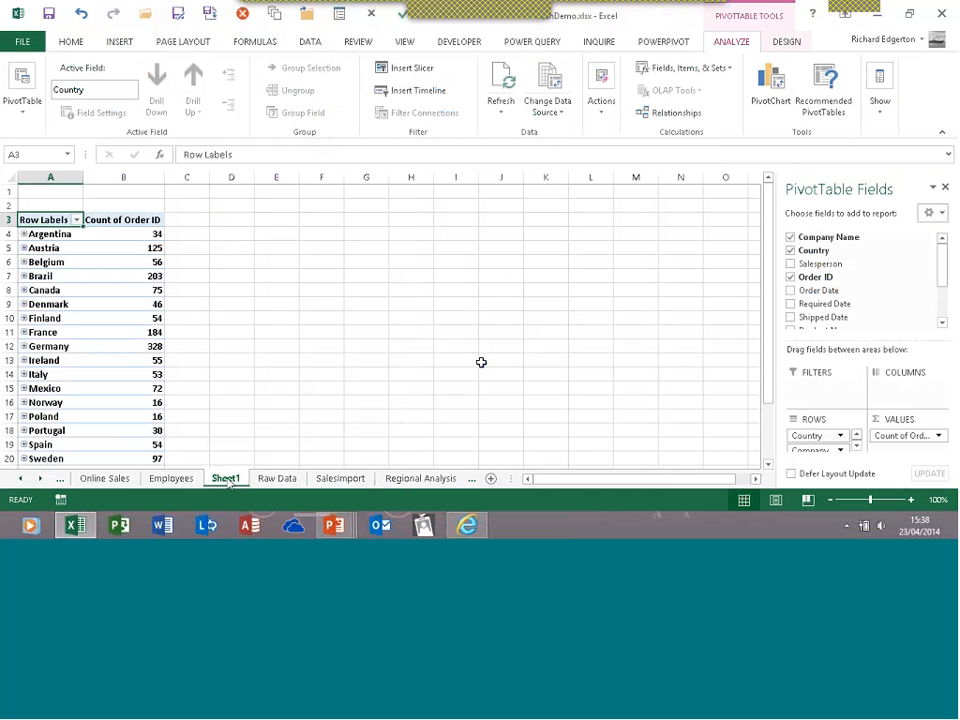
Expand Argentina in the Sheet1 pivot to show its three companies, then return to Raw Data
click(272, 479)
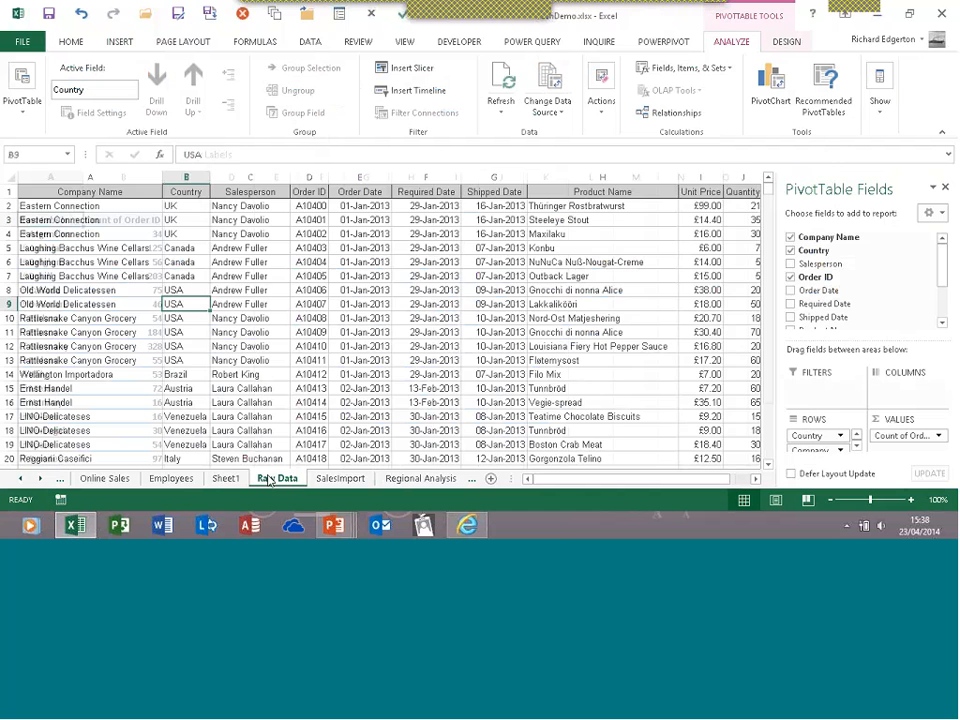
click(225, 478)
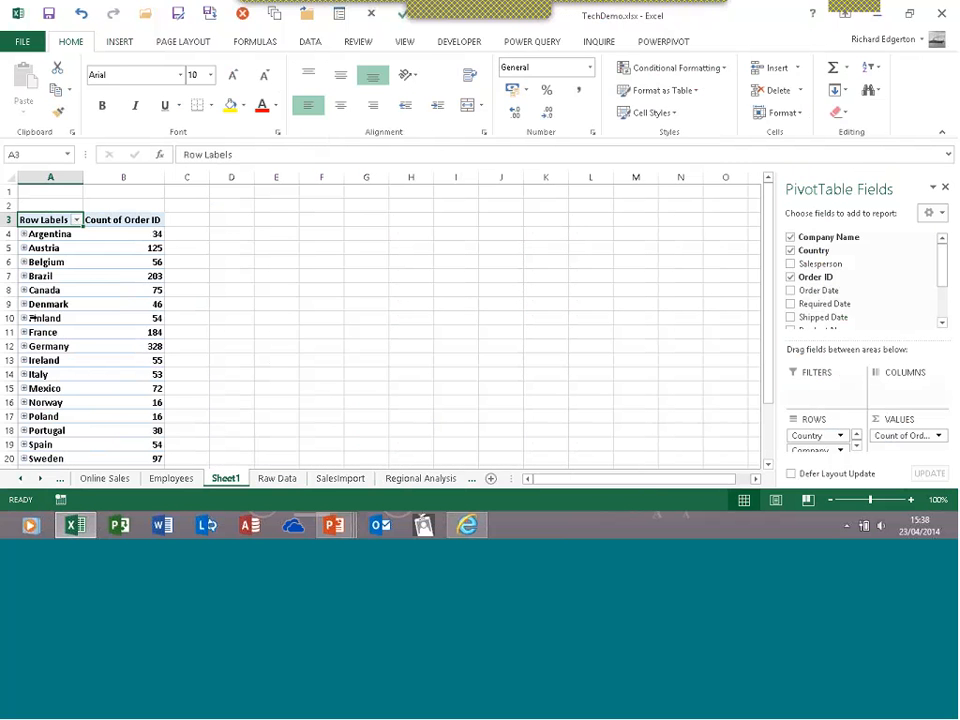
click(24, 234)
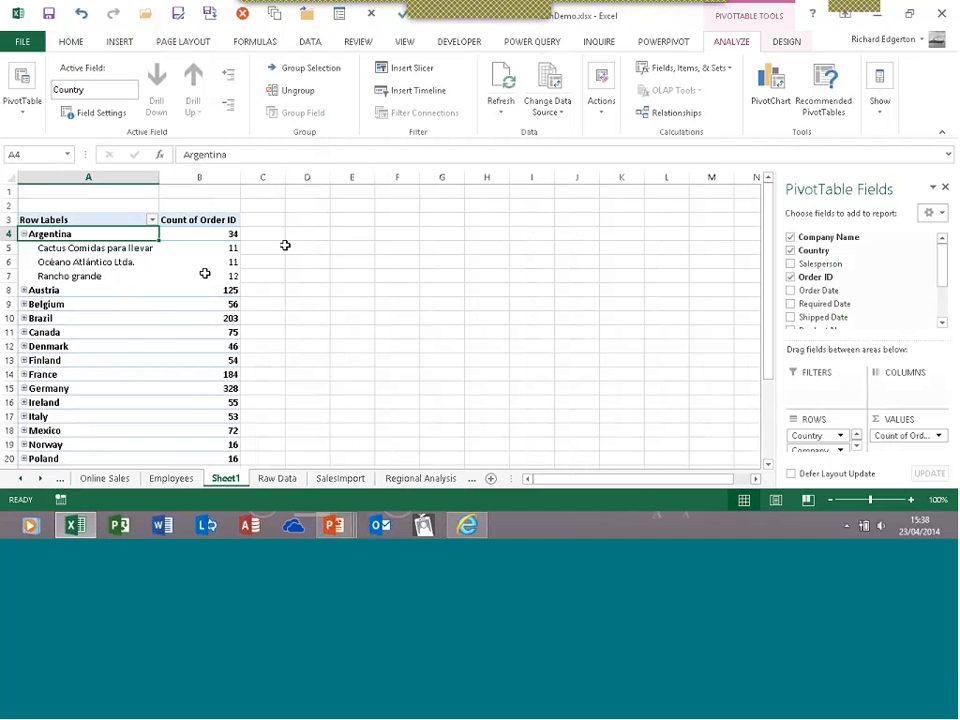
click(270, 482)
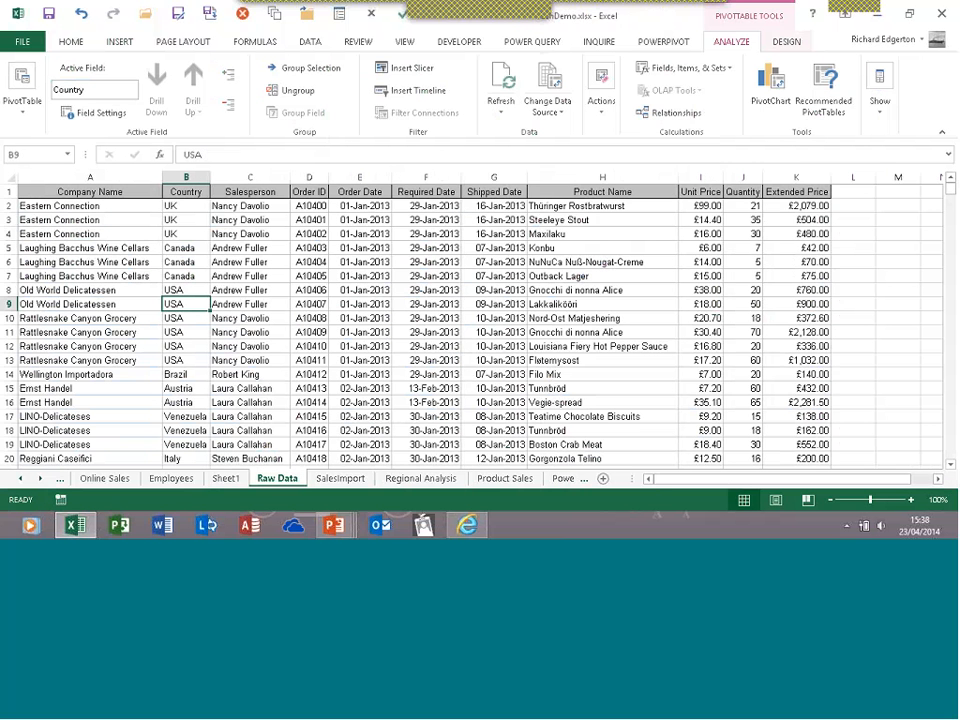
click(121, 42)
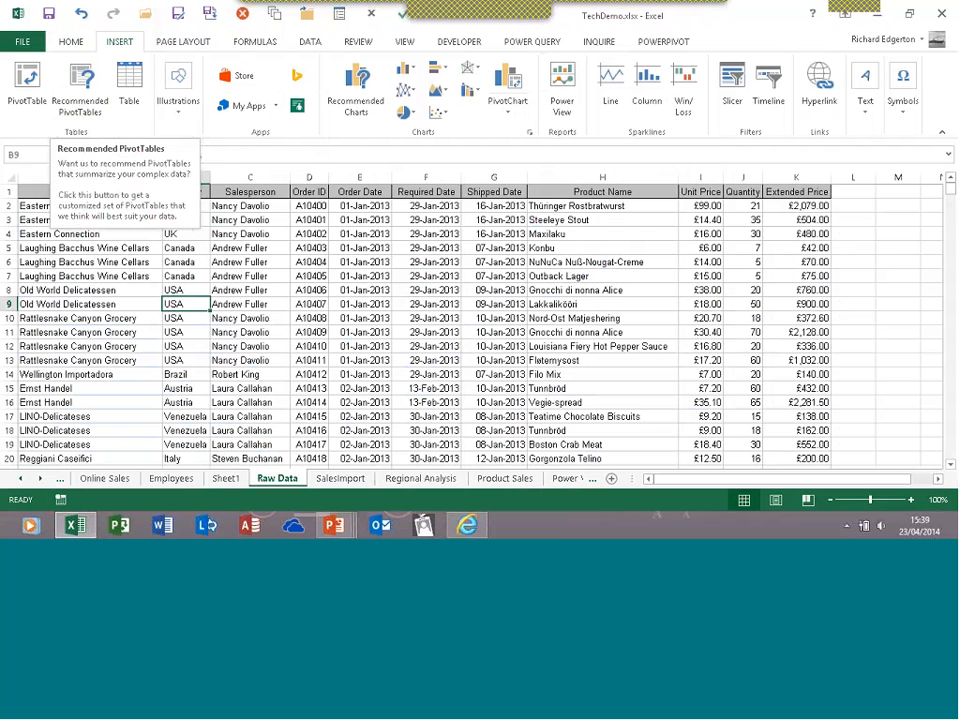
Delete the Sheet1 pivot sheet, confirming the warning, and land back on Raw Data
click(110, 318)
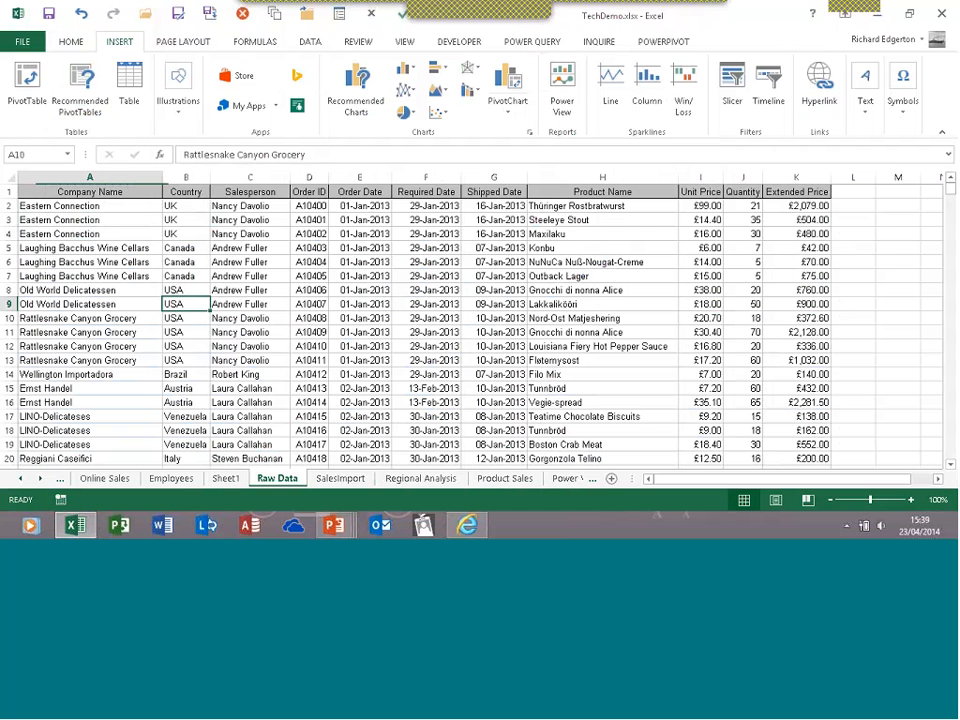
click(225, 479)
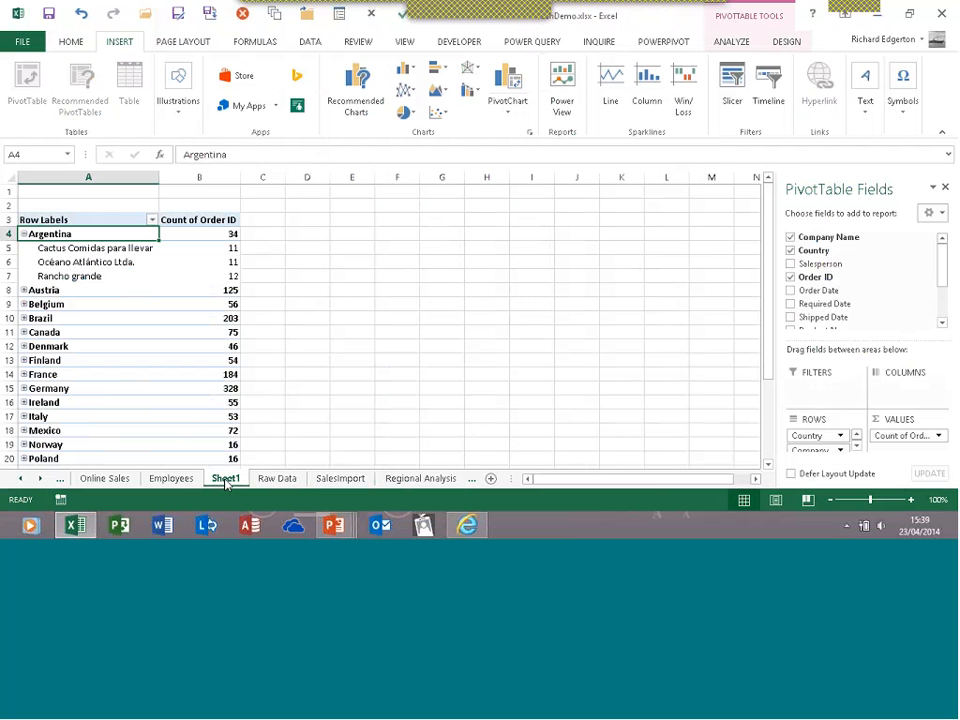
right_click(226, 480)
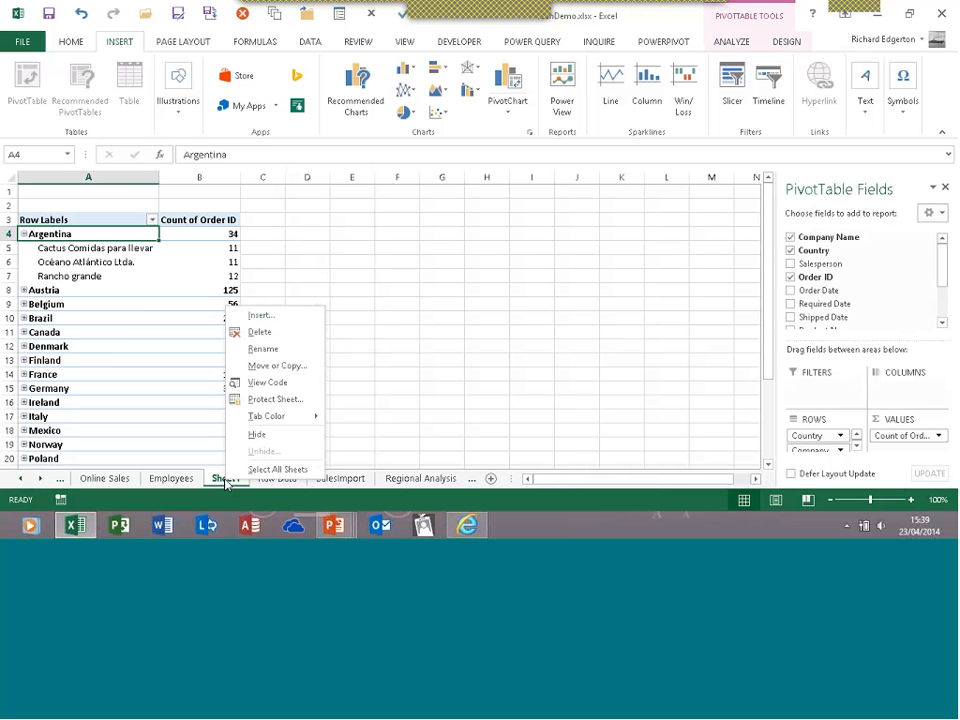
click(258, 333)
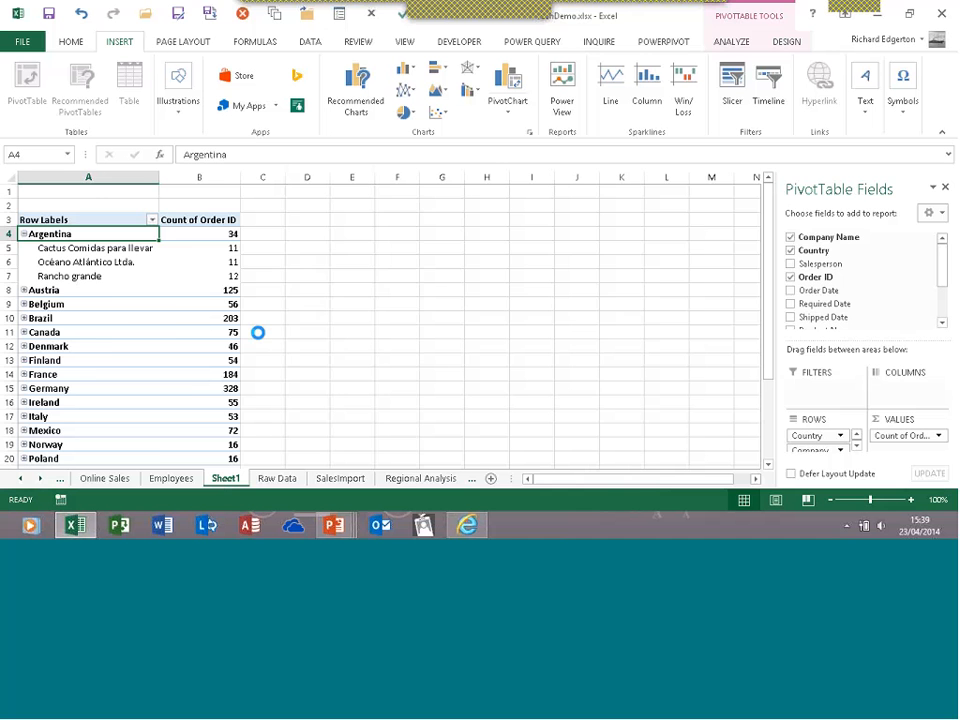
click(447, 302)
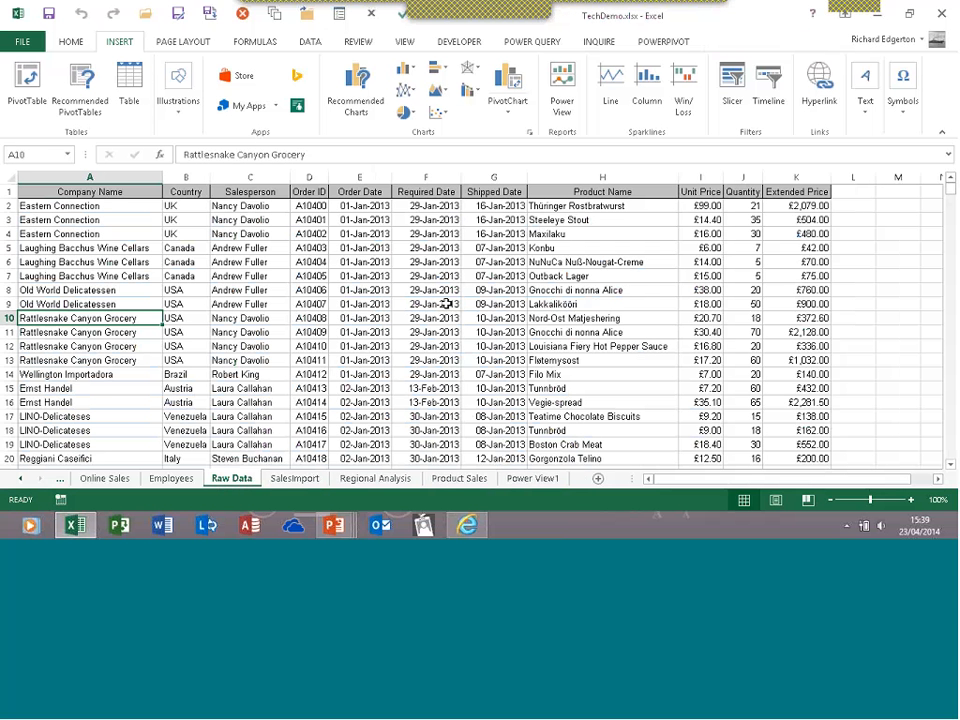
click(334, 302)
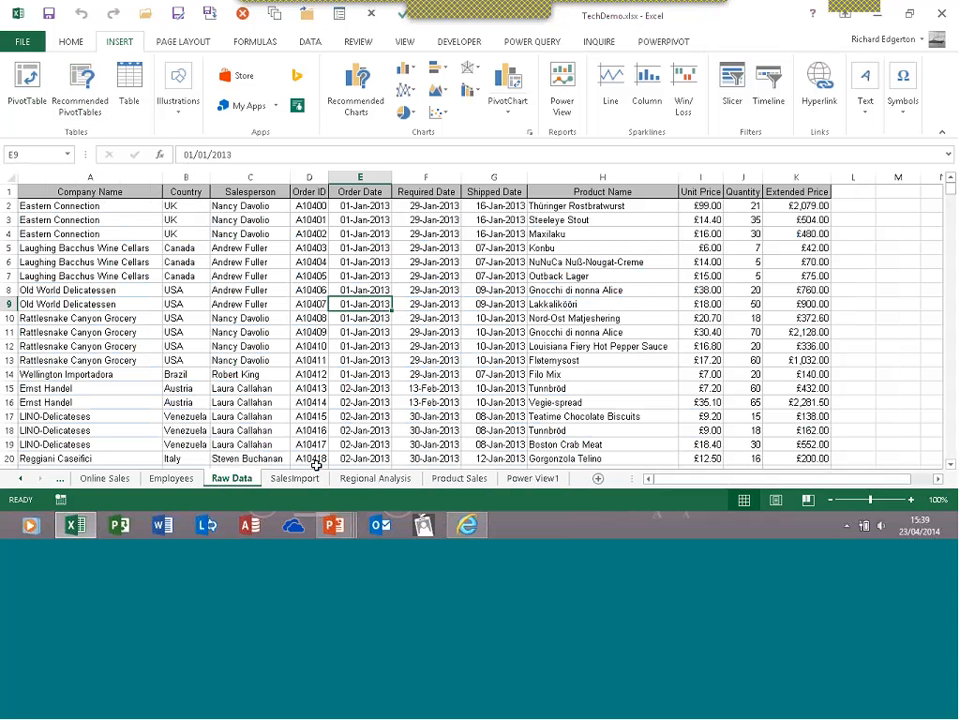
Switch to Regional Analysis, enlarge the field areas, and check the Product Name filter unchanged
click(376, 482)
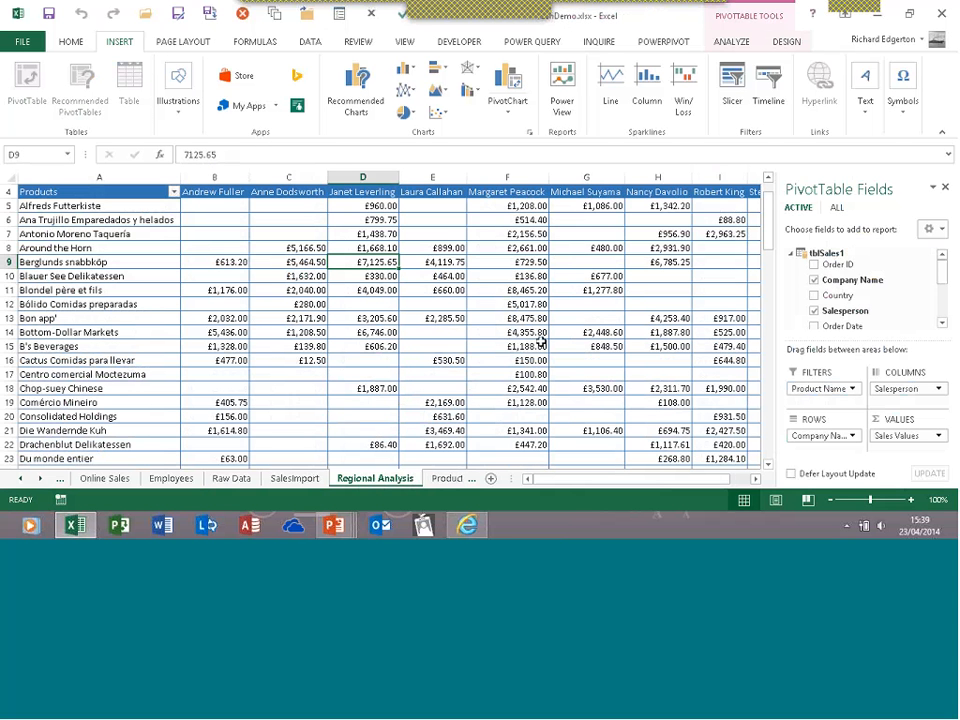
drag(838, 348, 841, 304)
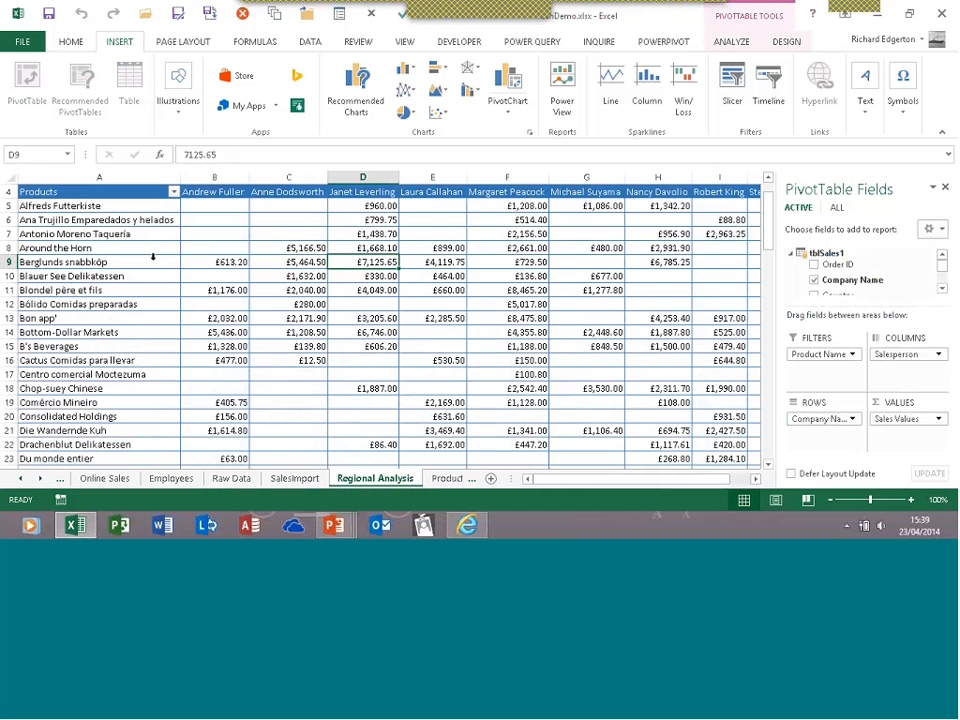
scroll(153, 257, up, 1)
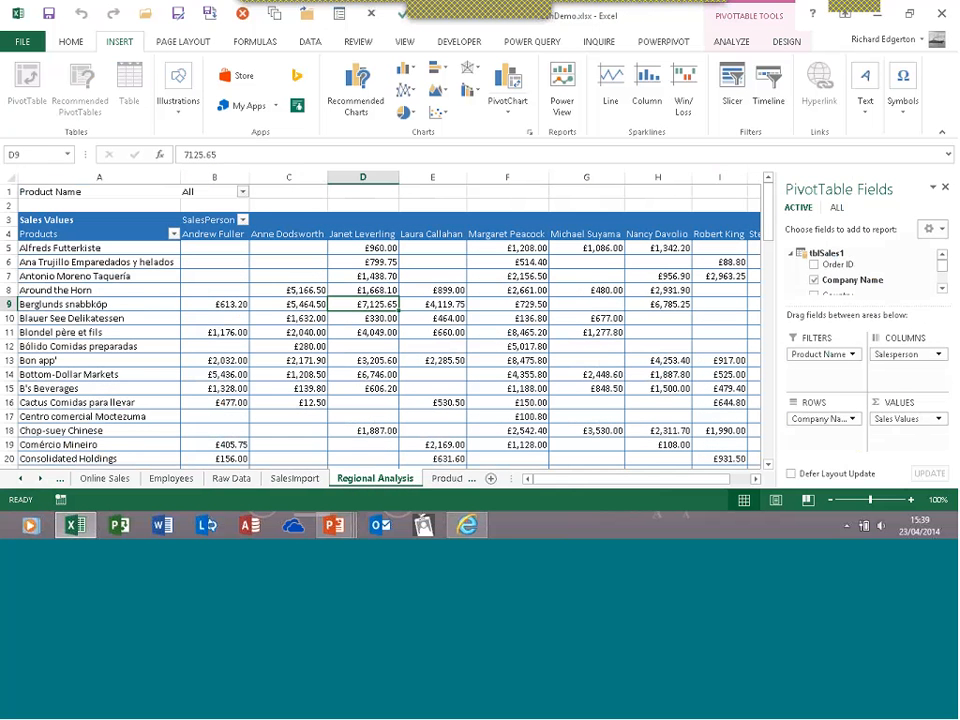
click(242, 192)
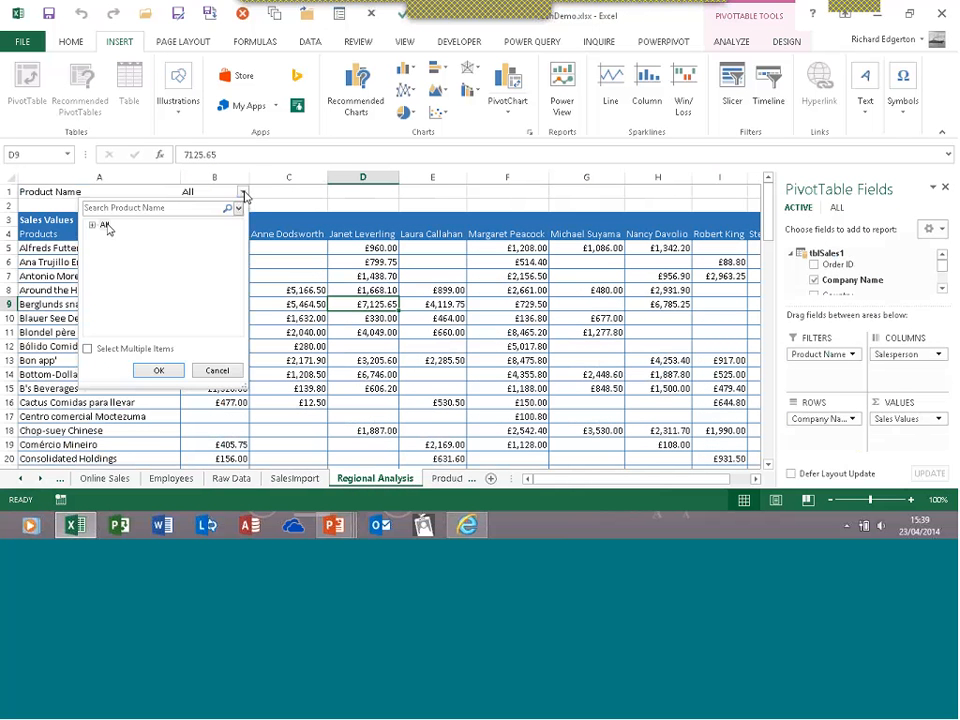
click(92, 226)
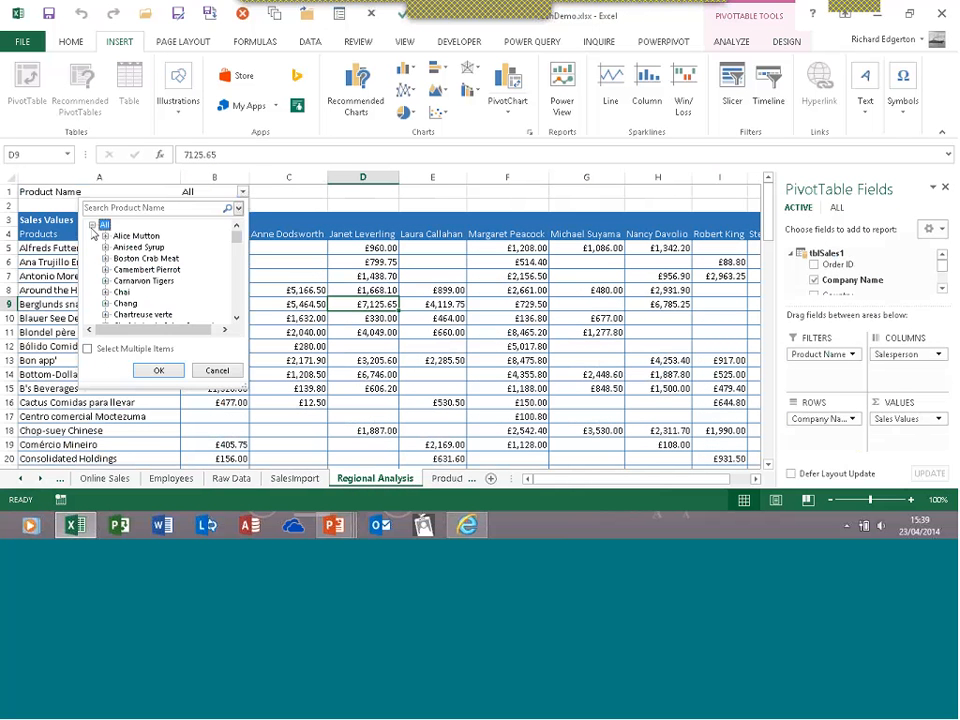
click(215, 371)
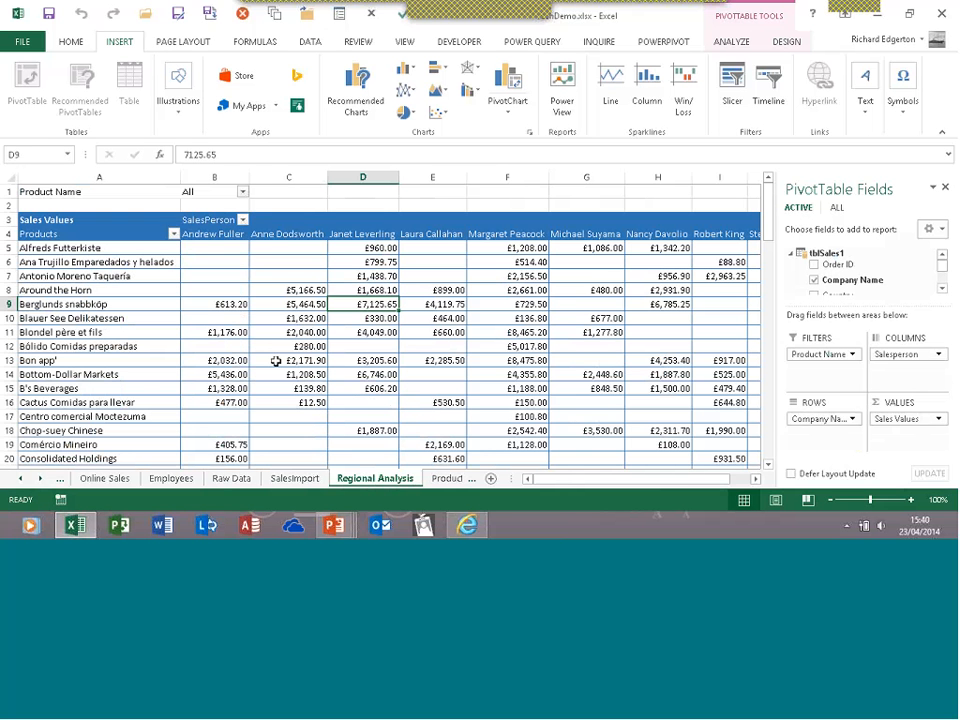
Look over the PivotTable ANALYZE and DESIGN tabs, then select the Berglunds snabbköp value in C9
click(731, 42)
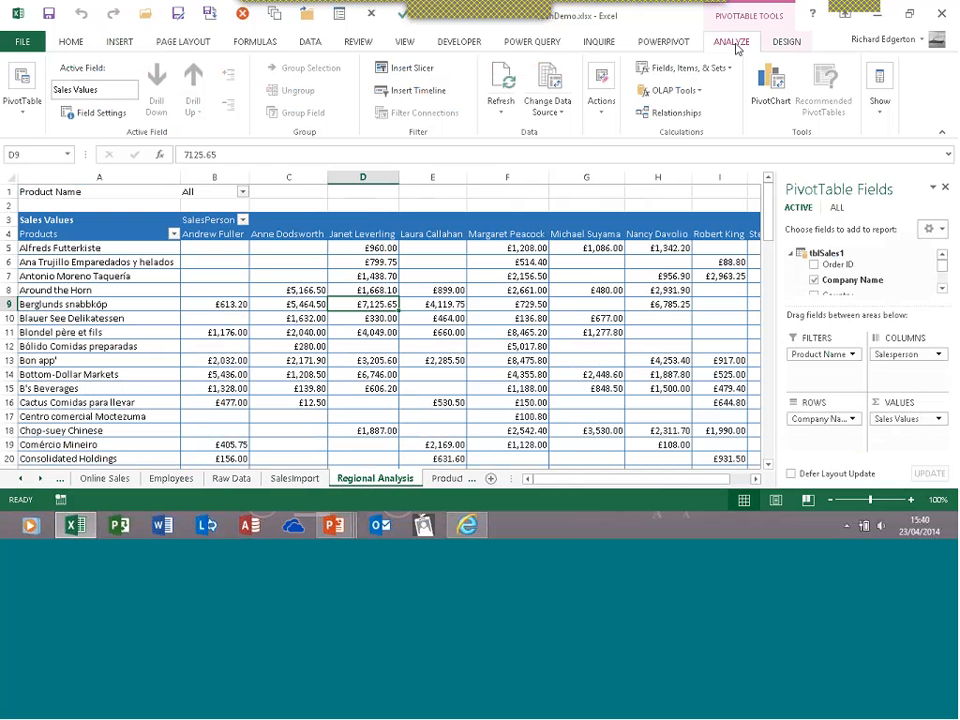
click(786, 42)
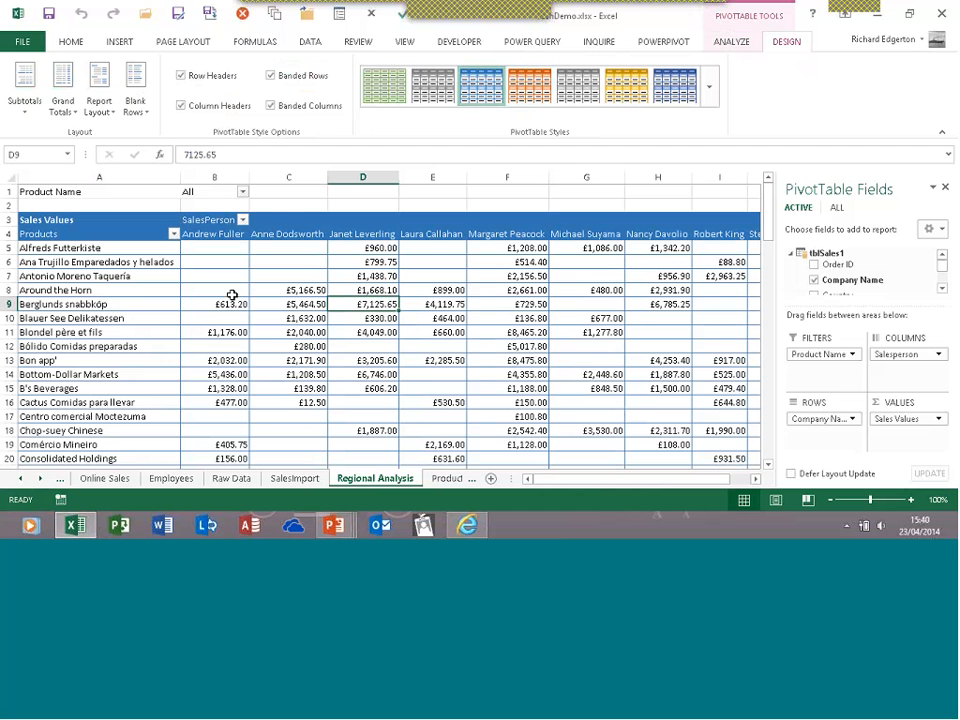
click(730, 42)
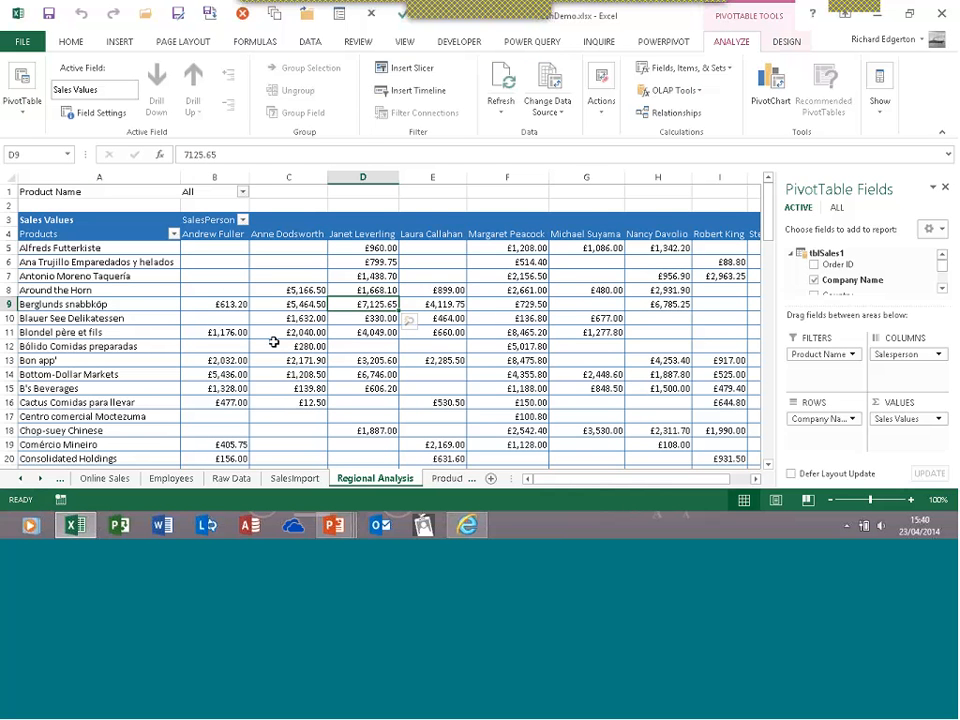
mouse_move(288, 262)
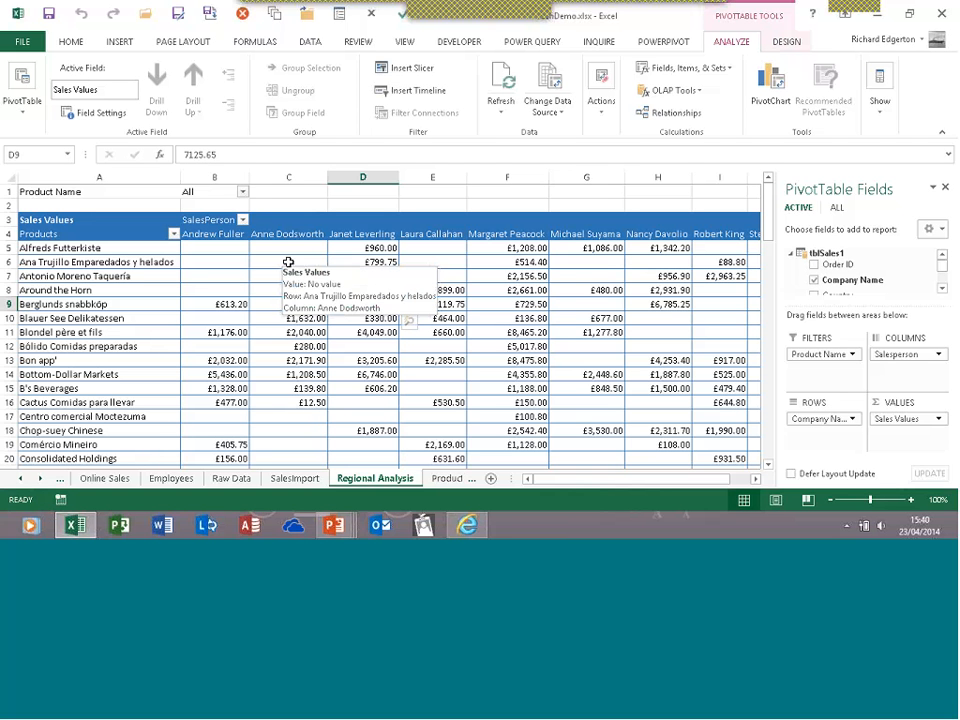
mouse_move(270, 303)
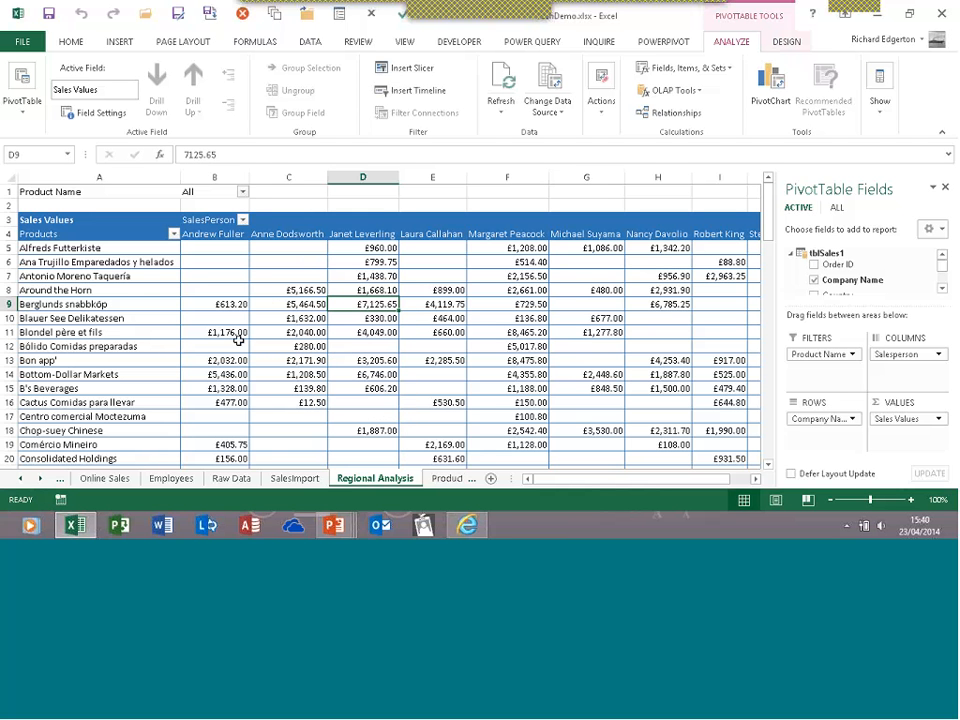
click(289, 306)
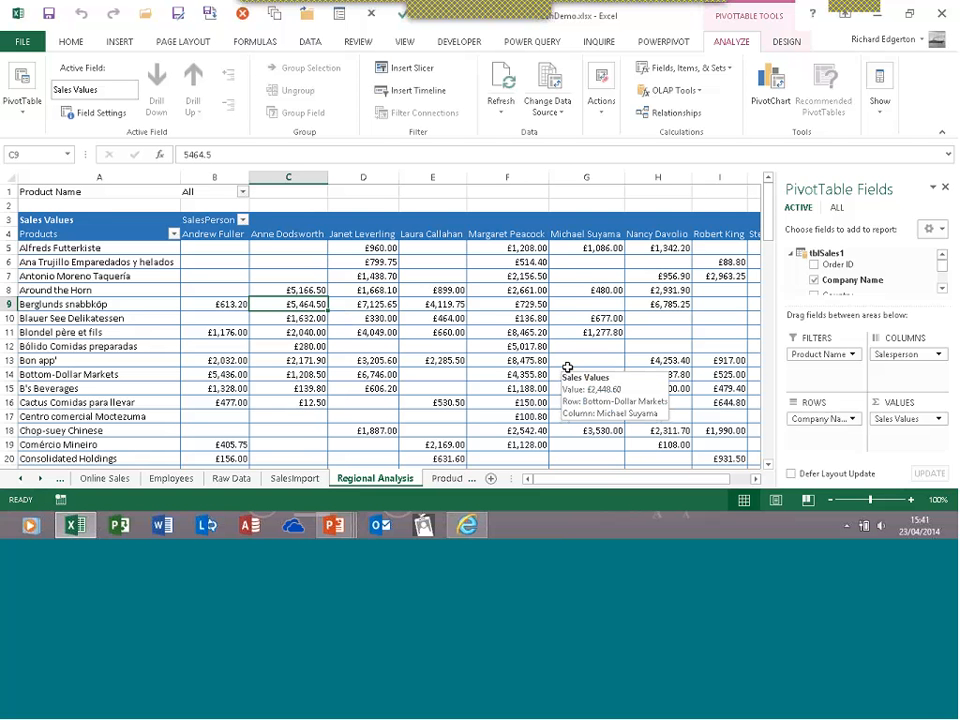
Drill through the £5,464.50 value to list its six orders on a new Sheet2
double_click(286, 303)
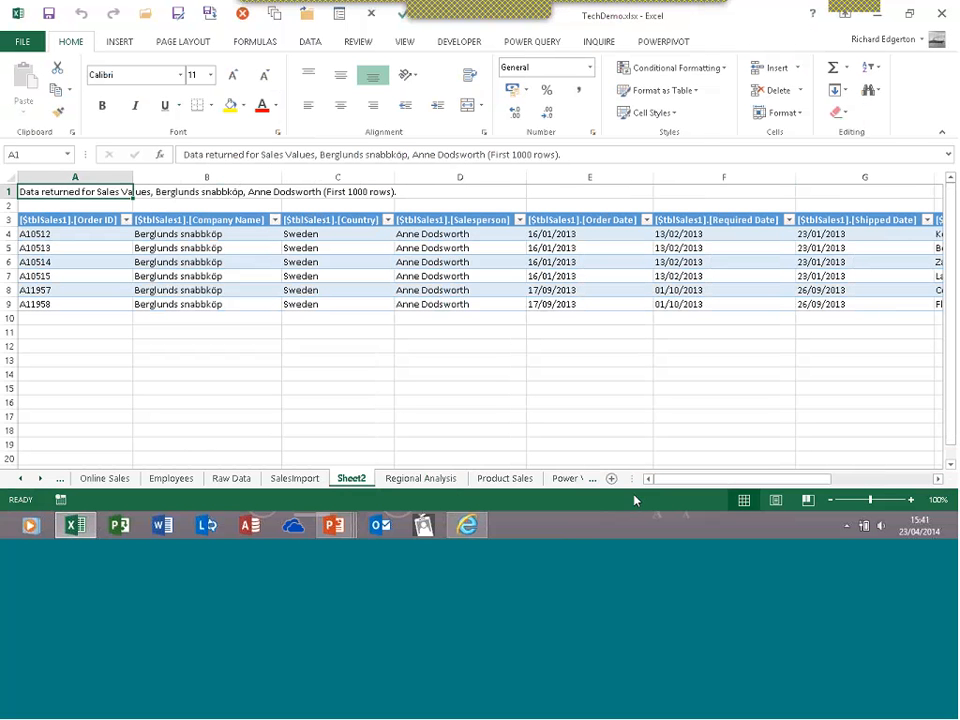
drag(671, 480, 104, 258)
Return to Regional Analysis, zoom in, and reselect the £5,464.50 Berglunds snabbköp value in C9
click(421, 479)
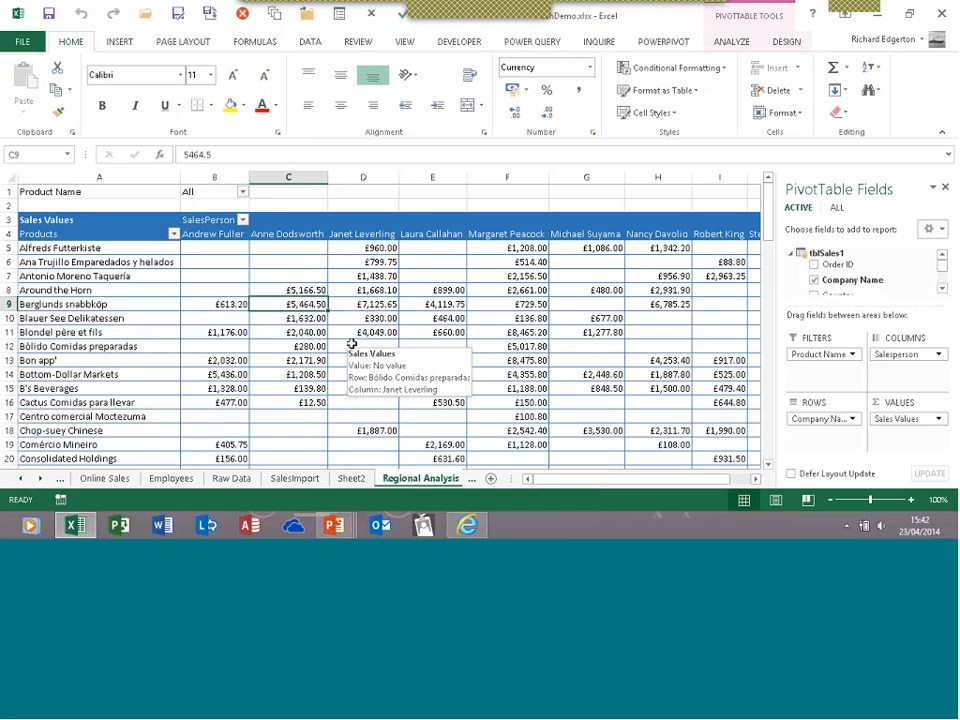
ctrl+scroll(341, 345, up, 1)
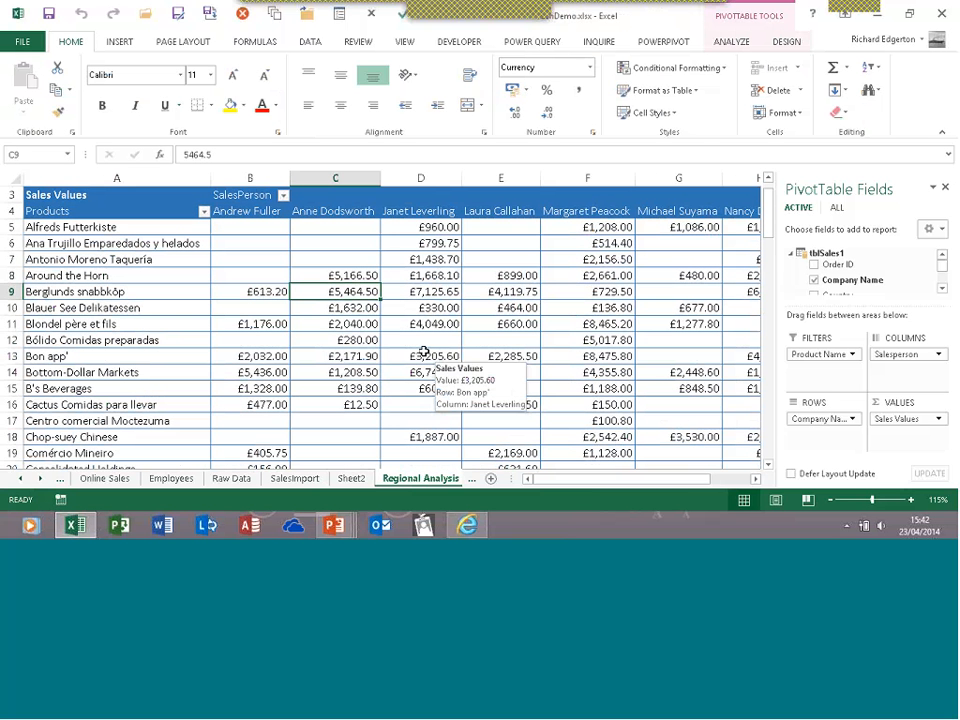
drag(354, 323, 335, 293)
click(336, 292)
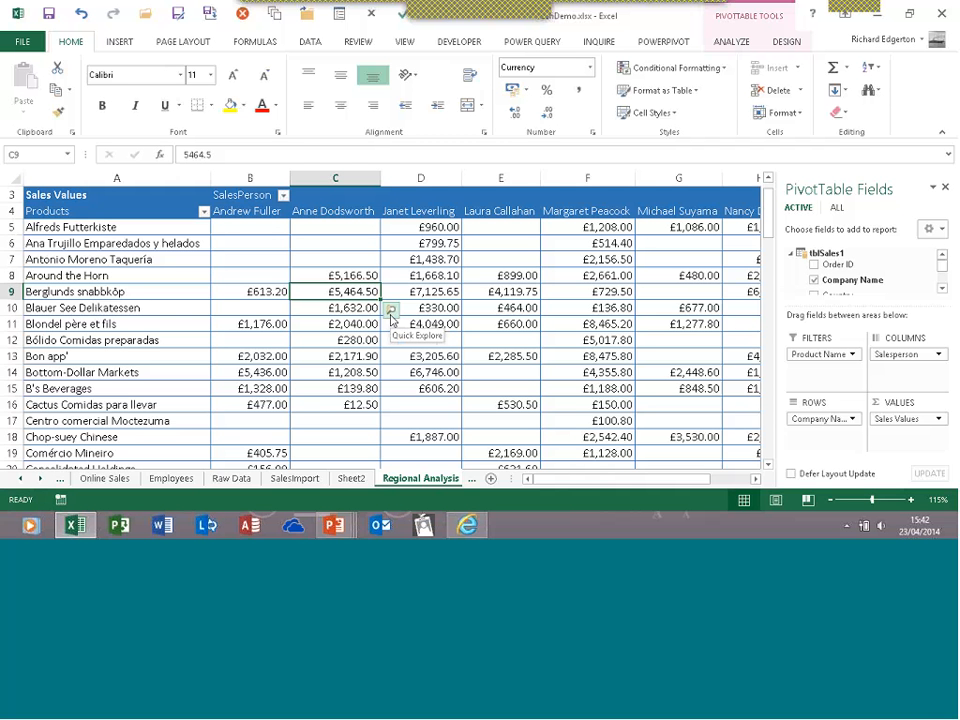
Quick Explore C9 to drill Berglunds snabbköp sales down to Product Name
click(390, 312)
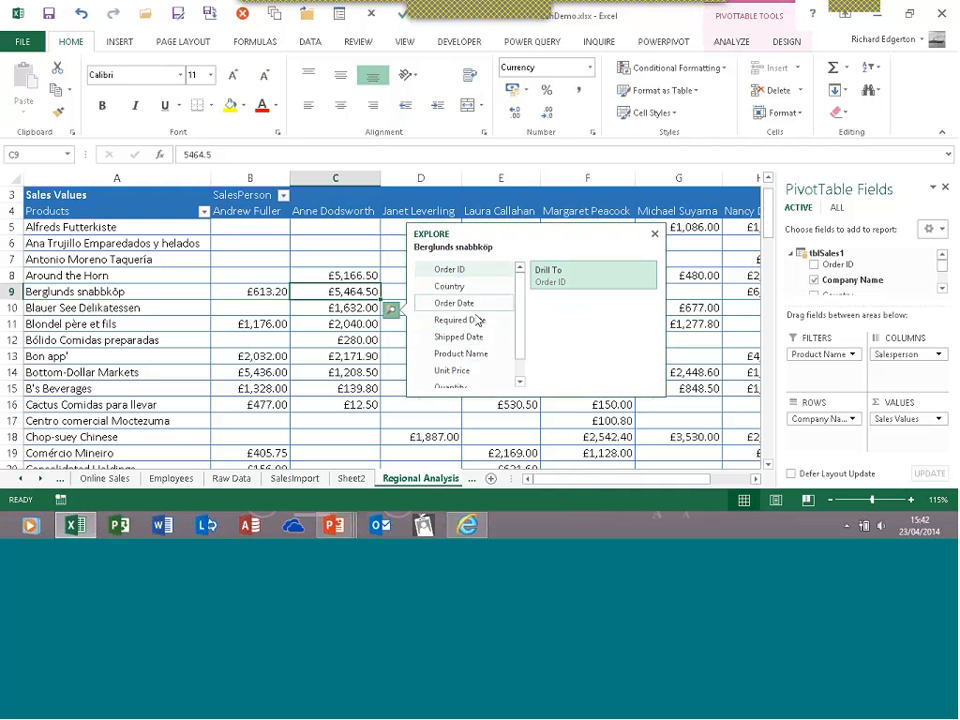
scroll(524, 352, down, 1)
scroll(522, 355, down, 1)
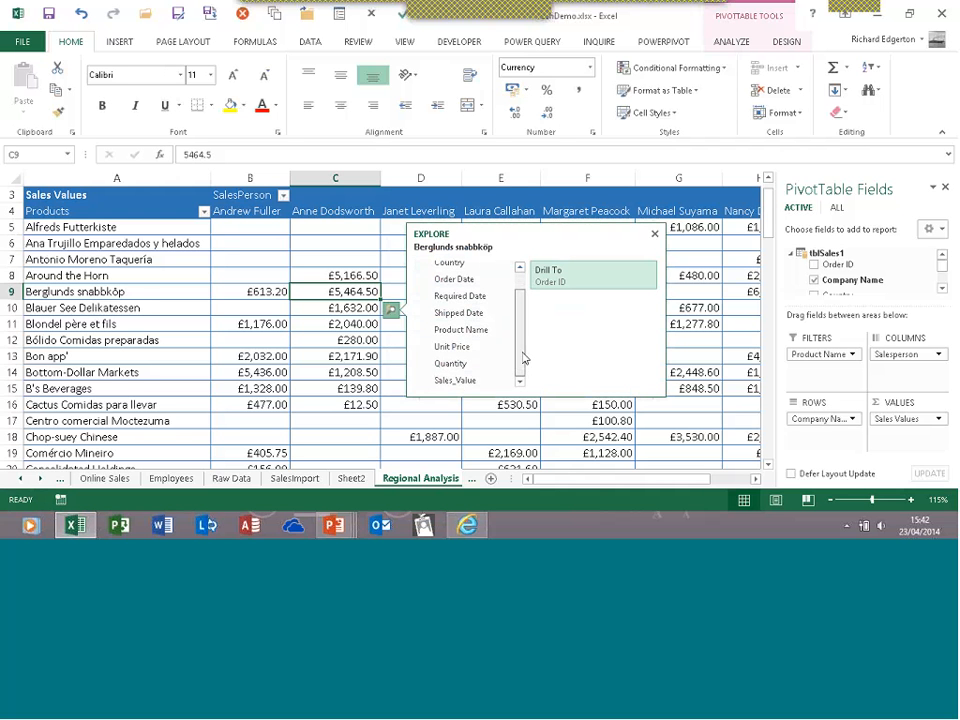
click(475, 332)
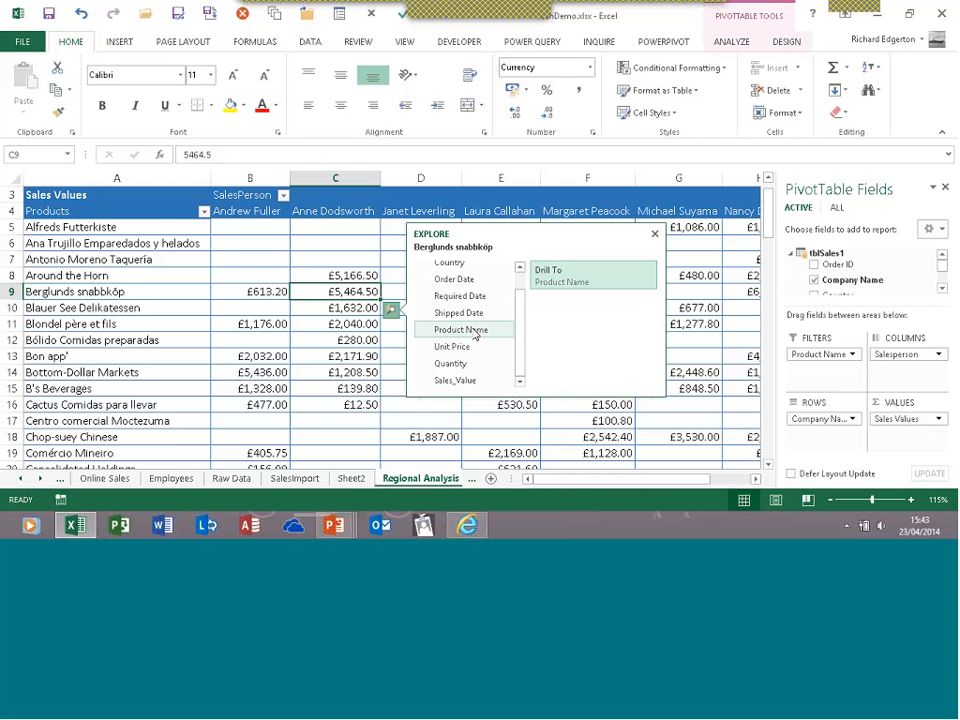
click(562, 279)
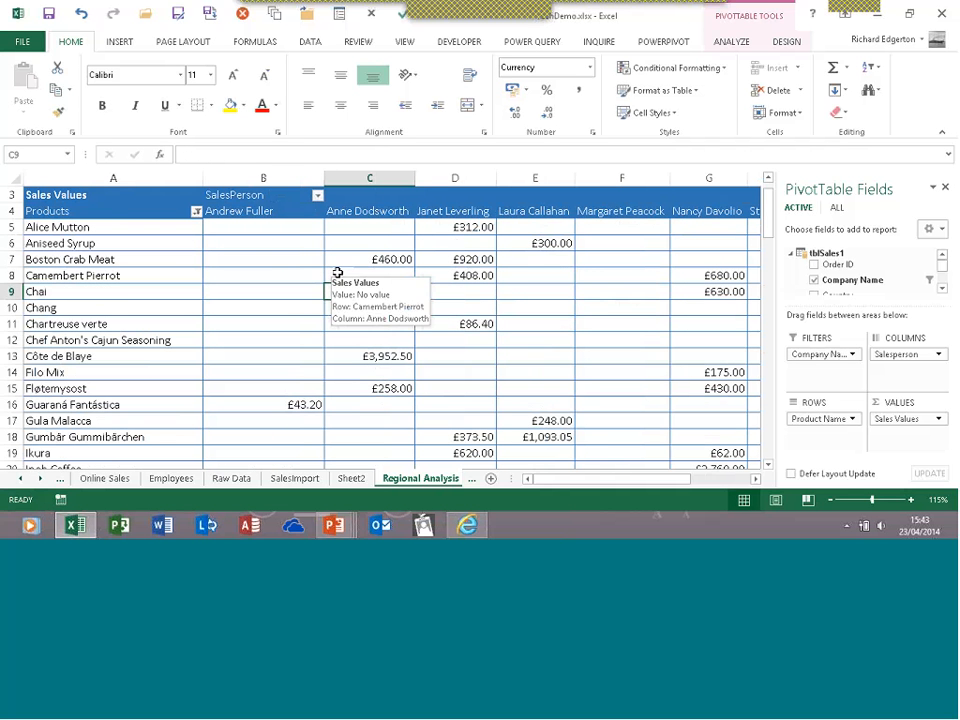
Drill the £460.00 Boston Crab Meat value down to Order Date with Quick Explore
scroll(315, 263, up, 1)
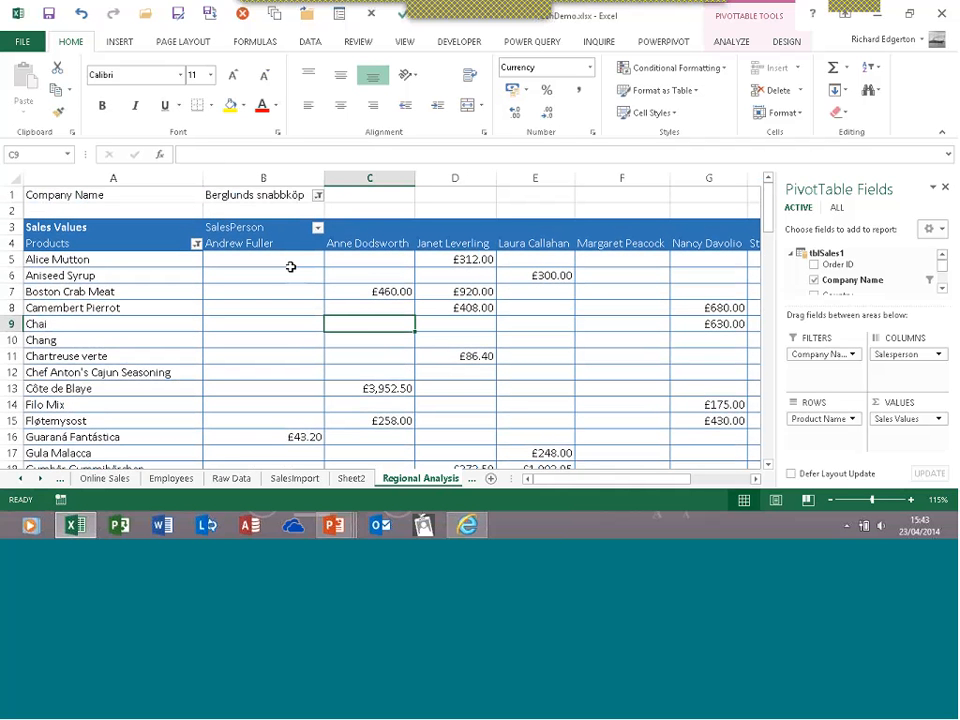
click(366, 291)
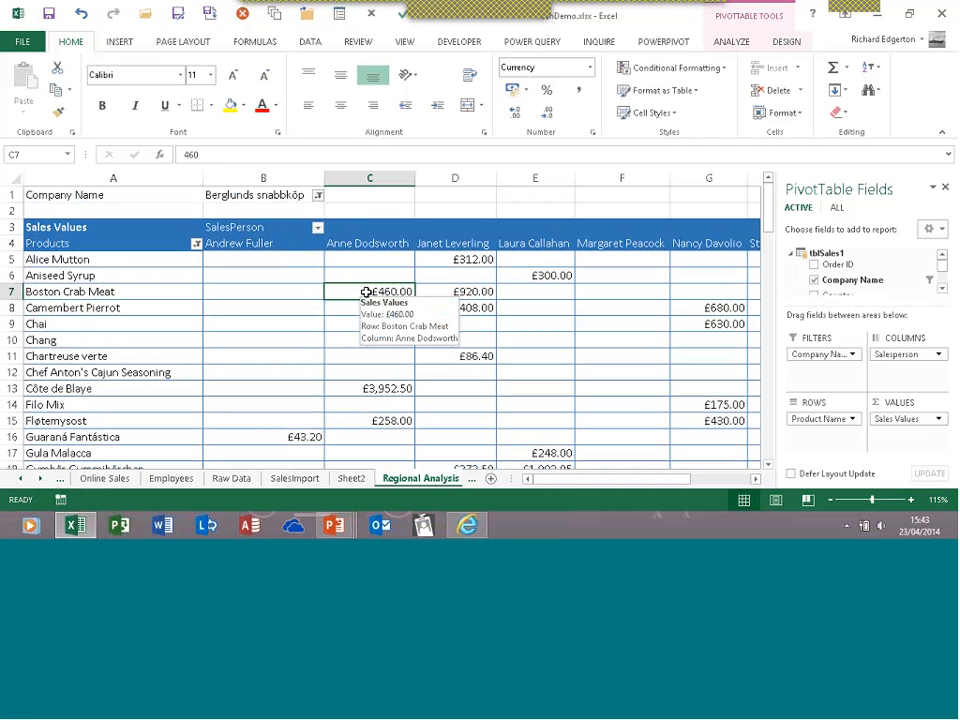
click(425, 311)
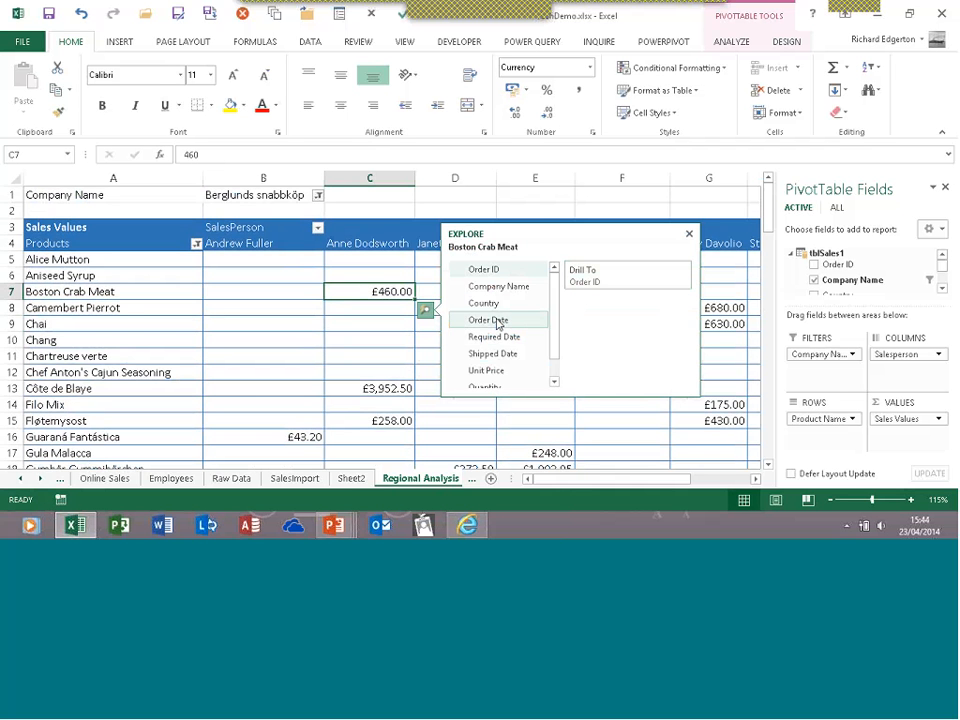
click(496, 321)
click(584, 279)
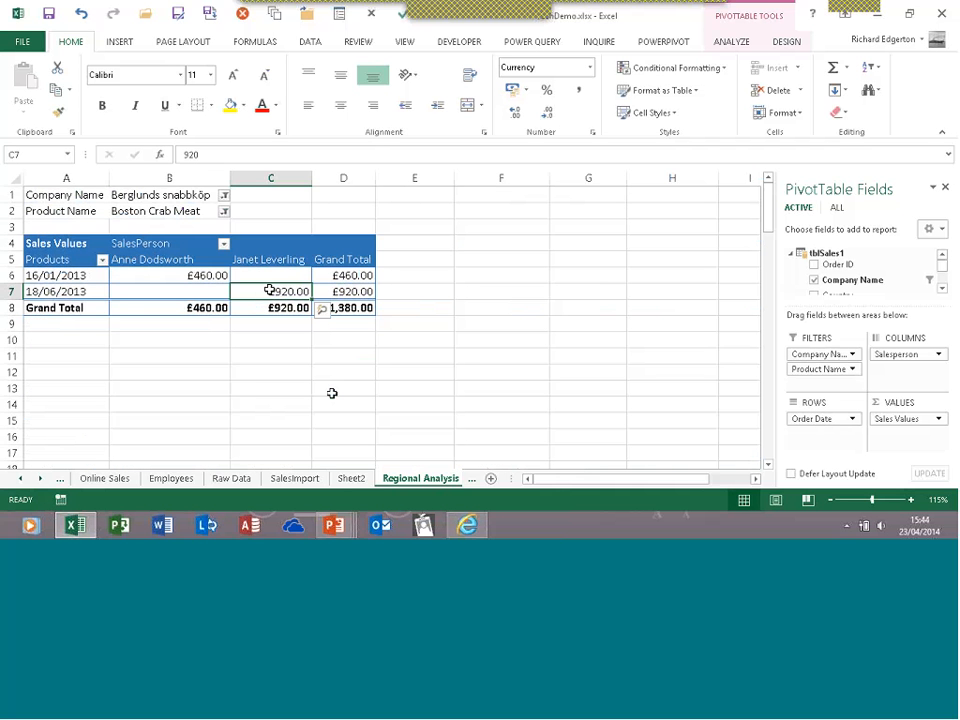
Drill the 16/01/2013 sale back down to Product Name
click(218, 275)
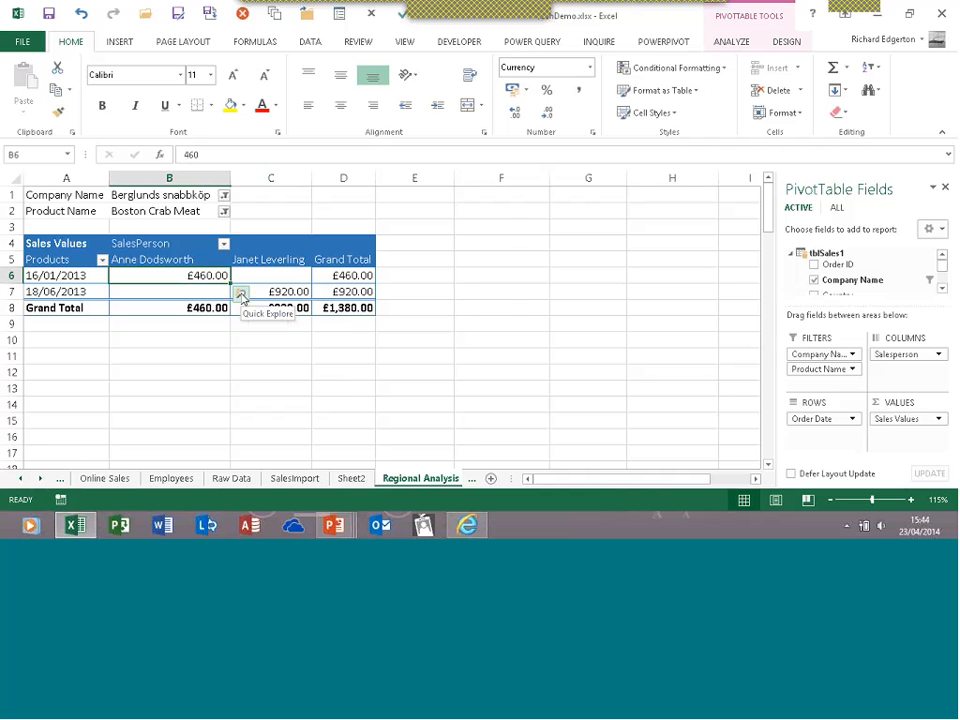
click(241, 296)
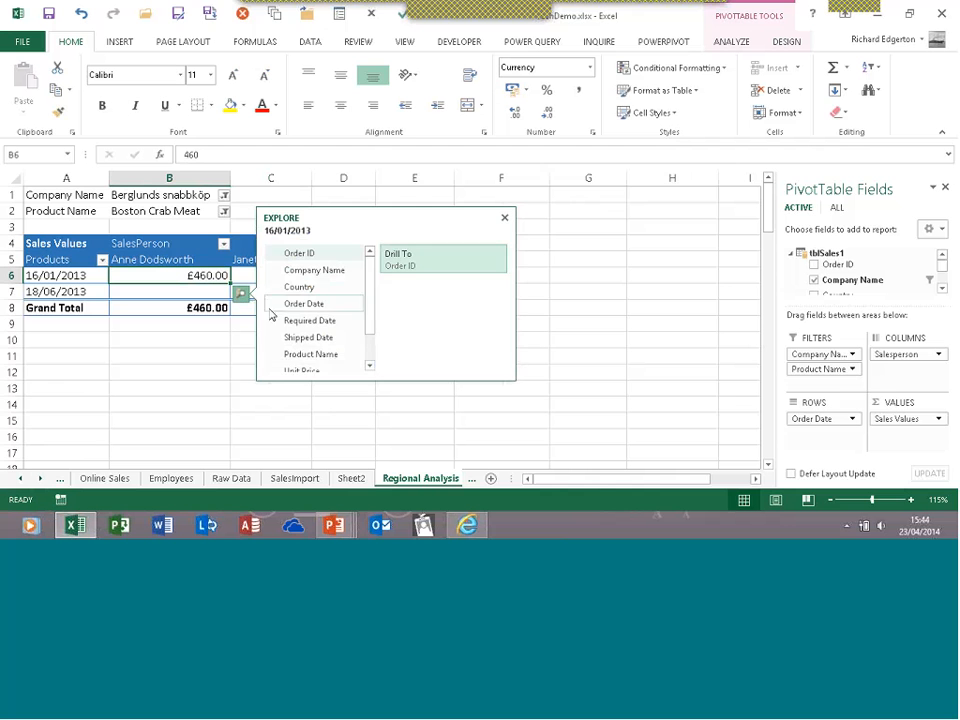
click(302, 354)
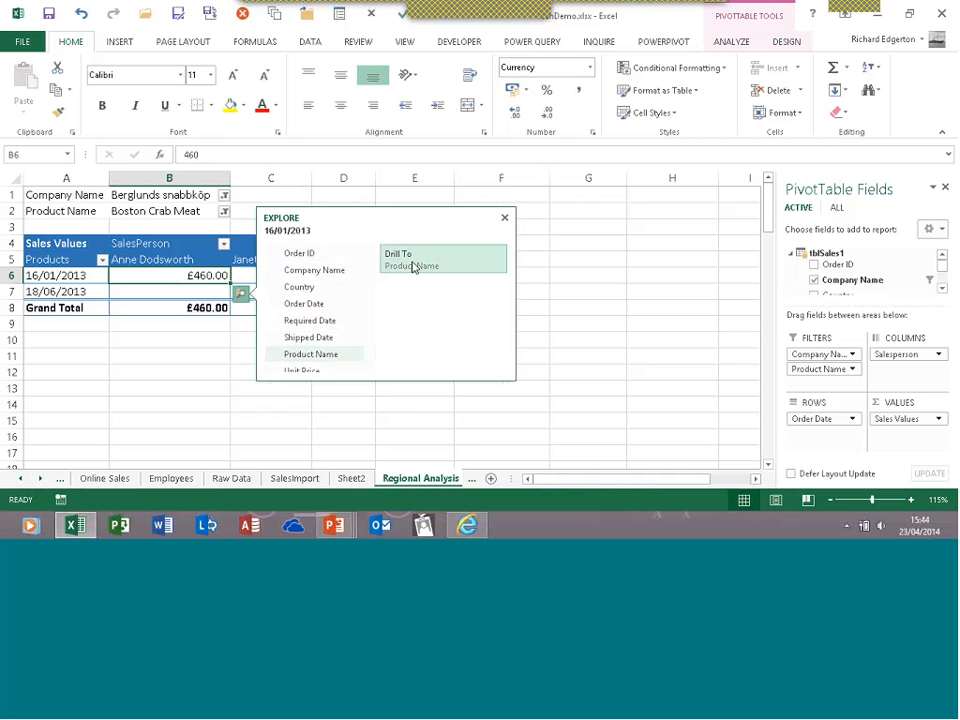
click(413, 262)
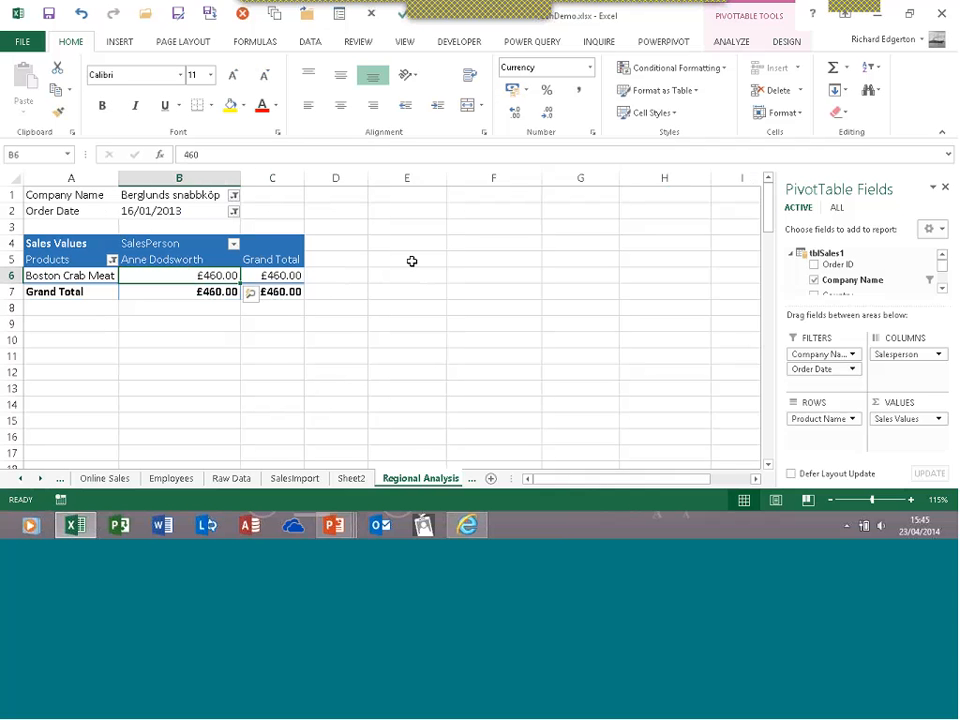
Leave Quick Explore and filter the Company Name report filter to Bottom-Dollar Markets
click(250, 293)
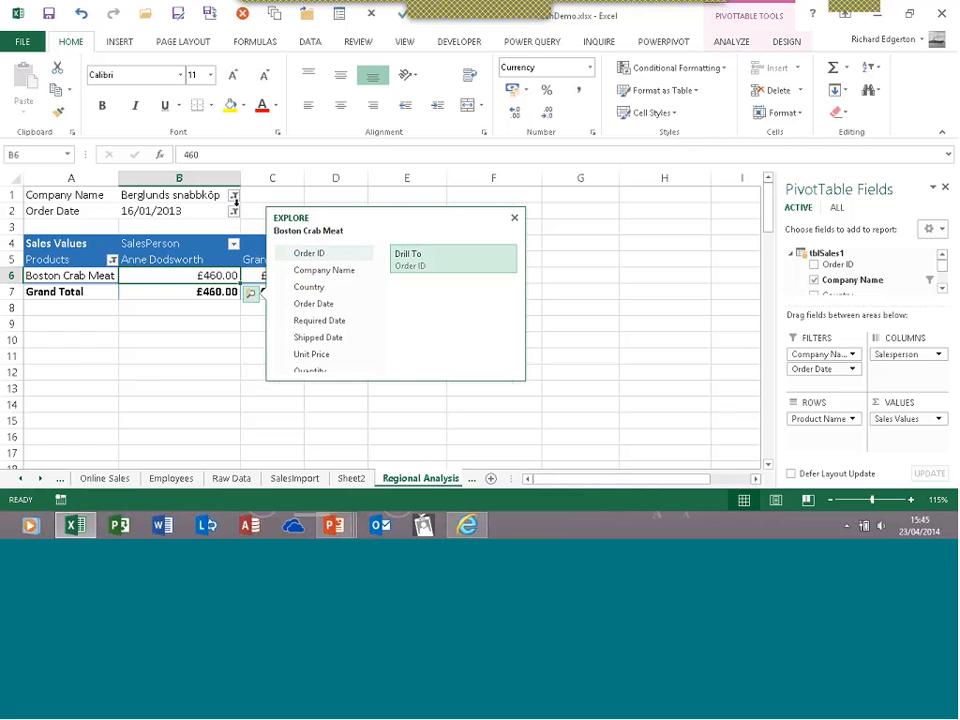
click(232, 213)
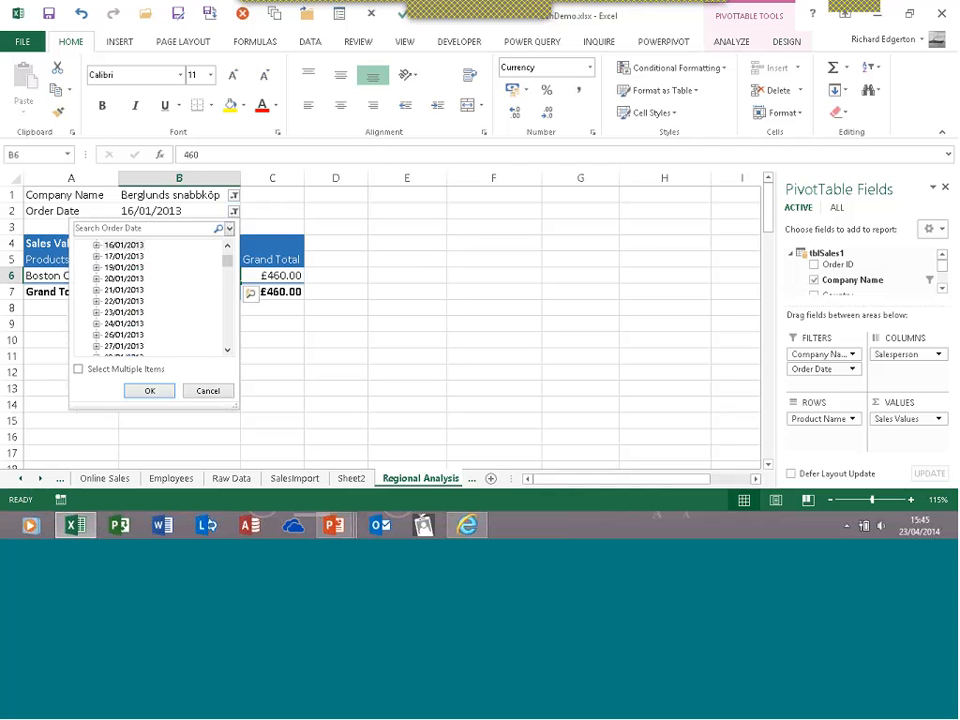
click(234, 205)
click(234, 197)
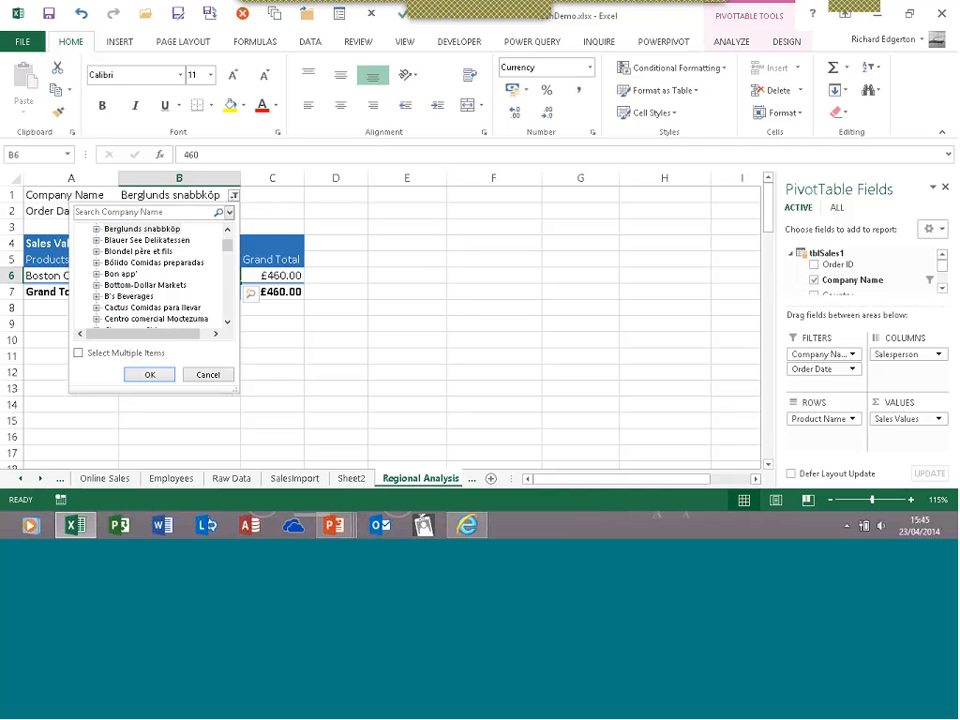
click(127, 286)
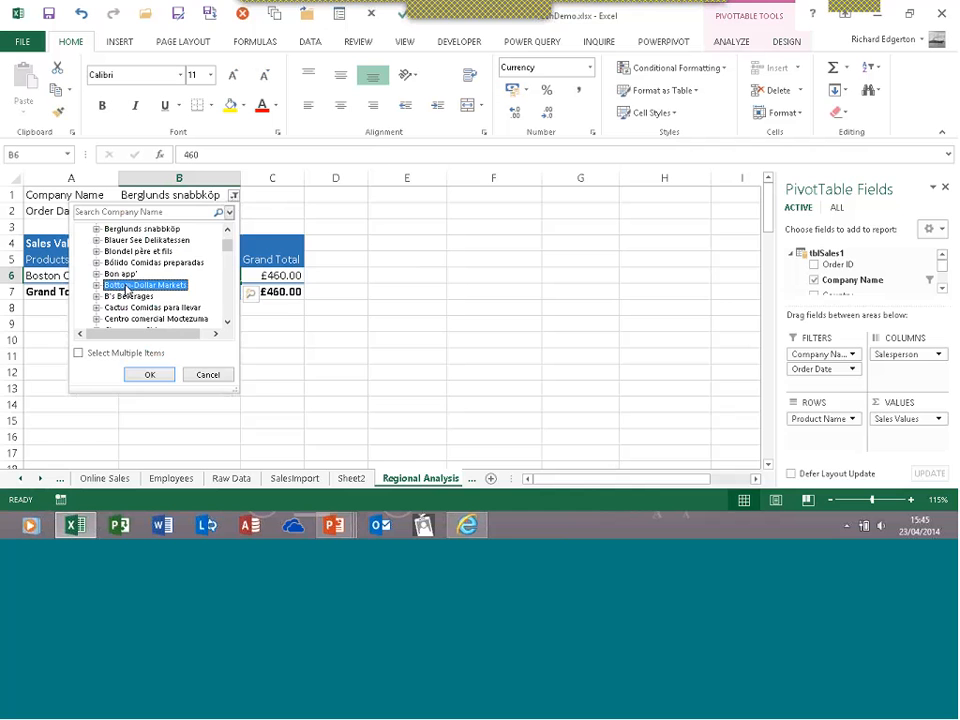
click(149, 374)
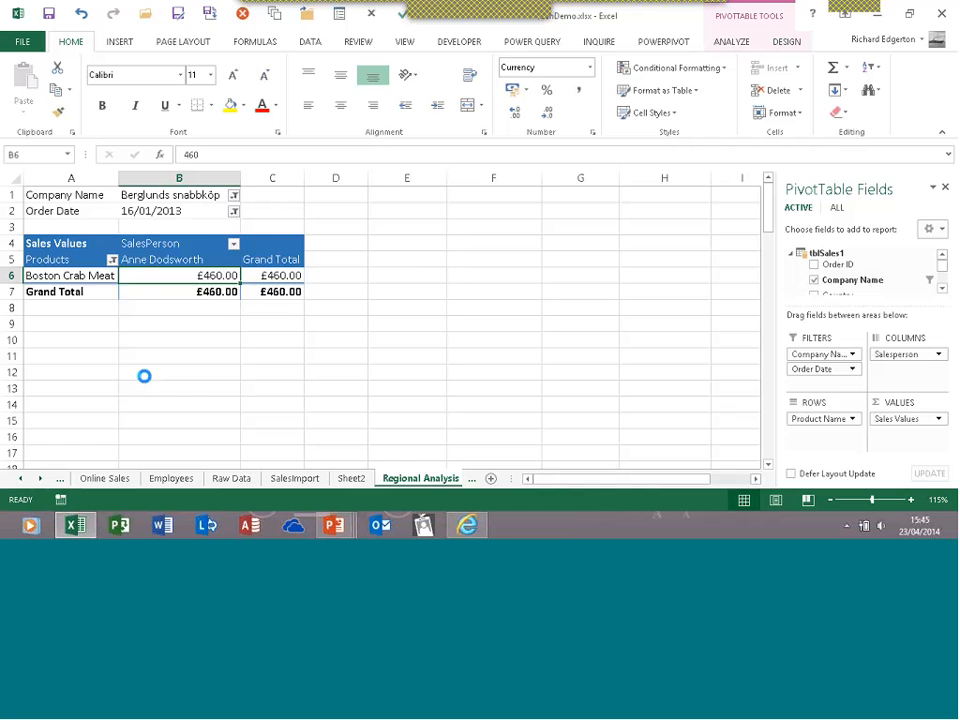
Reset both the Order Date and Company Name report filters to All
click(238, 212)
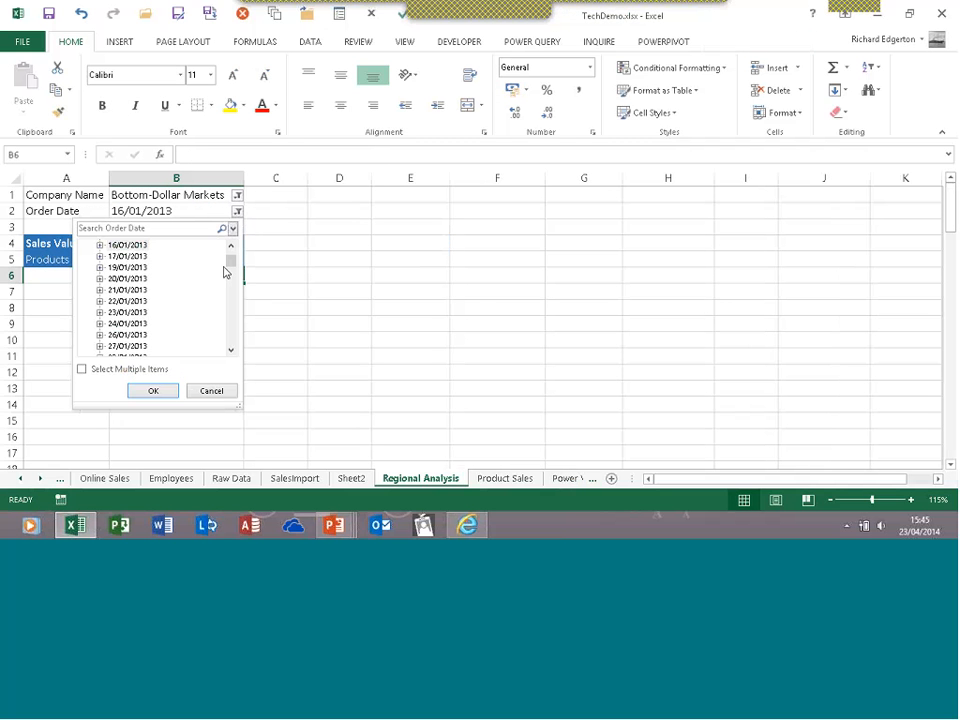
drag(228, 266, 232, 253)
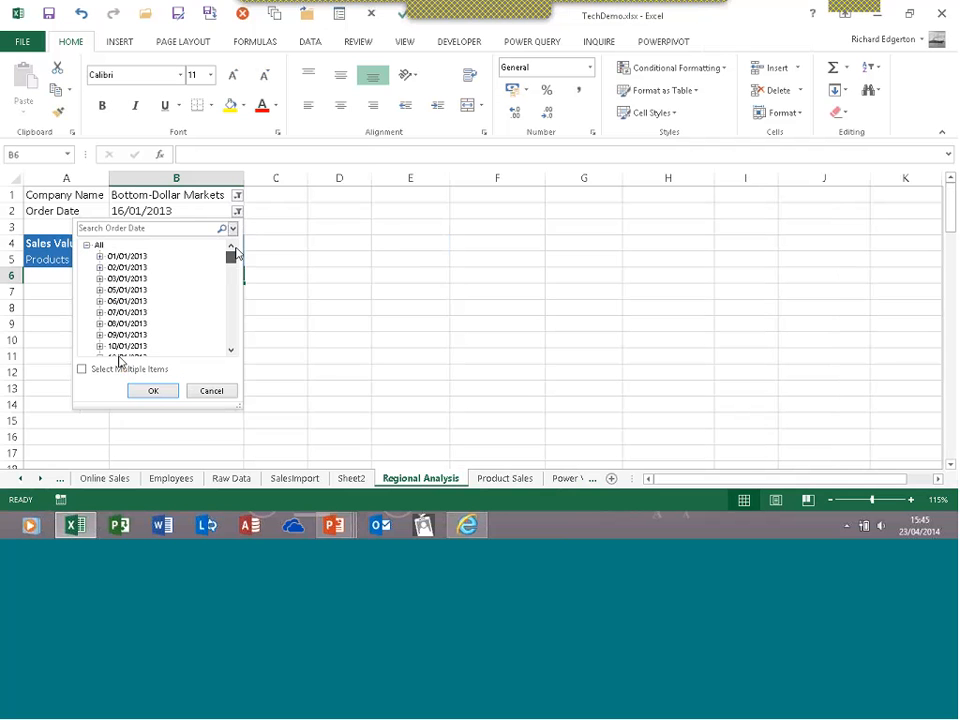
click(147, 389)
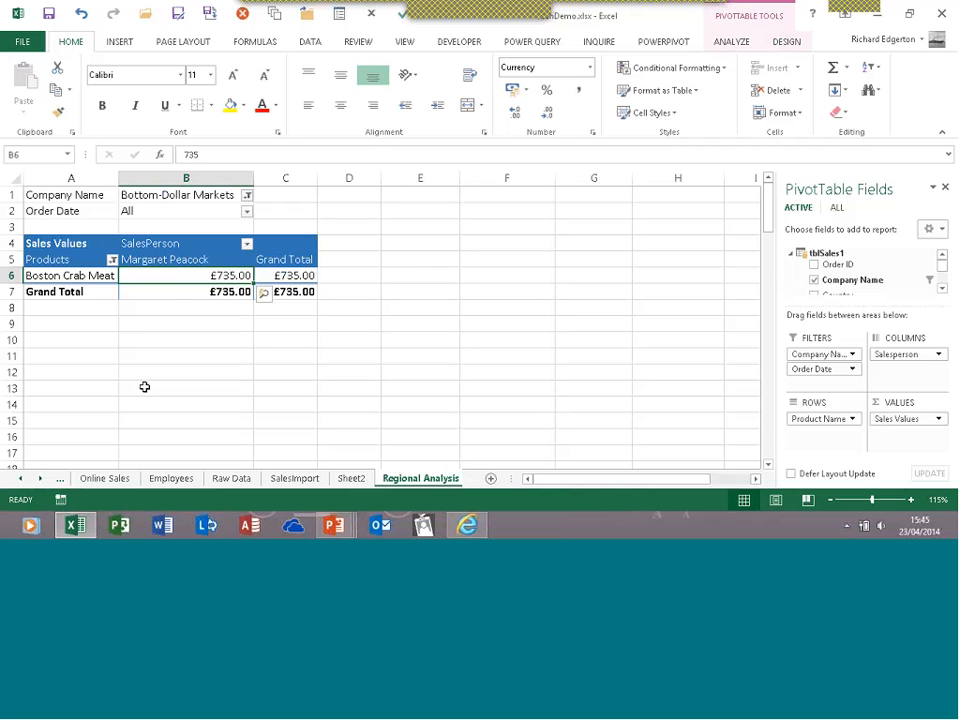
mouse_move(180, 275)
click(246, 195)
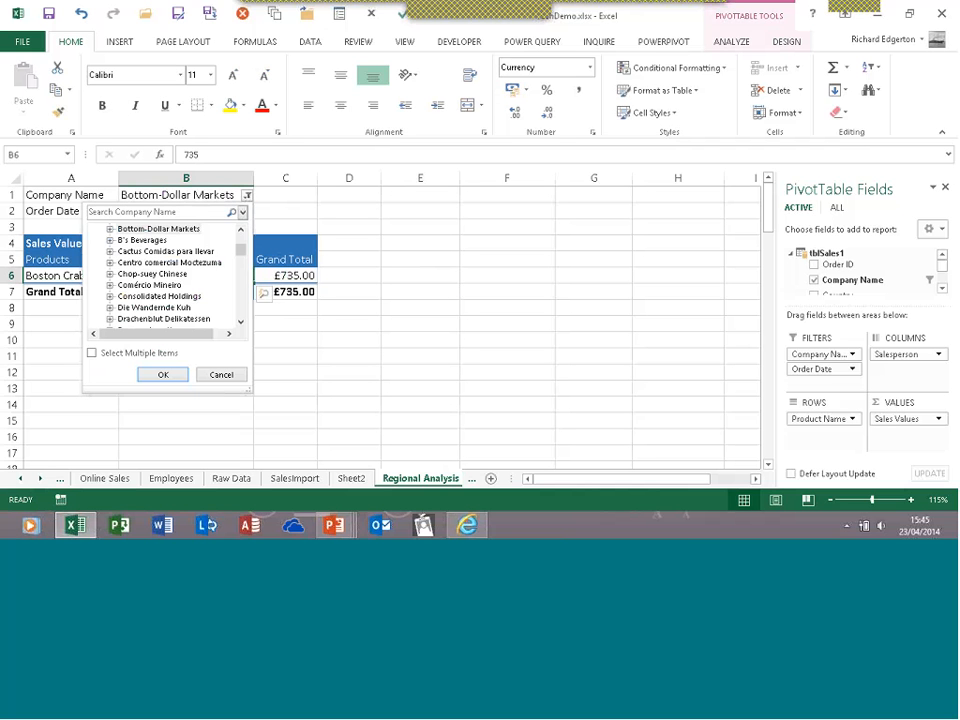
scroll(116, 236, up, 3)
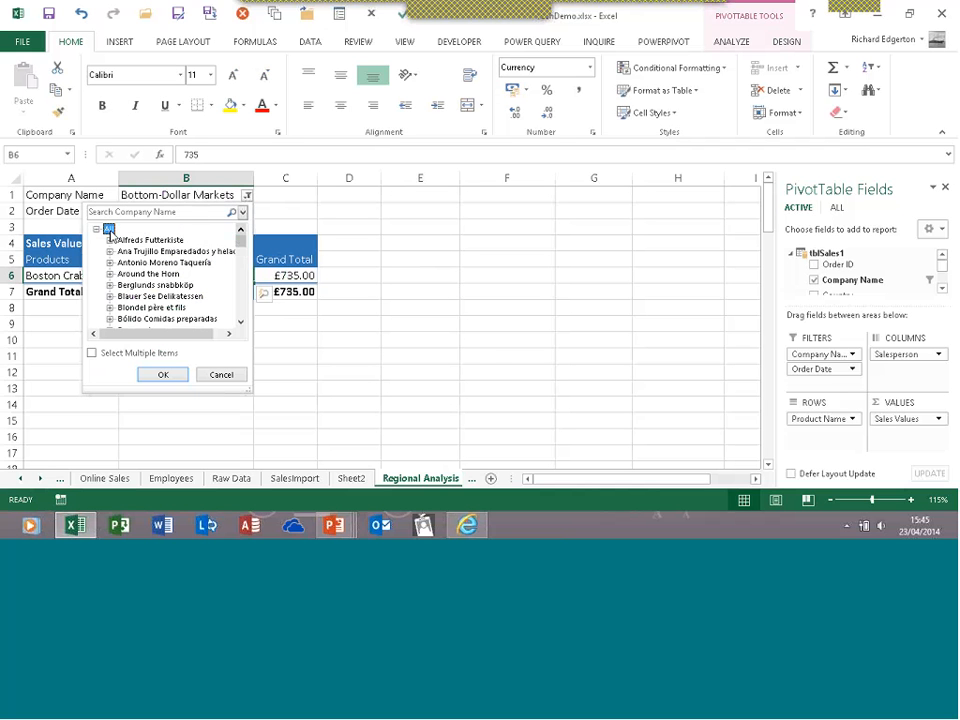
click(157, 370)
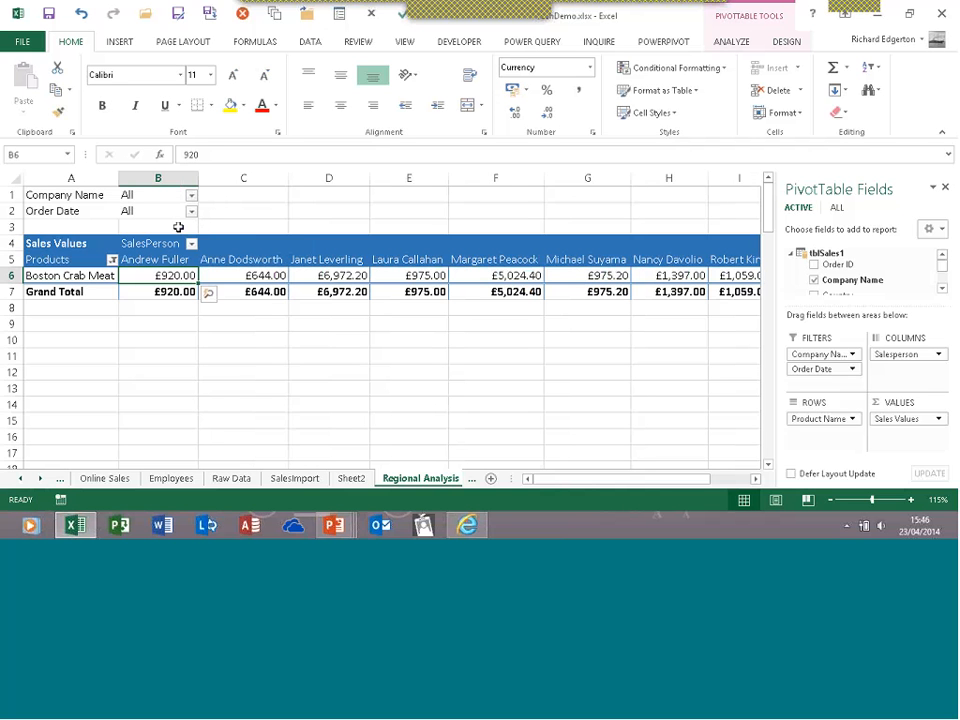
Tick every product in the Product Name filter so all products show
click(112, 260)
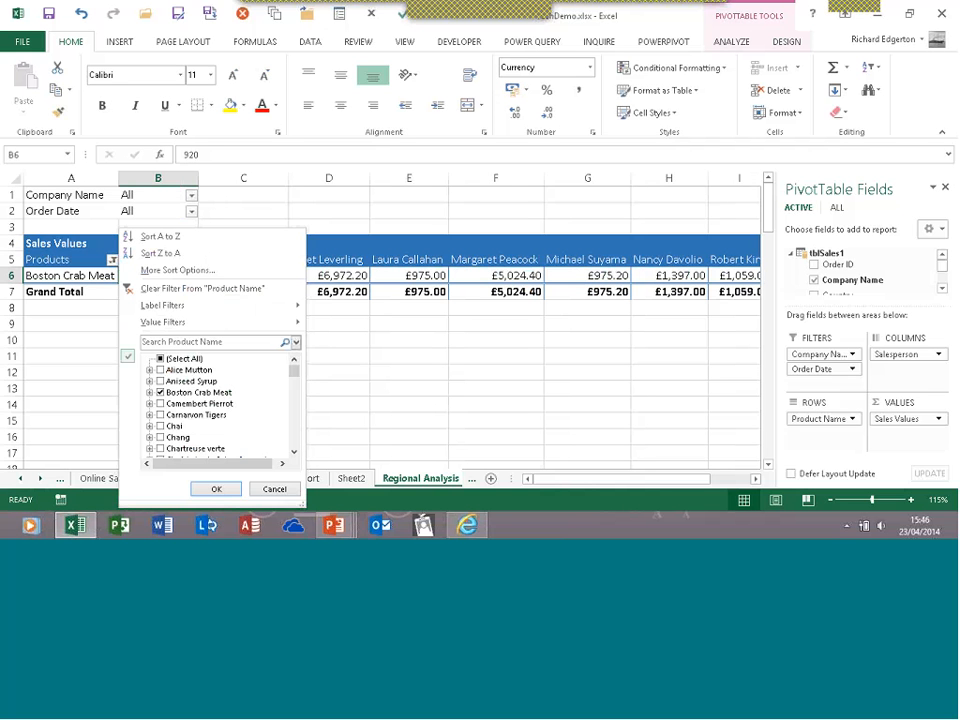
click(160, 358)
click(208, 489)
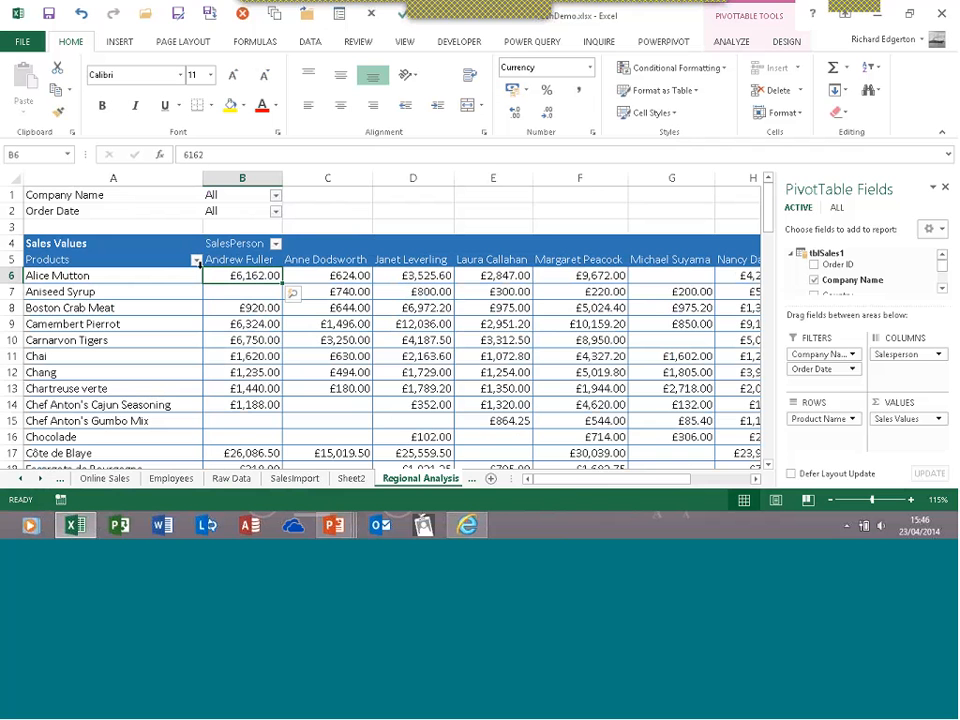
Undo repeatedly until Company Name is in Rows and Product Name is a report filter
click(82, 14)
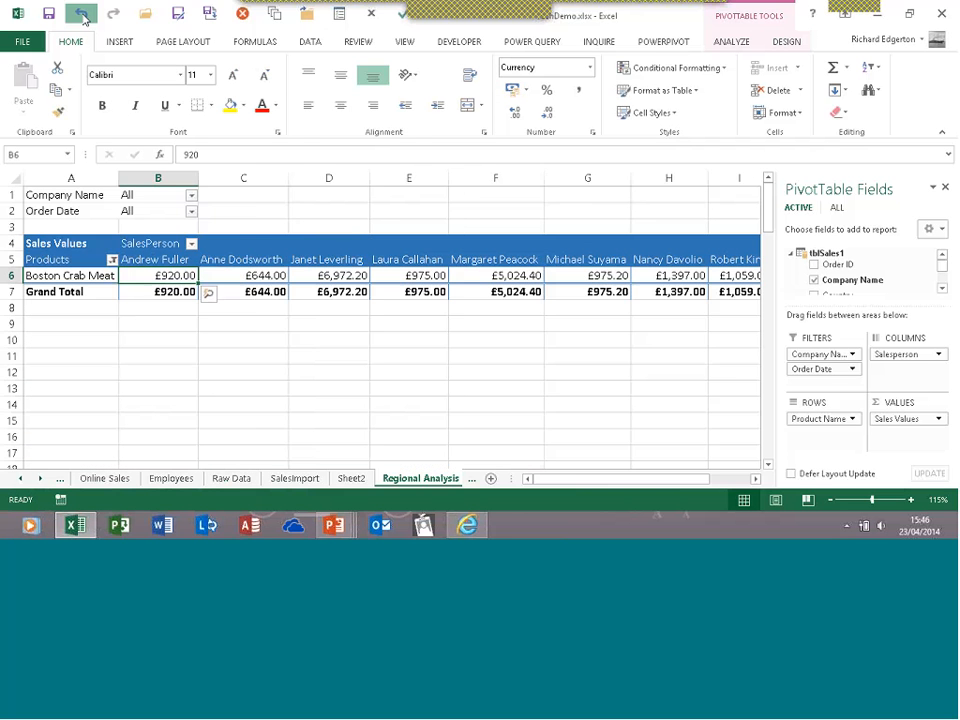
click(82, 14)
click(82, 14)
click(82, 14)
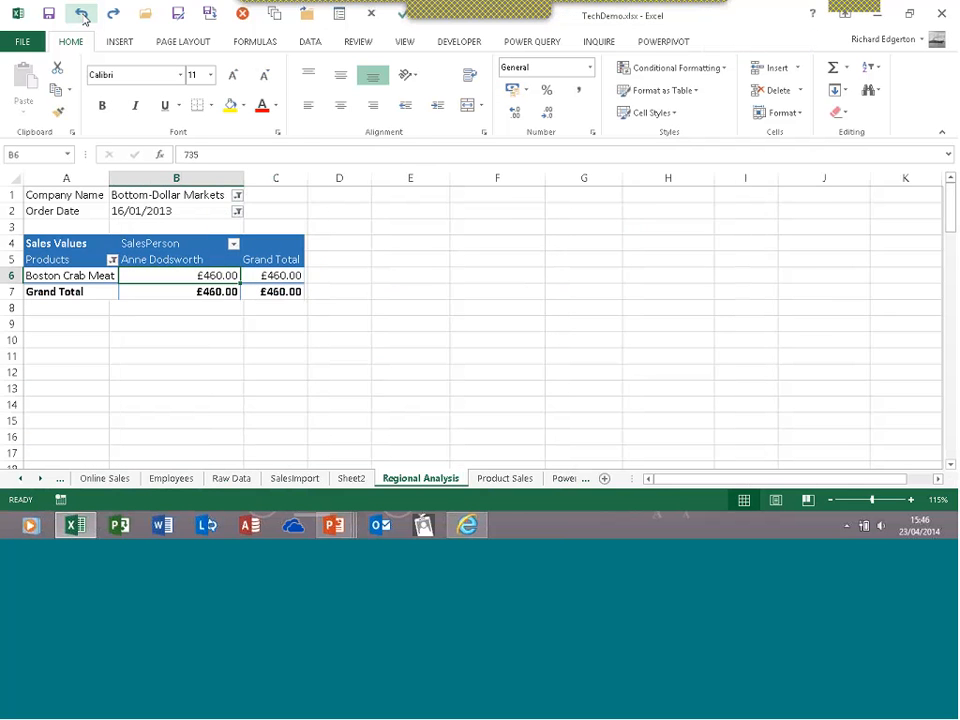
click(82, 14)
click(82, 14)
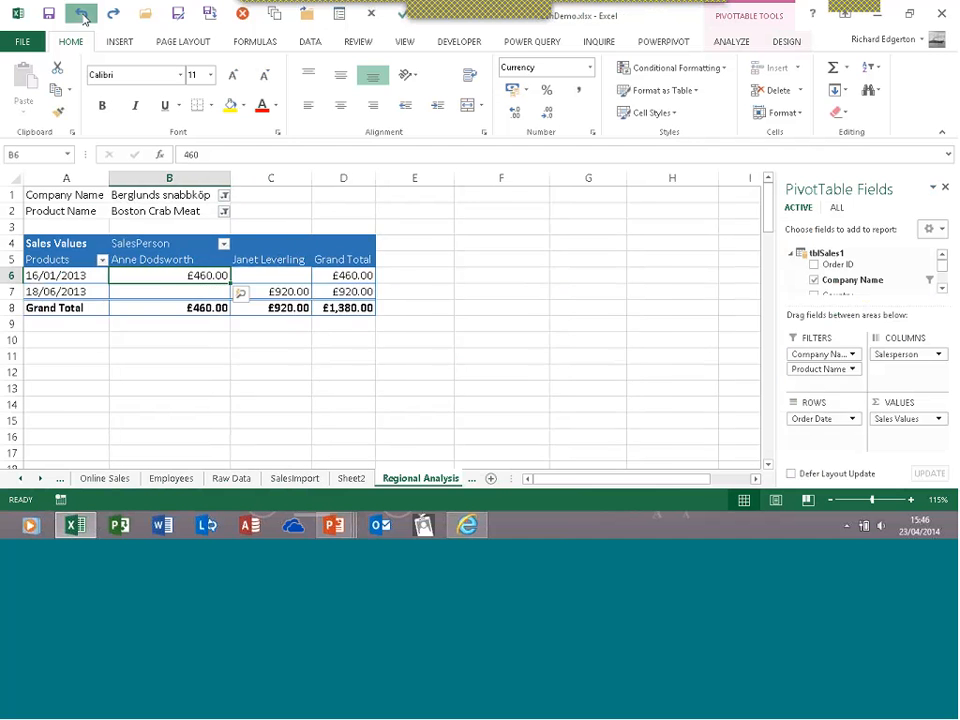
click(82, 14)
click(82, 14)
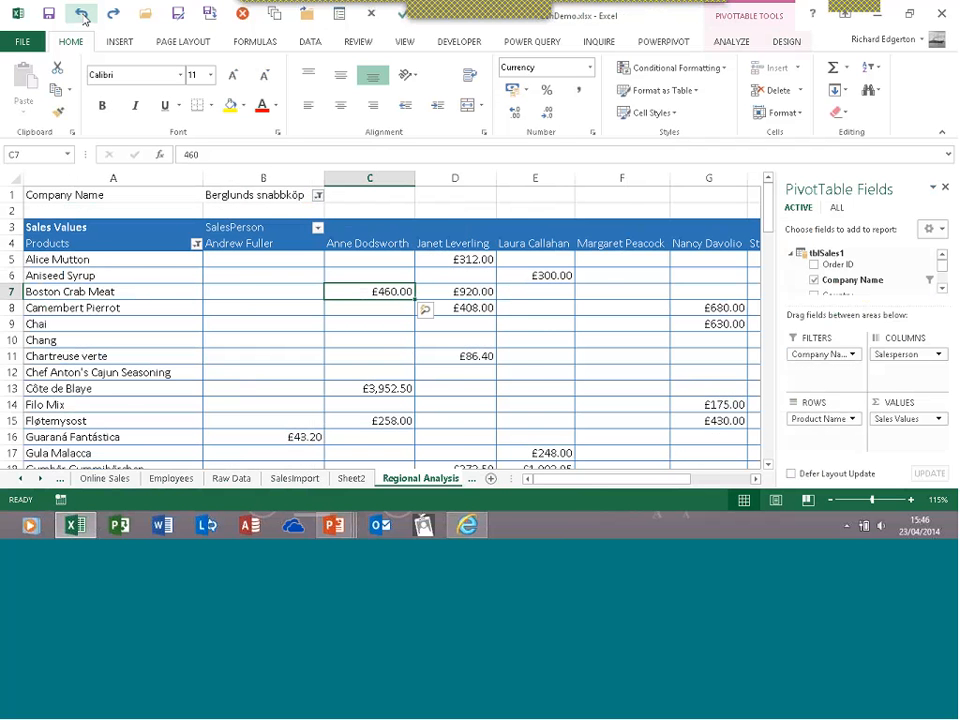
click(82, 14)
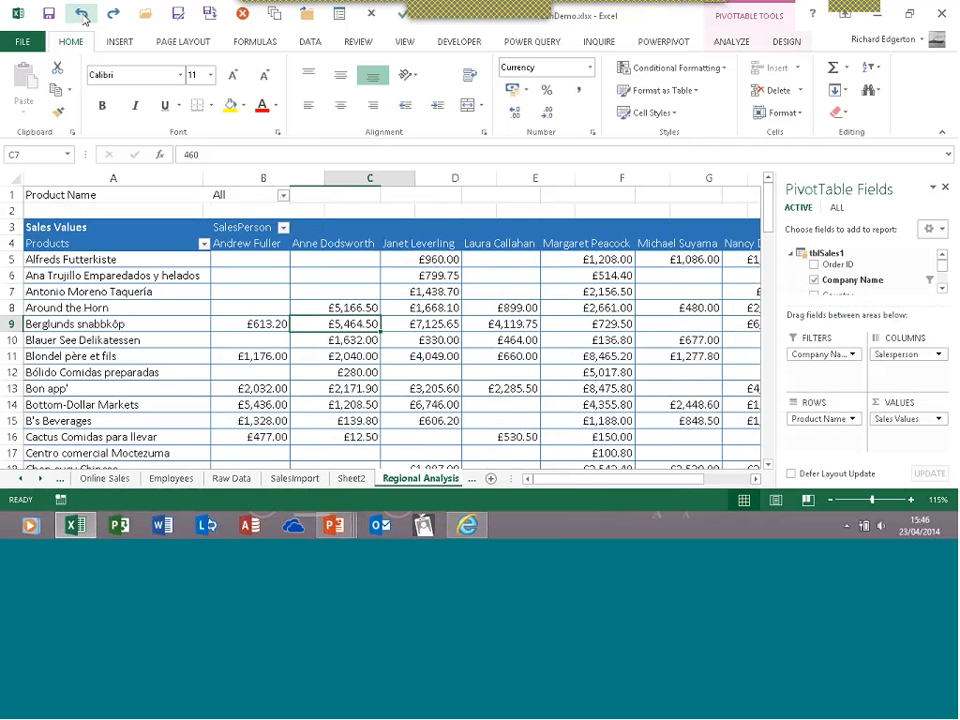
click(82, 14)
click(82, 14)
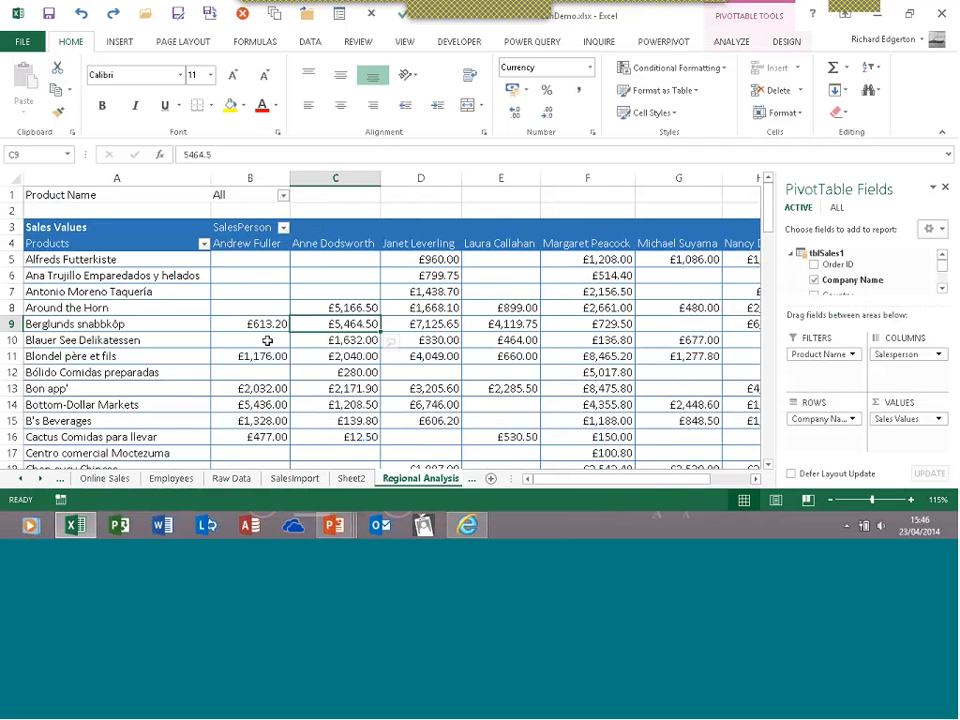
Select several salespeople's Berglunds snabbköp values, then the Berglunds snabbköp company label
key(Left)
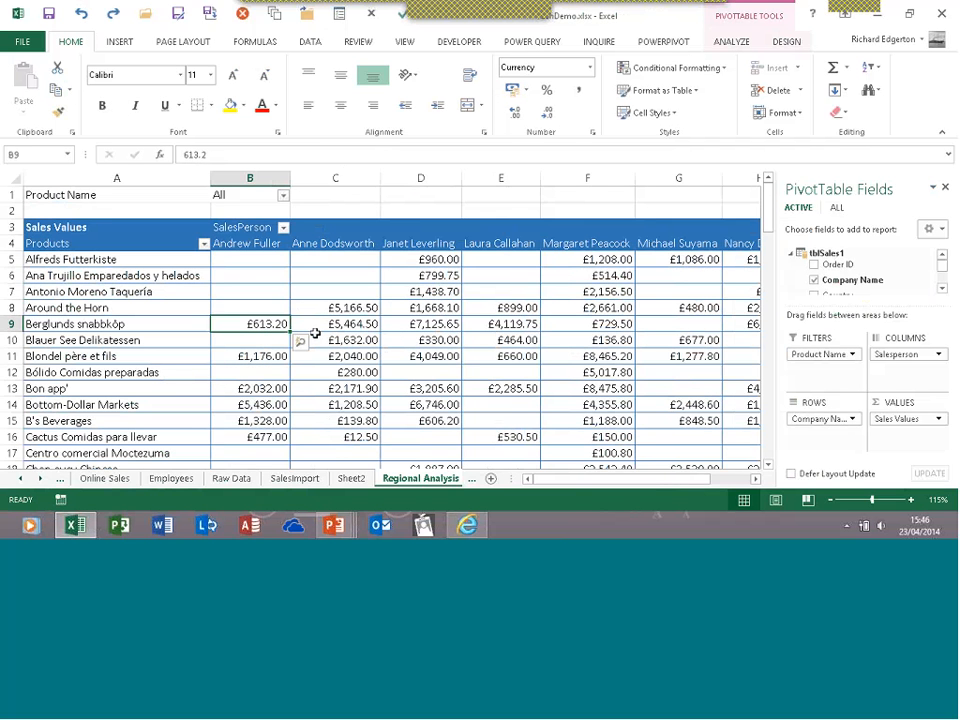
key(Right)
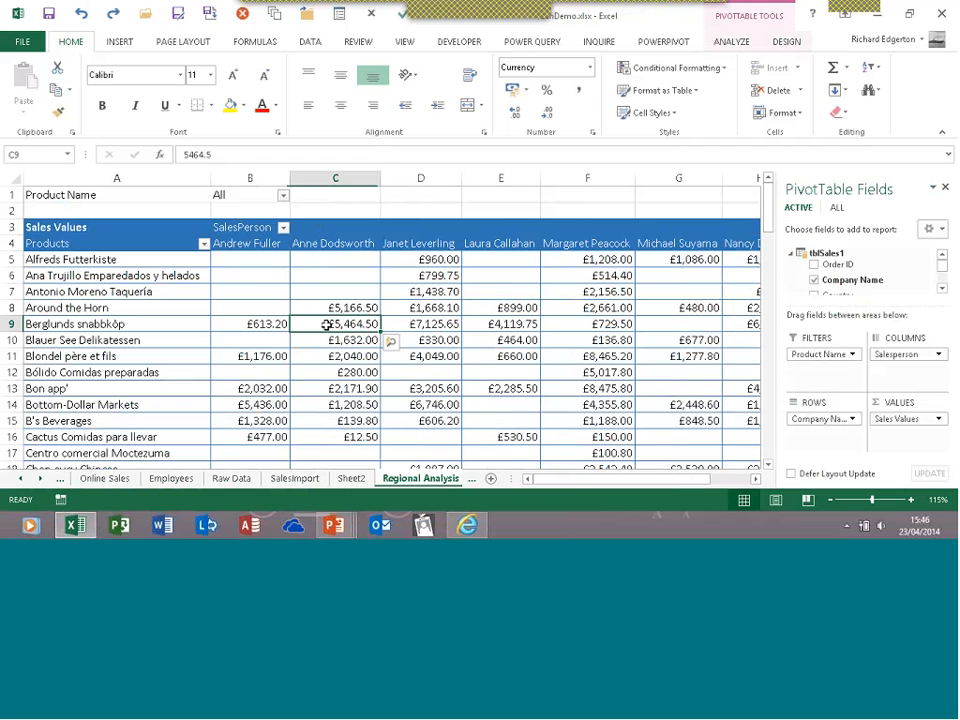
key(Left)
click(508, 321)
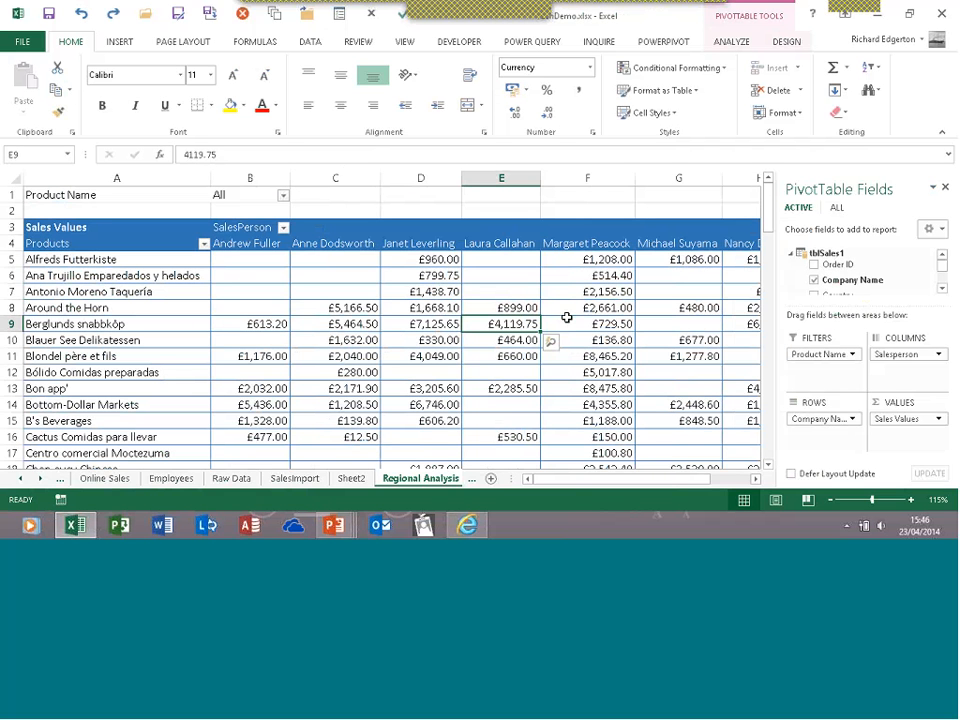
click(129, 325)
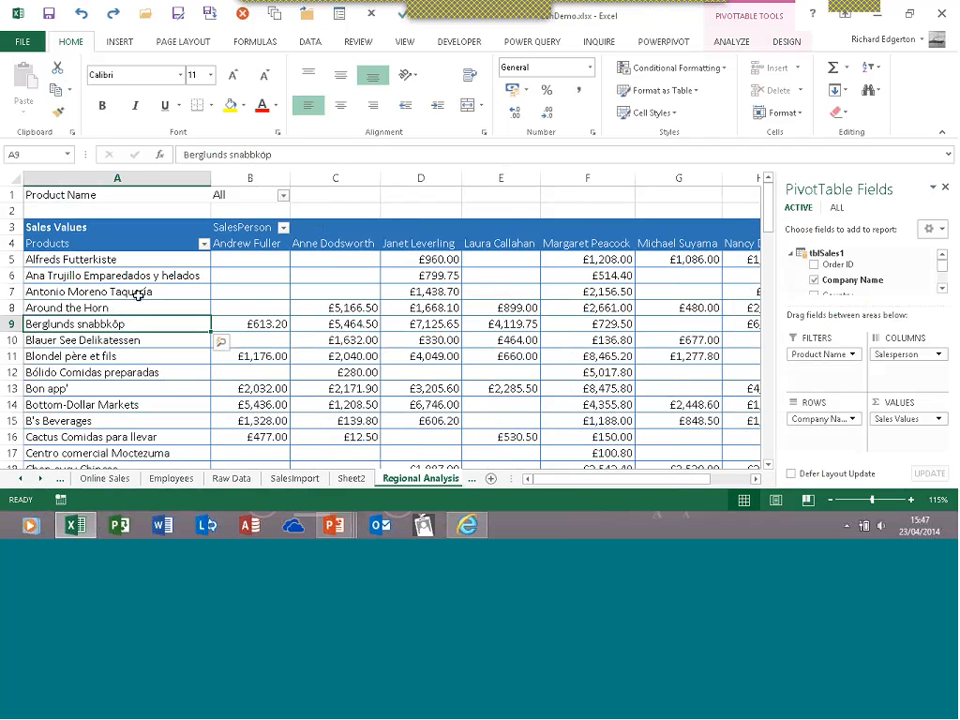
click(79, 12)
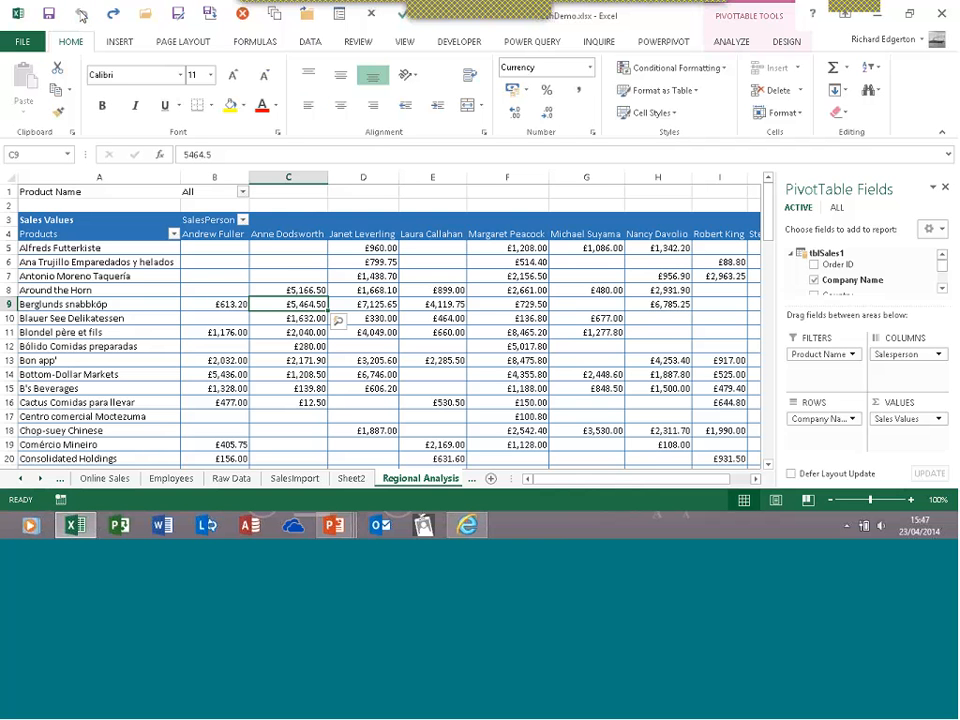
click(279, 331)
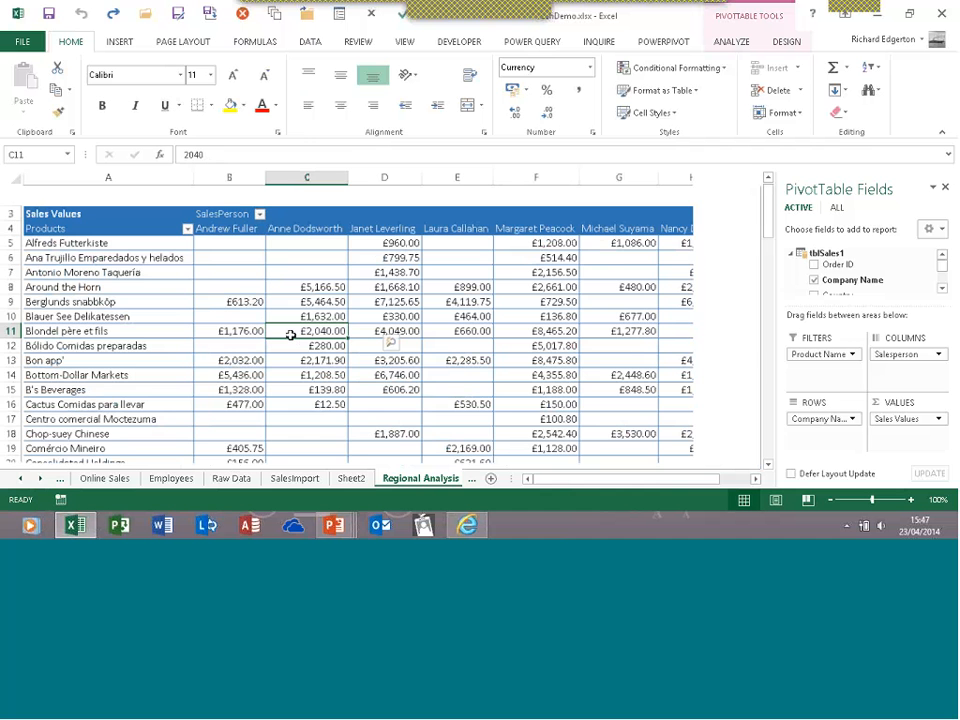
drag(546, 481, 411, 382)
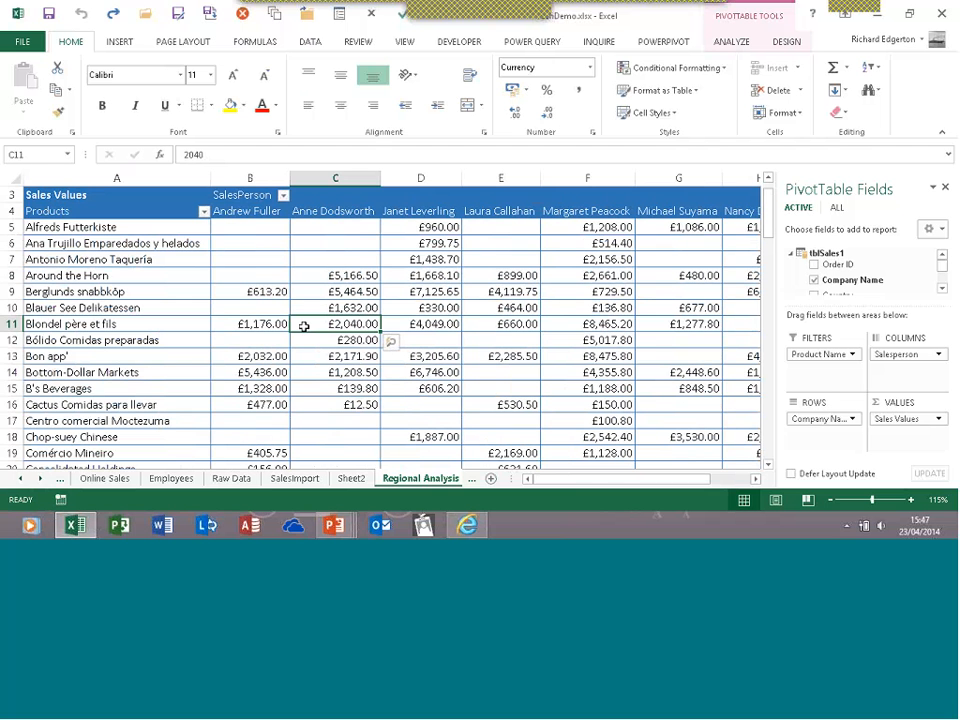
mouse_move(303, 326)
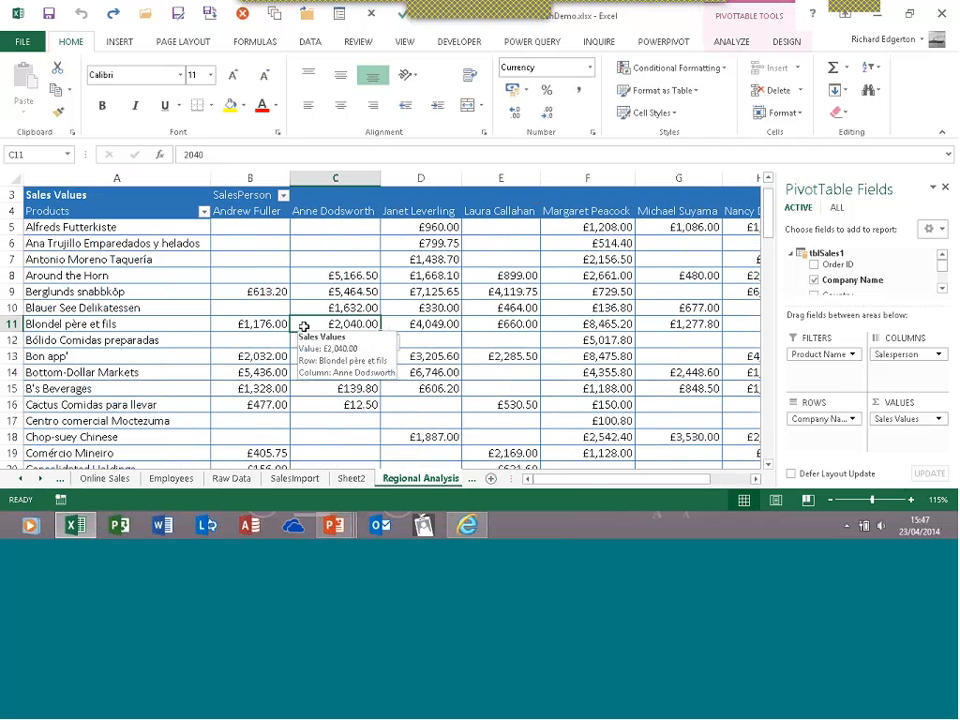
Review the pivot under PivotTable Analyze, then switch to the Data ribbon's connection commands
click(732, 45)
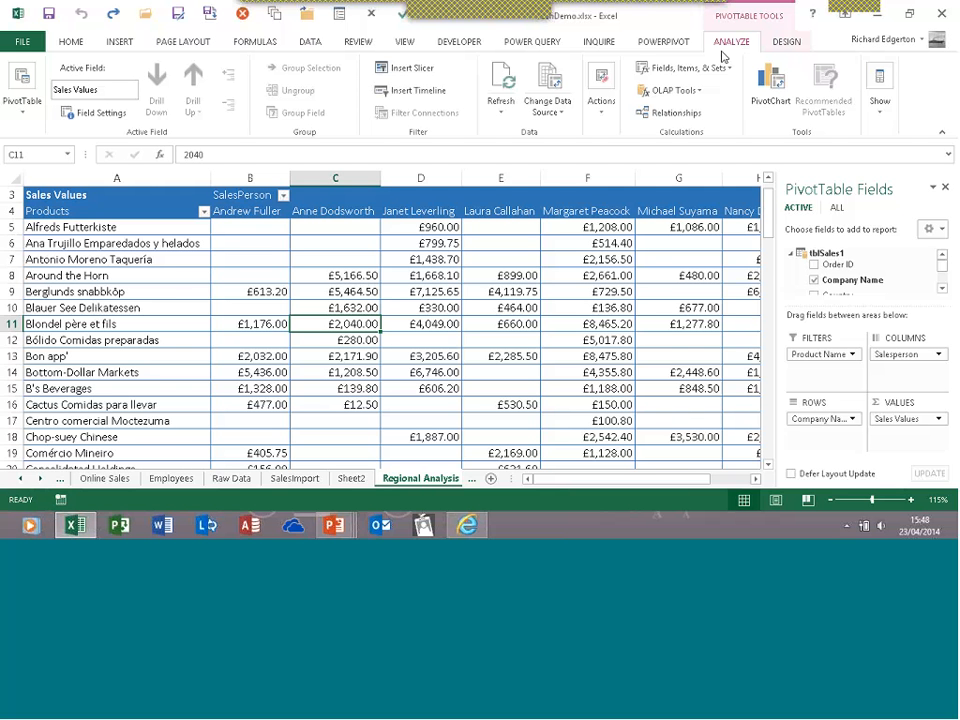
mouse_move(359, 318)
mouse_move(346, 345)
mouse_move(415, 293)
click(310, 42)
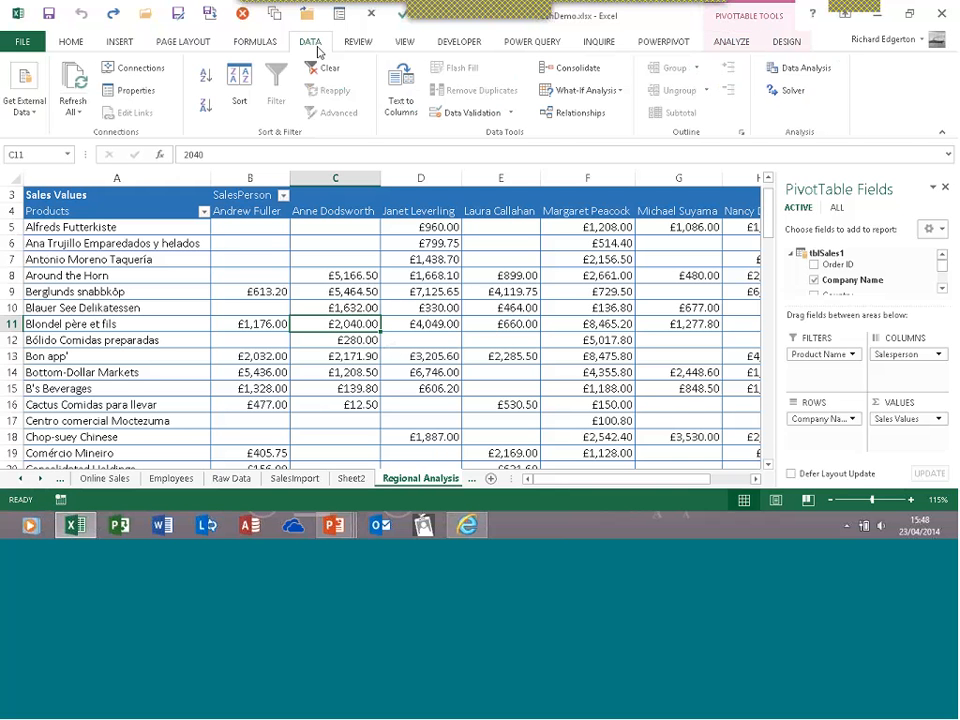
Review the Power Query, TechDbase and data model connections in Workbook Connections, then close it
click(118, 68)
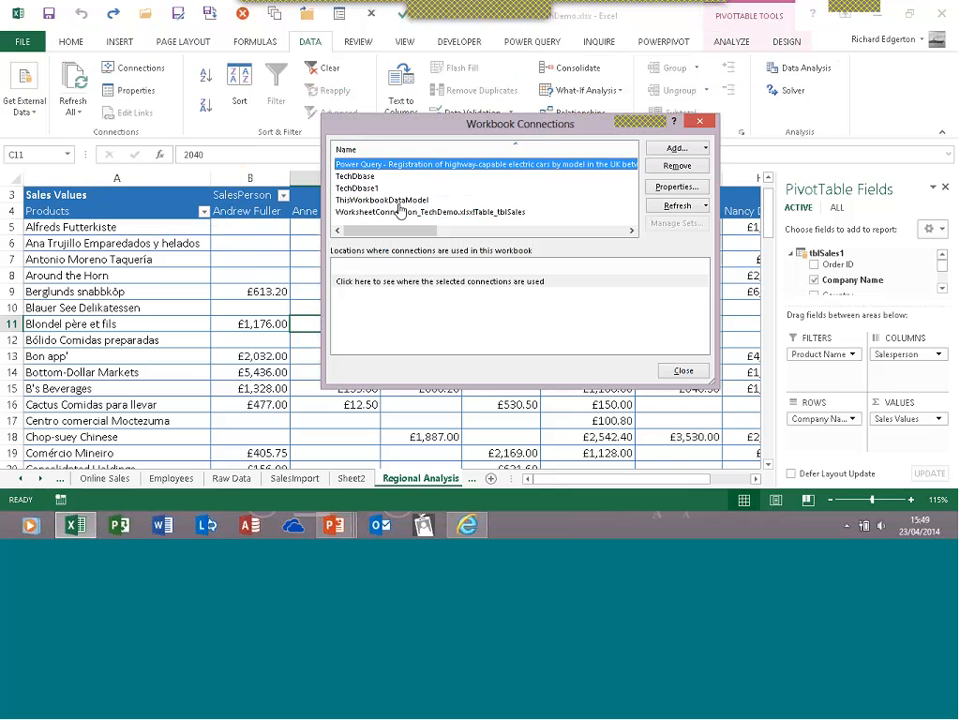
click(700, 122)
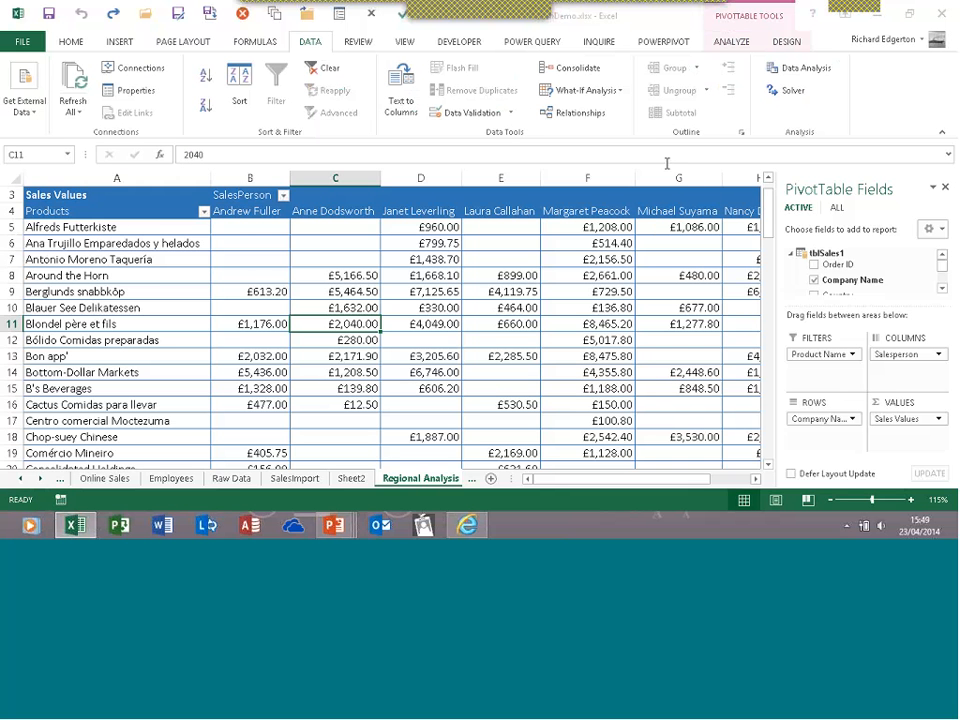
Insert slicers for the Country and Product Name fields on the pivot table
click(724, 43)
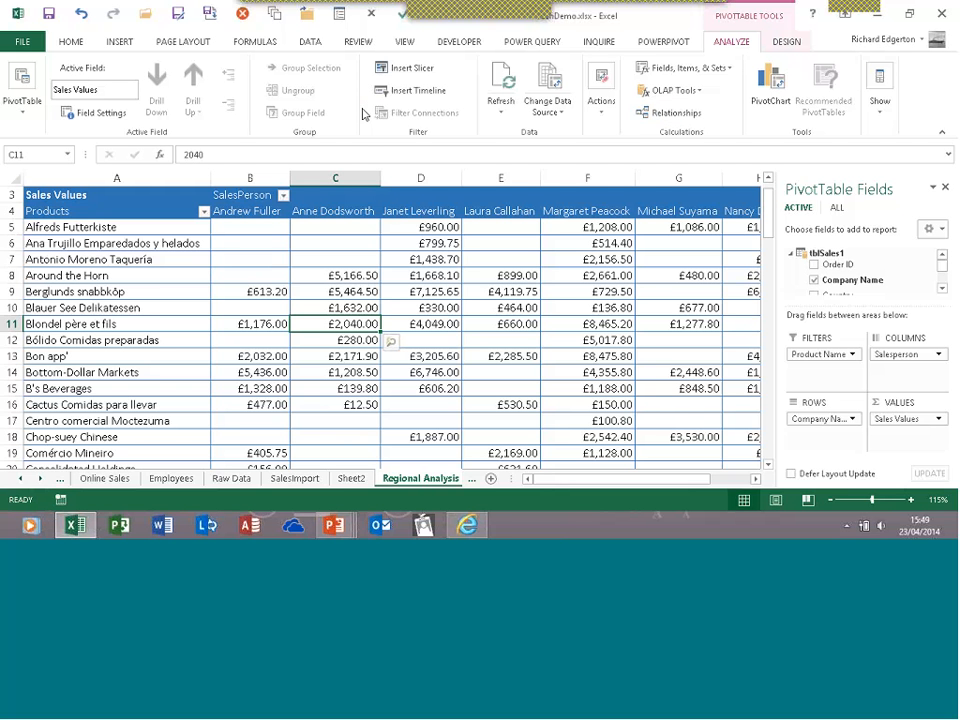
click(412, 69)
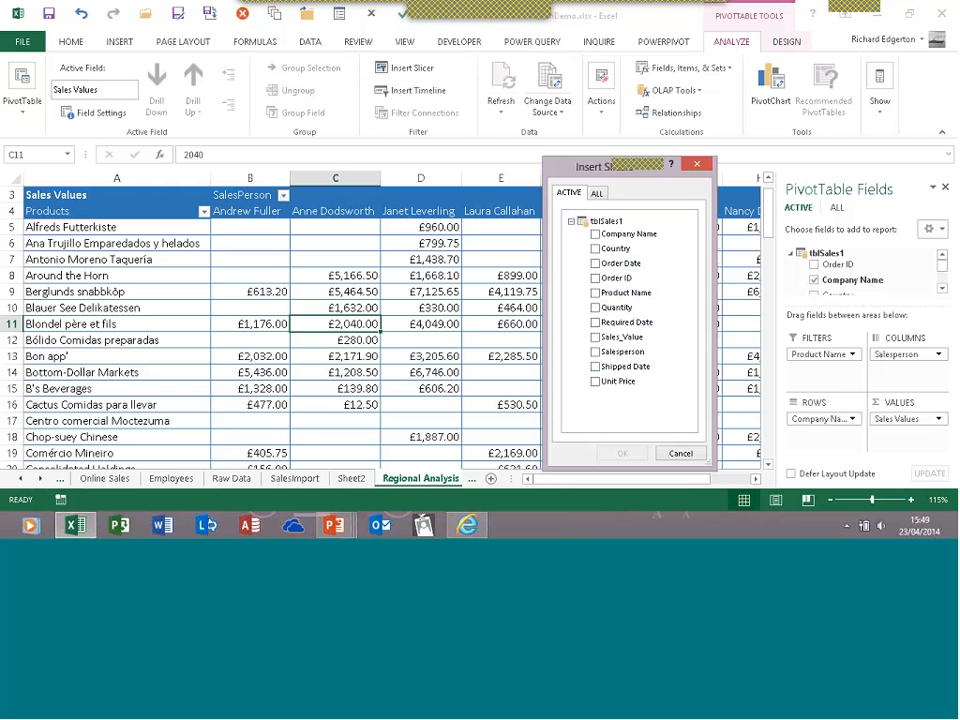
click(598, 249)
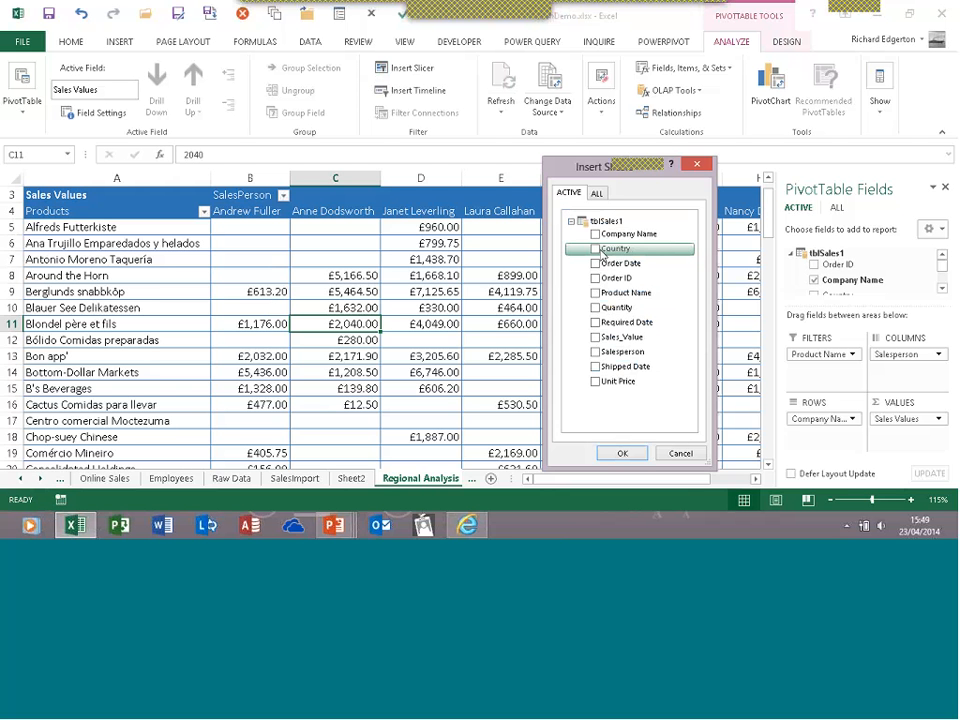
click(597, 249)
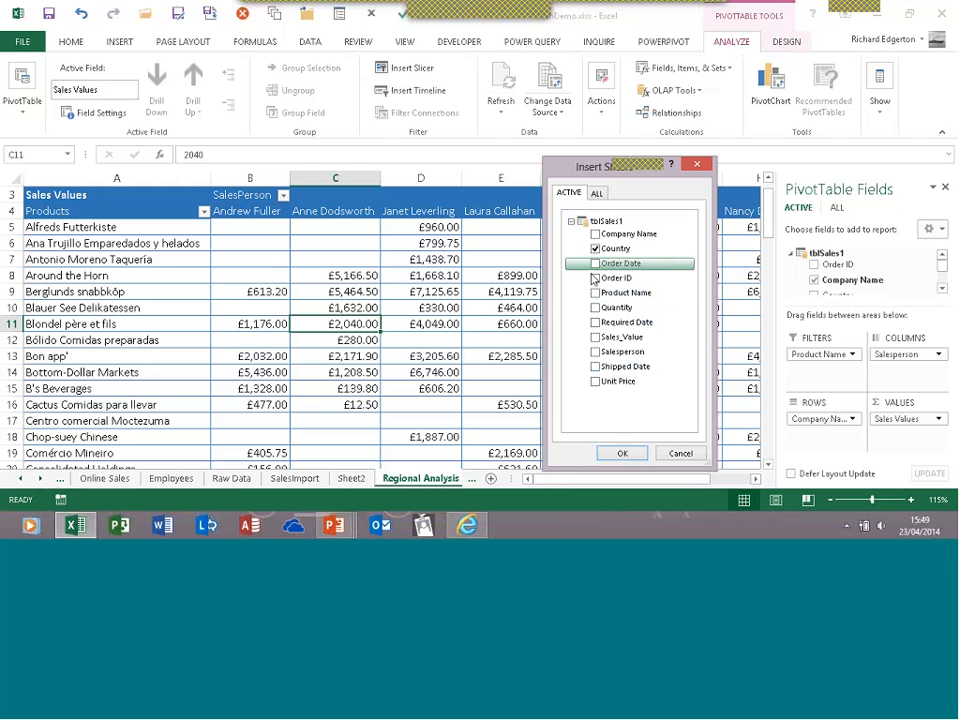
click(596, 294)
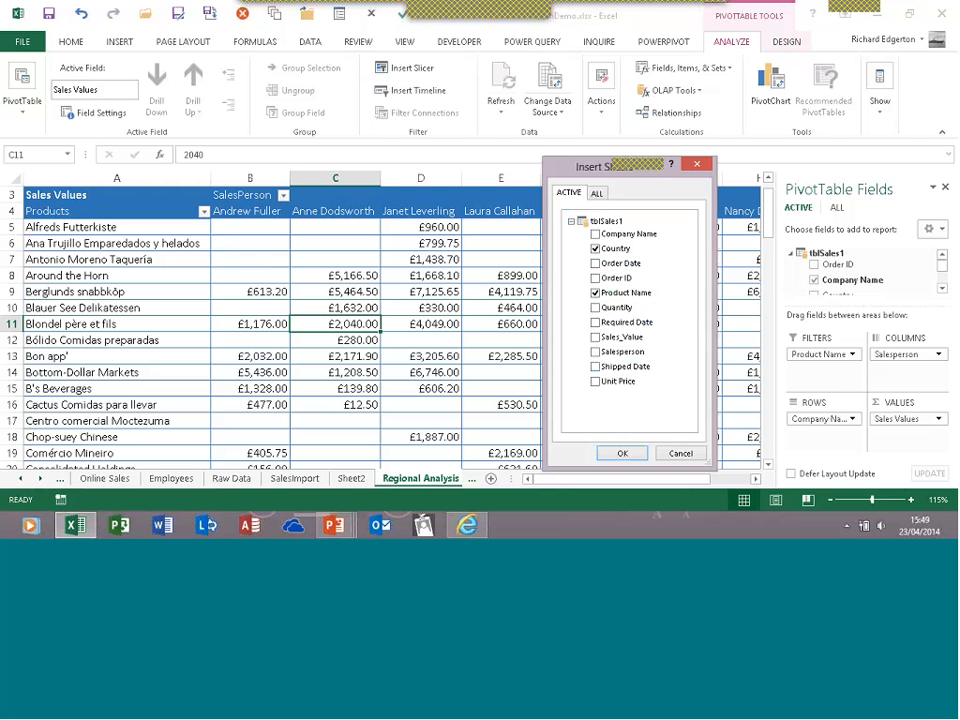
click(622, 454)
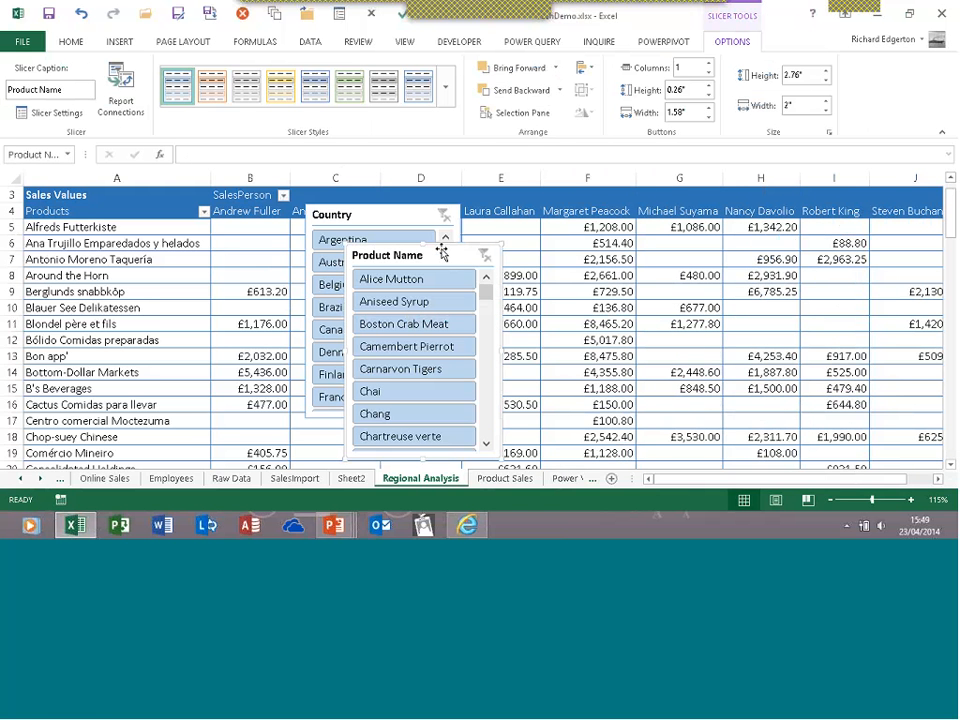
Place the two slicers side by side and give the Country slicer a green style
drag(441, 253, 719, 235)
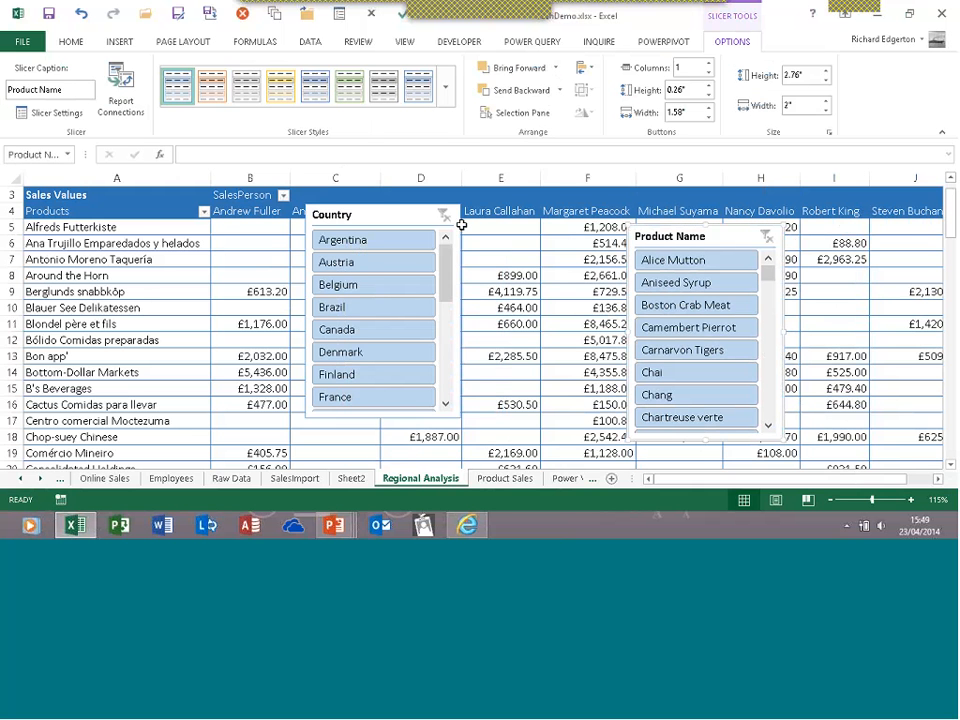
drag(424, 213, 546, 236)
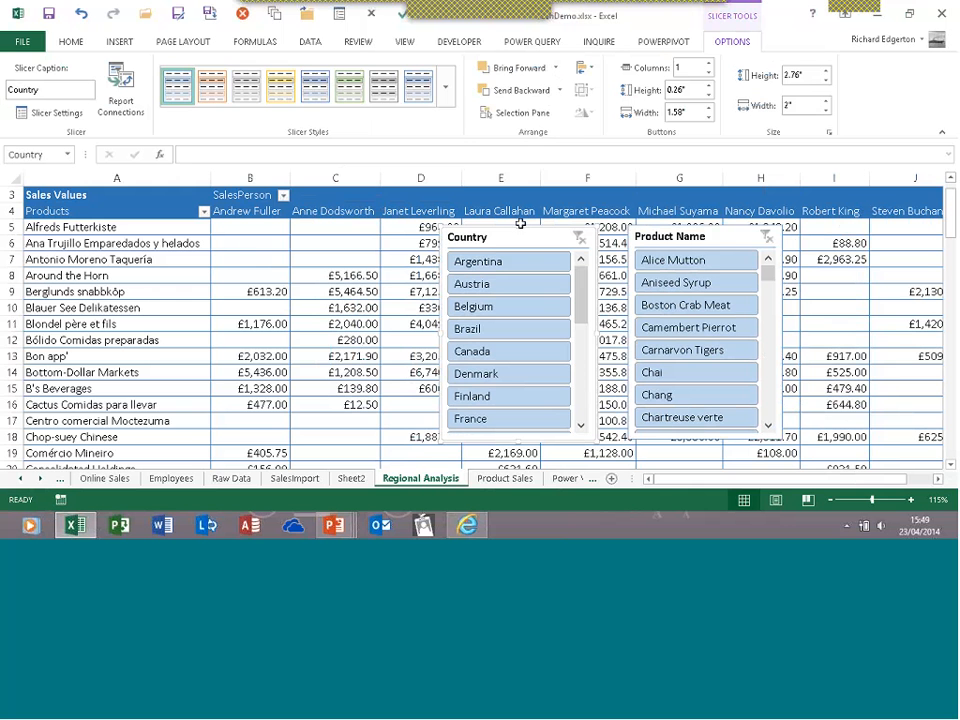
click(446, 87)
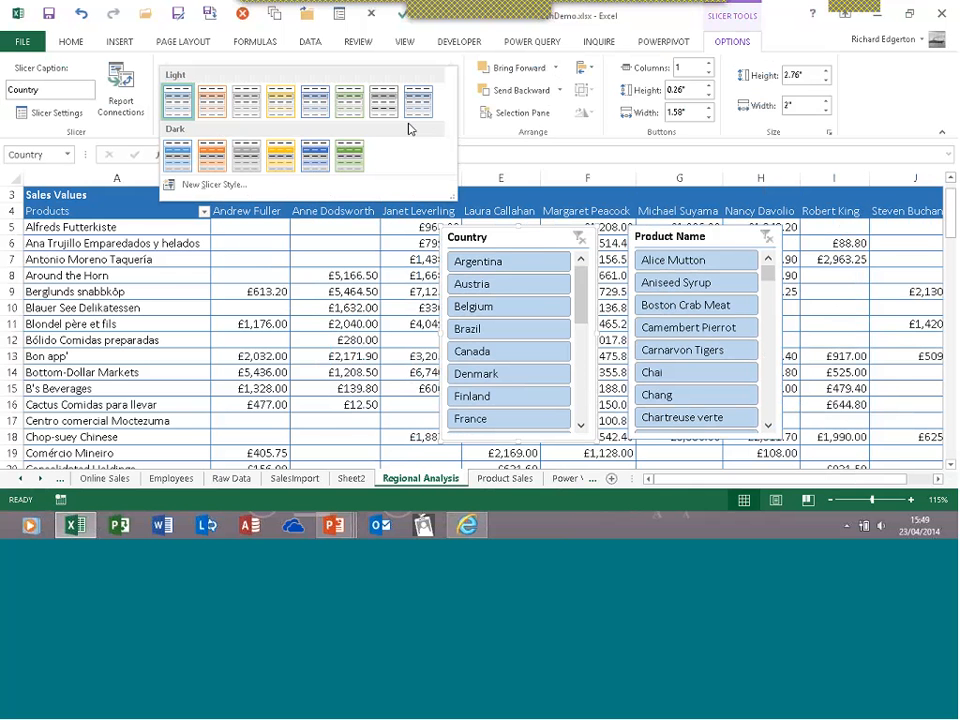
click(282, 160)
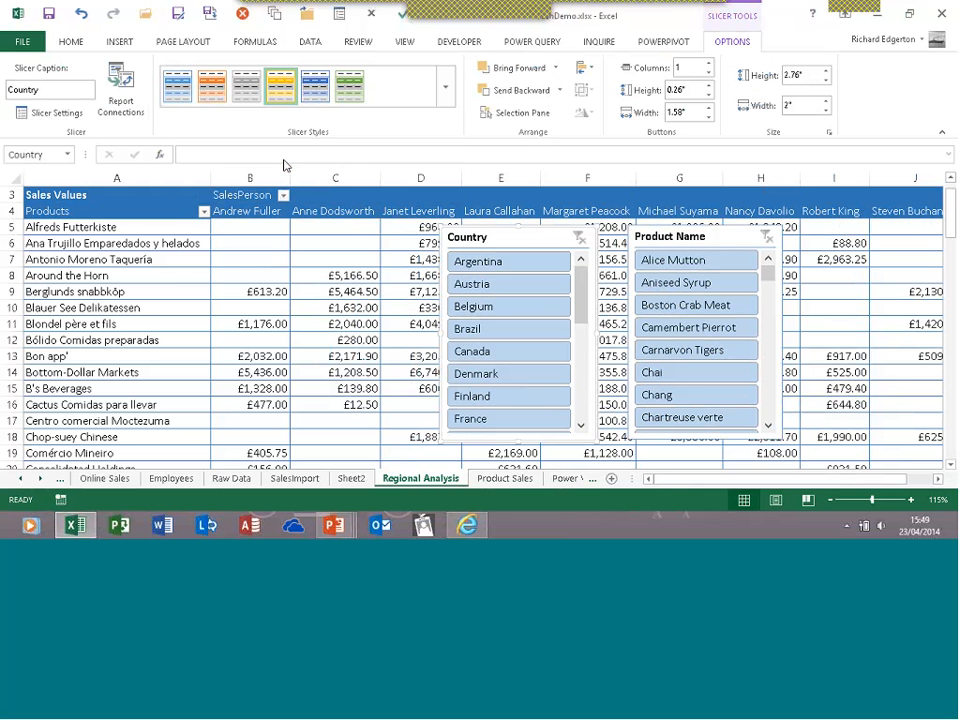
click(315, 90)
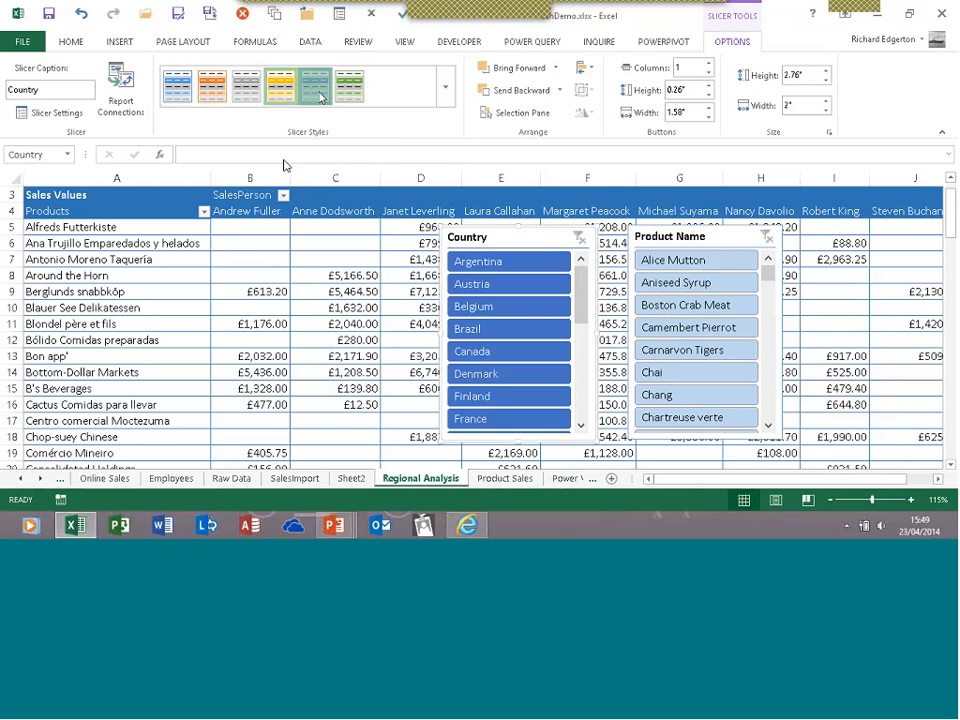
click(339, 97)
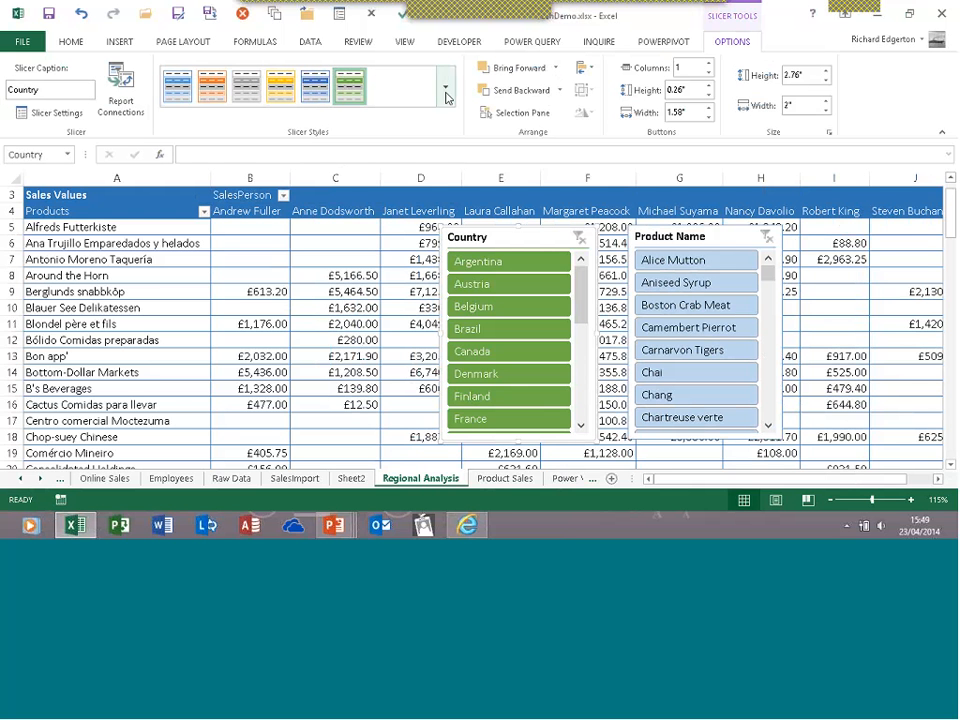
Give the Product Name slicer a dark orange style and fine-tune the slicer positions
click(662, 240)
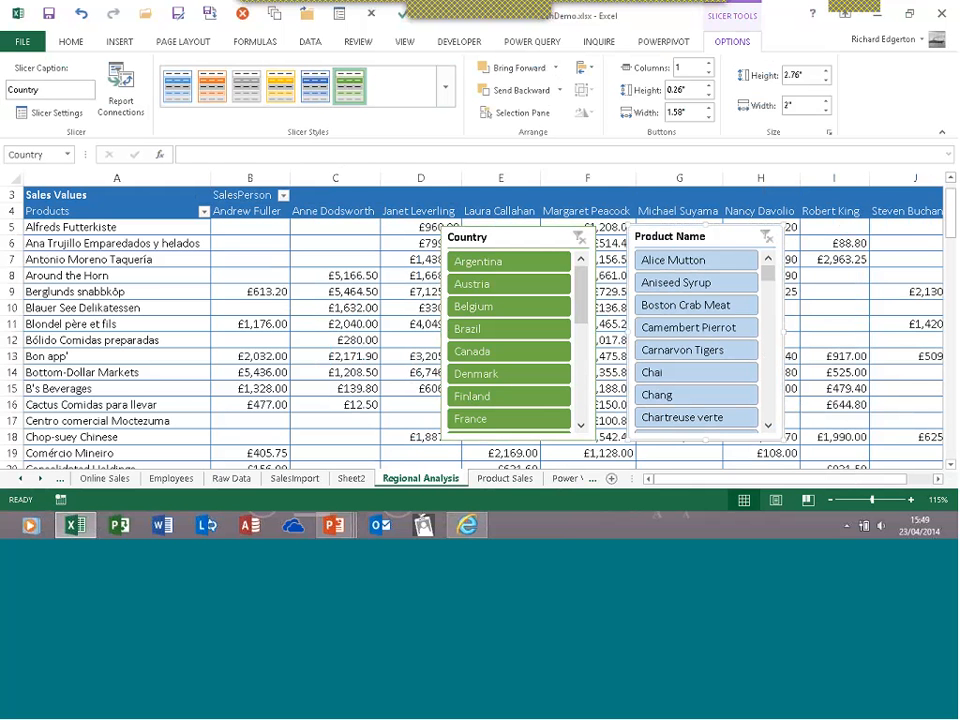
click(447, 91)
click(212, 155)
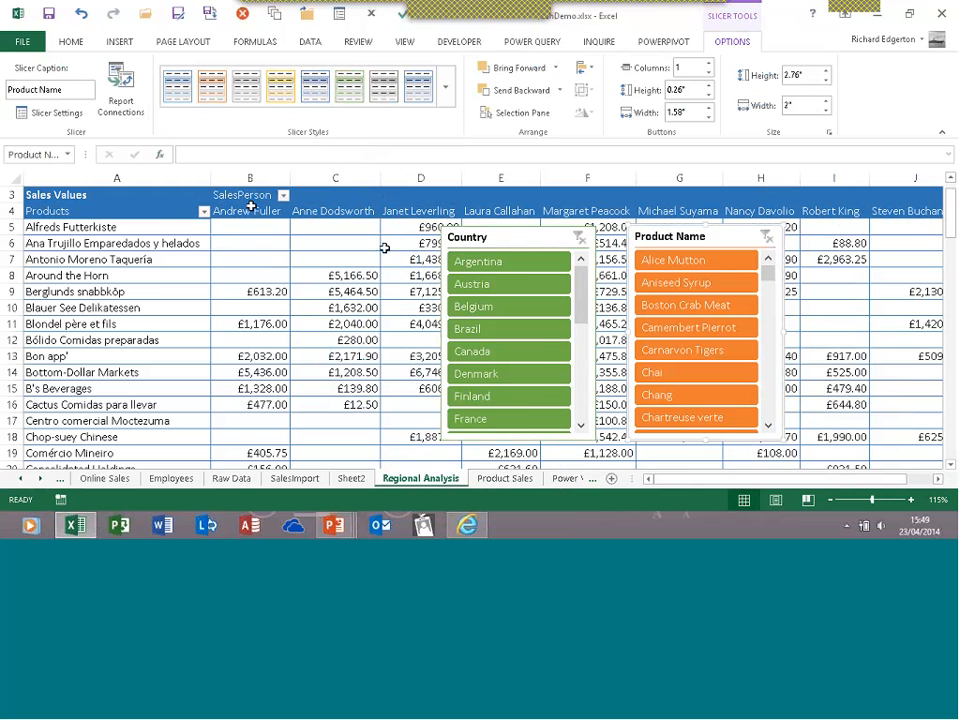
drag(512, 238, 530, 238)
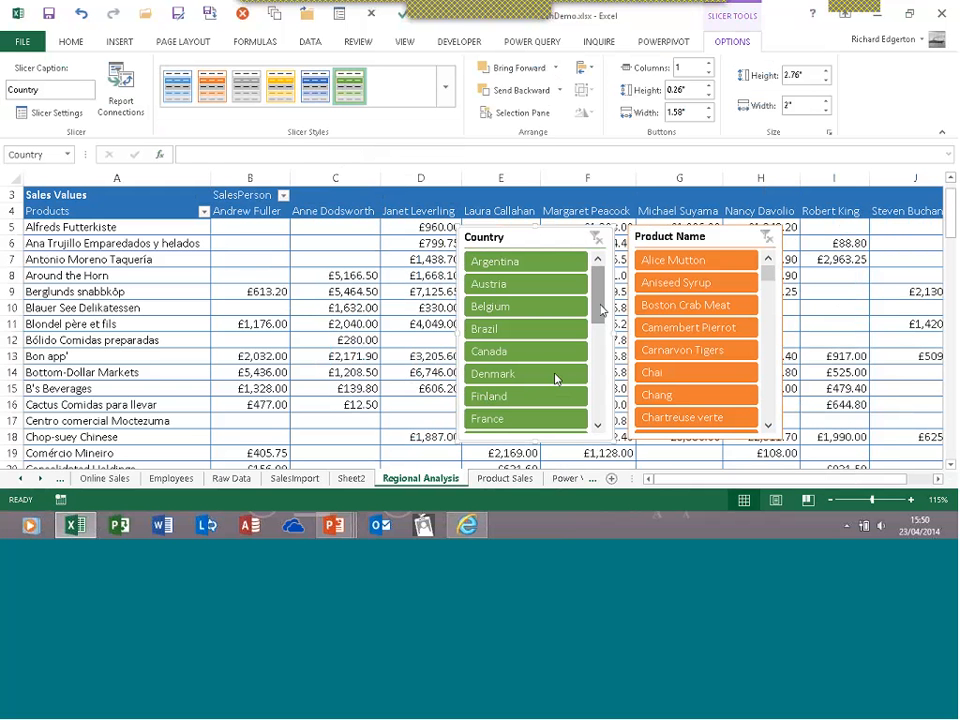
drag(601, 310, 594, 424)
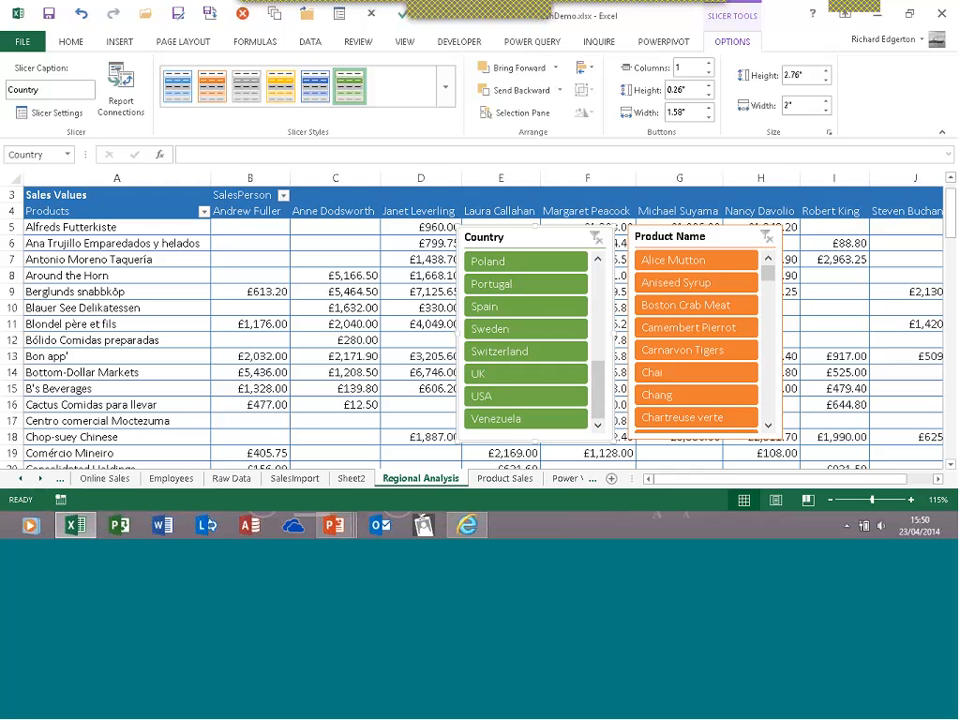
Filter the pivot to UK in the Country slicer, keeping the slicer beside Product Name
click(507, 384)
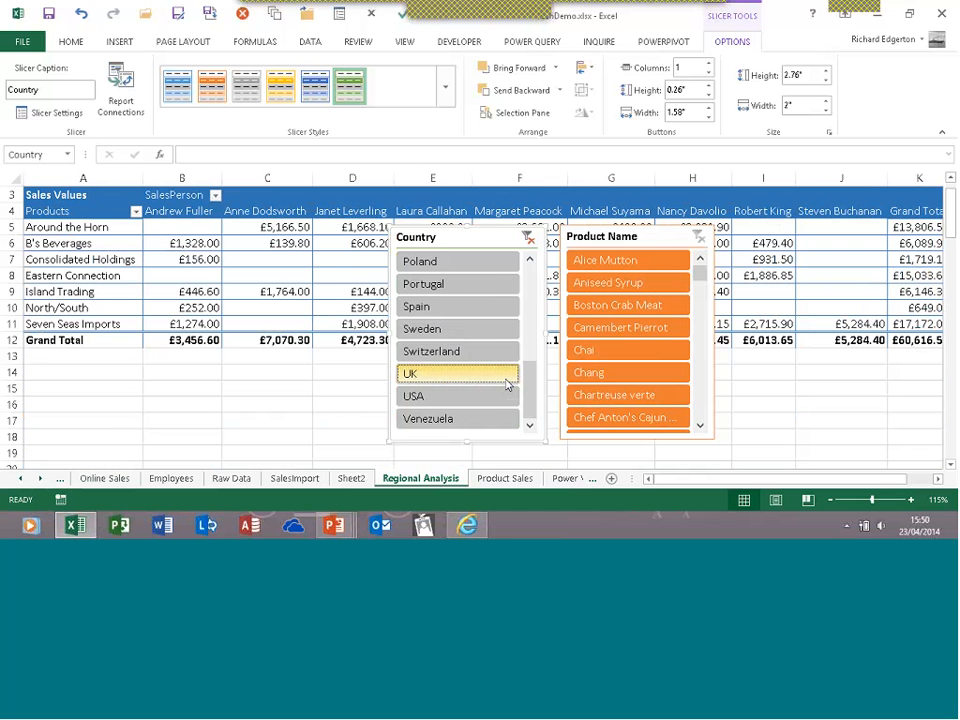
drag(470, 224, 437, 270)
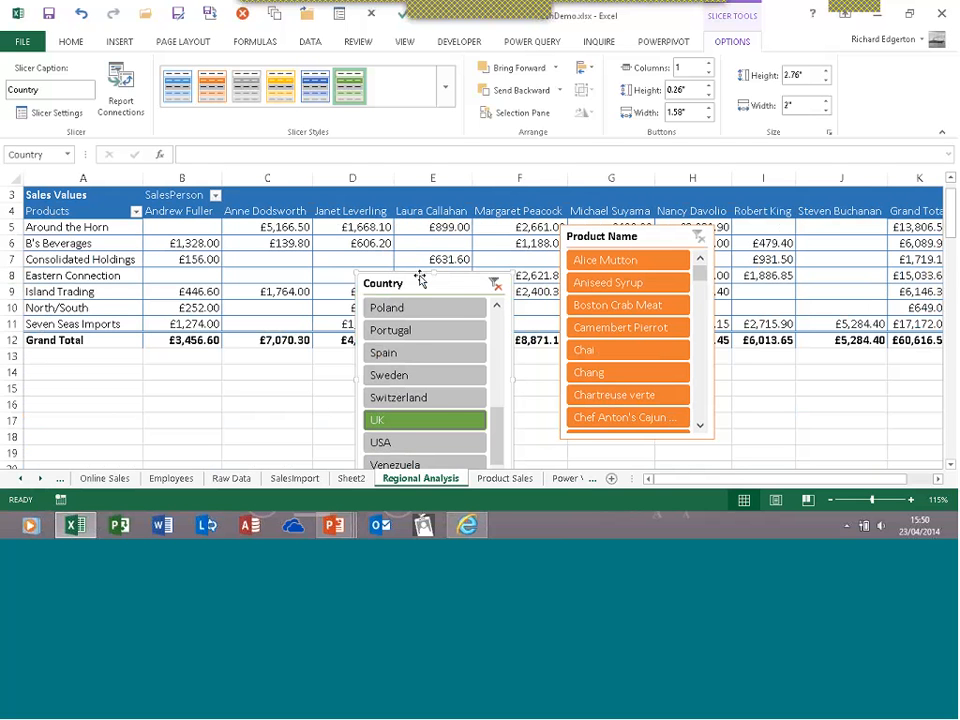
drag(420, 280, 435, 238)
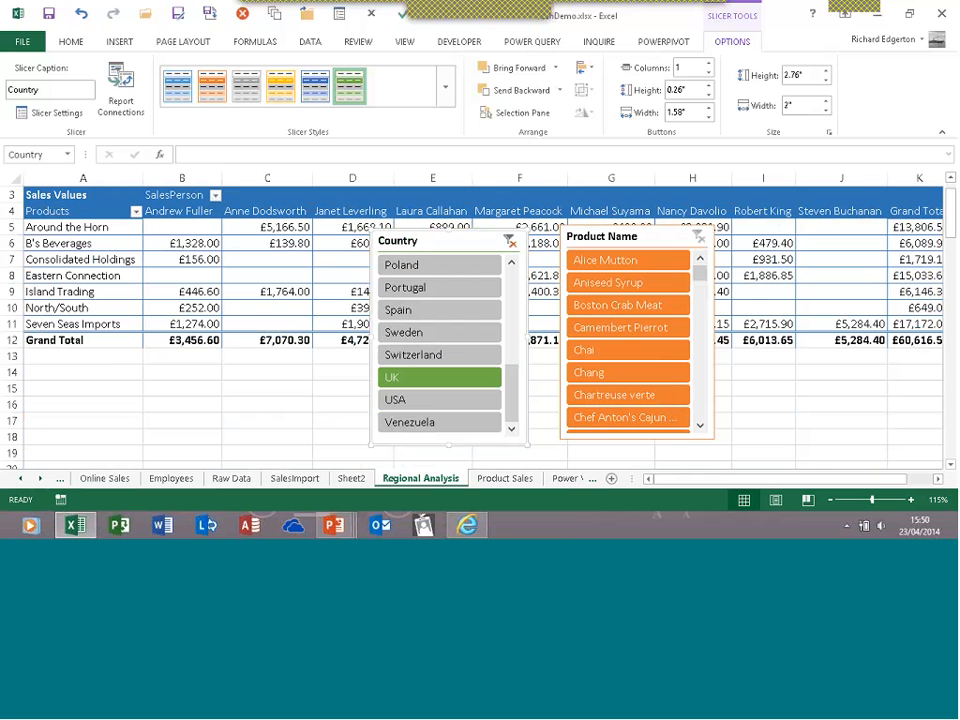
Filter to Ipoh Coffee in the Product Name slicer, then clear the Country filter
click(700, 425)
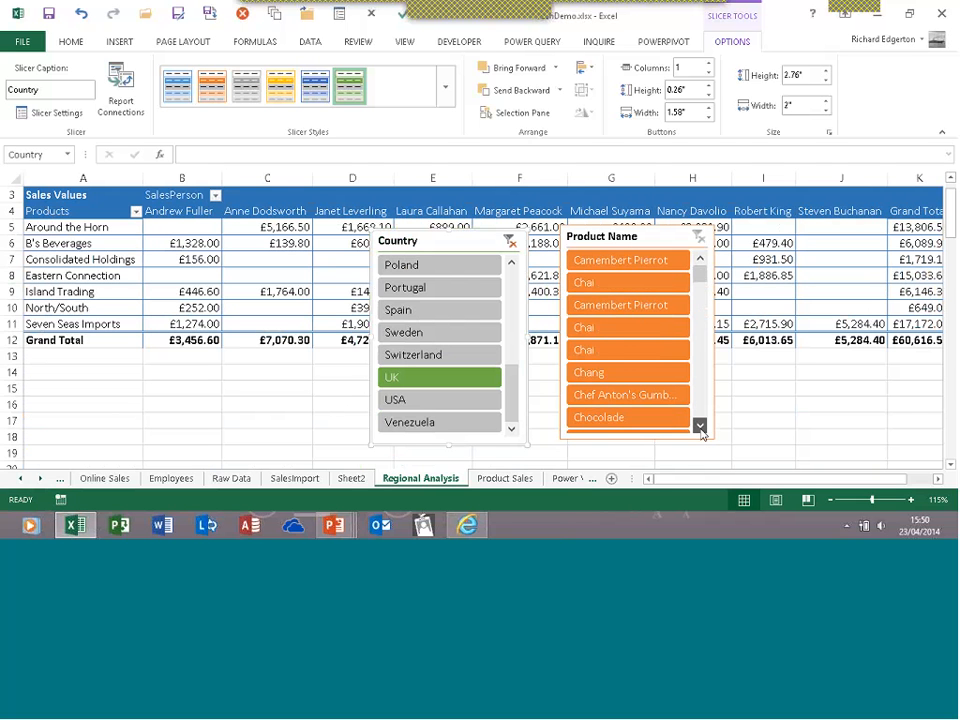
click(700, 425)
click(700, 425)
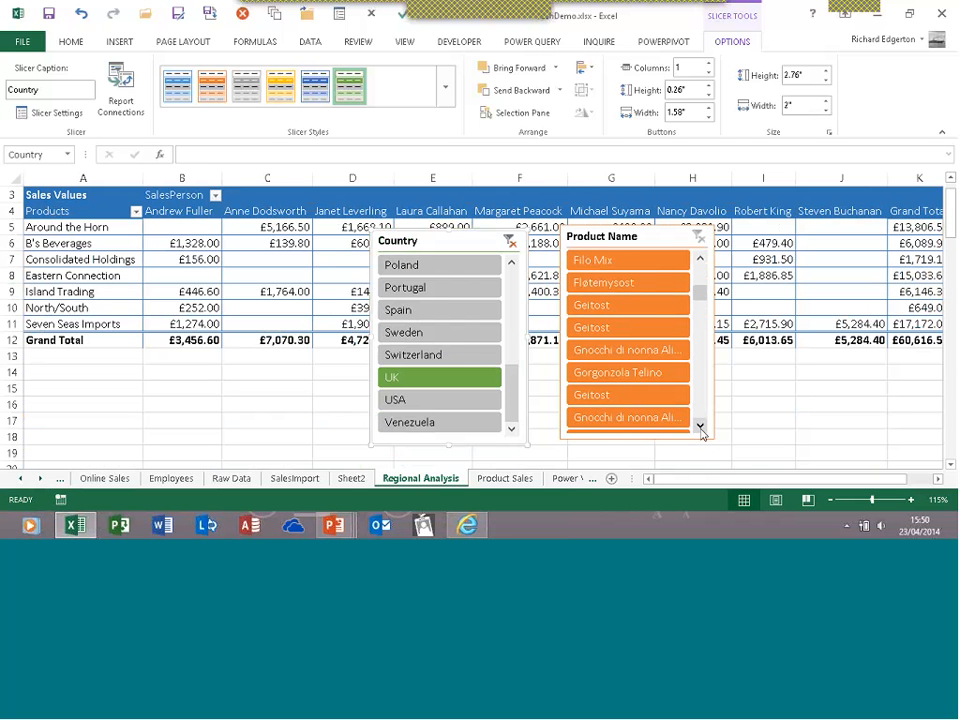
click(700, 425)
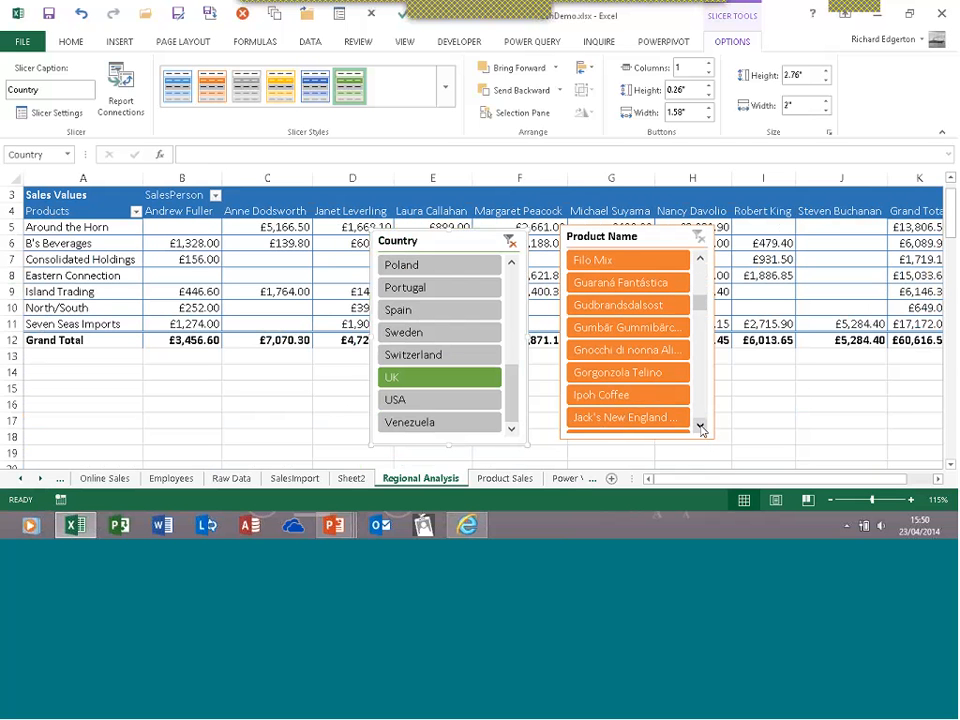
click(613, 401)
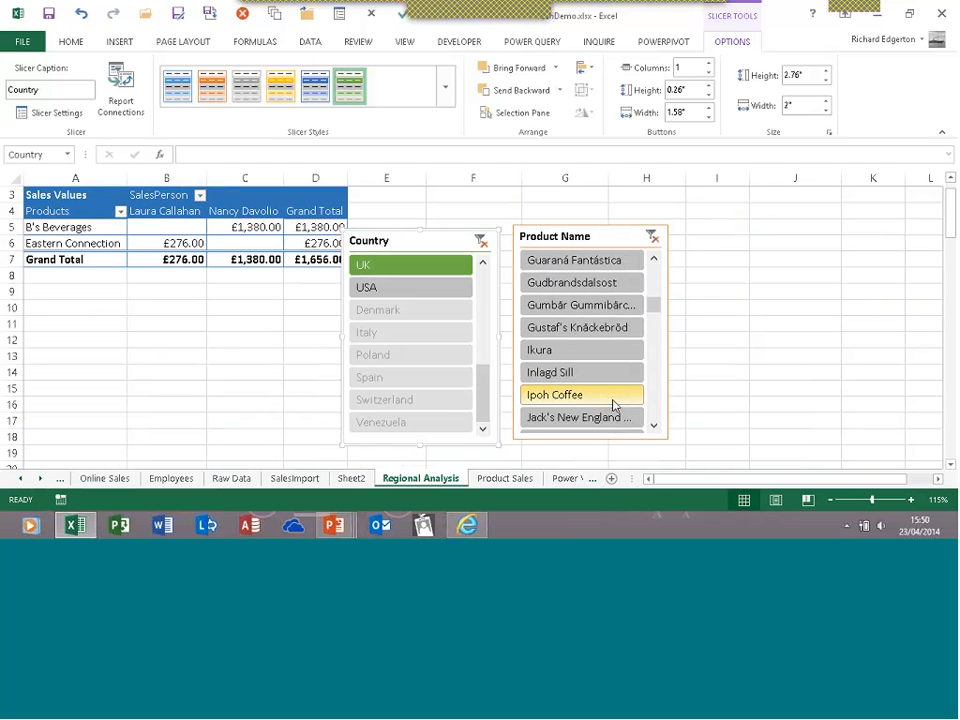
click(614, 403)
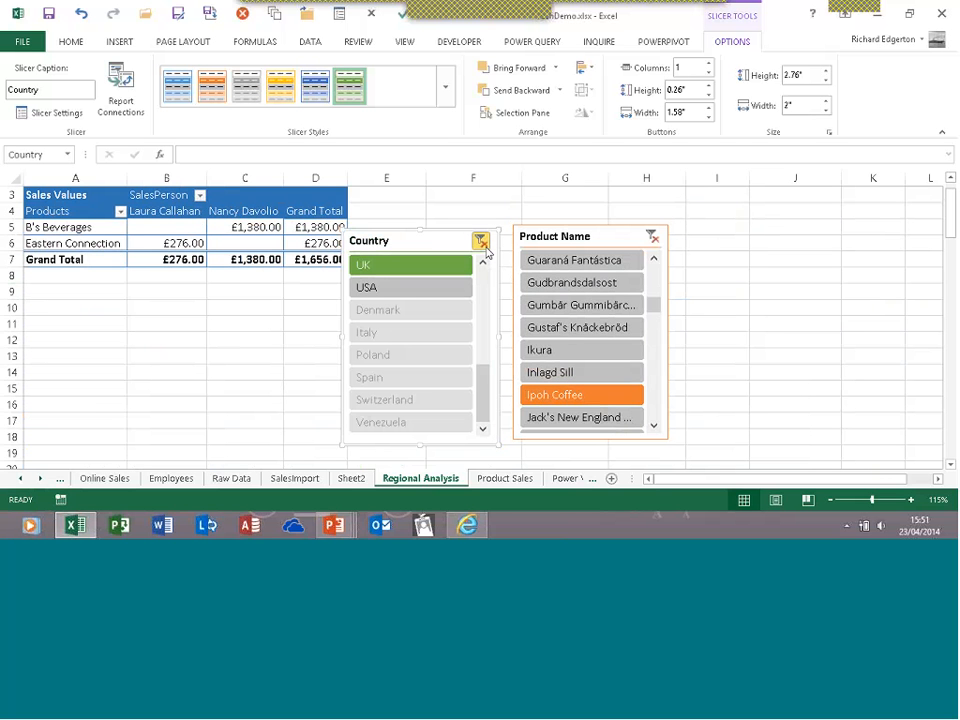
click(482, 243)
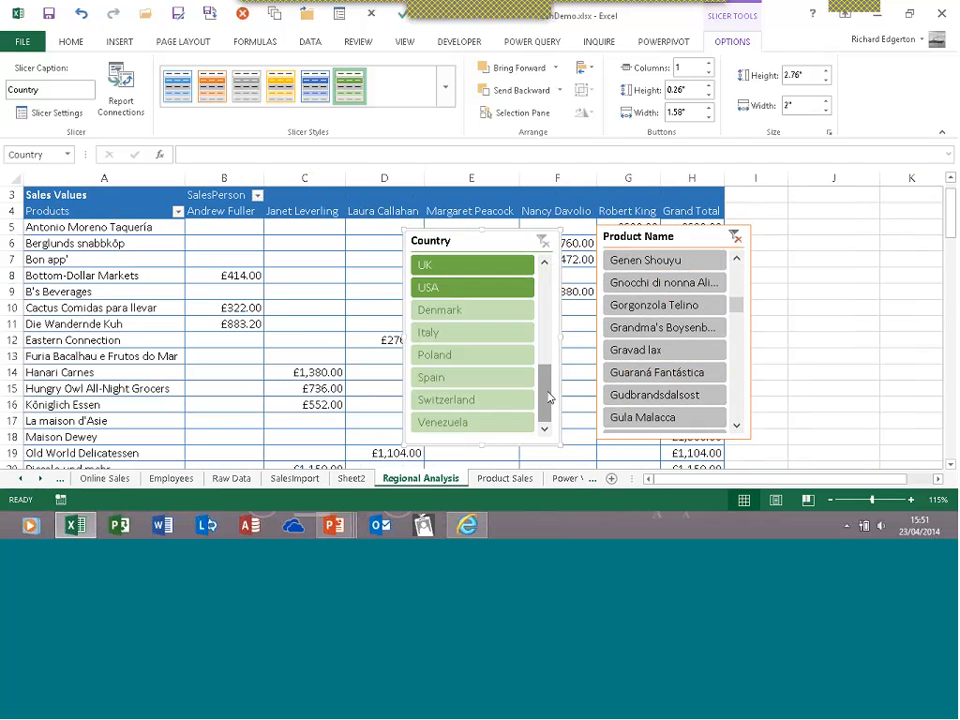
Clear the Product Name filter, try Austria through Canada countries, then clear the Country filter
drag(548, 398, 552, 272)
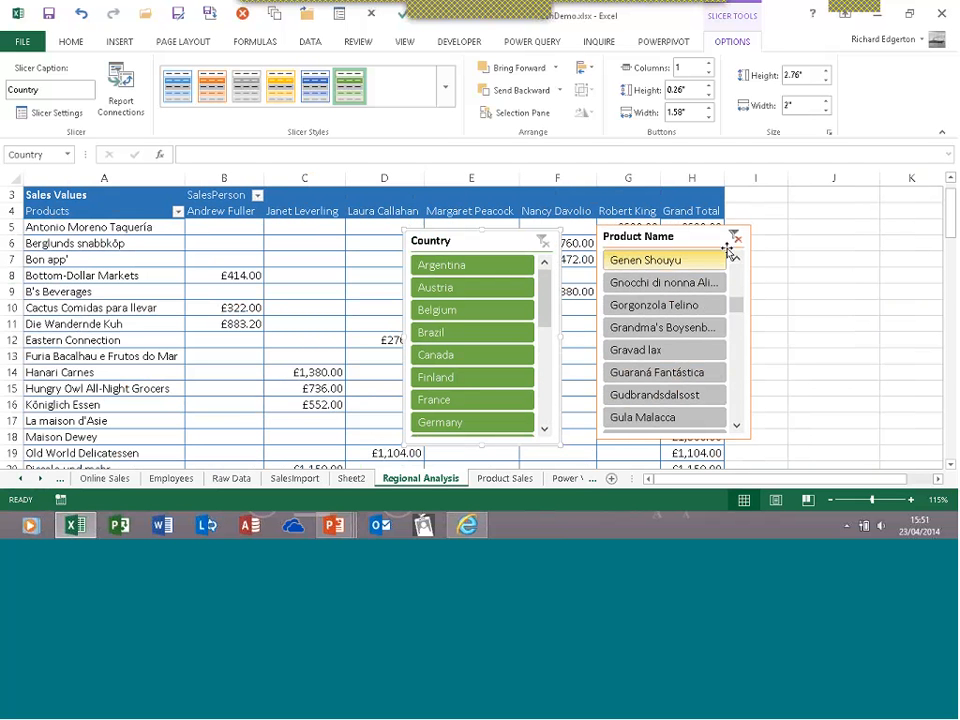
click(736, 237)
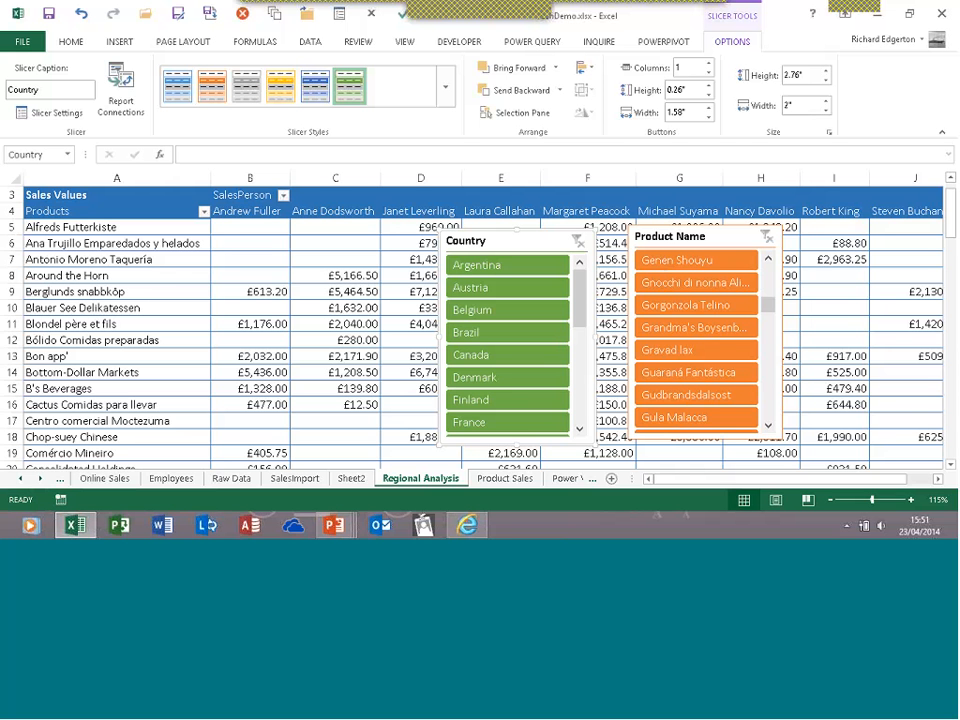
click(548, 285)
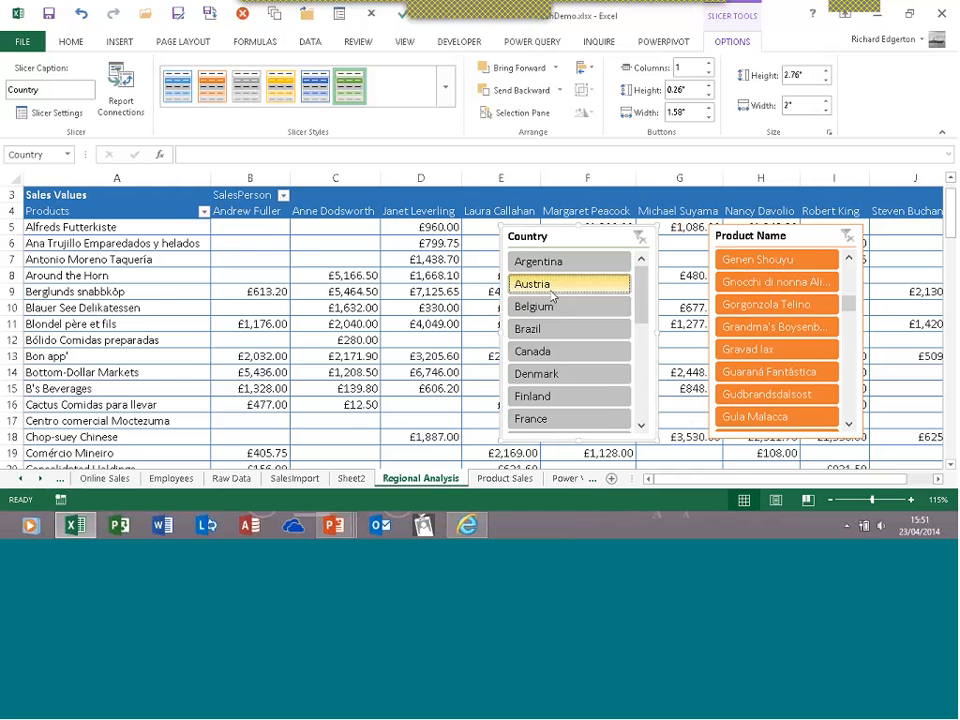
drag(551, 297, 553, 349)
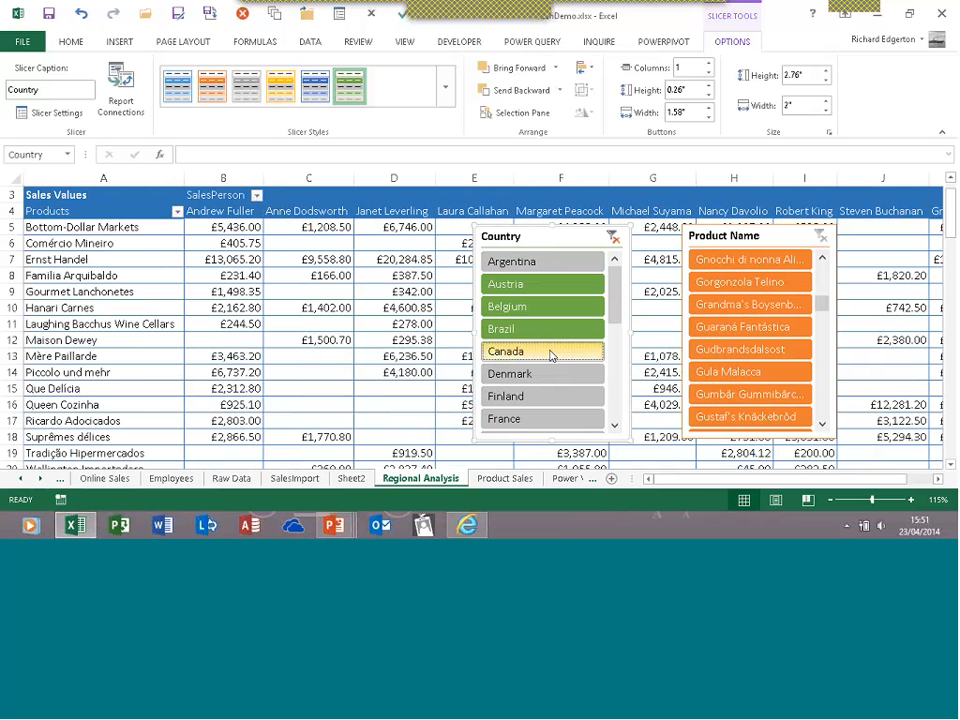
click(618, 243)
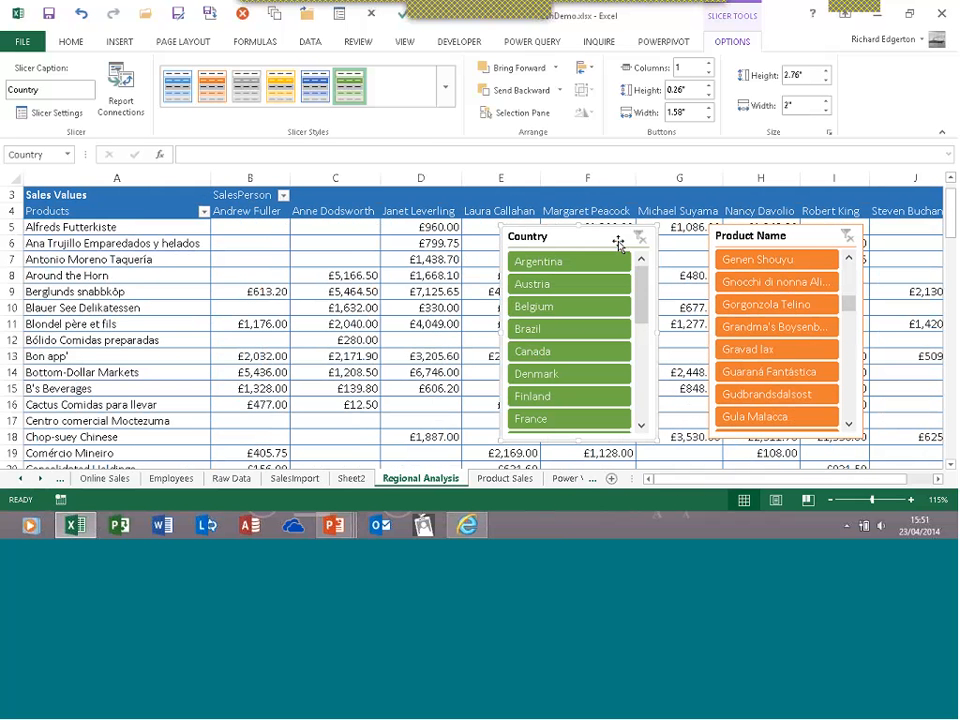
Try Austria, Canada and Finland together, clear again, then filter to UK only
click(548, 292)
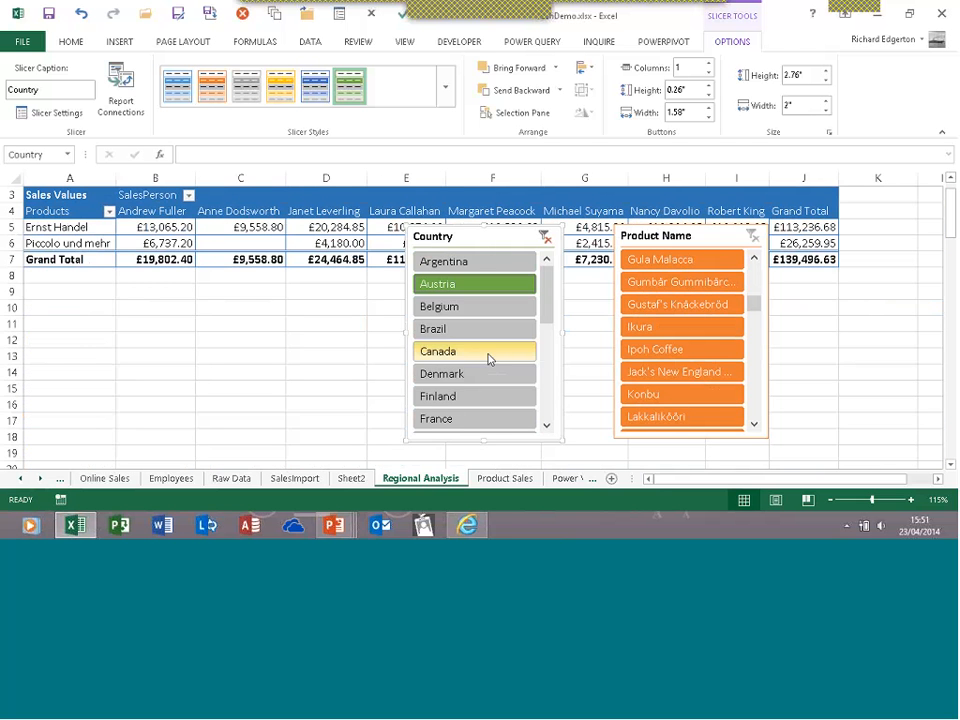
ctrl+click(490, 355)
ctrl+click(487, 397)
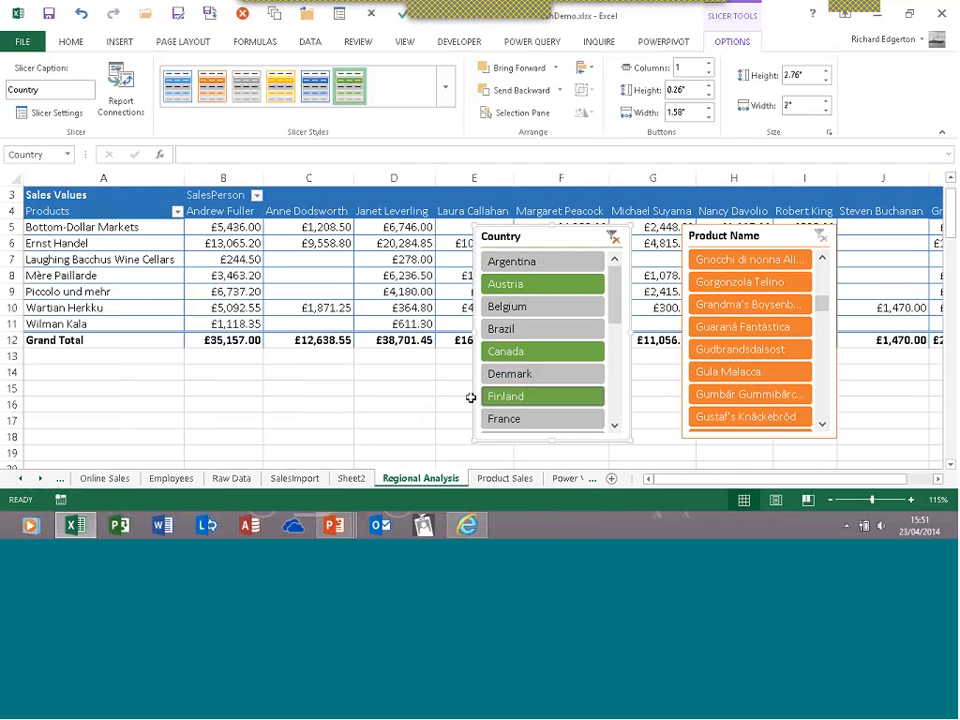
click(612, 238)
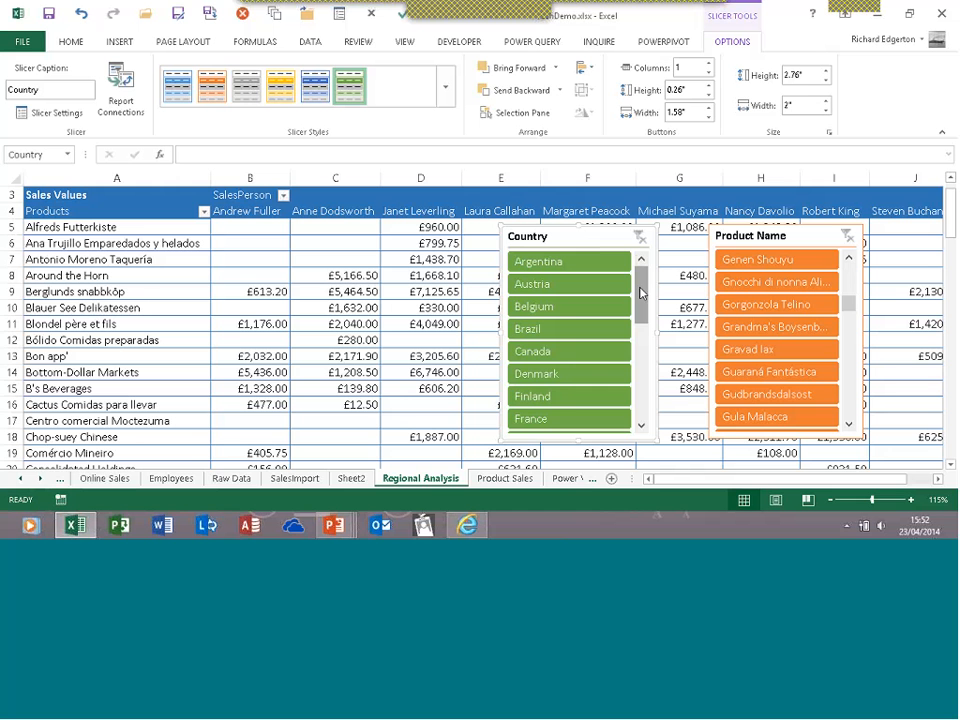
drag(641, 292, 641, 398)
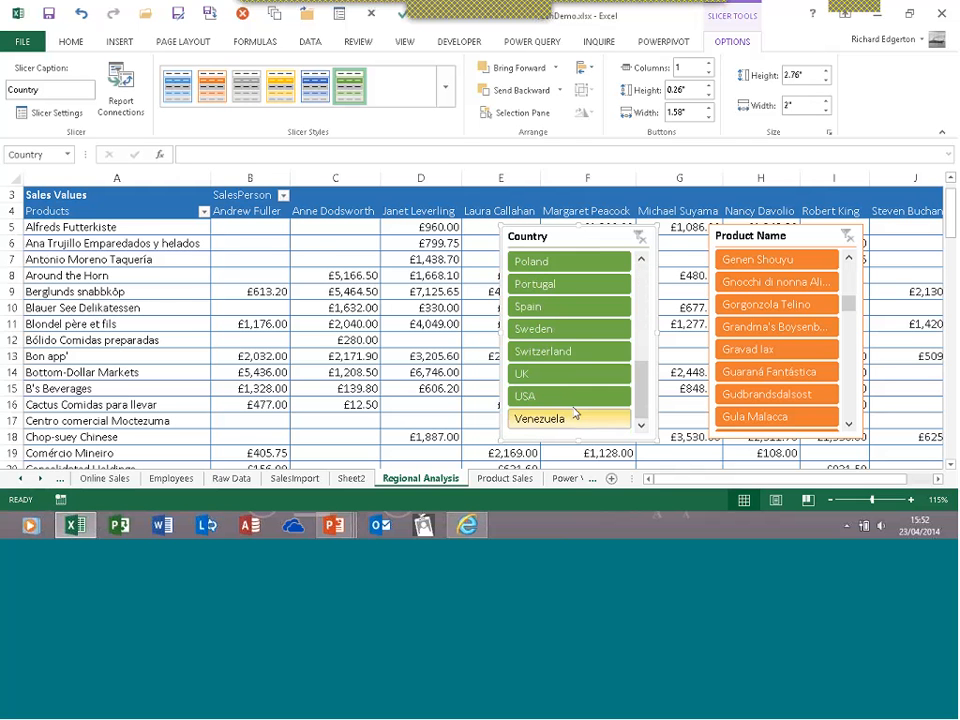
click(538, 380)
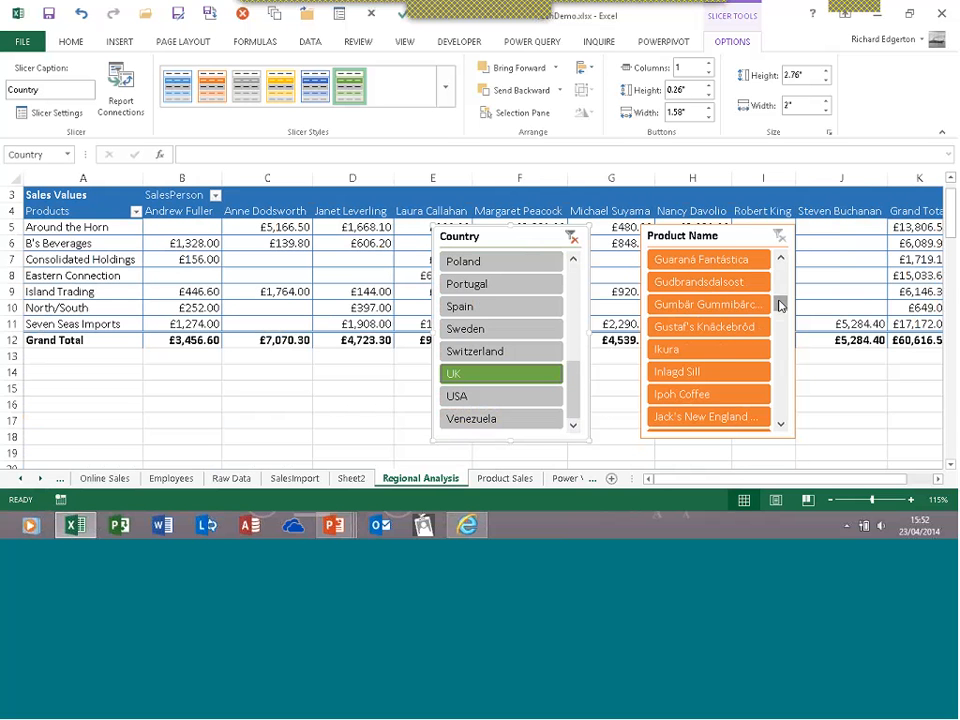
drag(780, 301, 785, 385)
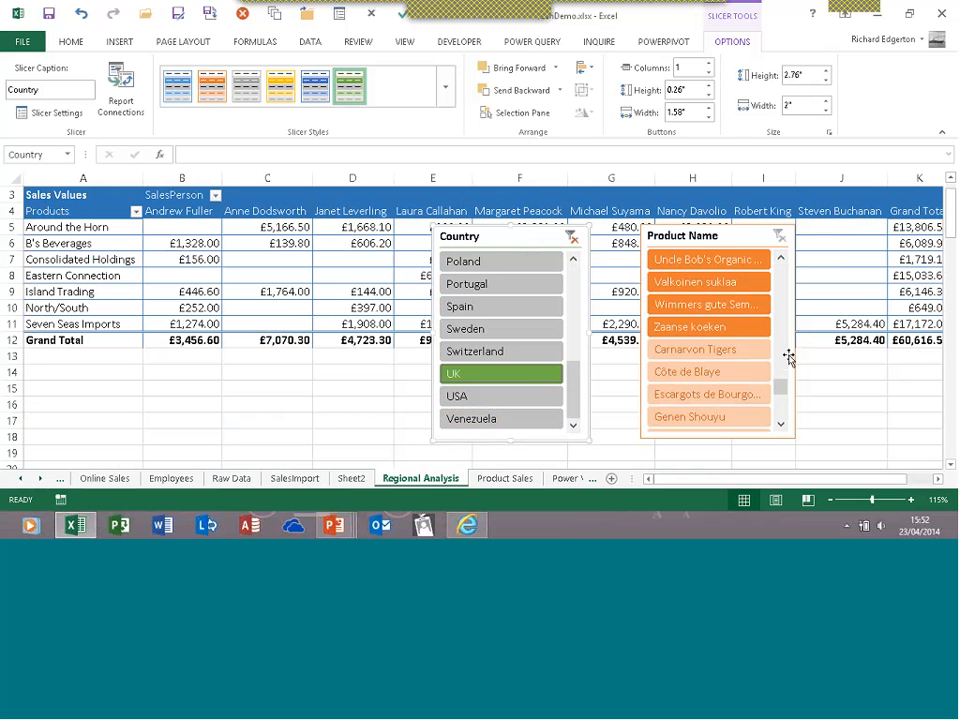
ctrl+click(745, 333)
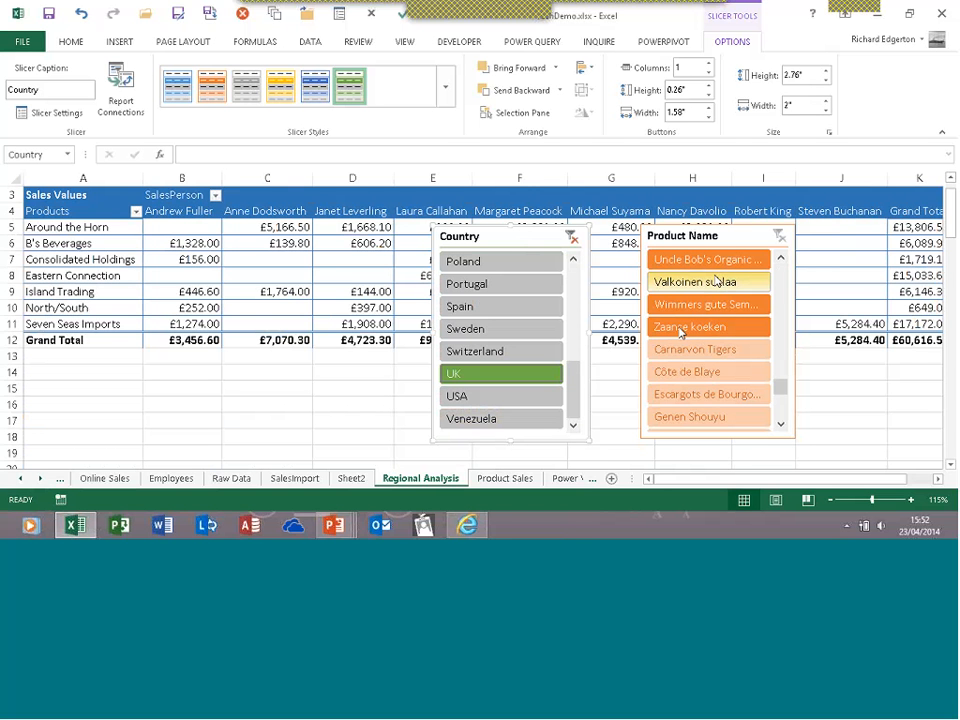
click(781, 425)
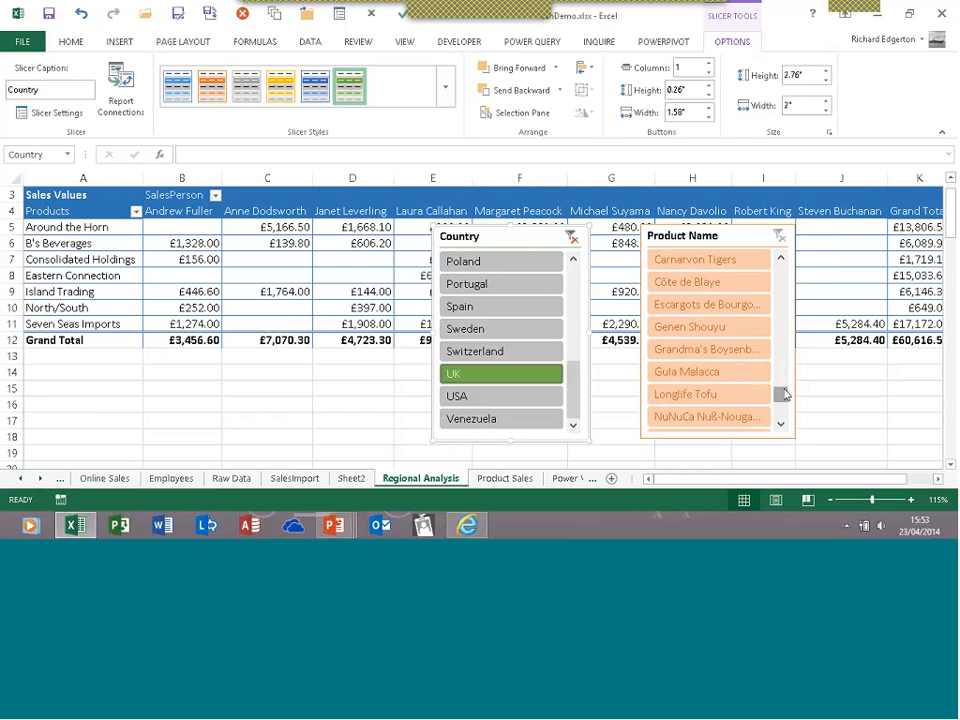
drag(785, 394, 780, 377)
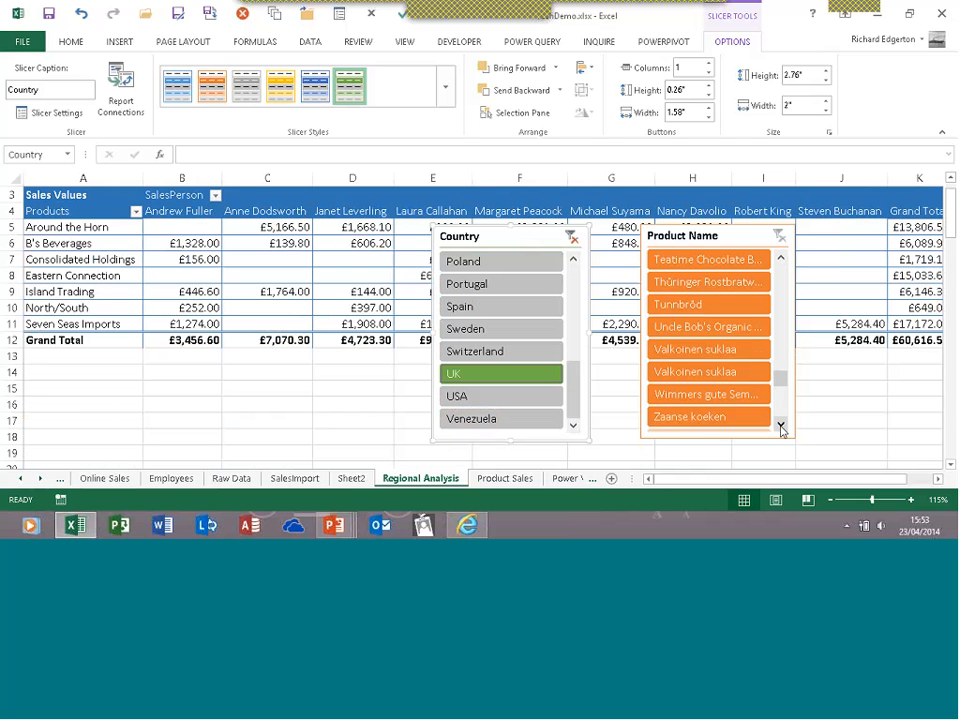
click(781, 425)
click(781, 425)
click(781, 425)
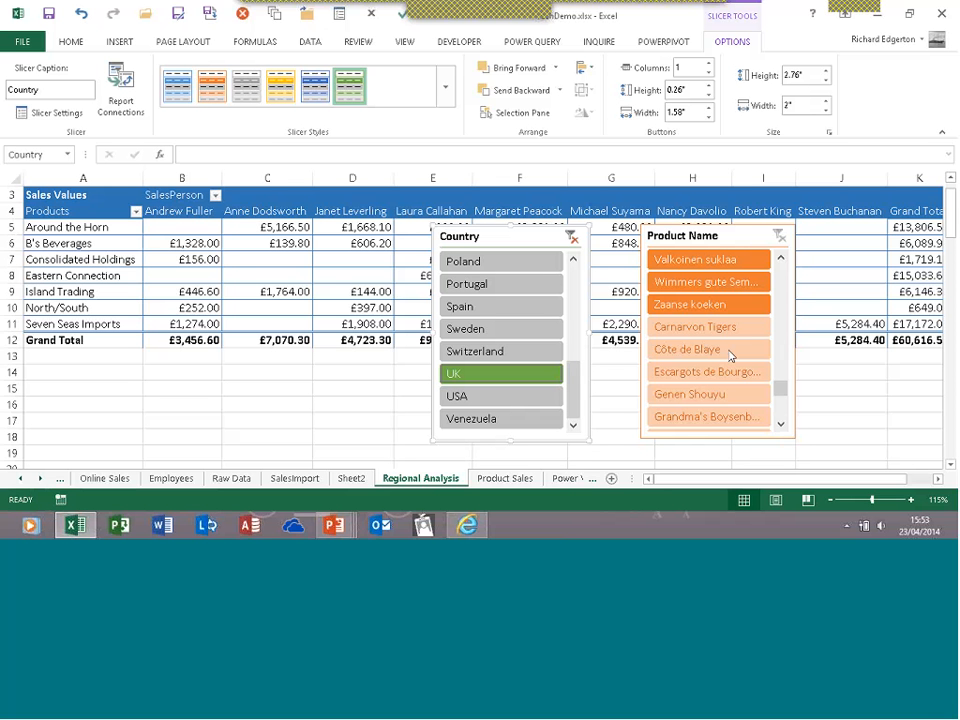
Clear the Country slicer and filter the pivot to Poland only
click(572, 237)
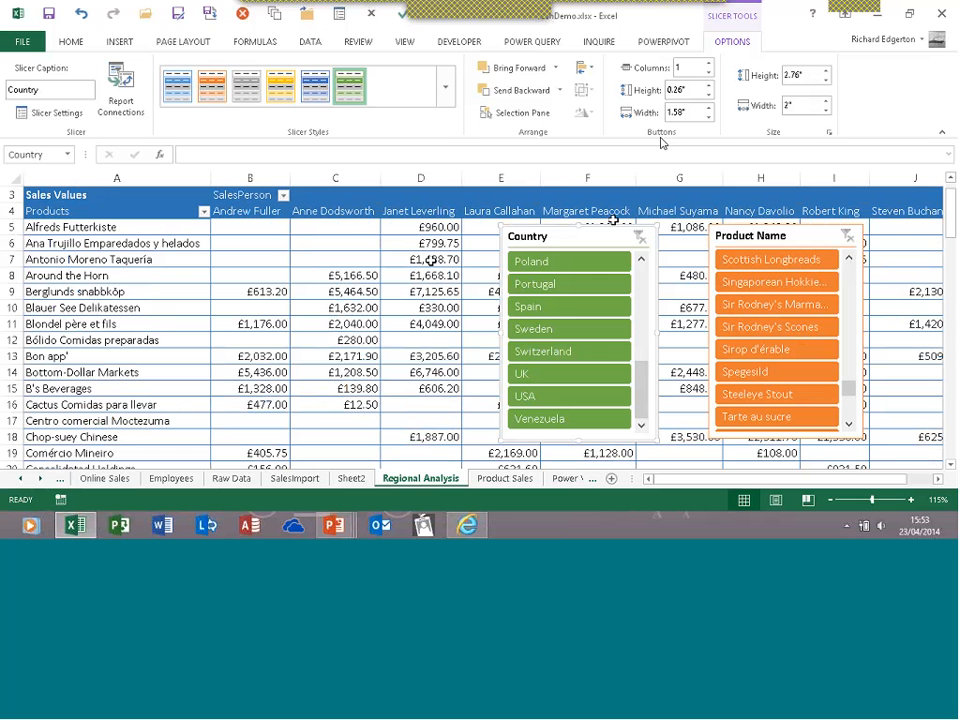
click(365, 275)
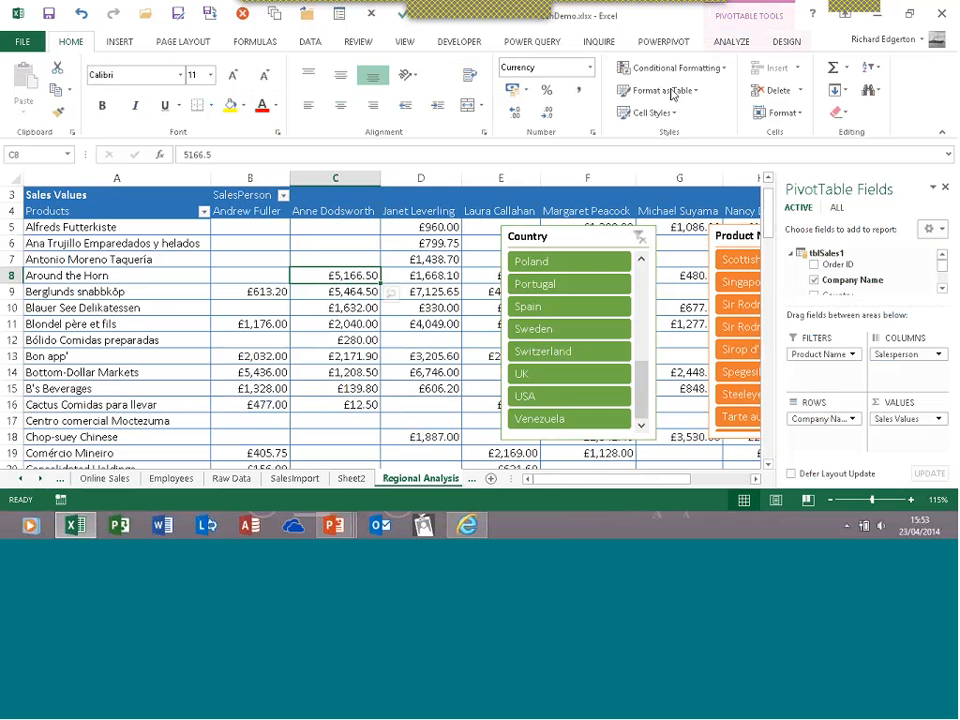
click(724, 43)
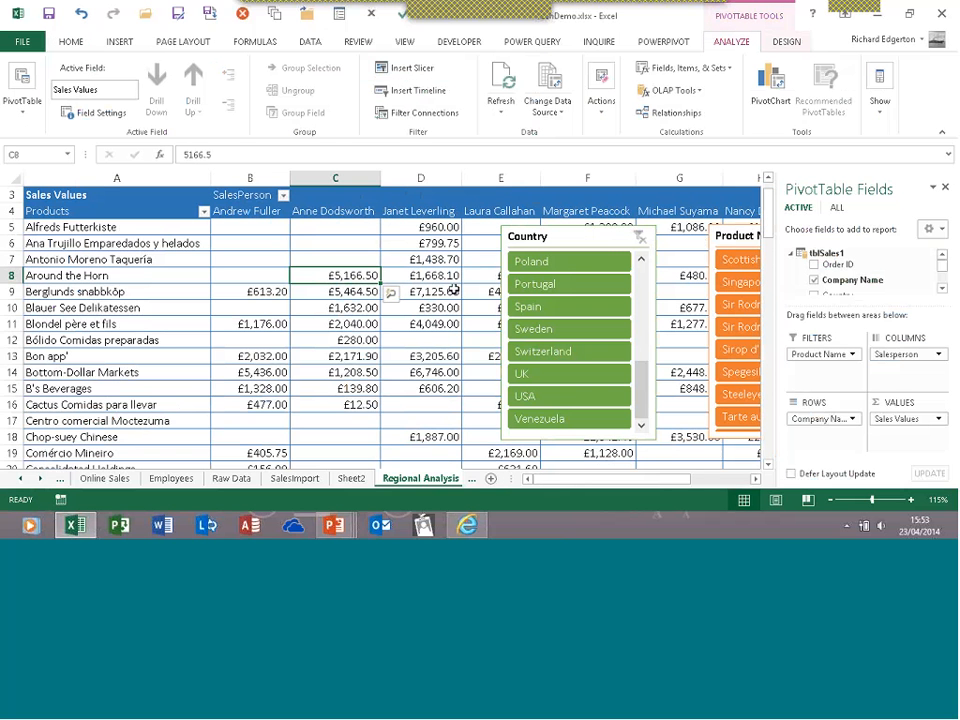
click(596, 268)
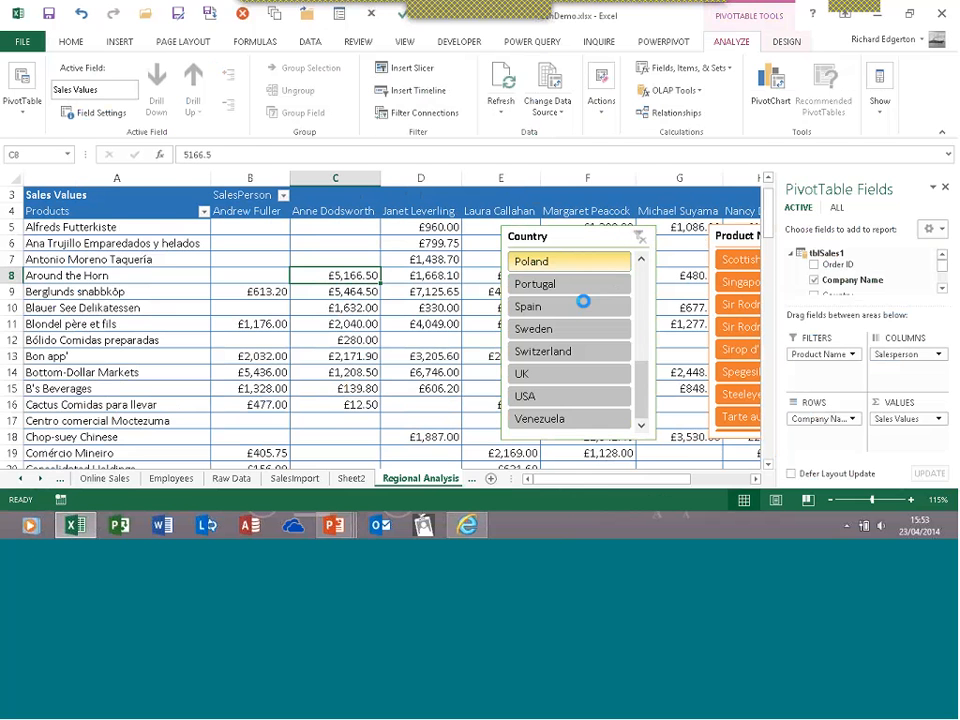
Try Rössle Sauerkraut and Escargots de Bourgogne in the Product Name slicer, then clear it
click(653, 306)
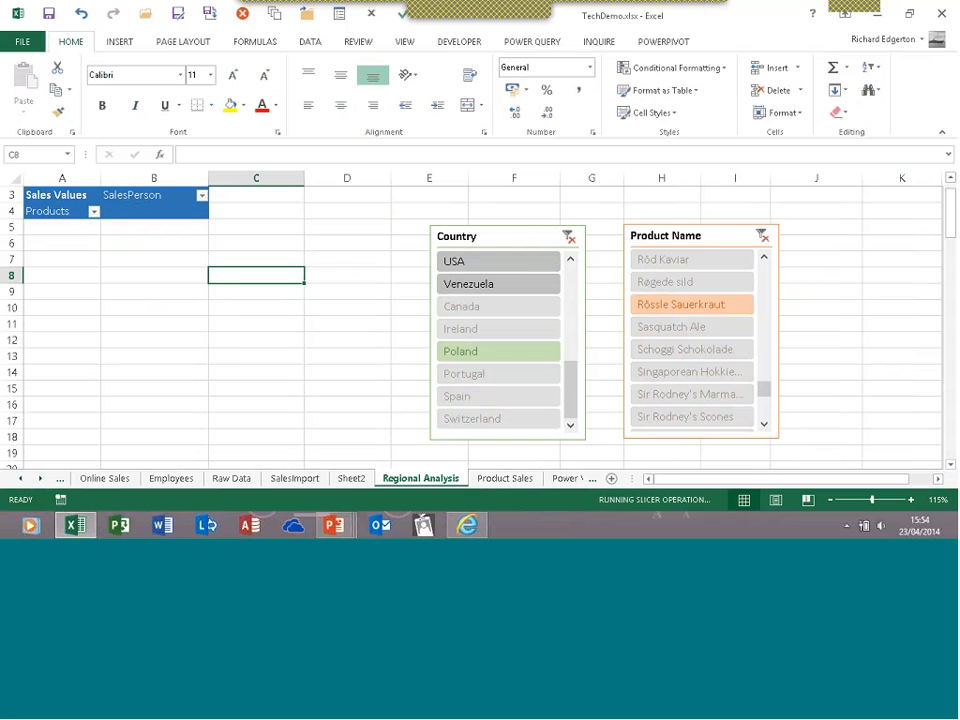
drag(765, 388, 765, 268)
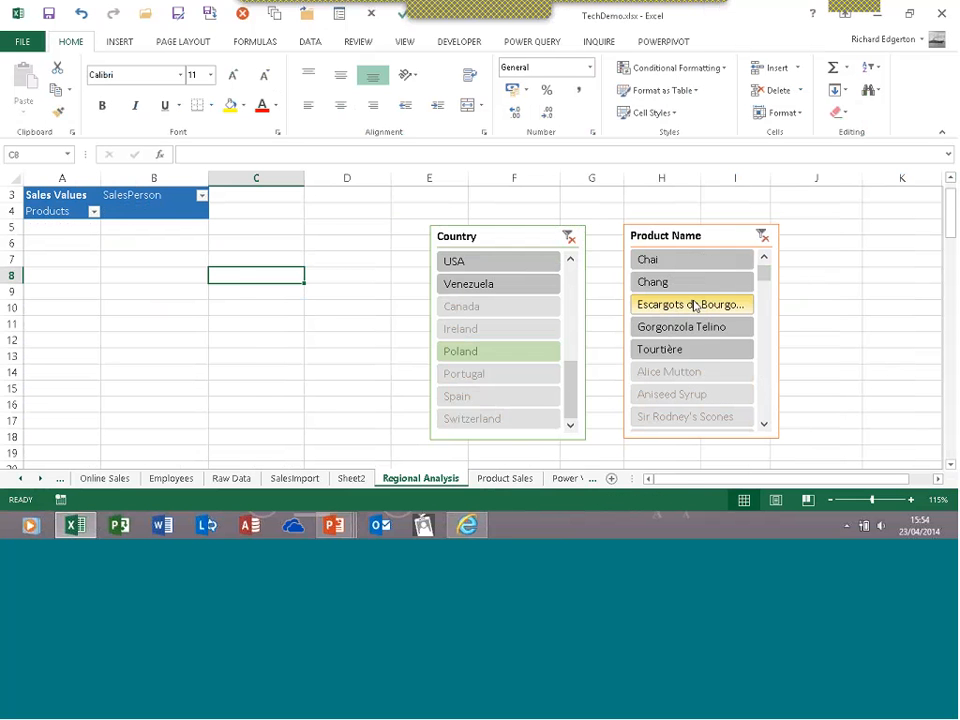
click(696, 306)
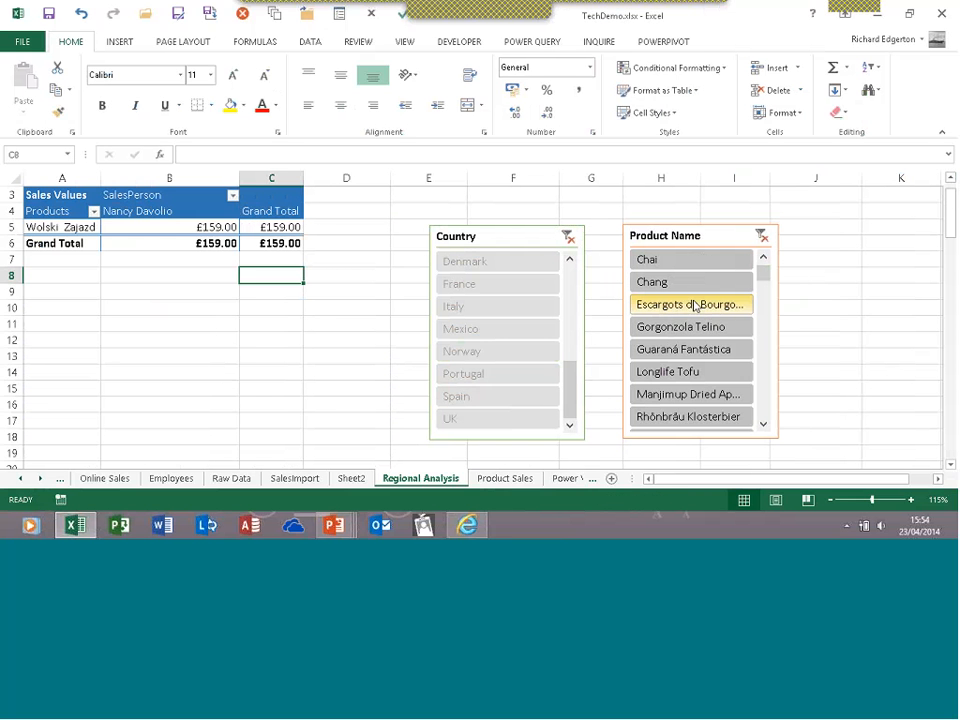
click(761, 237)
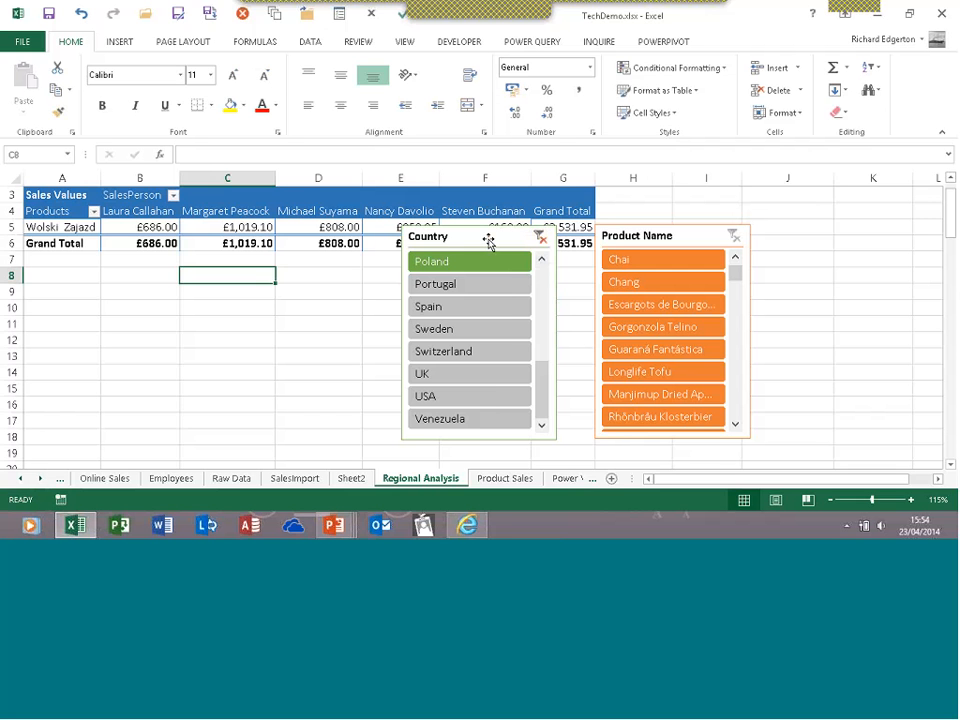
Remove the Country and Product Name slicers from the pivot table
right_click(489, 241)
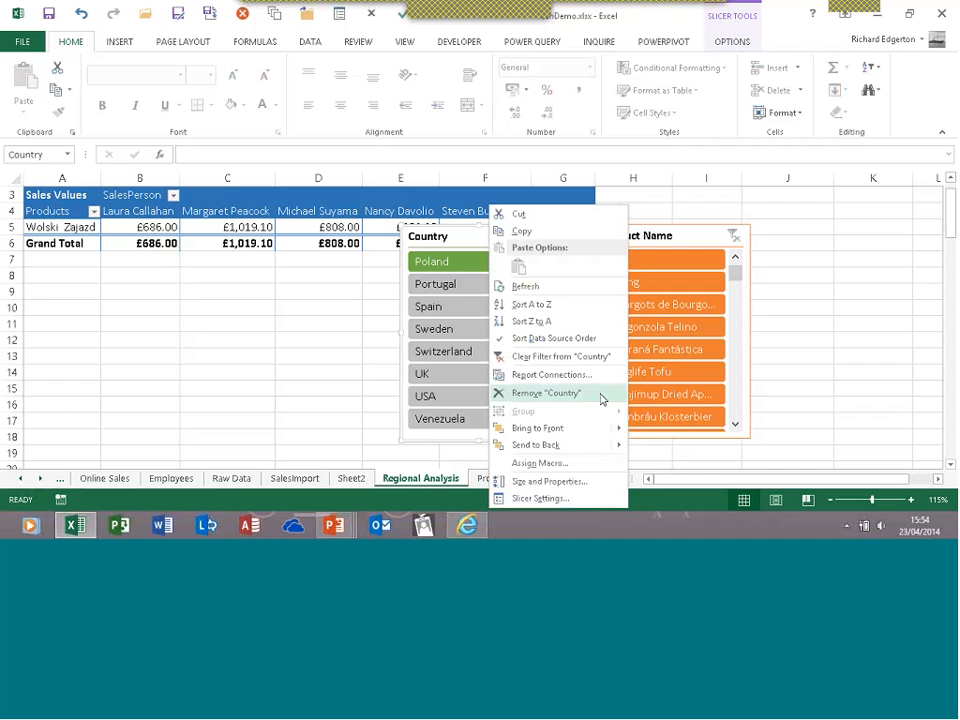
click(546, 393)
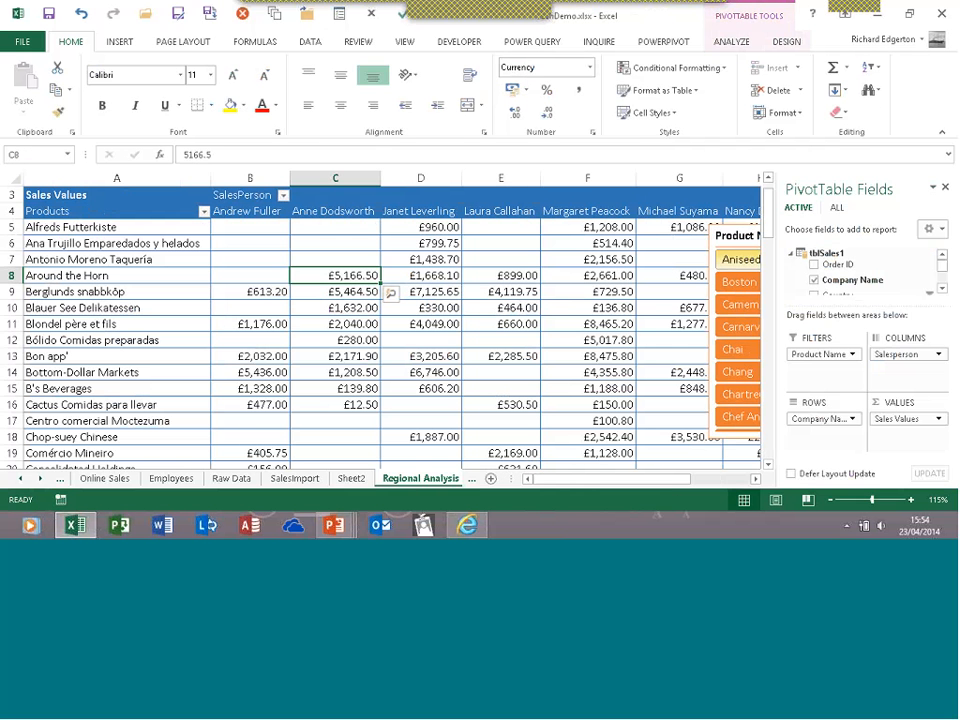
click(727, 238)
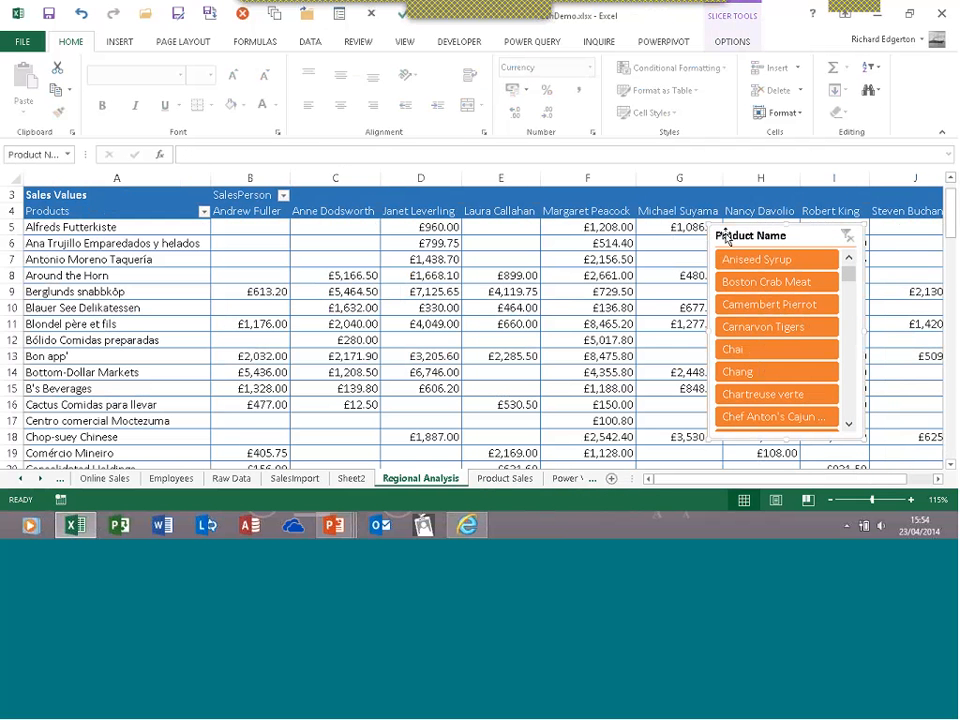
key(Delete)
click(335, 275)
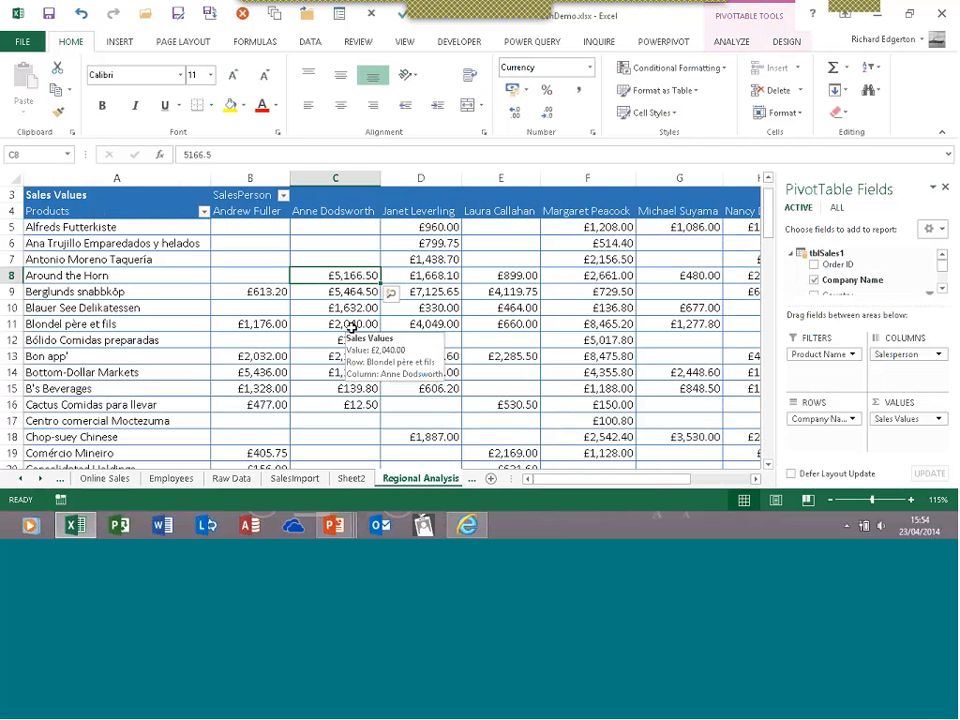
Delete the Sheet2 drill-down sheet
click(355, 479)
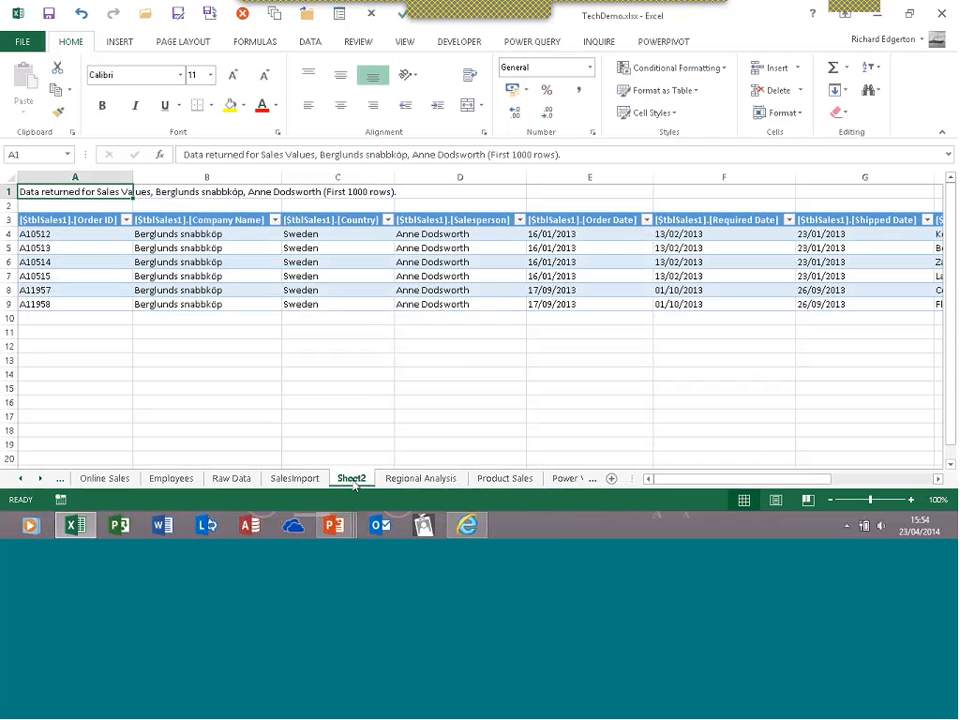
right_click(355, 482)
click(386, 332)
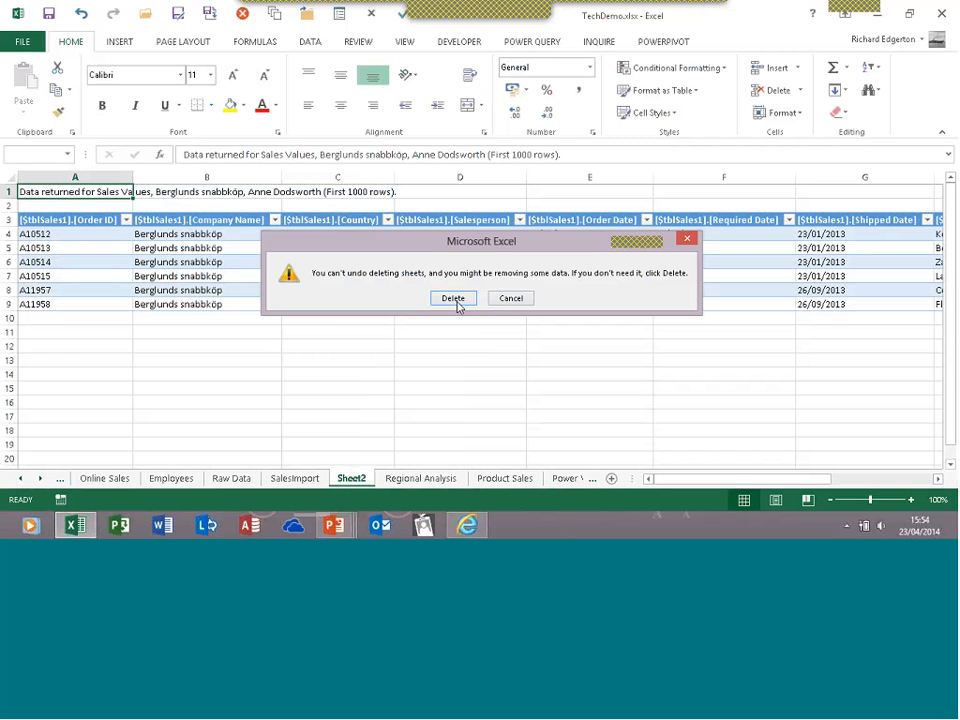
click(453, 300)
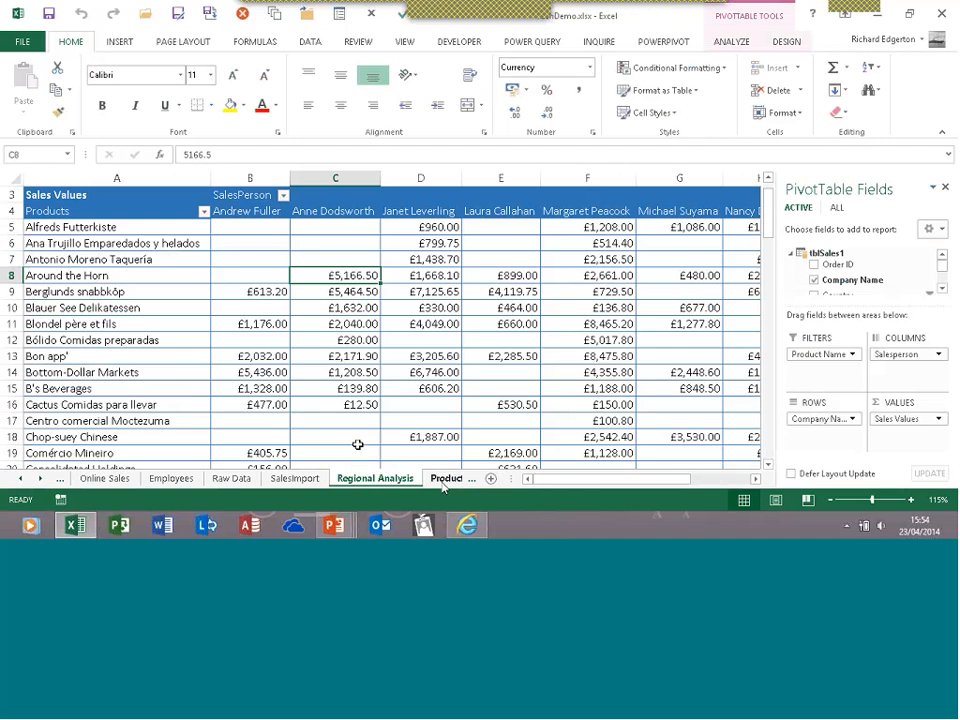
Switch to the Product Sales sheet, close the PivotTable Fields pane, and view the Design and Analyze ribbons
click(444, 479)
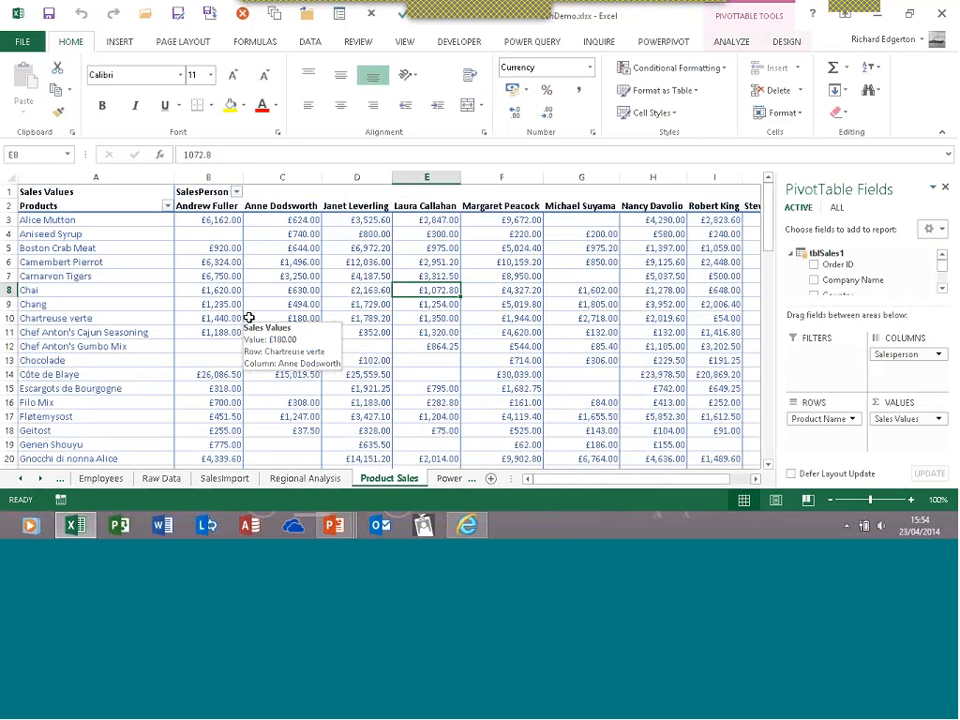
mouse_move(441, 353)
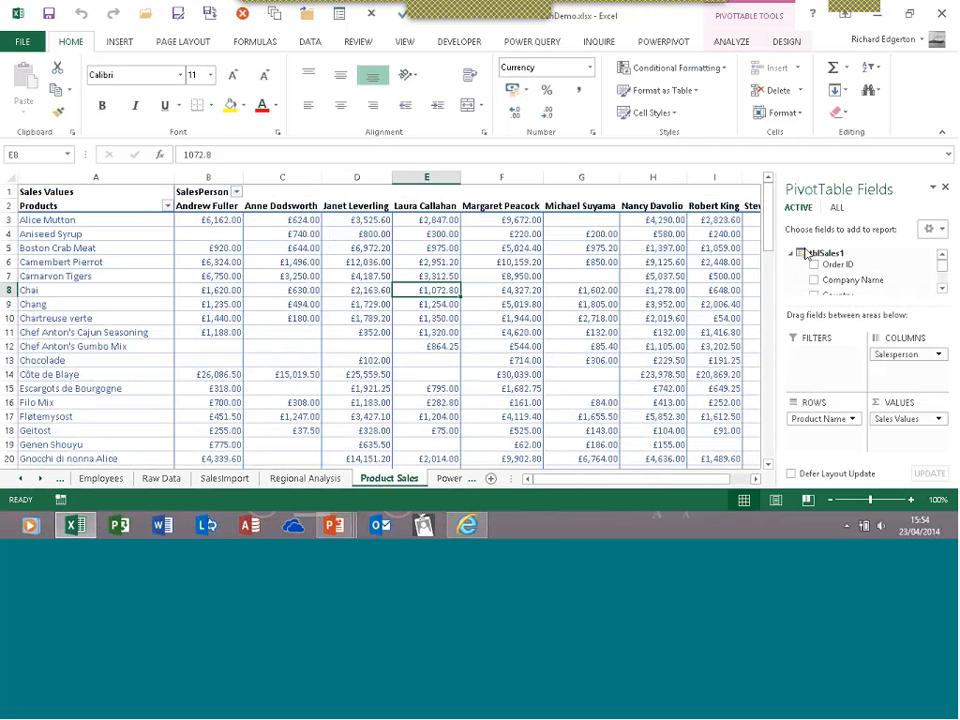
click(946, 188)
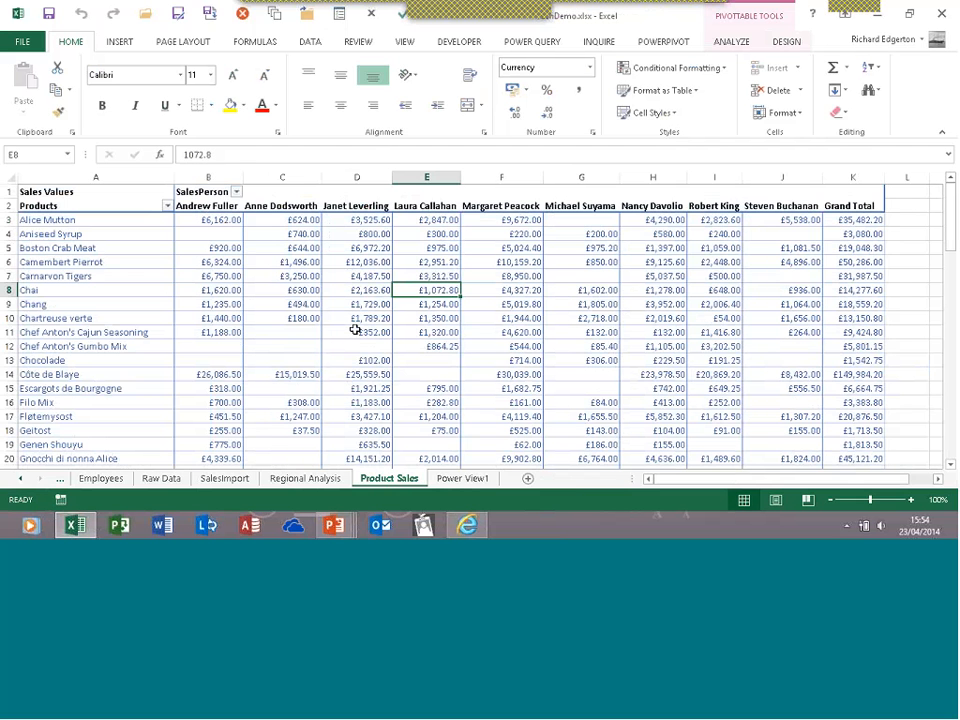
mouse_move(355, 330)
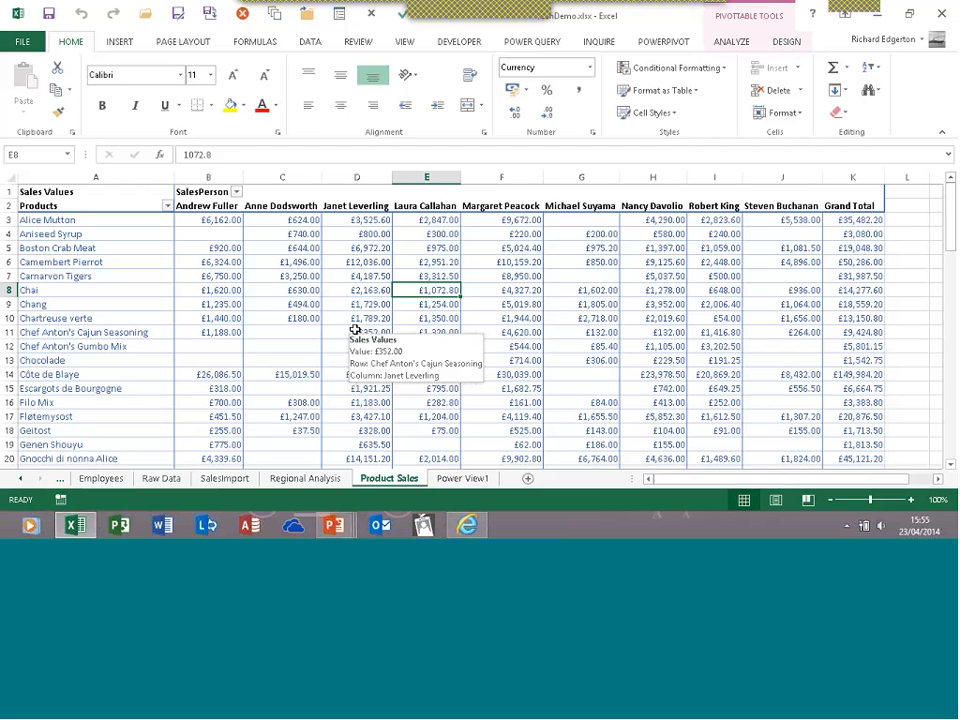
click(786, 42)
click(735, 42)
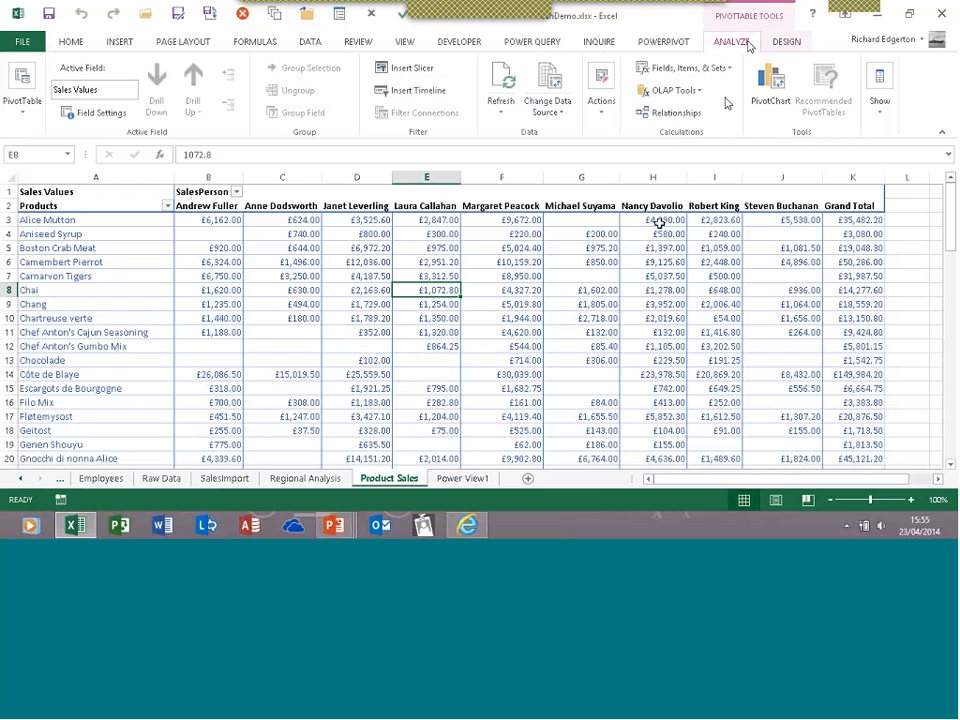
Select a value cell in the pivot and show the PivotTable Field List
key(Right)
key(Down)
key(Down)
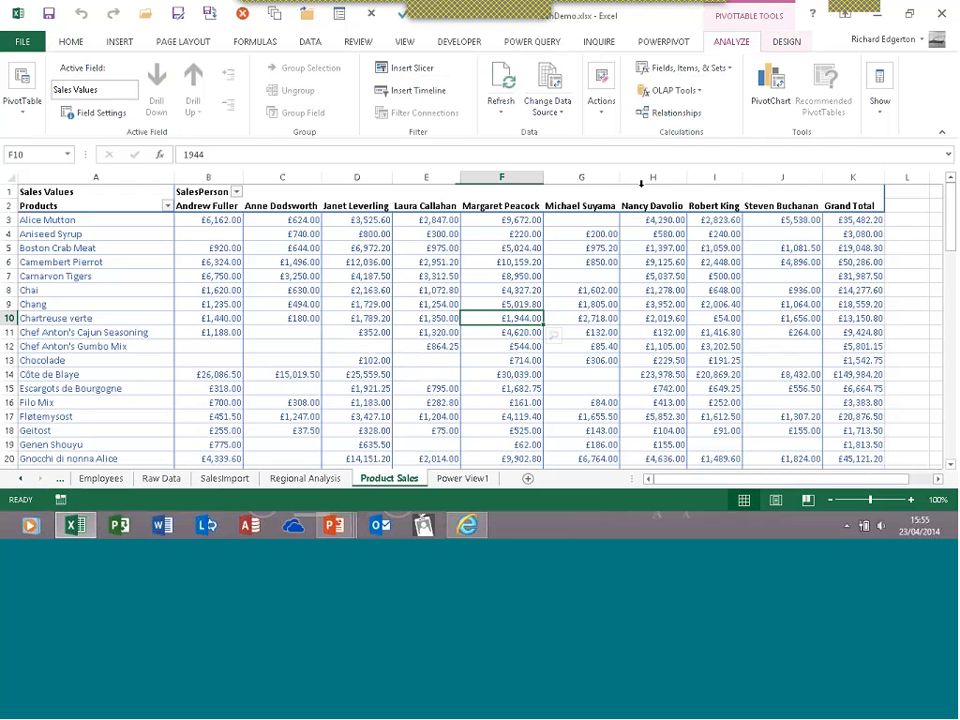
click(877, 112)
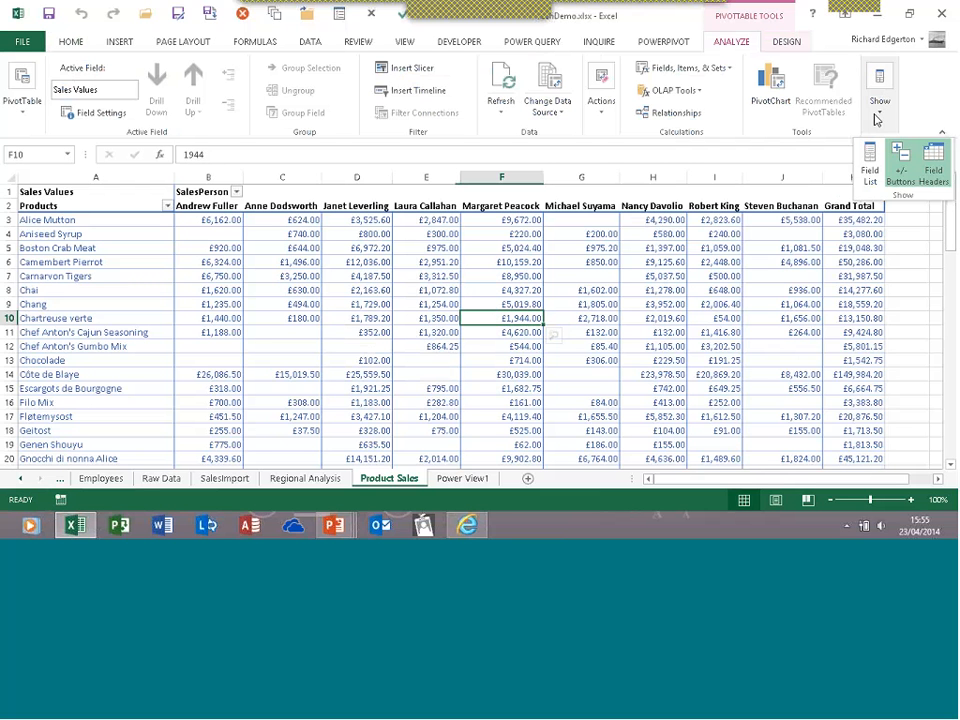
click(870, 163)
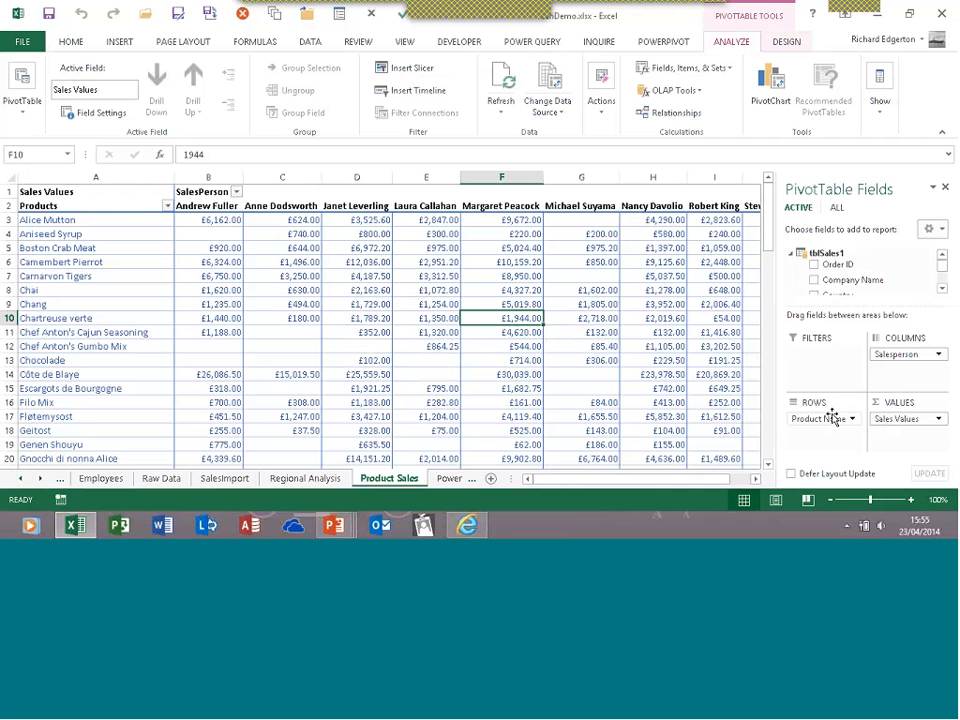
Remove Product Name from Rows, add Order Date to Rows, then remove Order Date again
drag(832, 417, 927, 289)
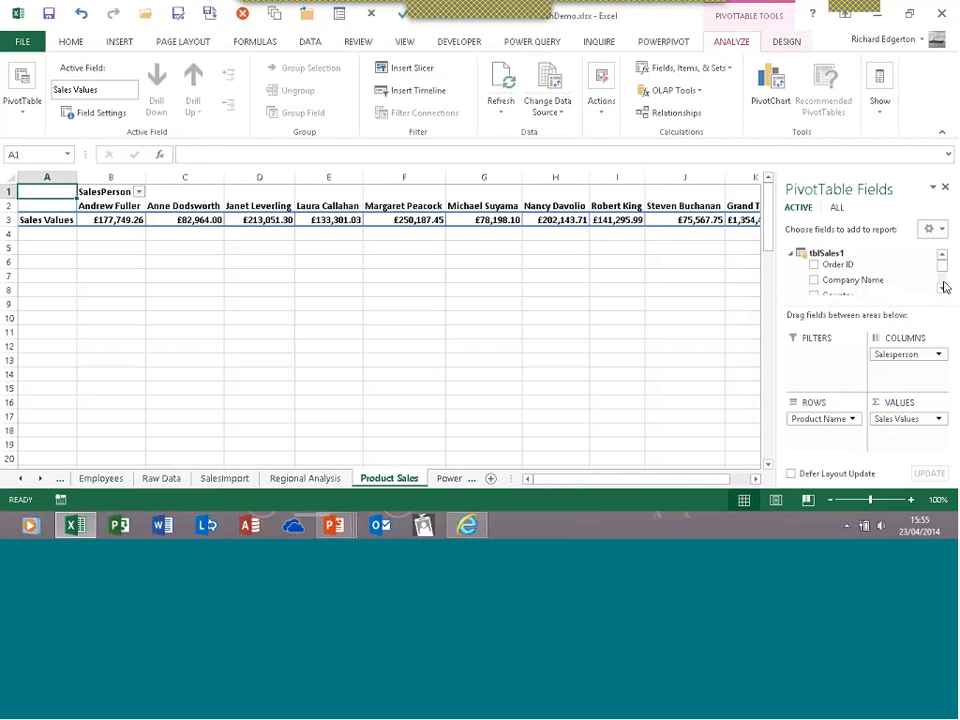
click(942, 289)
click(942, 289)
click(942, 290)
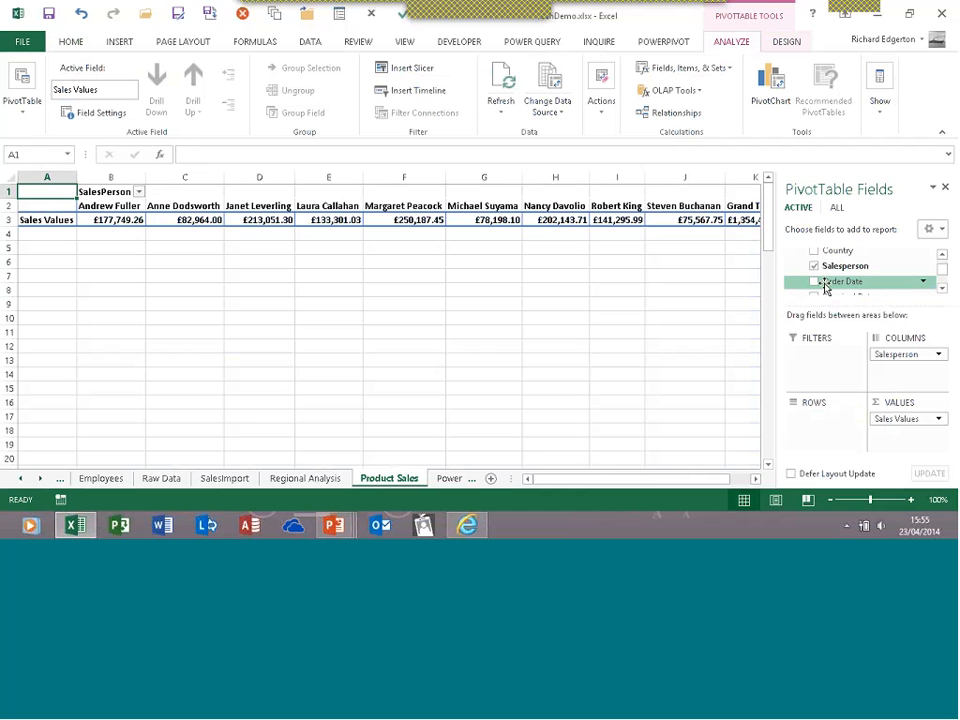
drag(825, 288, 822, 429)
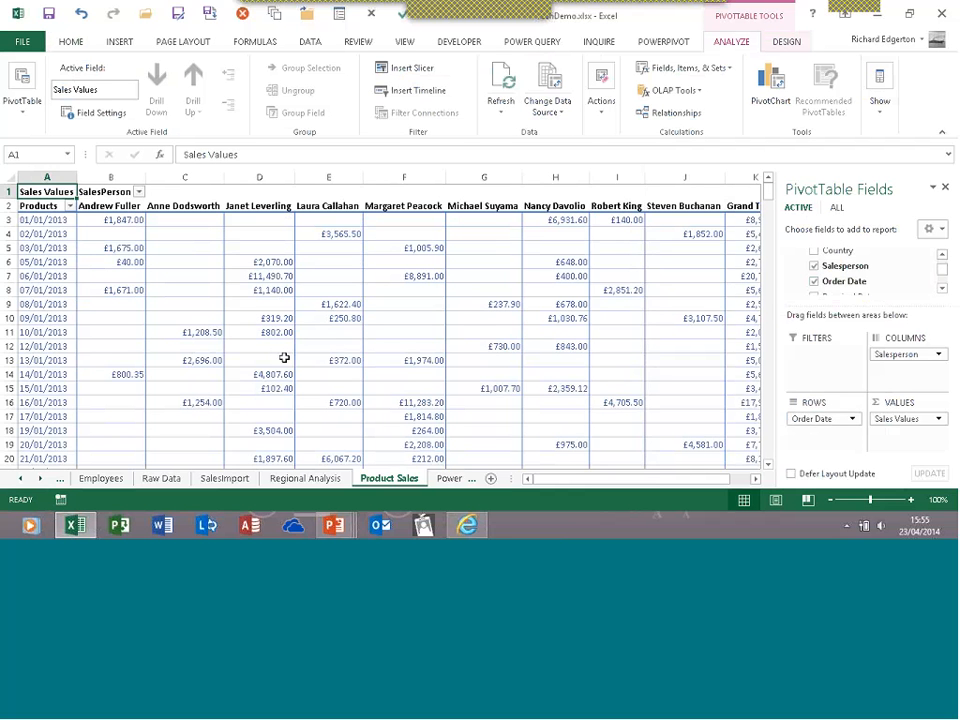
right_click(48, 250)
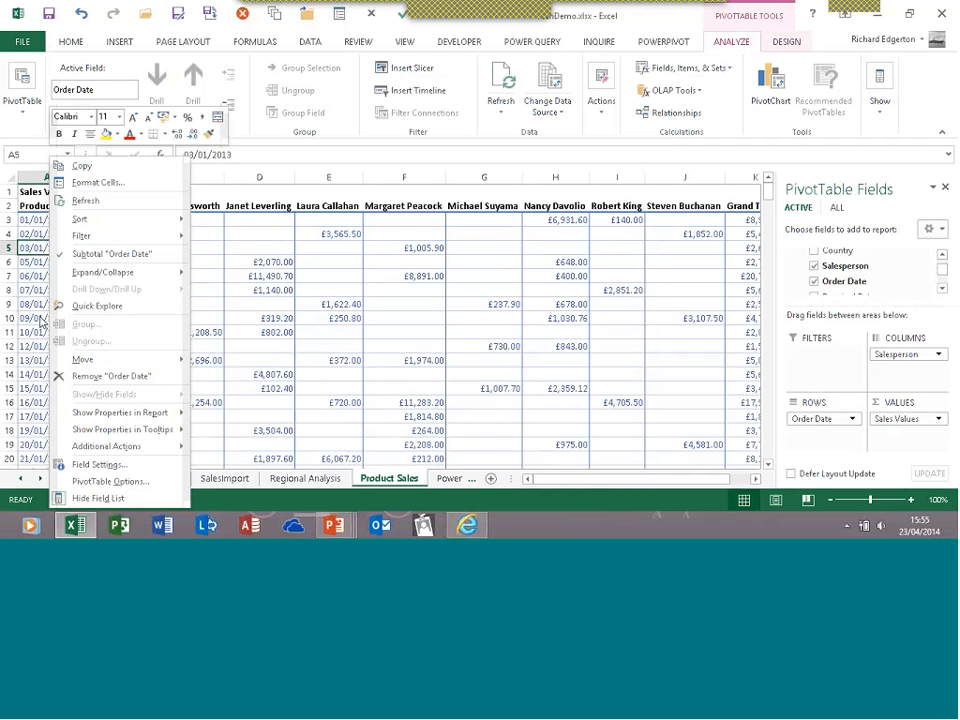
key(Escape)
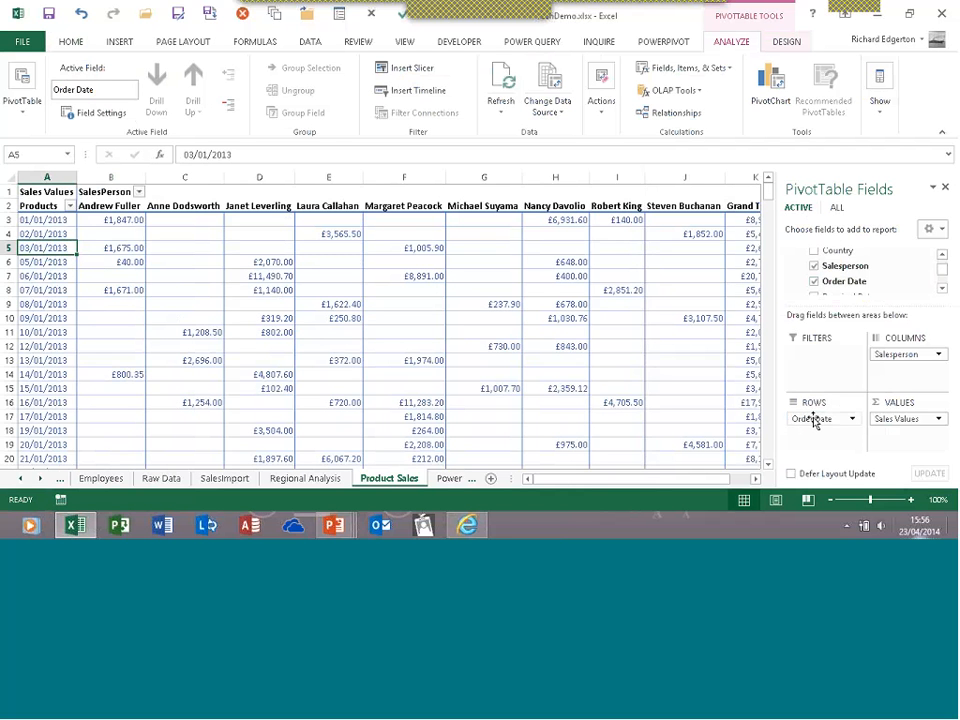
mouse_move(812, 418)
mouse_down()
mouse_move(880, 274)
mouse_move(826, 428)
mouse_up()
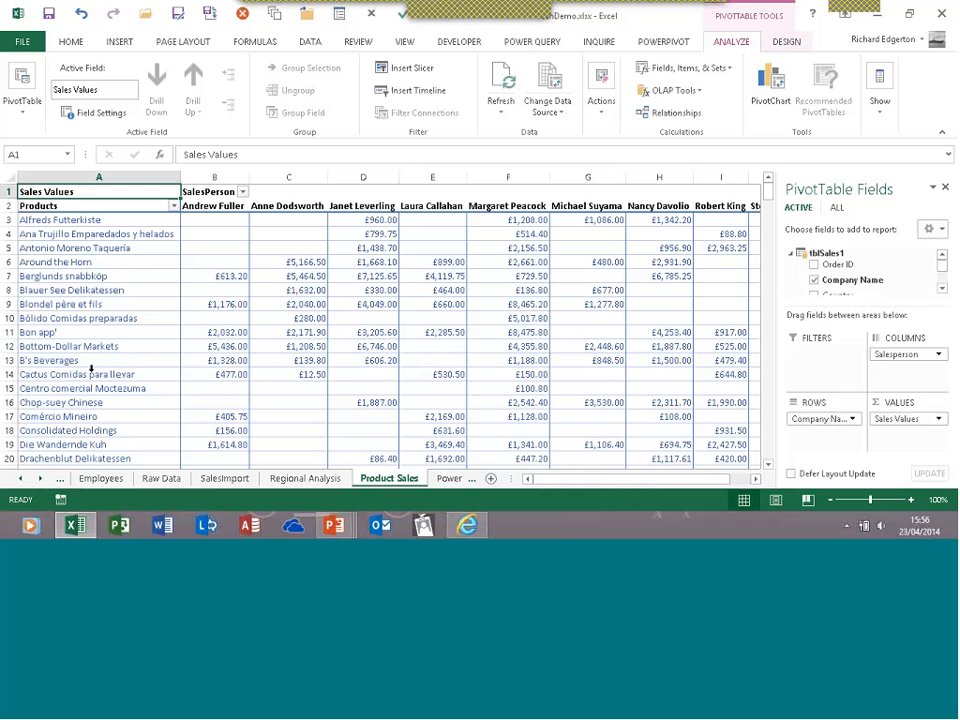
Quick Explore the D7 sales value for Berglunds snabbköp, pick Order Date, then close without drilling
click(360, 276)
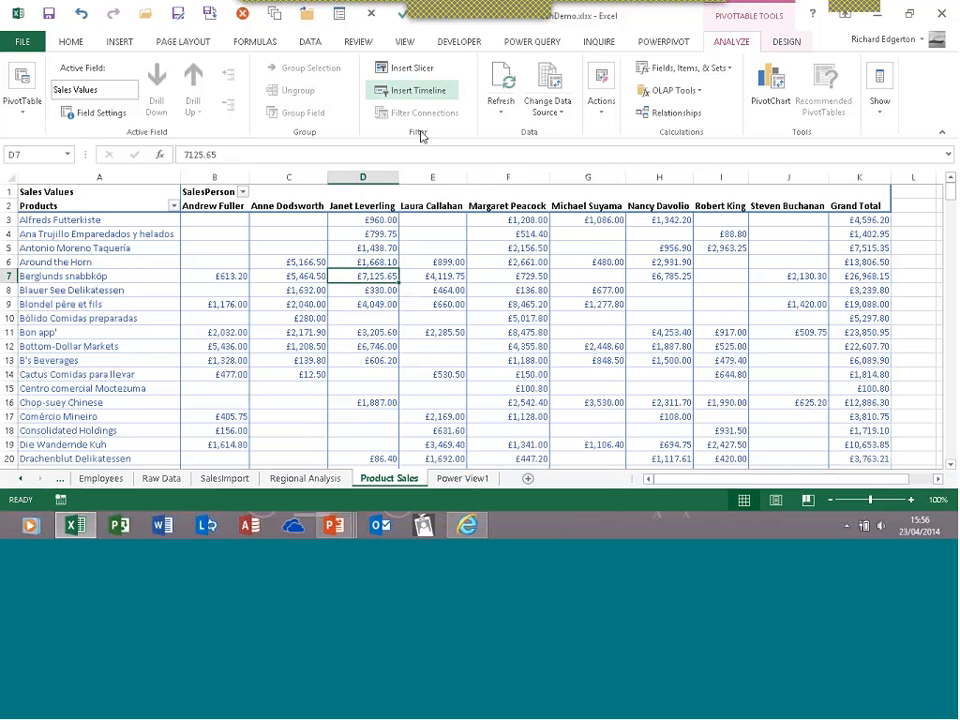
mouse_move(375, 275)
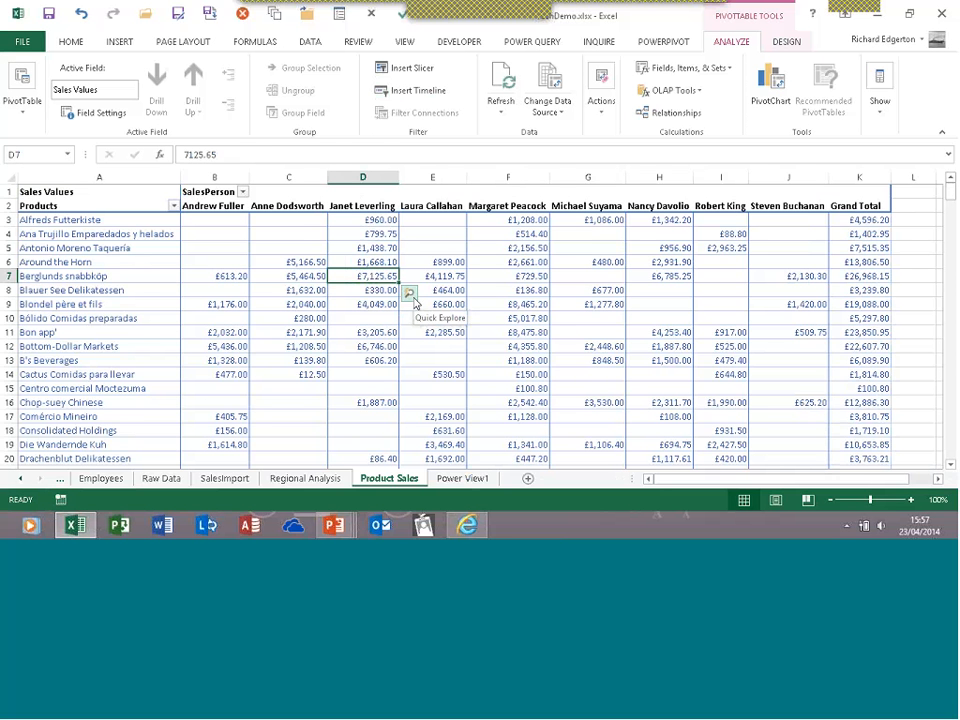
click(413, 297)
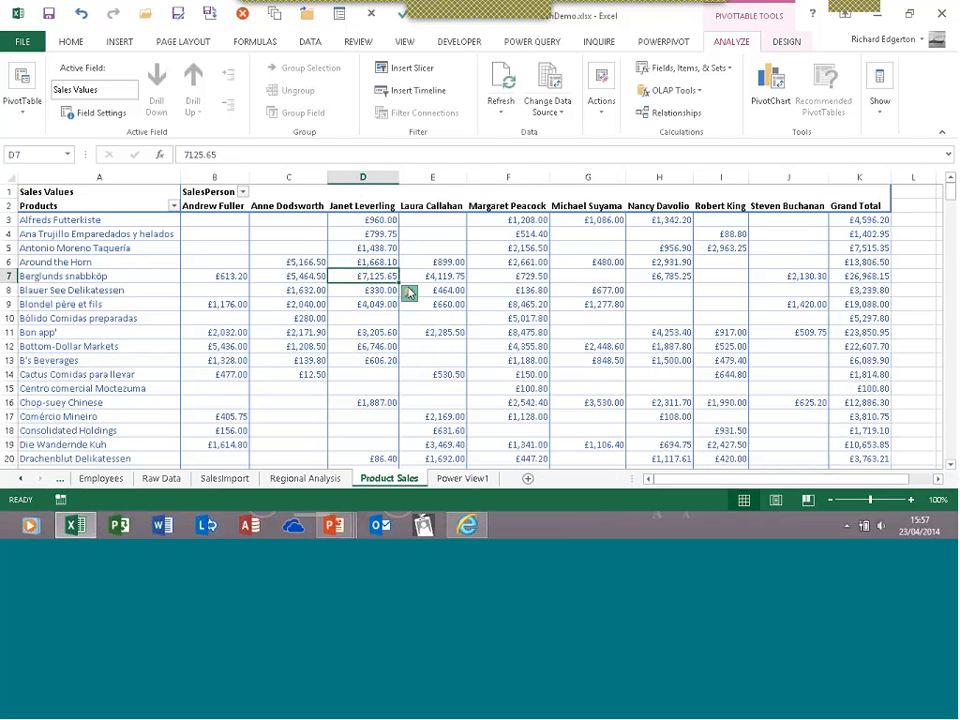
mouse_move(388, 311)
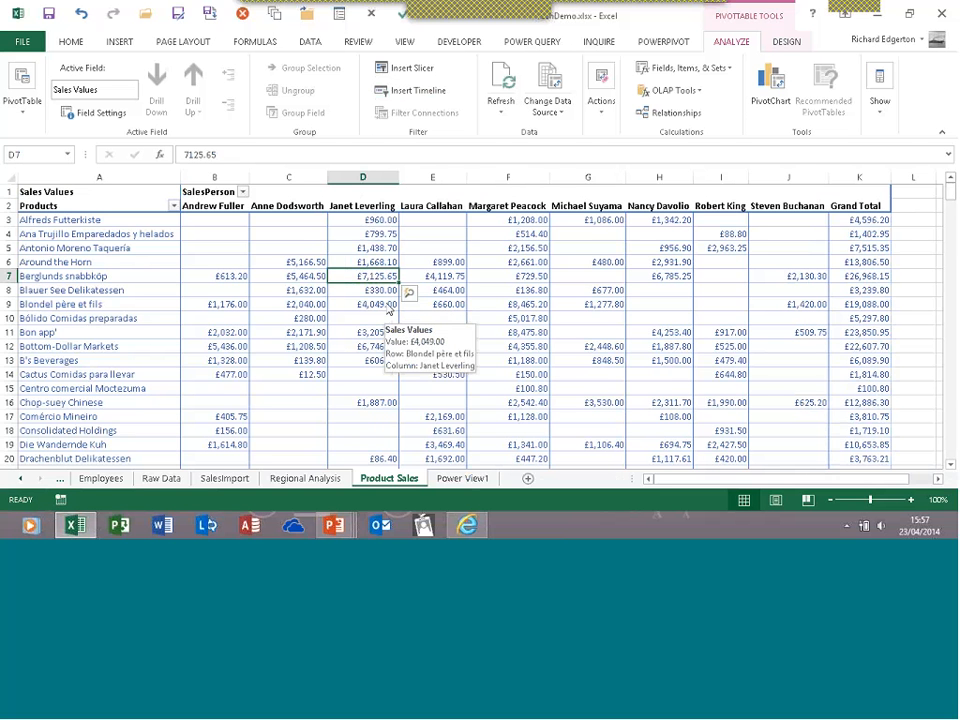
click(410, 294)
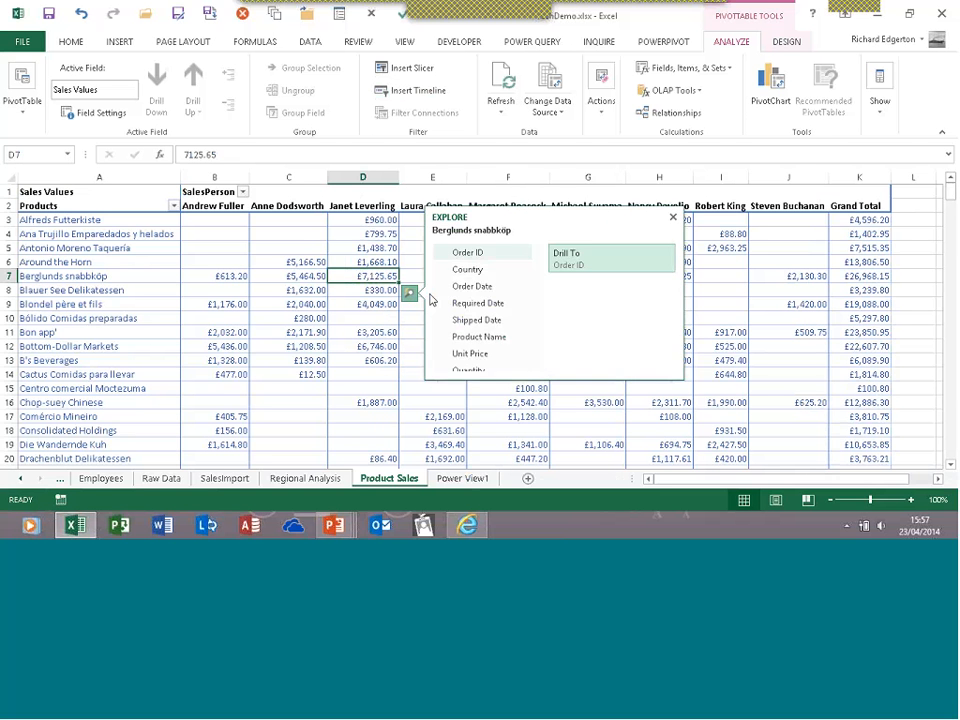
click(453, 288)
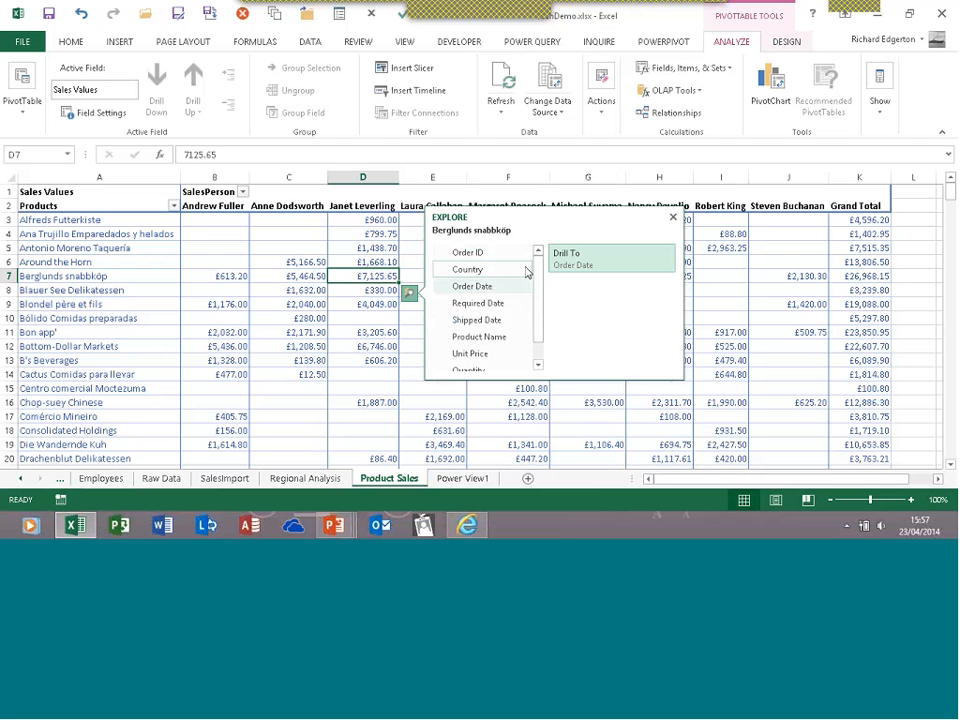
click(673, 217)
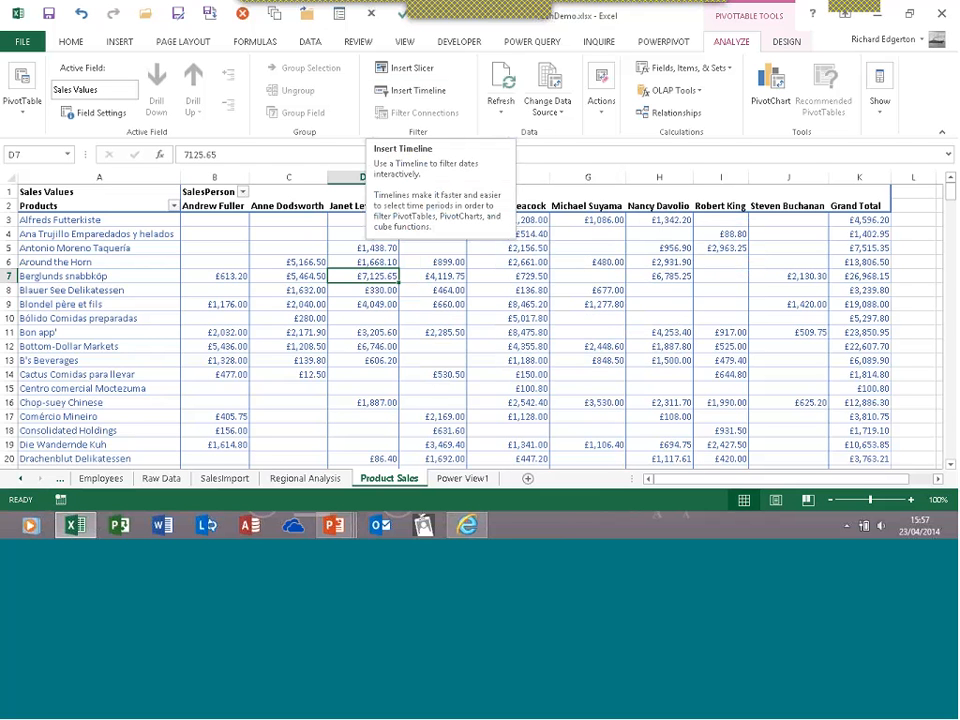
Insert a timeline for the Order Date field on the pivot
click(448, 95)
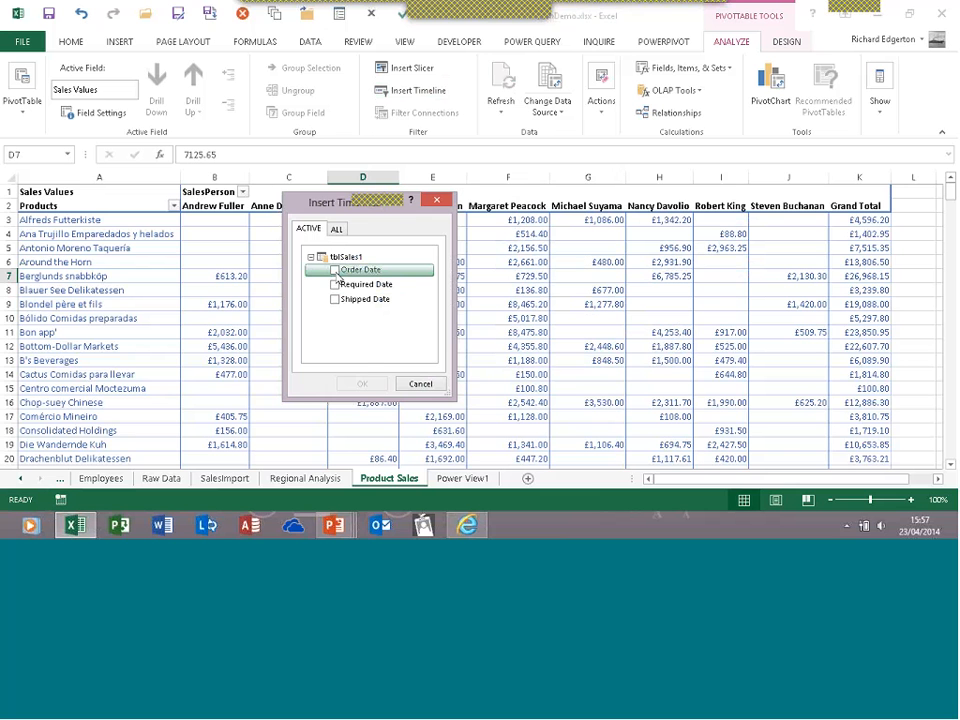
click(336, 272)
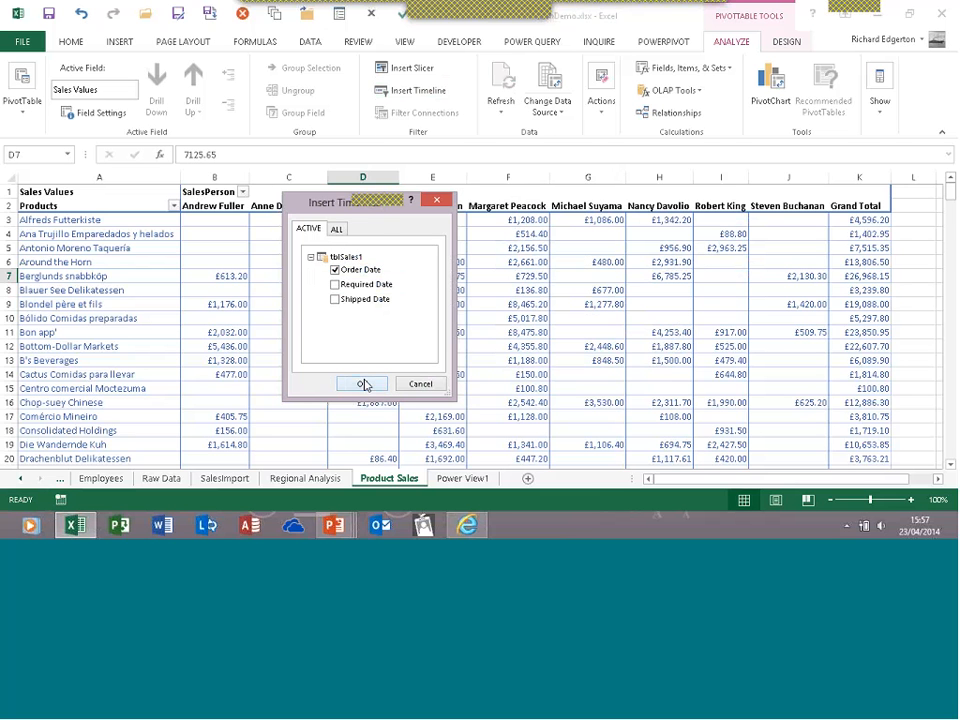
click(363, 384)
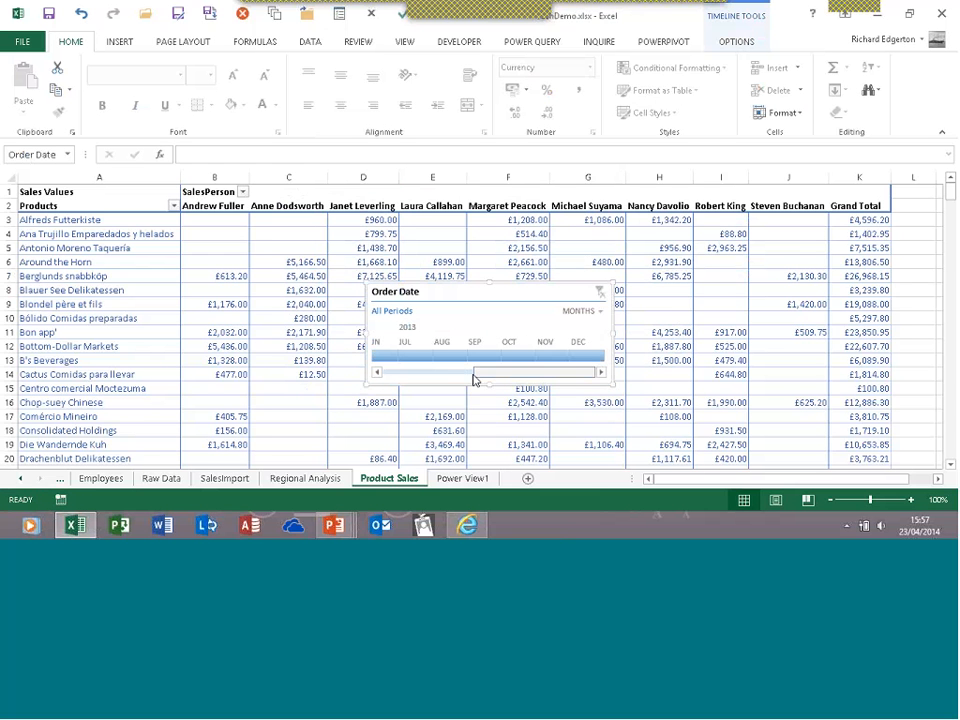
Widen the timeline, filter to June, another month, then January–March 2013, and clear the filter
drag(475, 379, 423, 382)
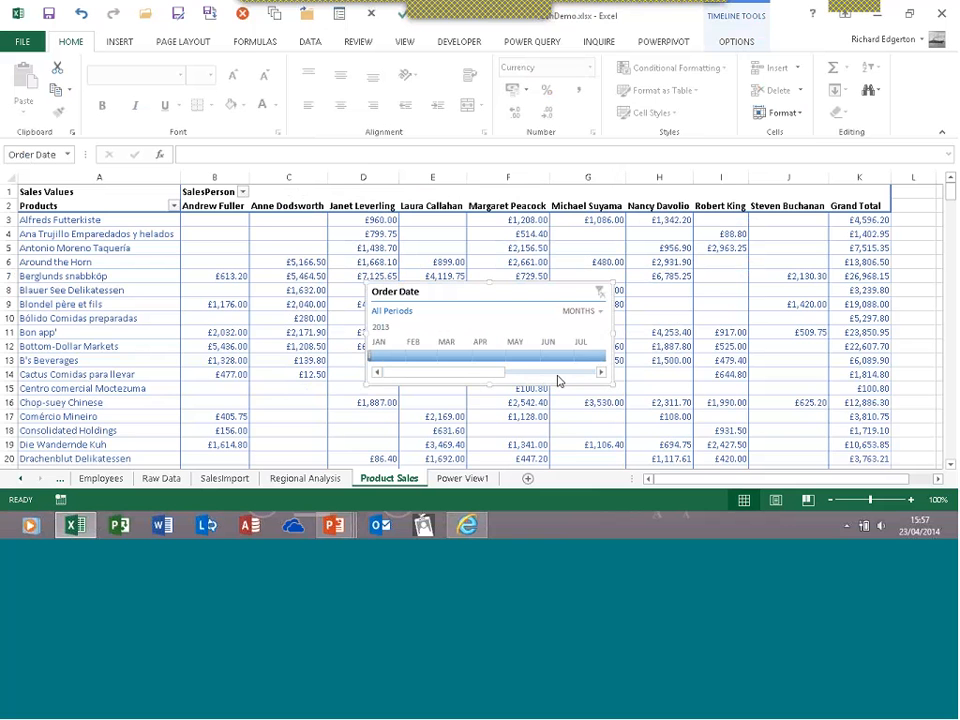
drag(612, 383, 726, 405)
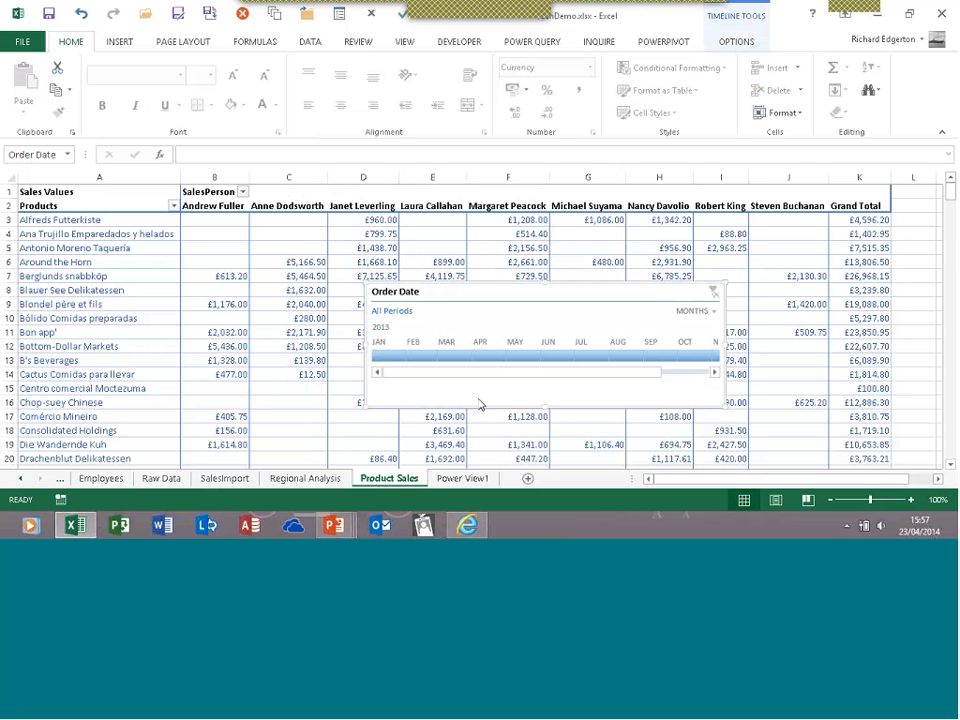
click(551, 358)
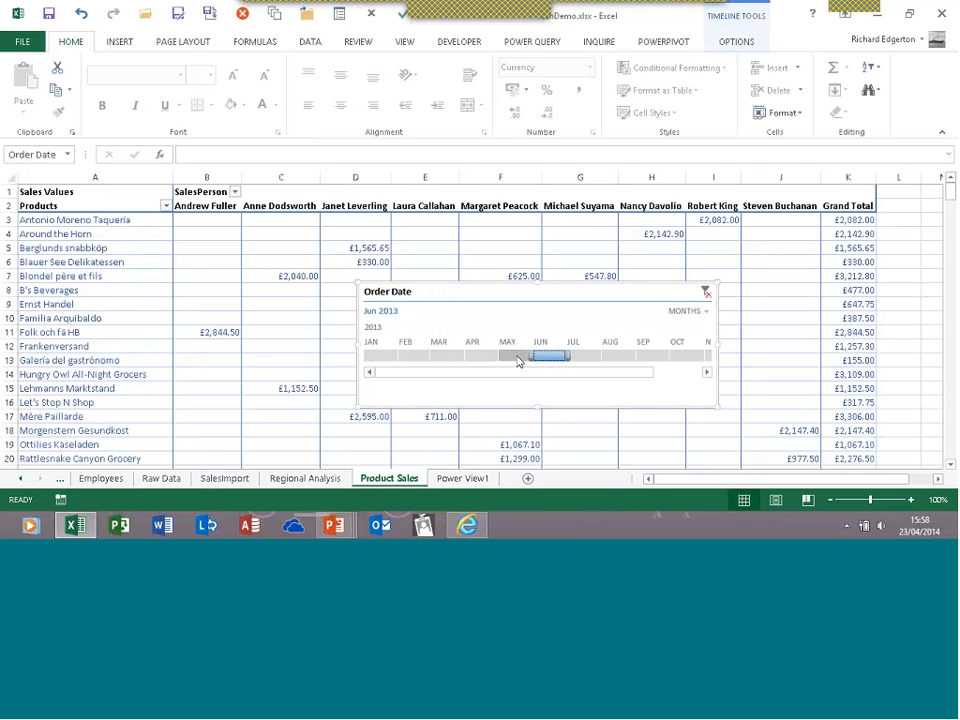
click(518, 361)
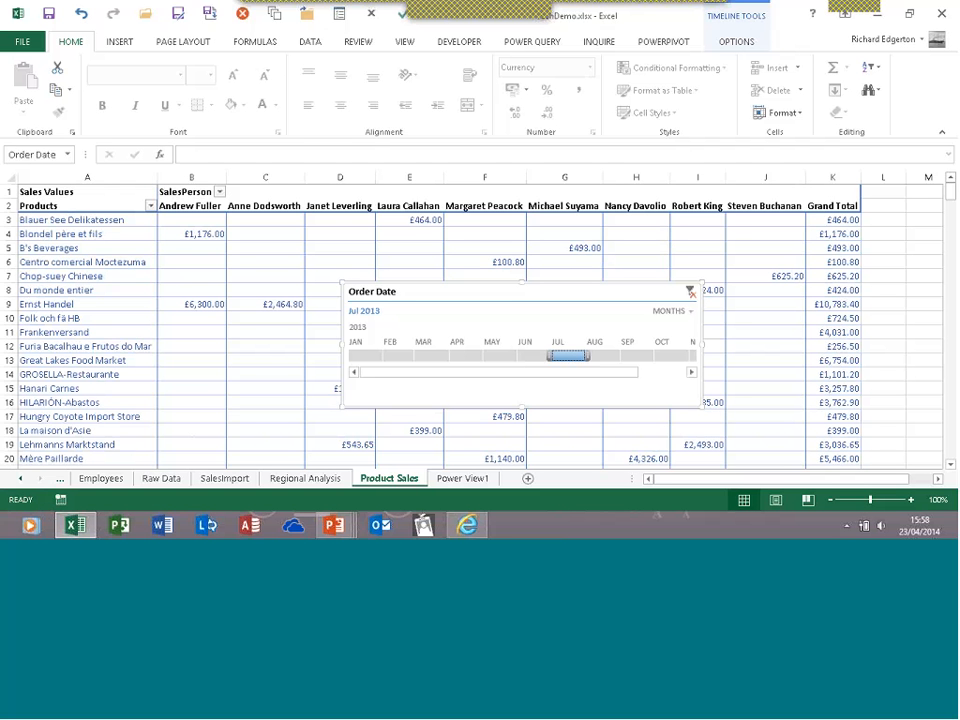
click(366, 357)
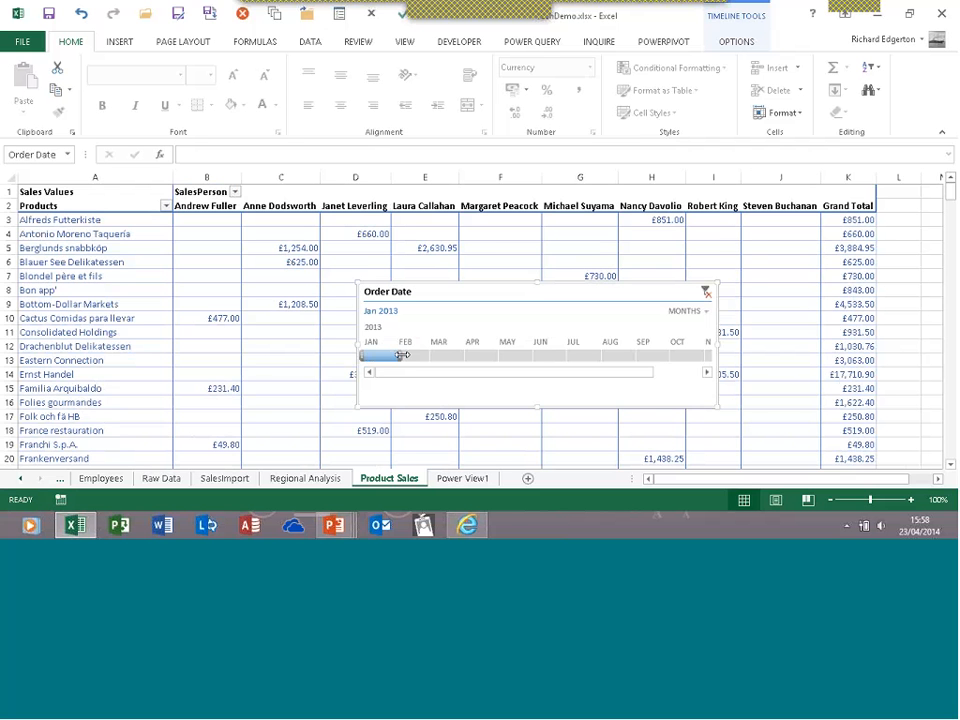
drag(401, 355, 454, 362)
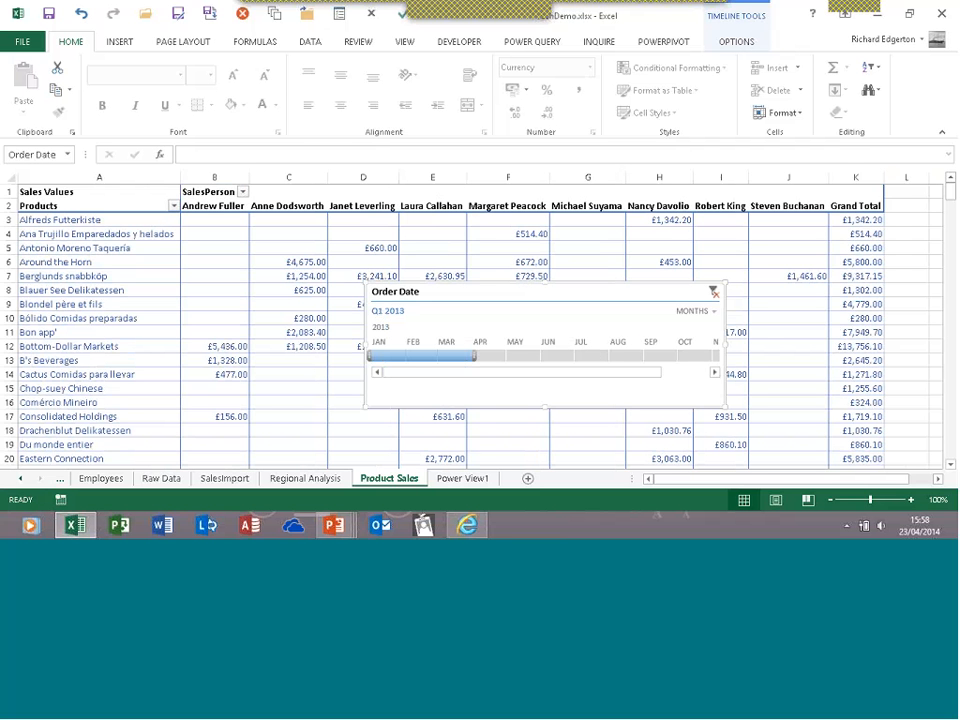
click(714, 295)
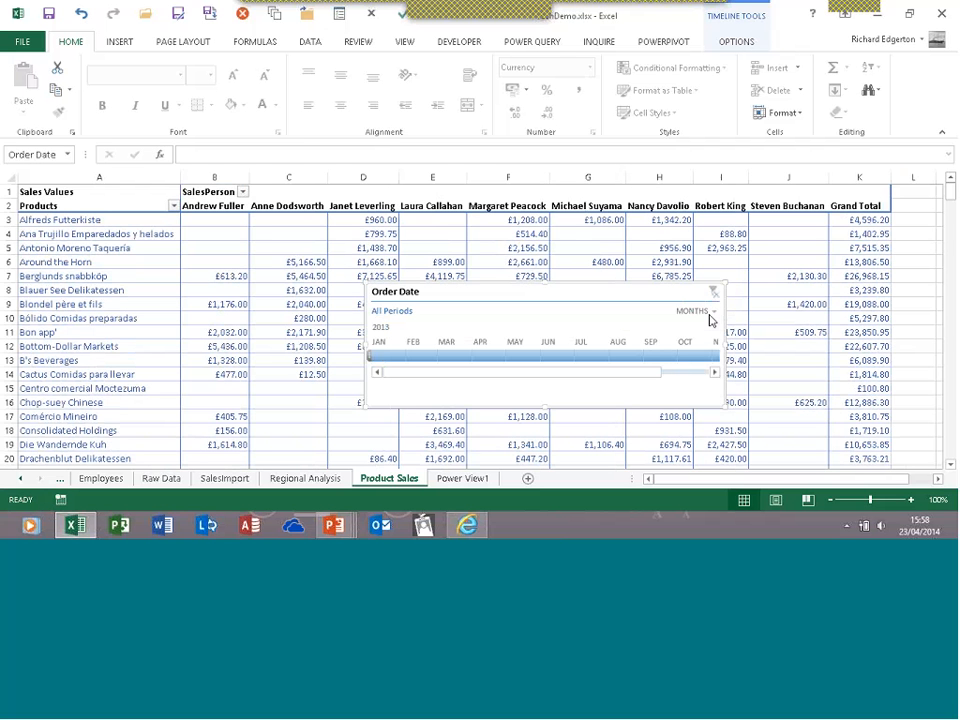
Group the timeline by quarters and filter the pivot across Q2–Q4 2013 ranges
click(714, 313)
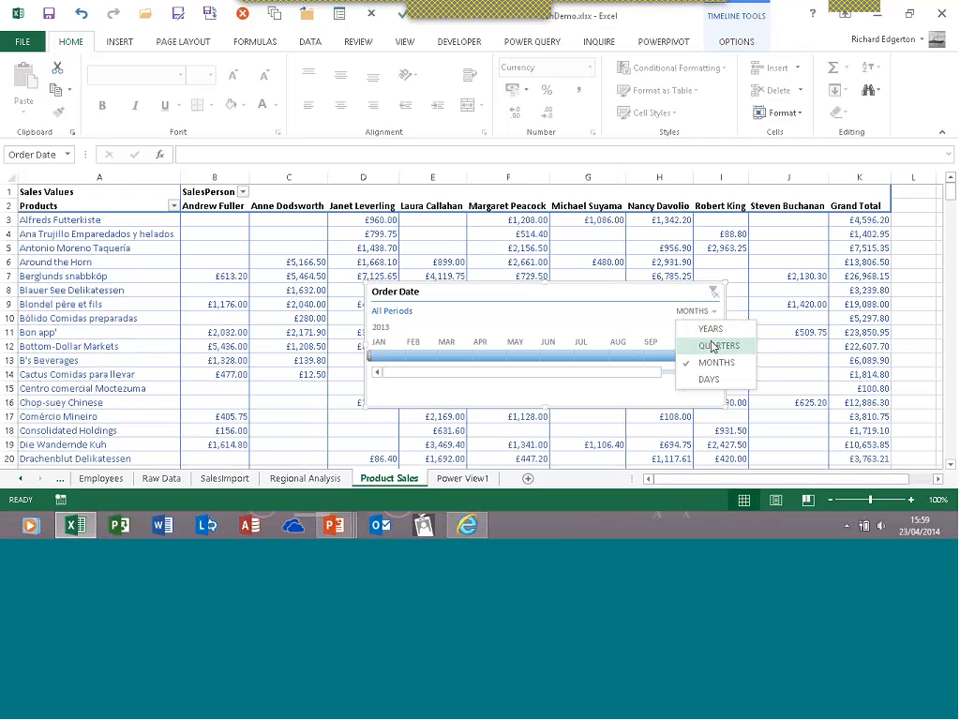
click(713, 345)
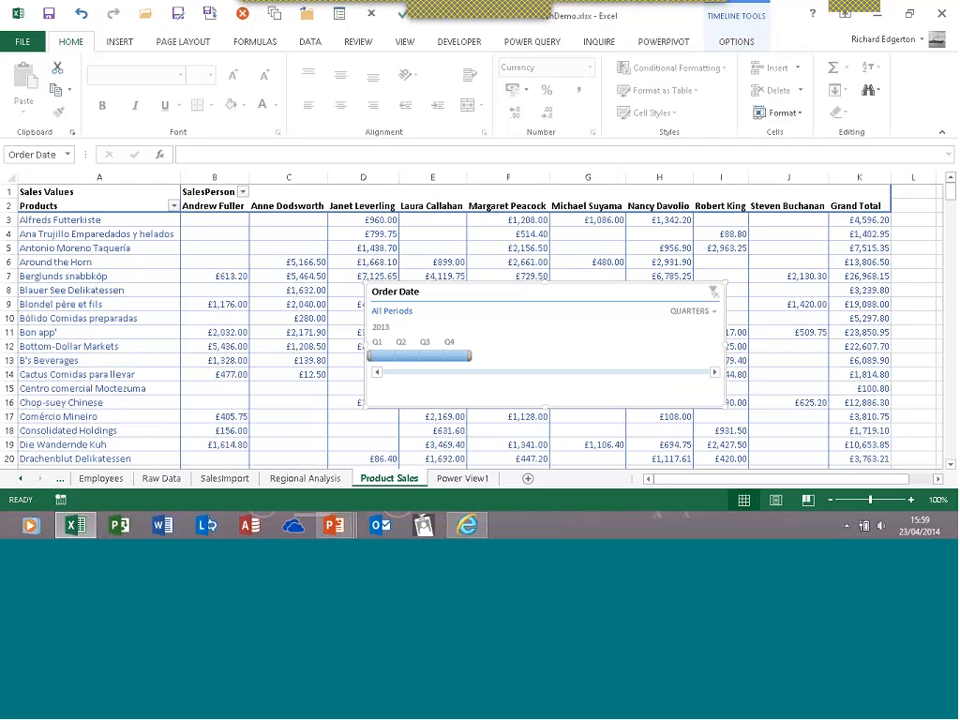
click(401, 356)
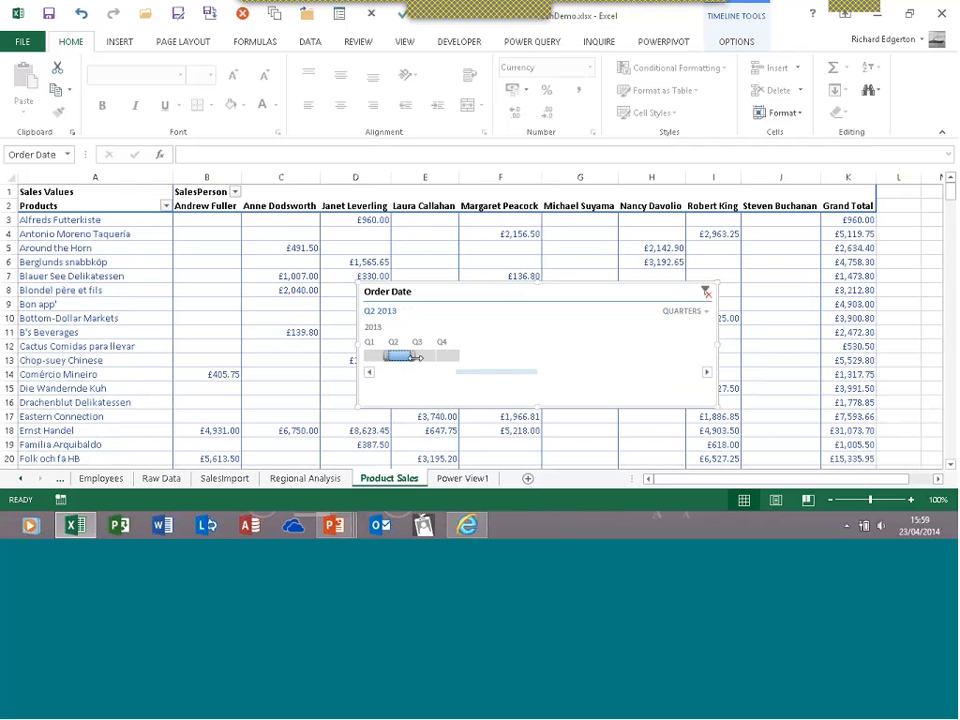
drag(415, 357, 437, 357)
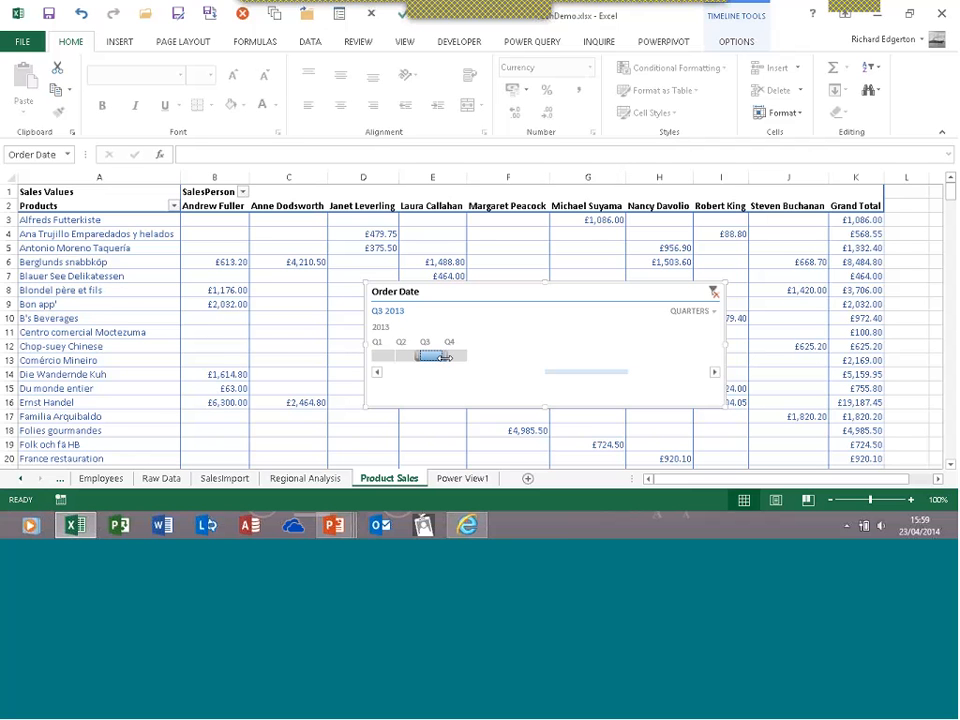
drag(444, 357, 461, 364)
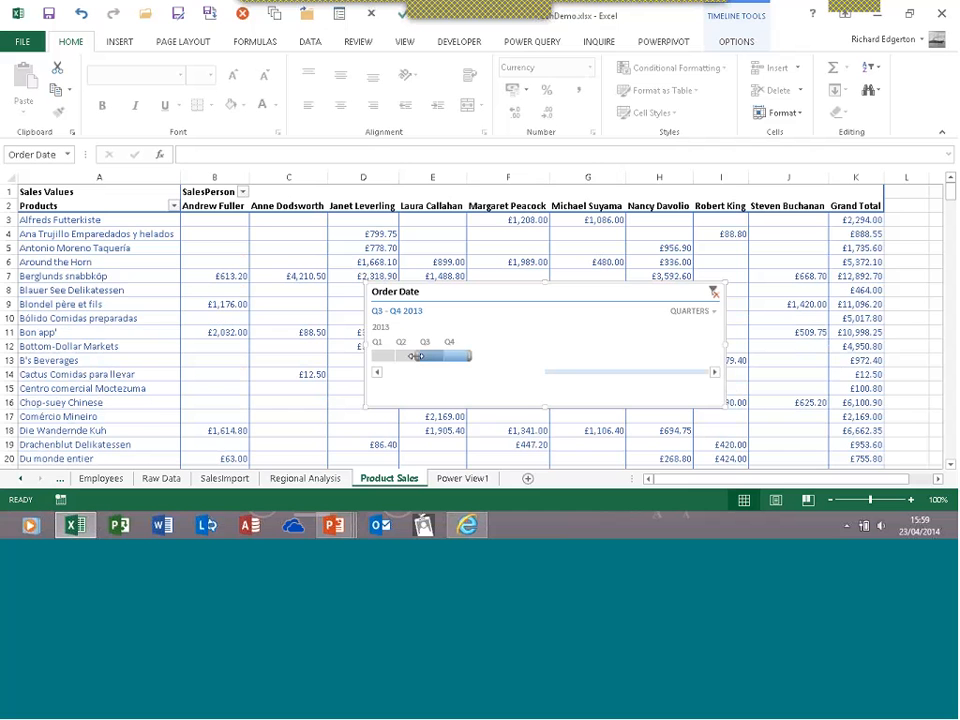
drag(418, 356, 404, 363)
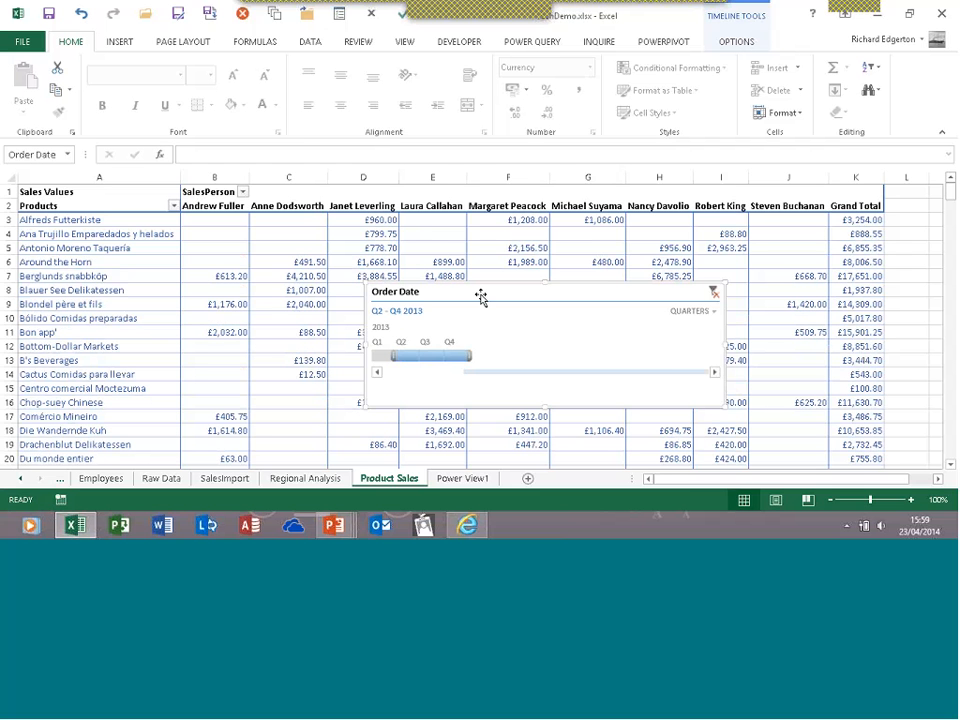
Switch the timeline to days, filter late March 2013, return to months, and clear the filter
click(700, 311)
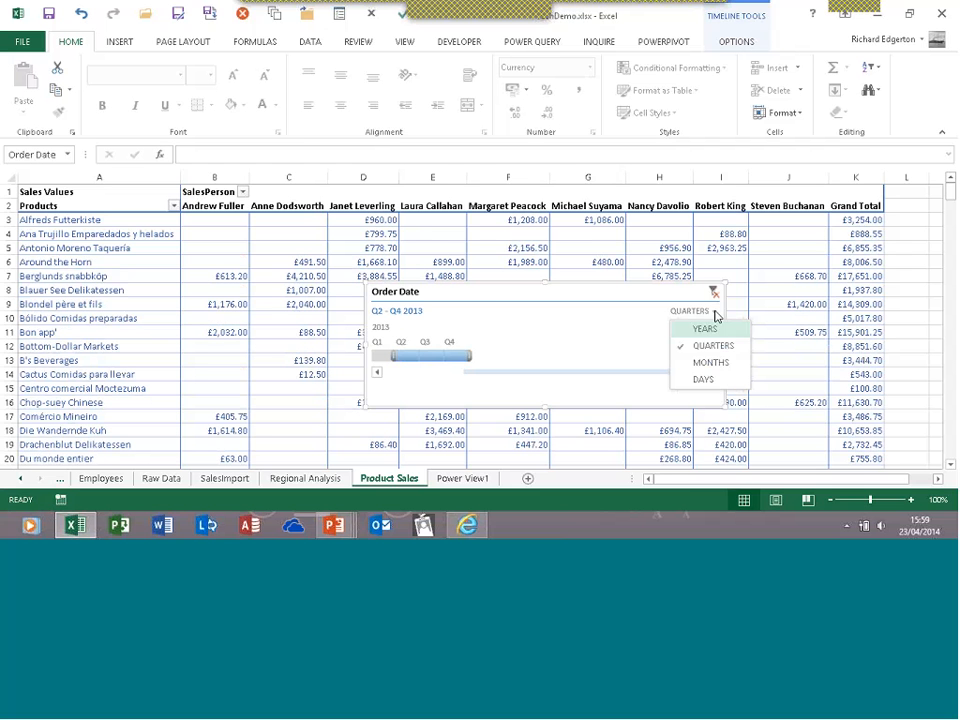
click(700, 380)
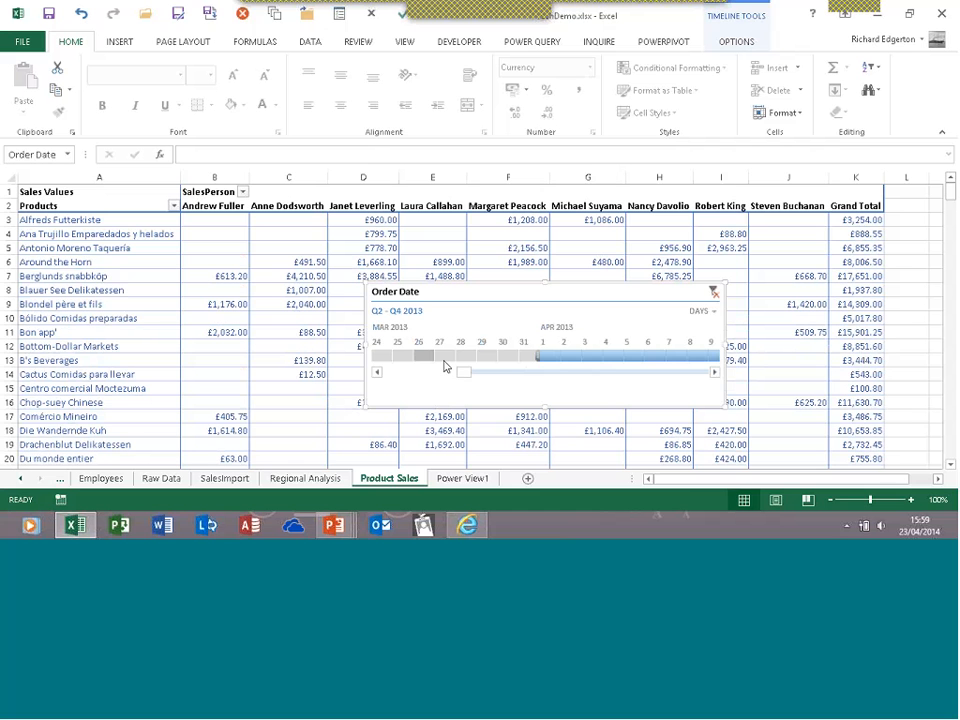
drag(508, 357, 390, 359)
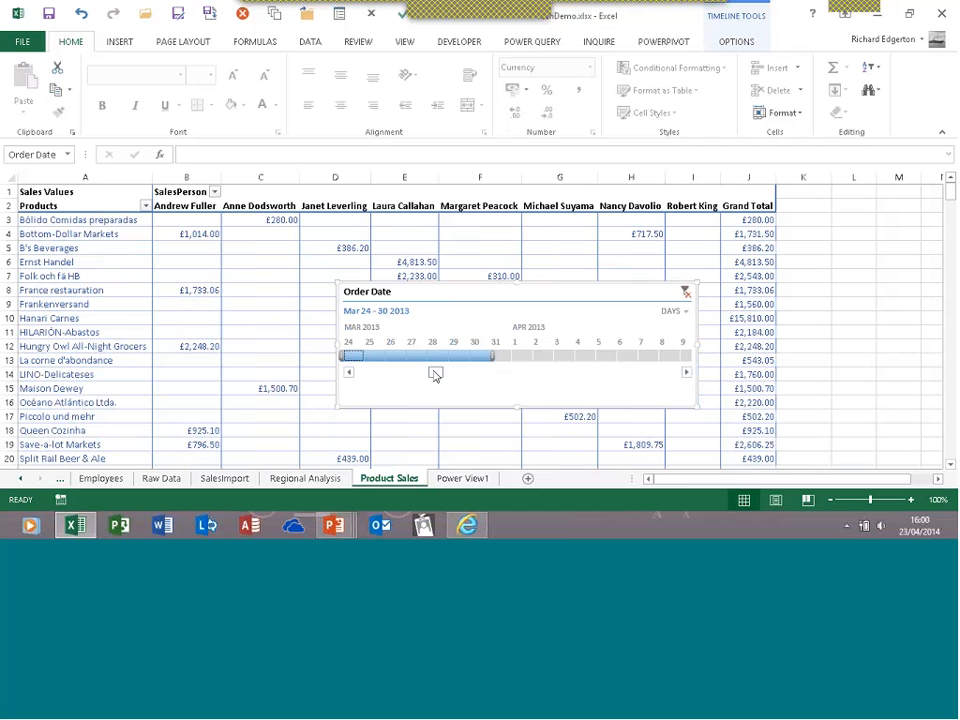
click(676, 311)
click(678, 360)
click(688, 292)
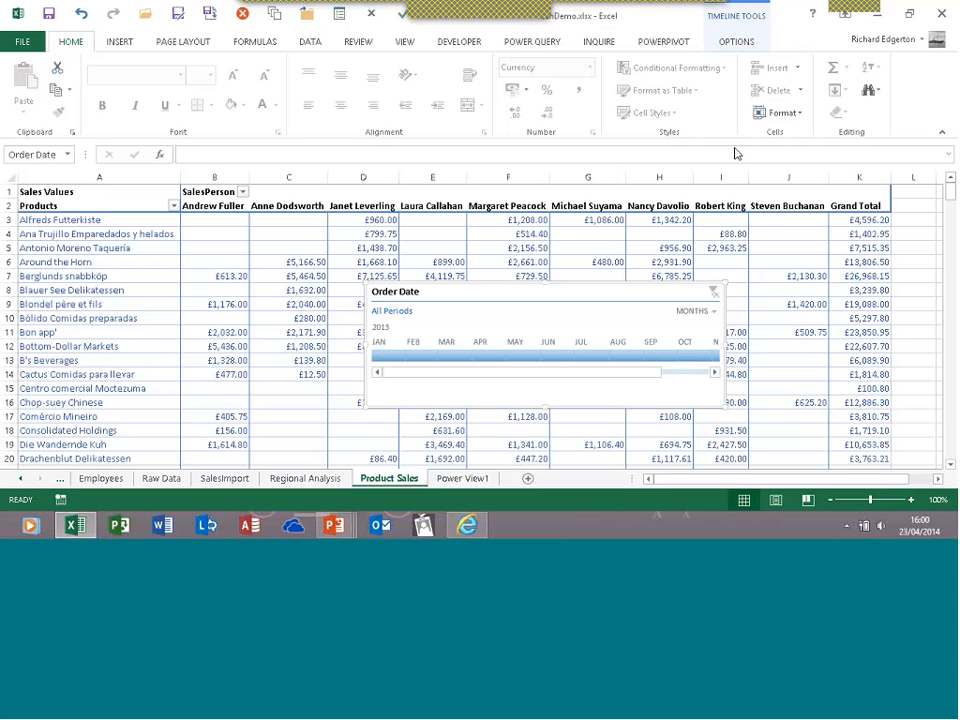
Apply the orange dark timeline style to the Order Date timeline
click(738, 42)
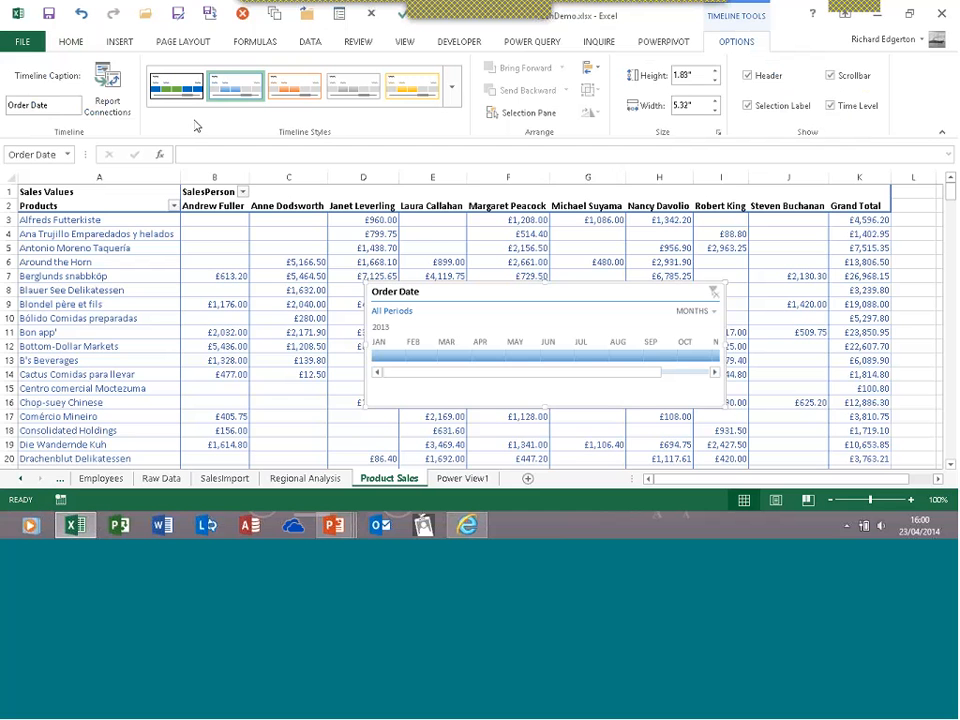
click(451, 94)
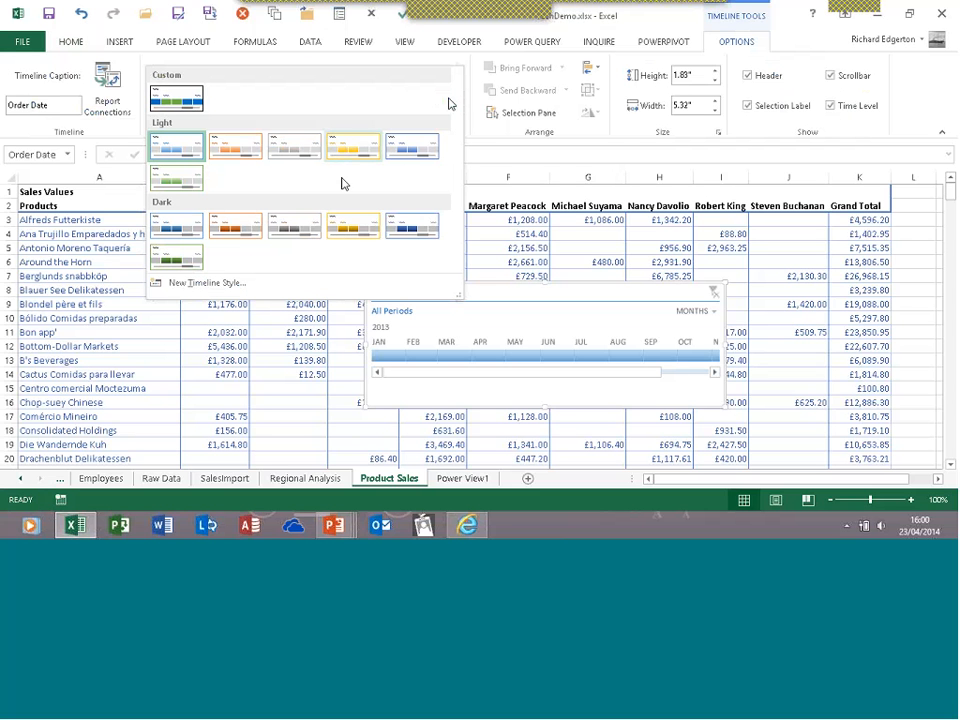
click(229, 224)
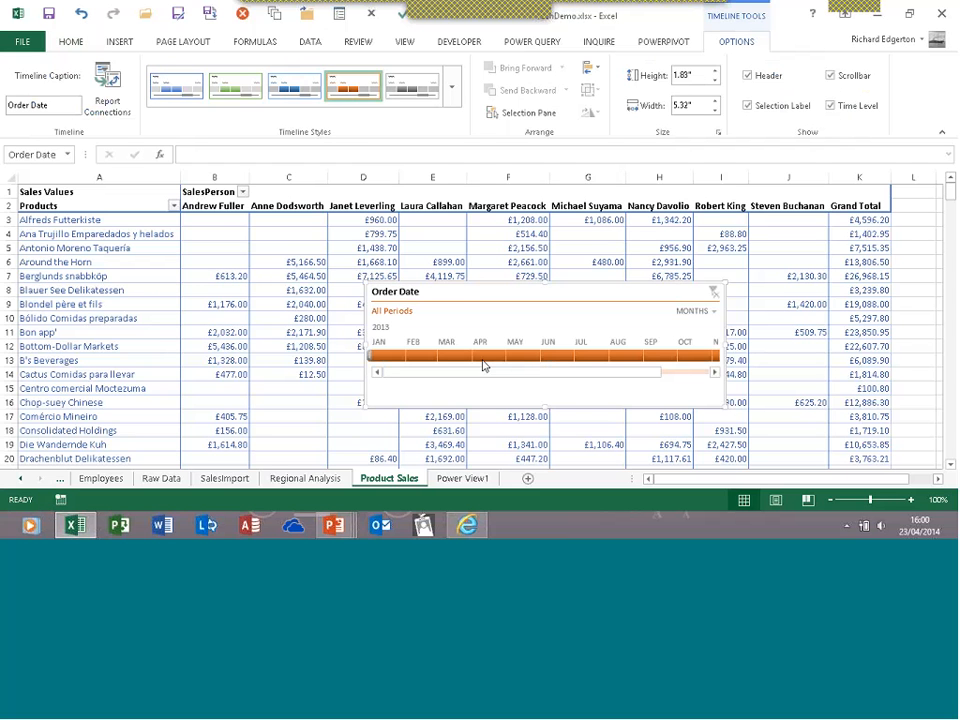
Create a new timeline style formatting Selection Label and Selected Time Block, then apply it
click(451, 88)
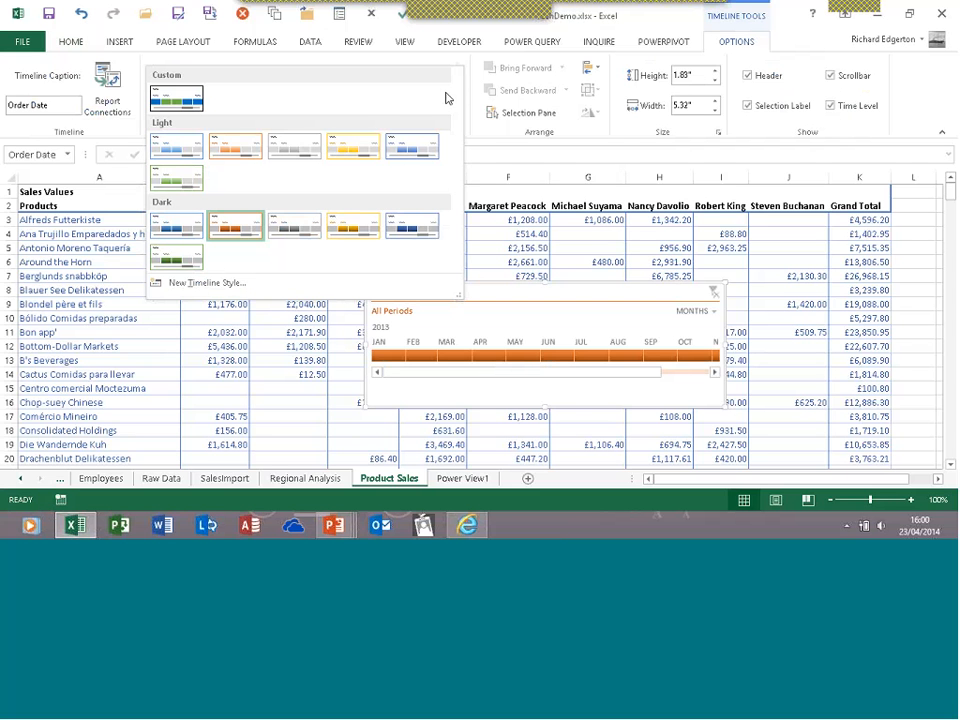
click(250, 289)
click(196, 221)
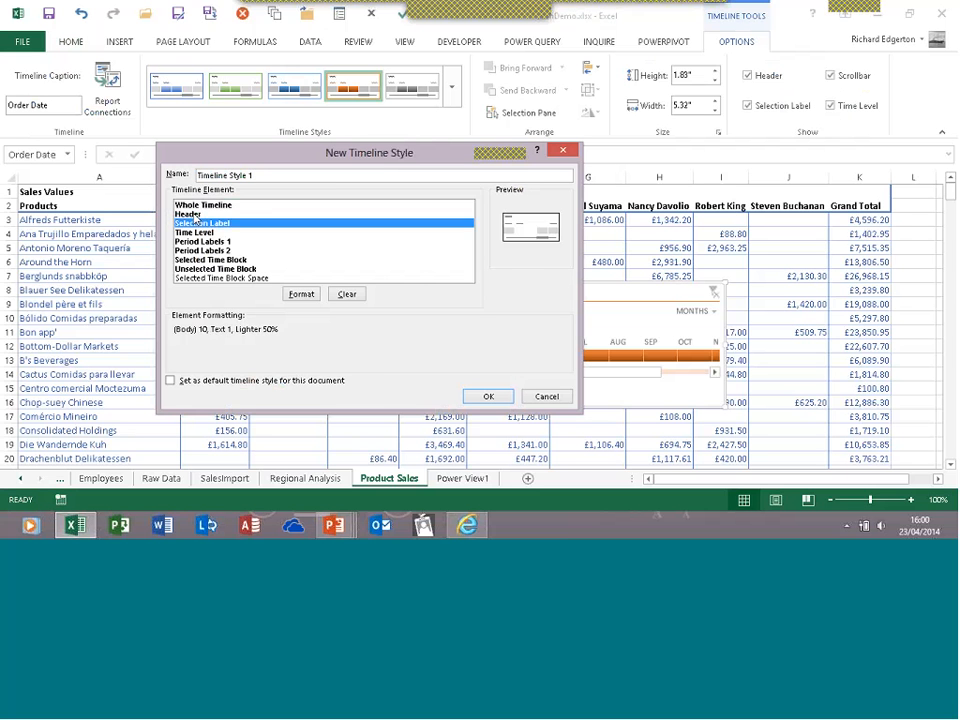
click(203, 259)
click(491, 398)
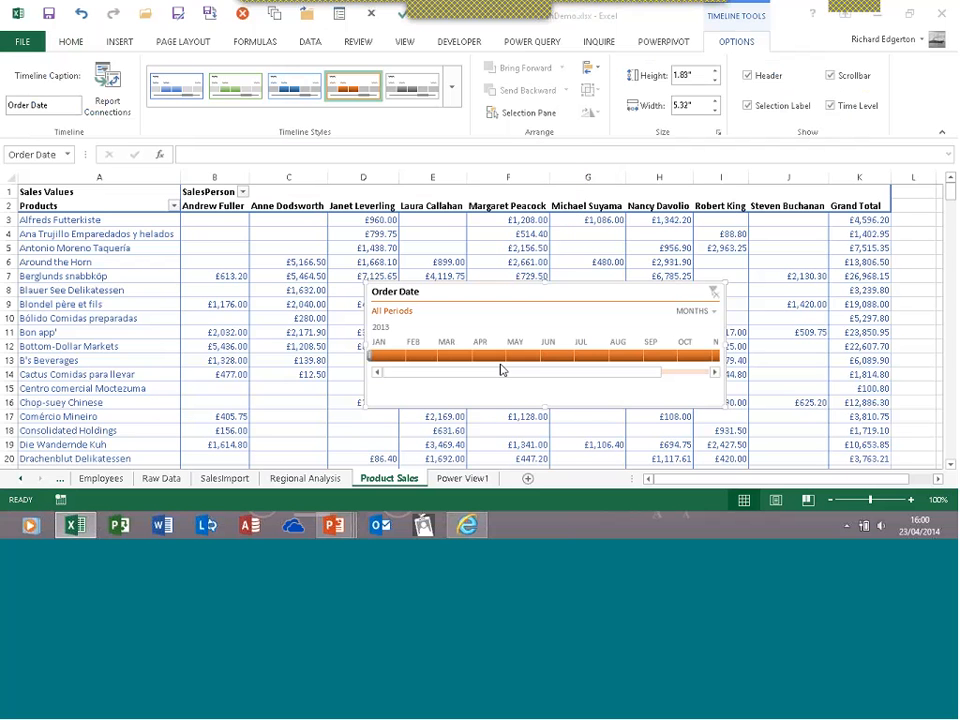
click(455, 90)
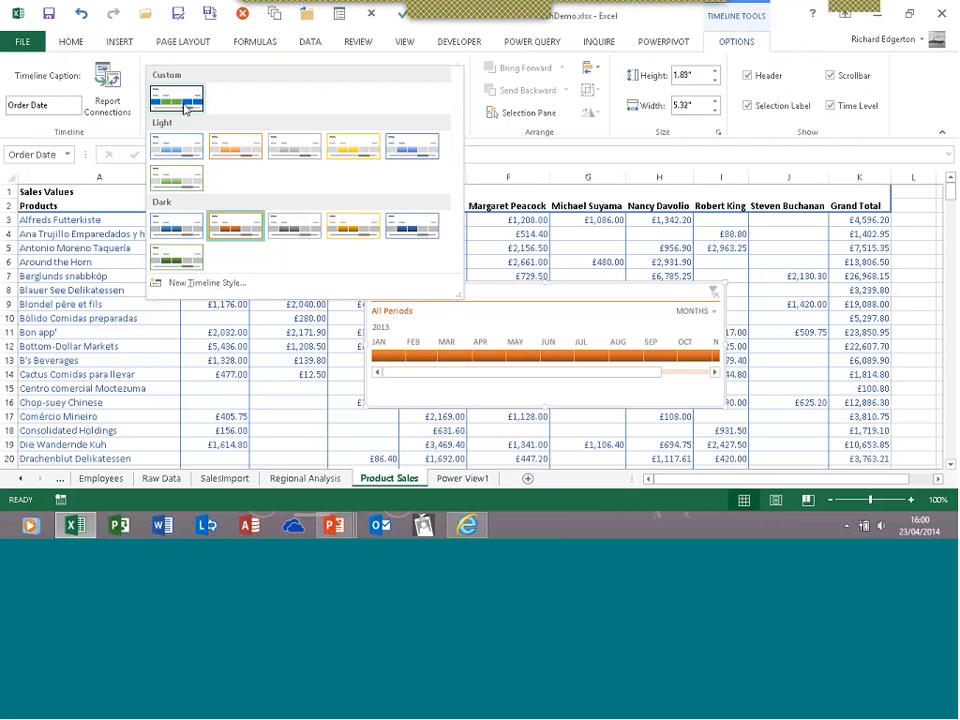
click(183, 101)
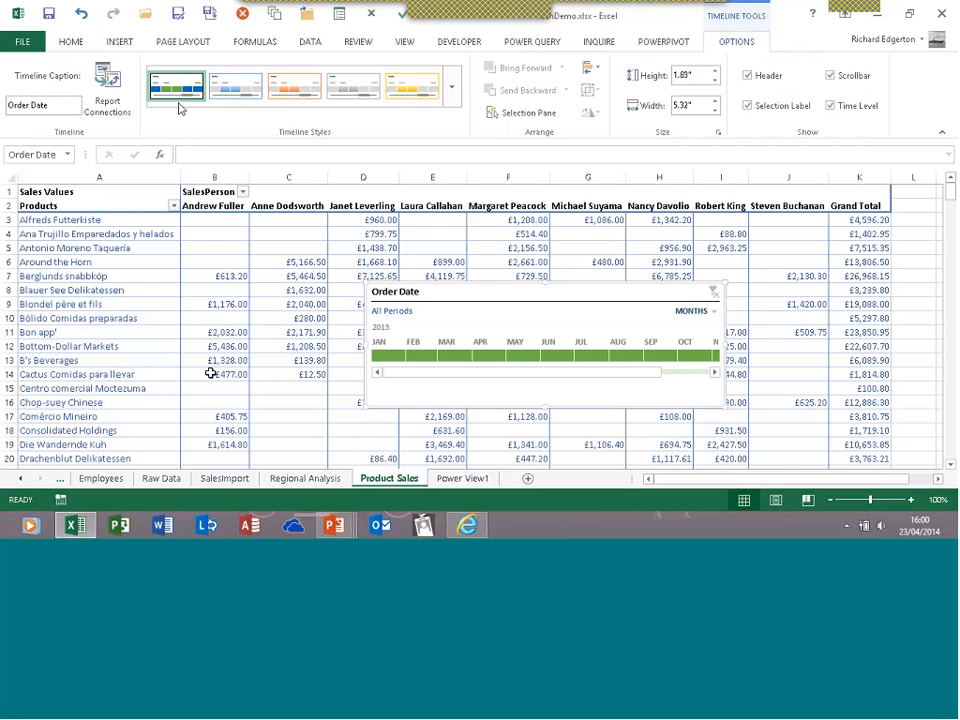
Filter the timeline to May, August, July–August, then March 2013, and remove the timeline
click(515, 355)
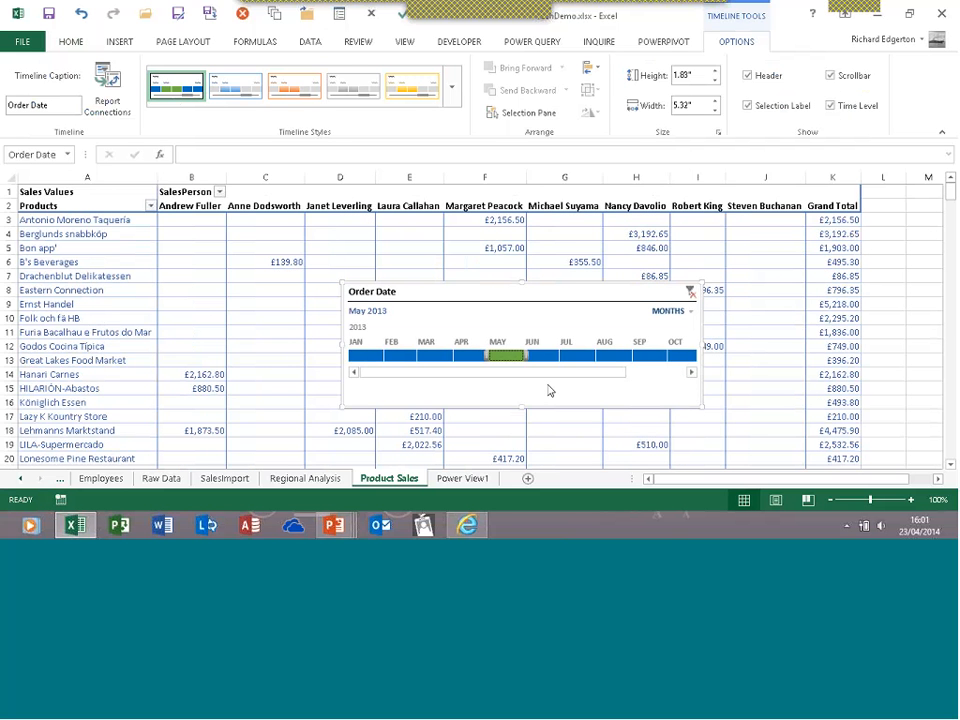
click(606, 355)
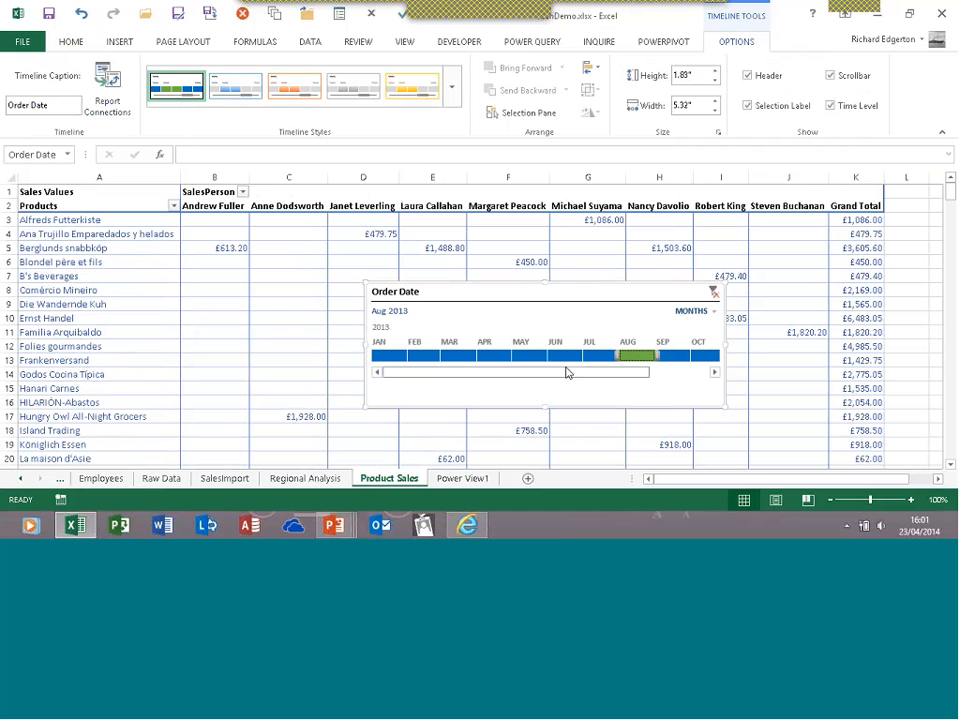
drag(617, 355, 568, 355)
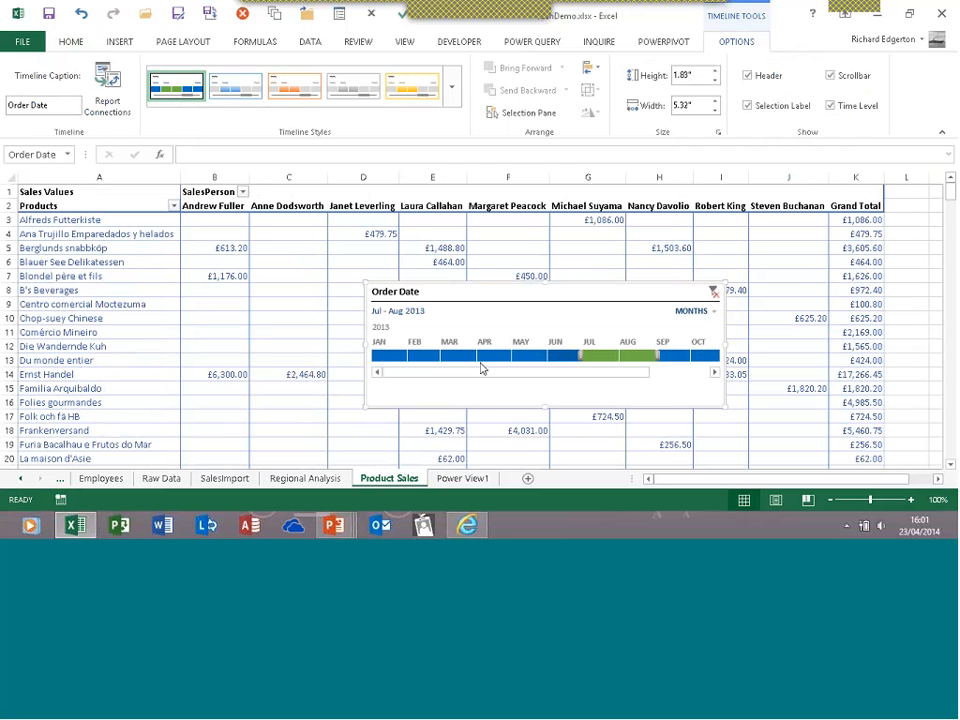
click(466, 356)
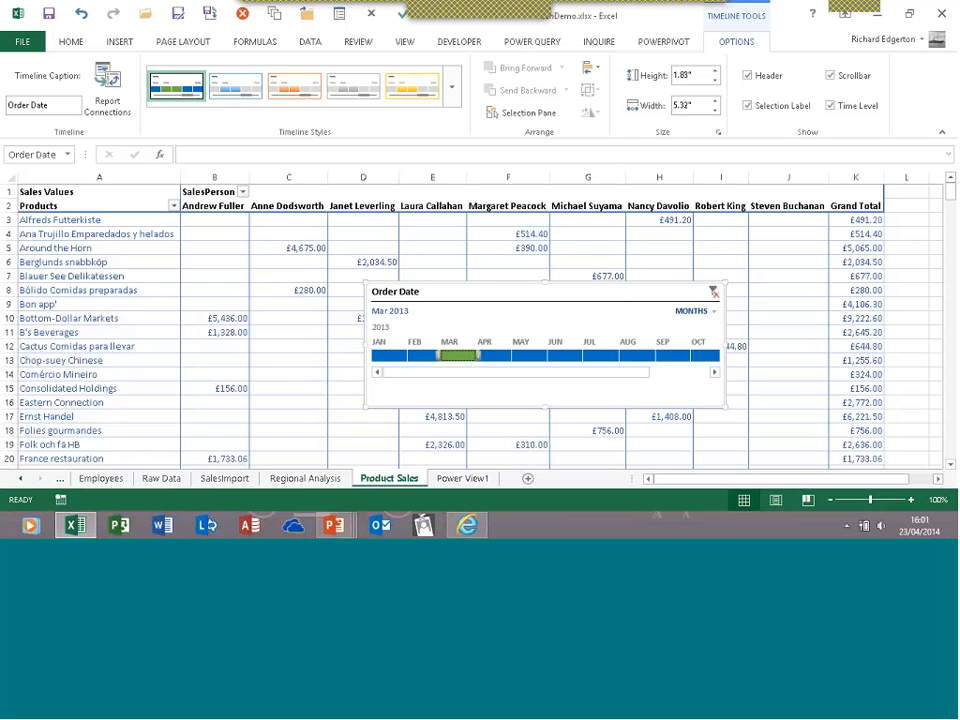
right_click(614, 290)
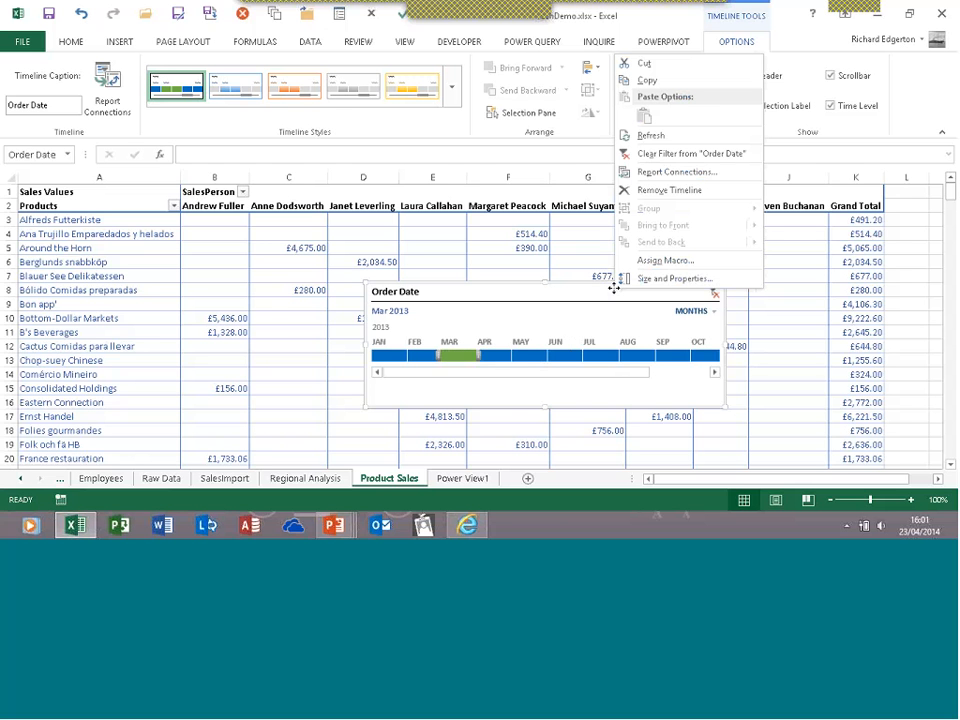
click(598, 298)
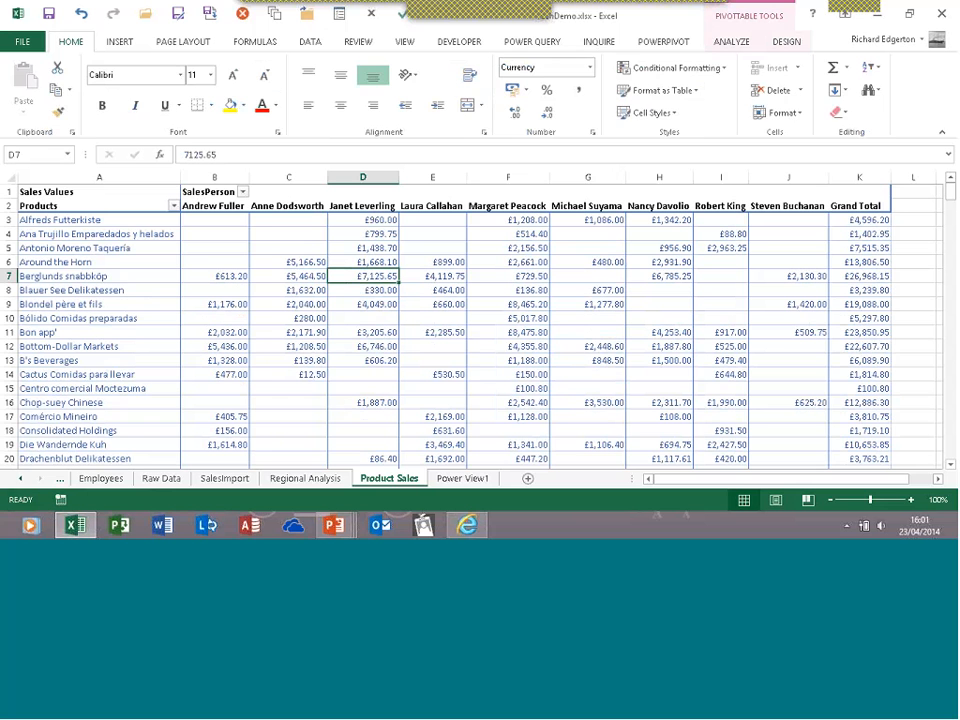
Switch from the PivotTable Analyze ribbon to the Insert ribbon
click(735, 43)
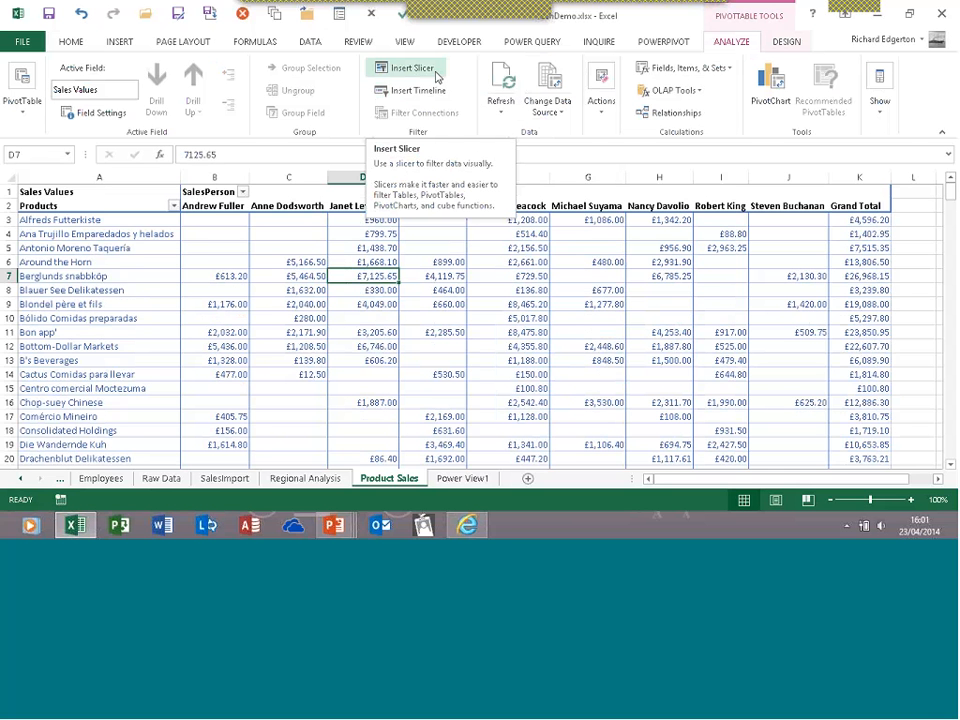
click(130, 48)
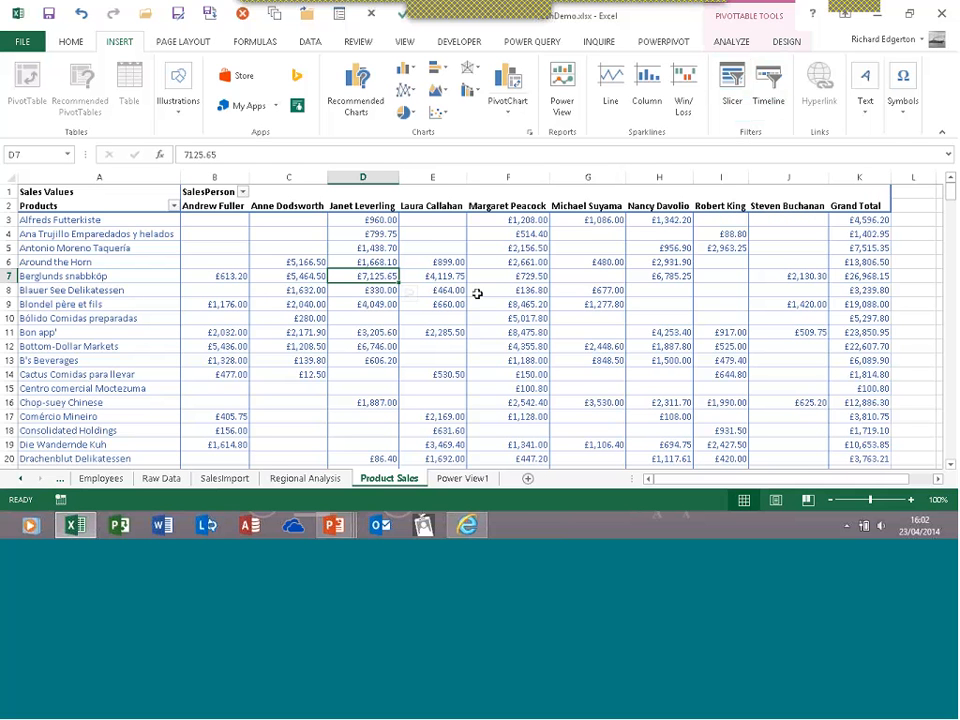
Try Quick Explore drill-down on a customer value in column C, then close it
mouse_move(367, 274)
click(285, 272)
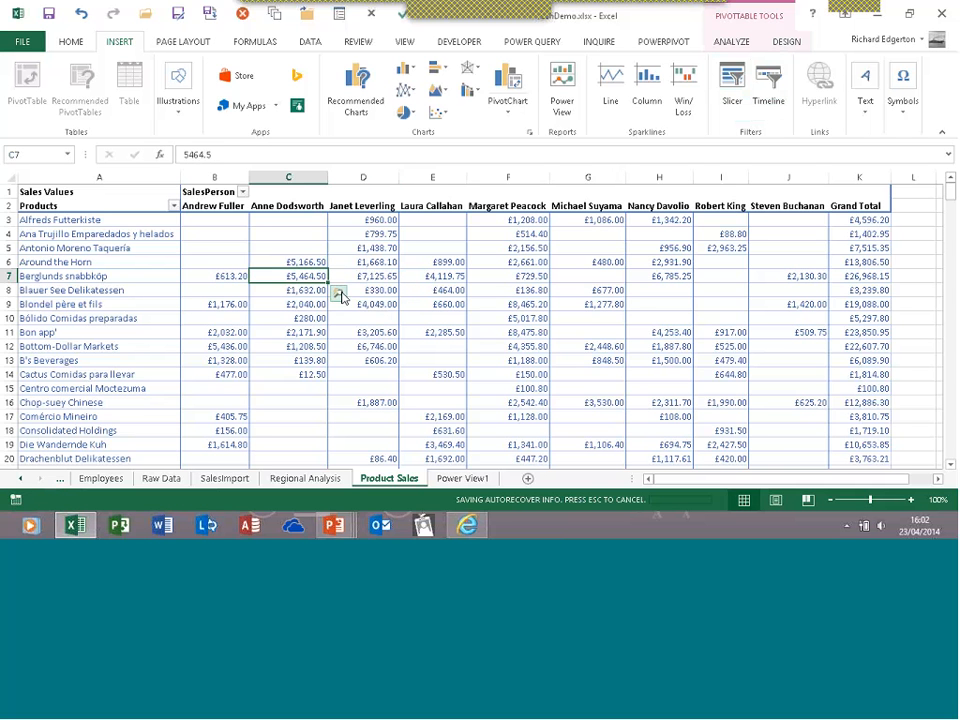
click(339, 294)
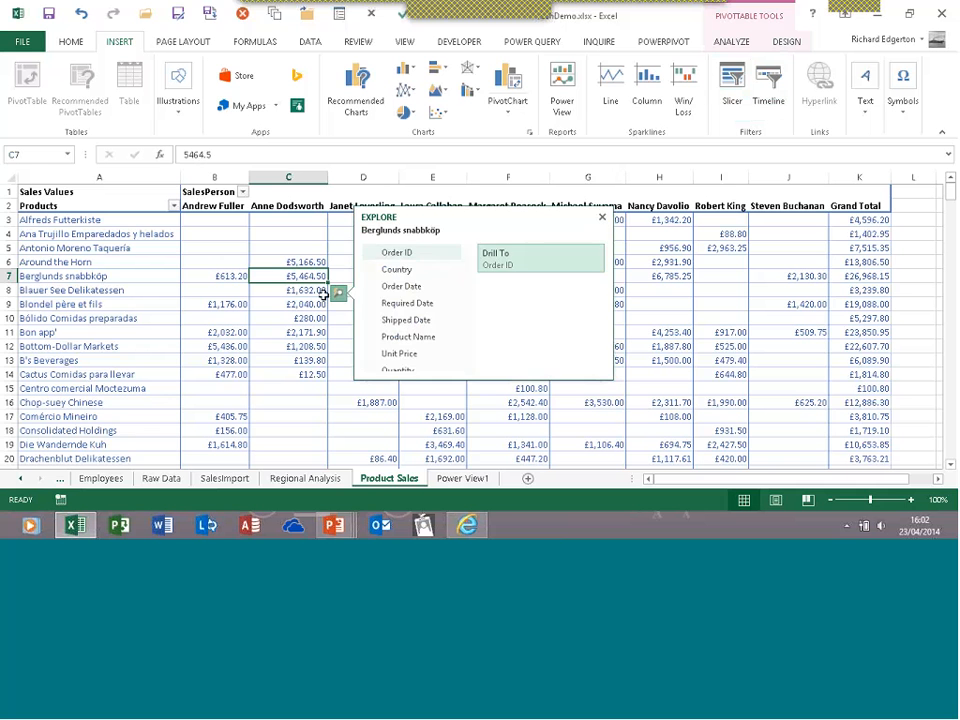
click(304, 276)
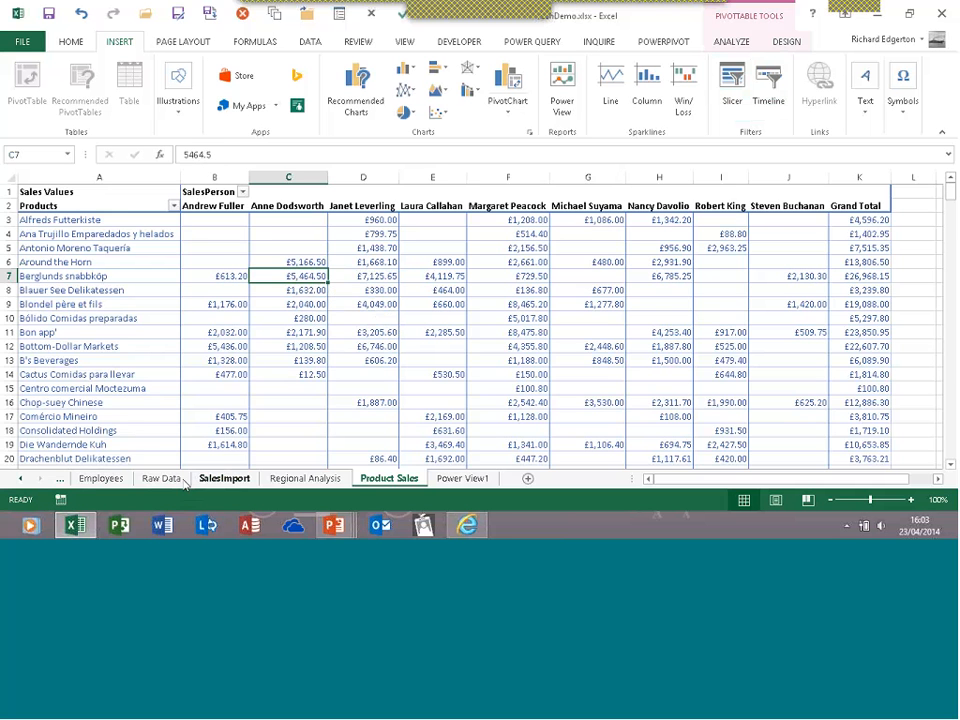
Go to the Online Sales sheet through the workbook's sheet-list dialog
click(101, 478)
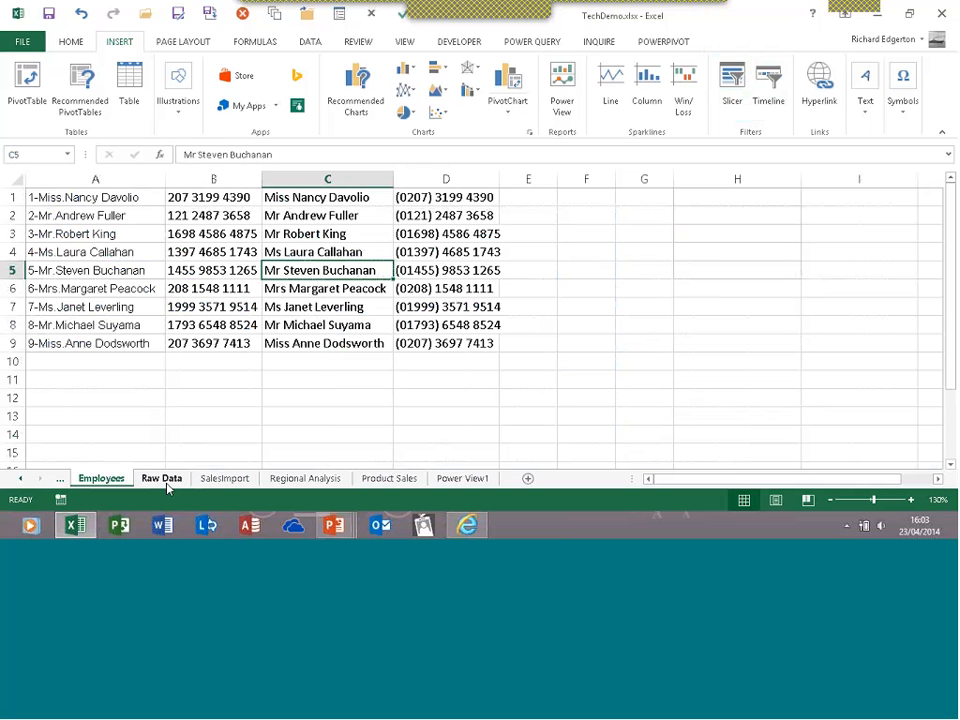
right_click(57, 480)
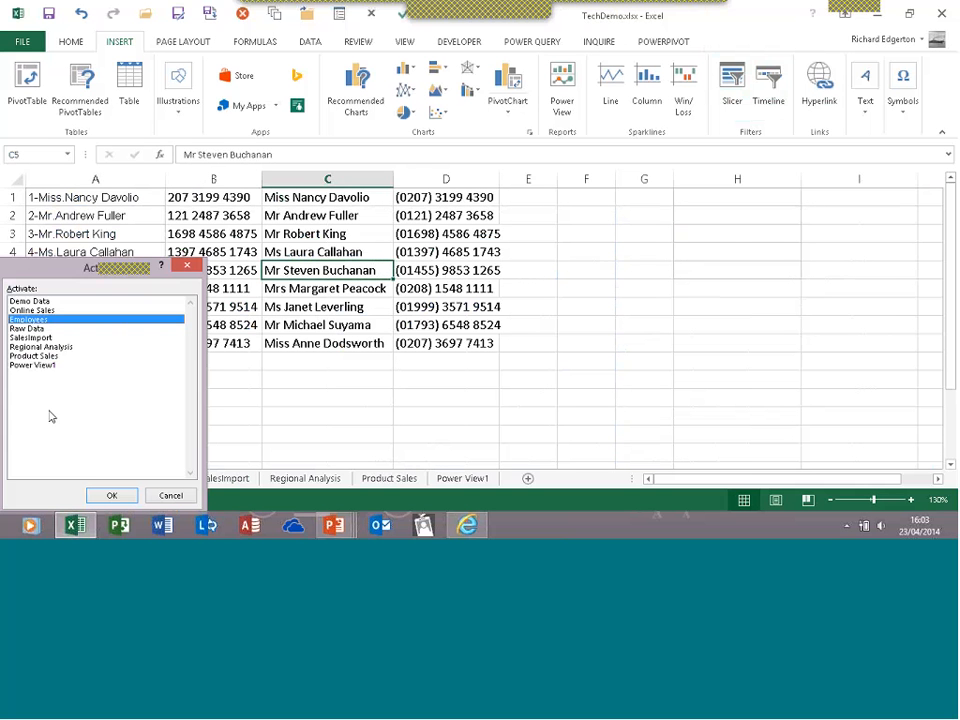
click(40, 310)
key(Return)
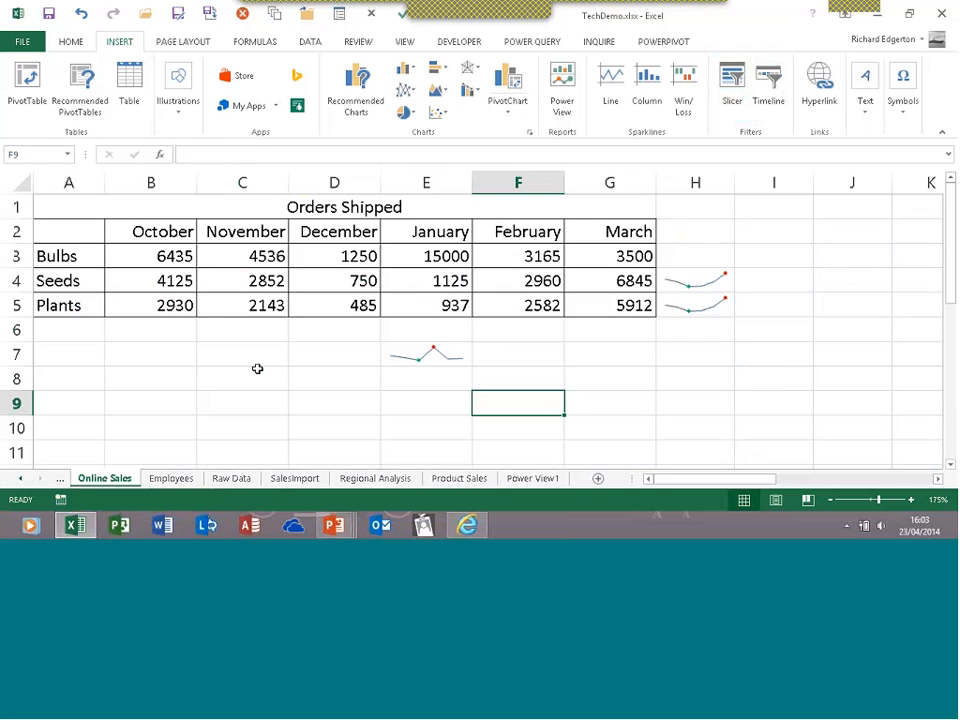
drag(150, 263, 460, 287)
click(483, 304)
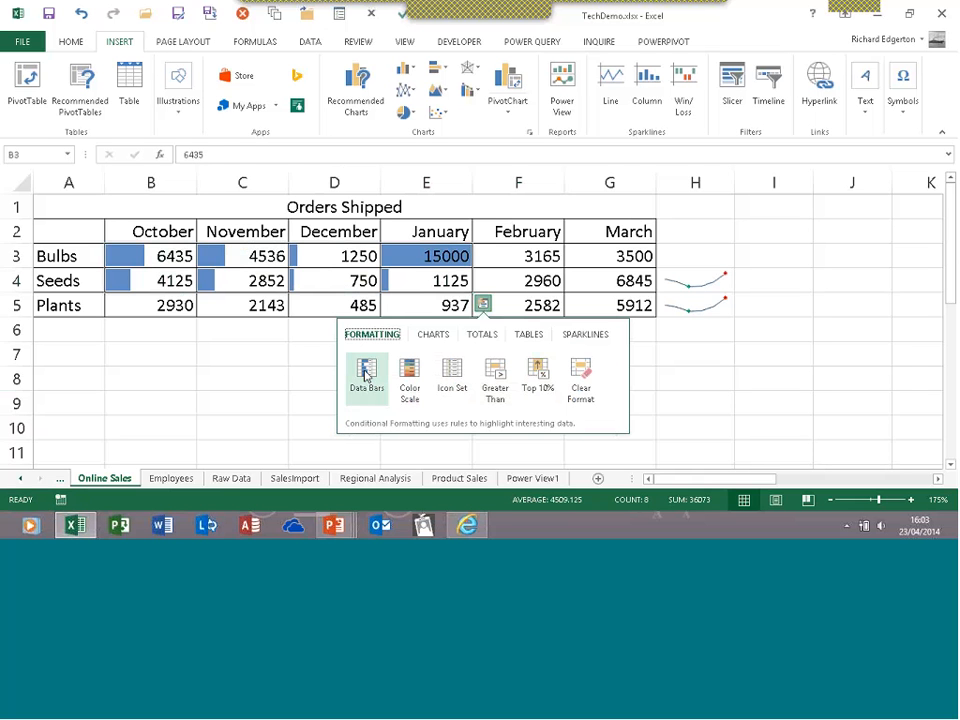
click(364, 283)
click(364, 283)
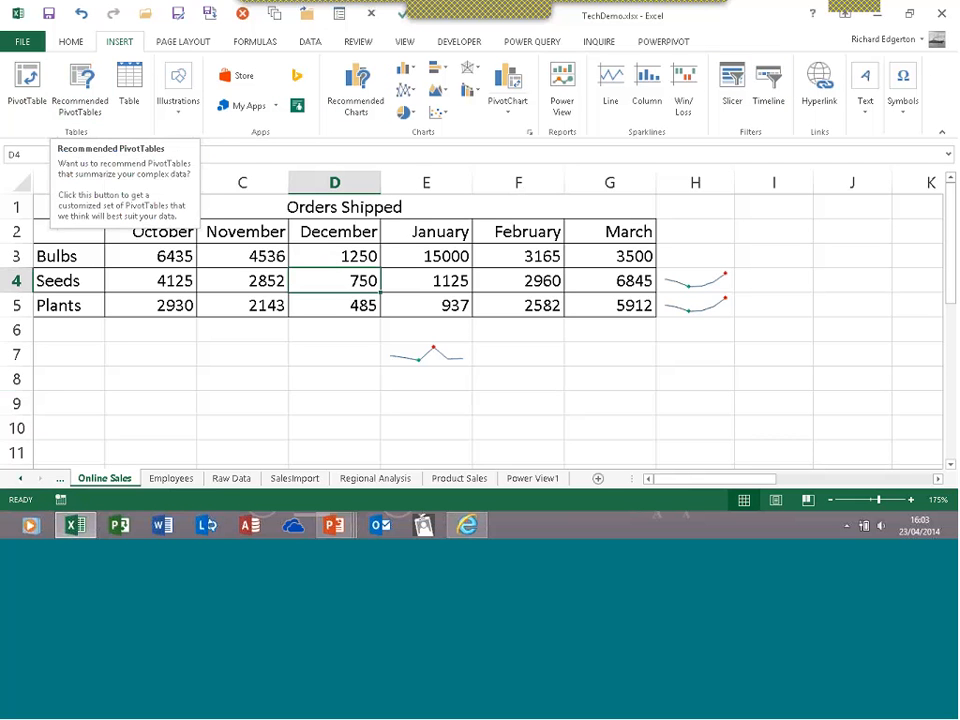
right_click(307, 281)
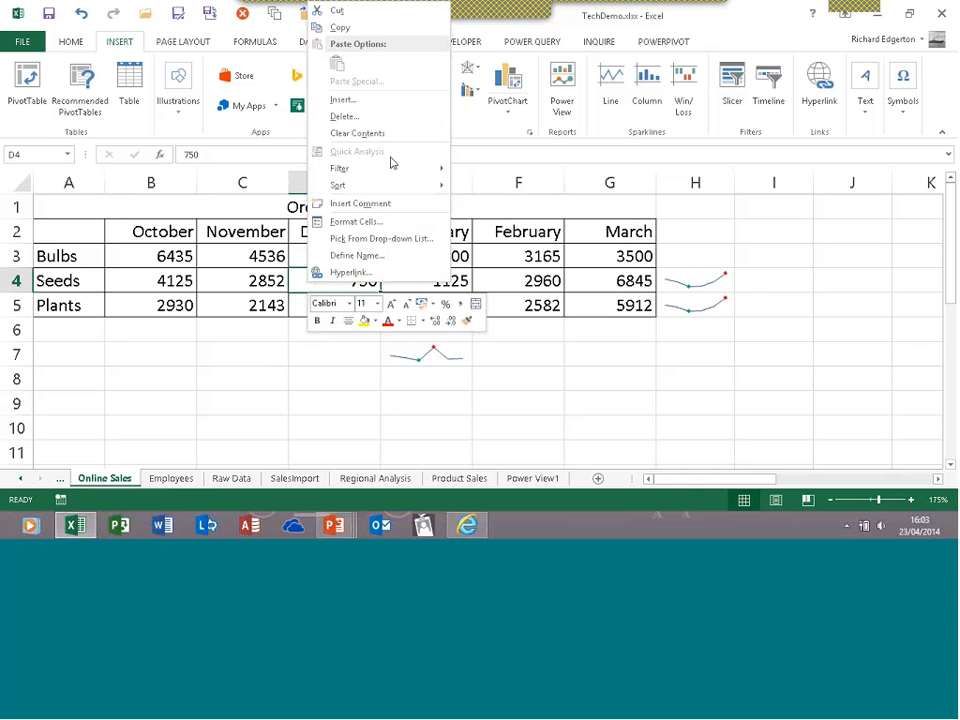
click(291, 291)
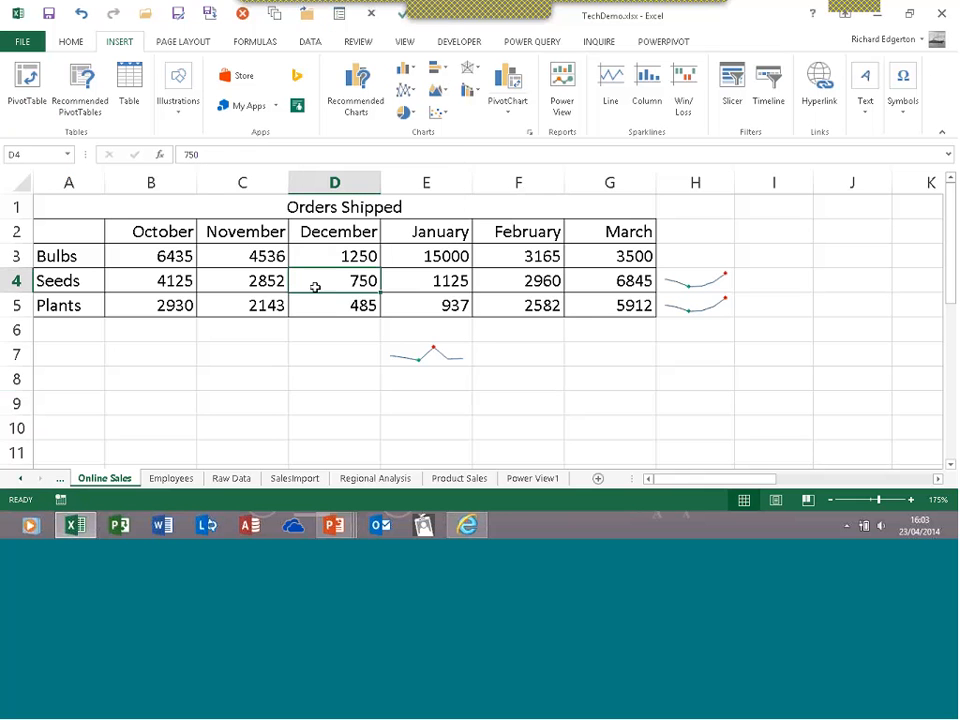
drag(342, 283, 400, 283)
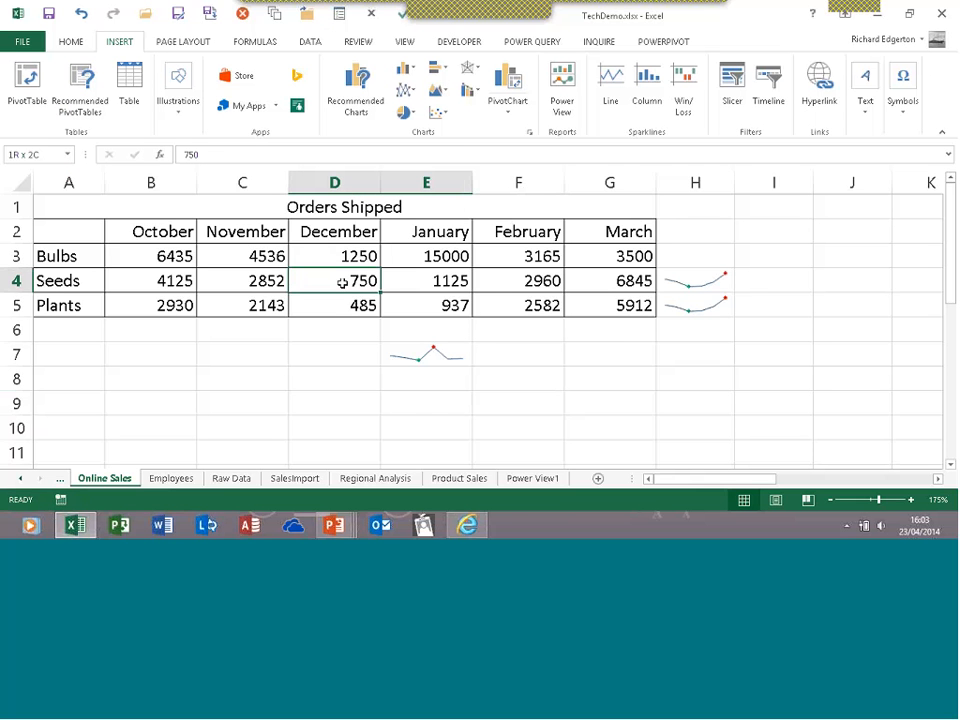
drag(342, 283, 437, 304)
click(484, 328)
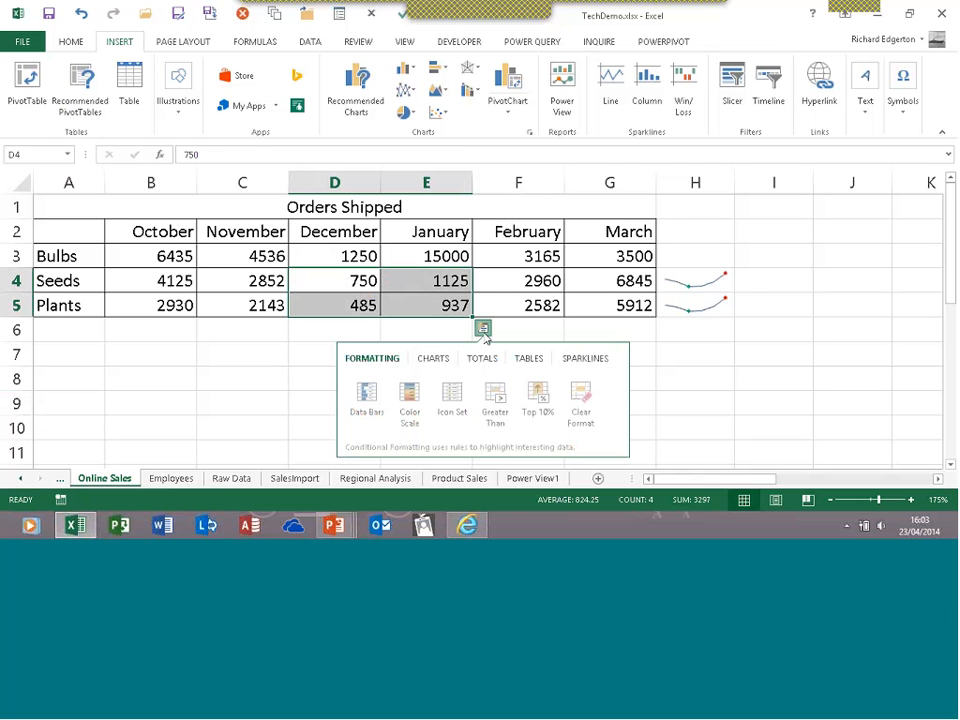
click(445, 300)
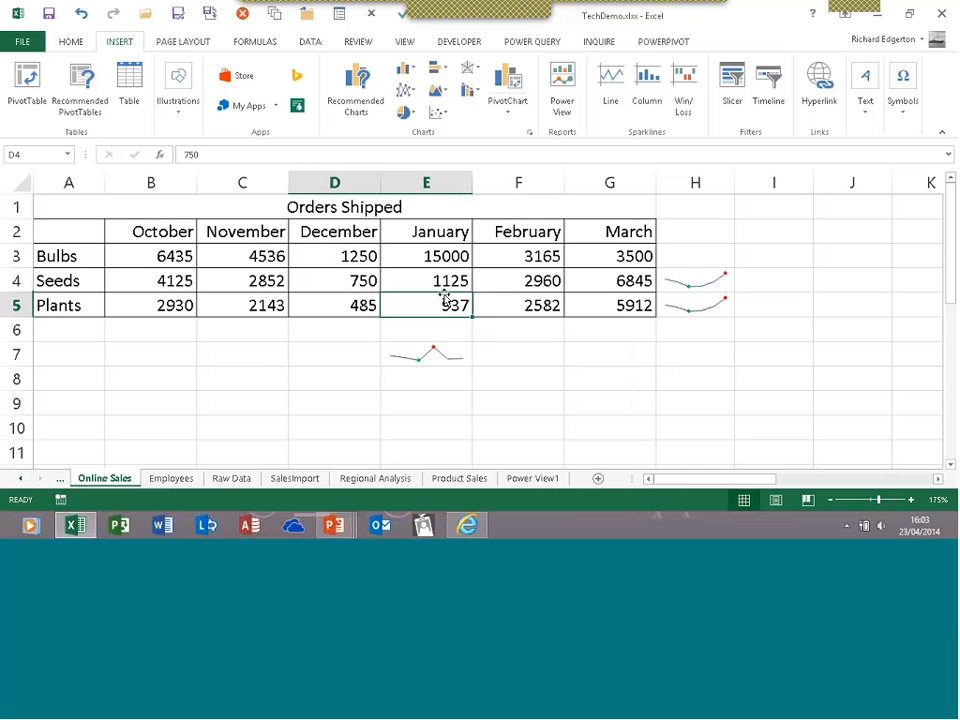
click(521, 270)
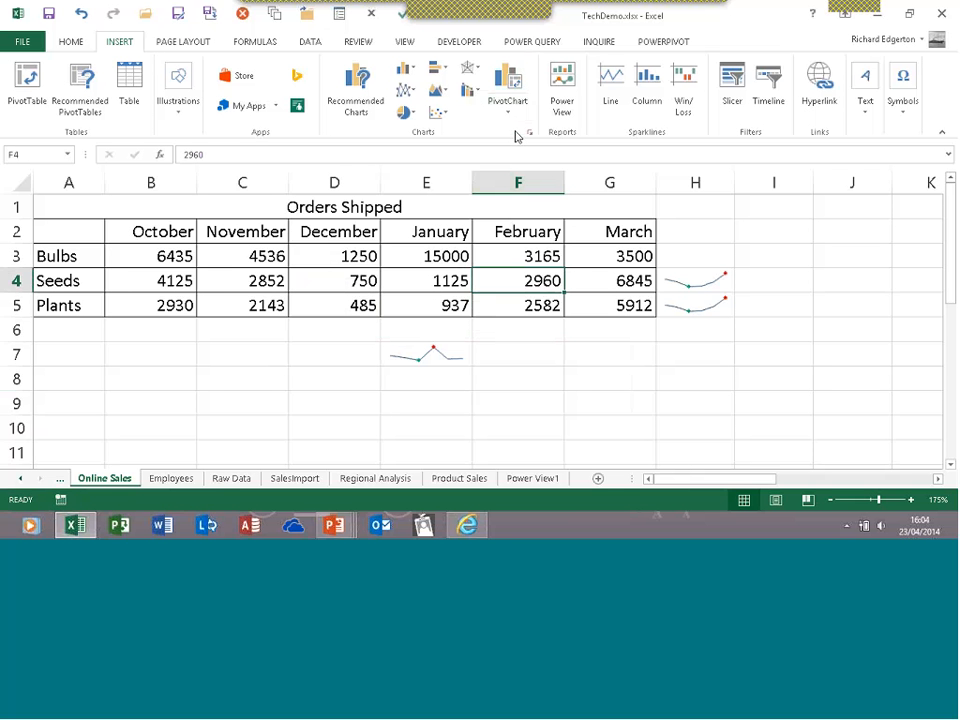
Open Power Query's Online Search and search for 'vehicle registrations'
click(514, 42)
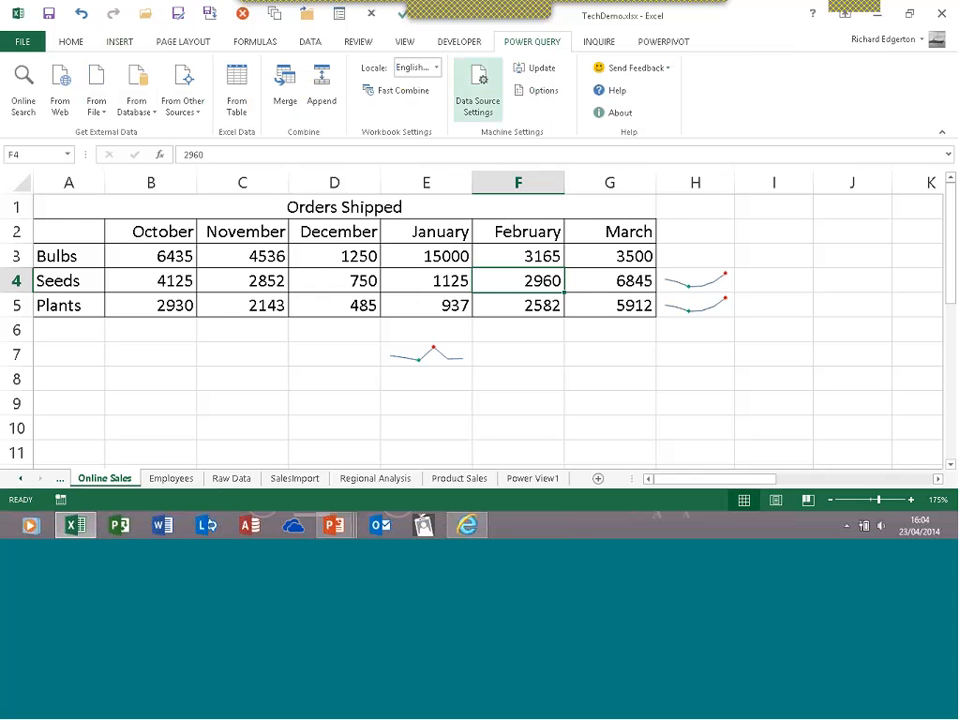
click(24, 118)
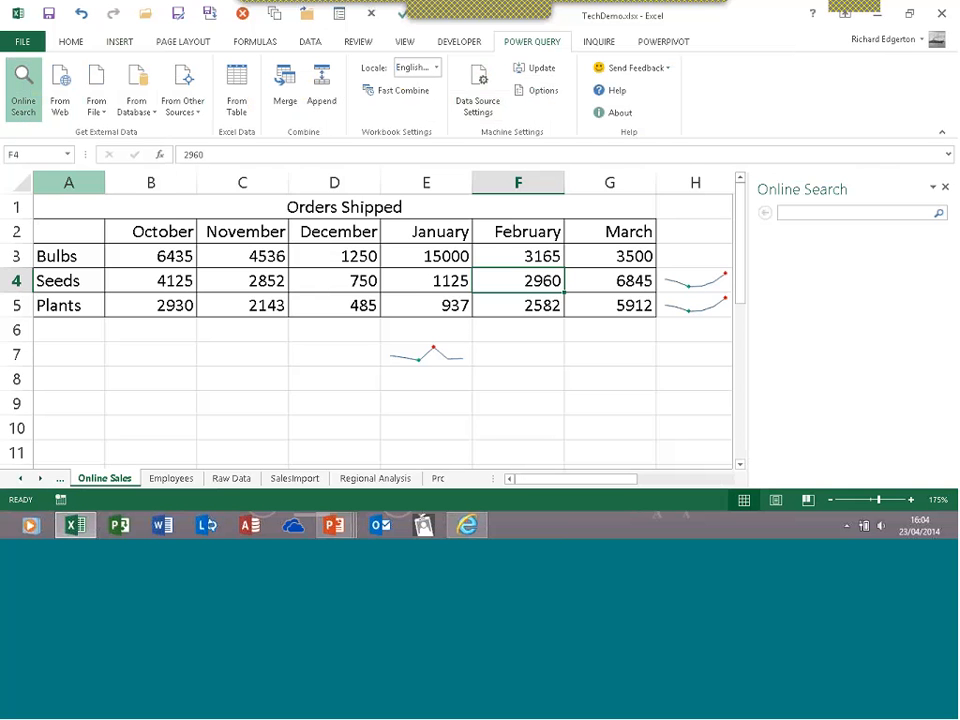
click(794, 216)
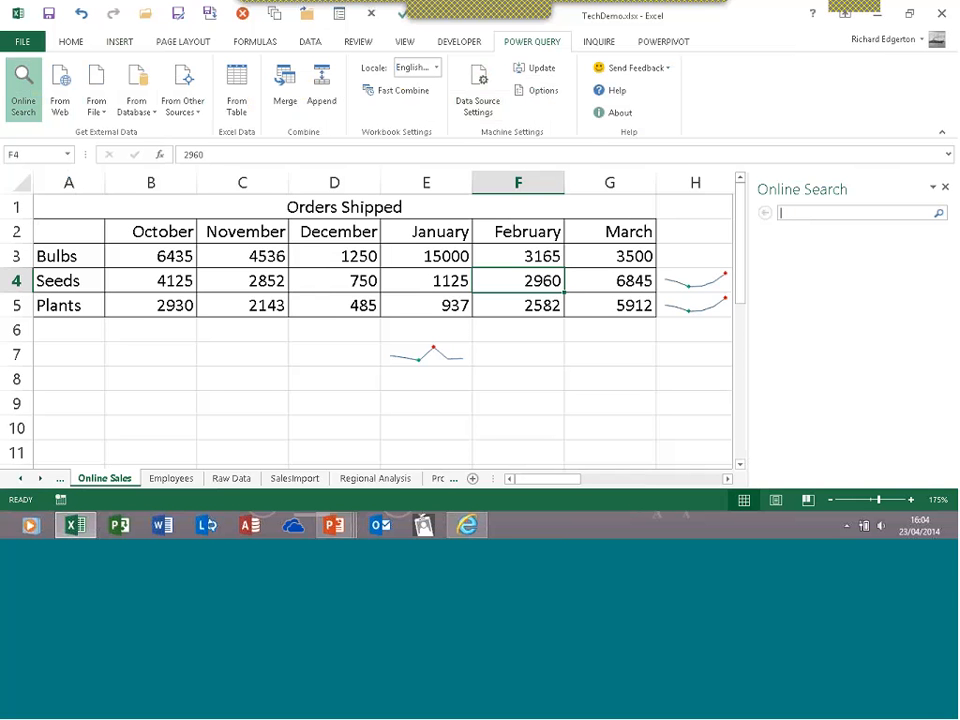
text(vehic)
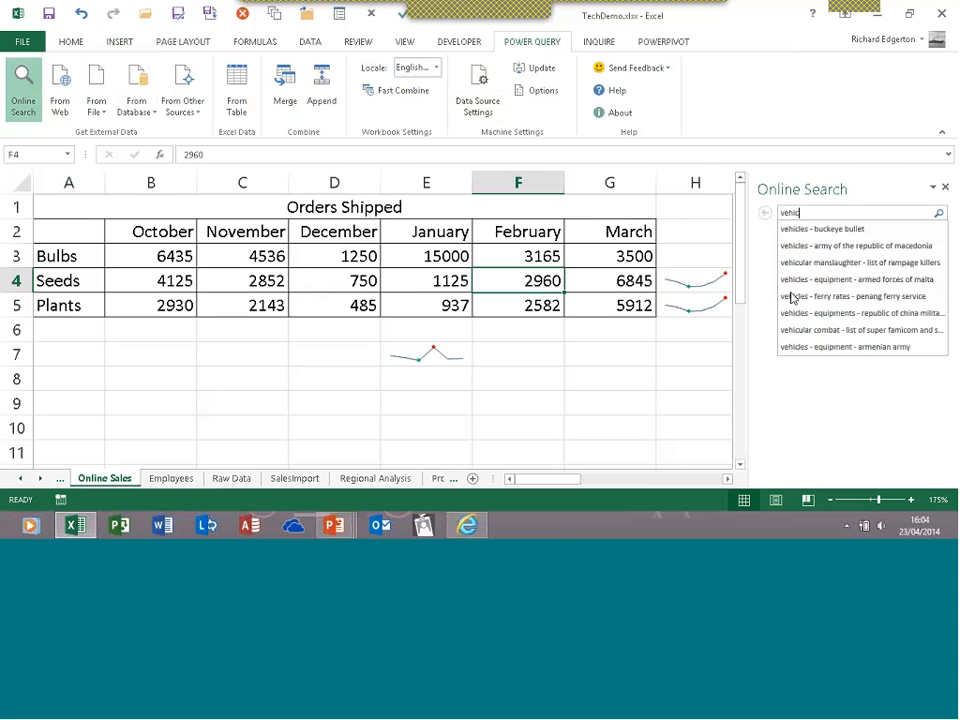
text(le)
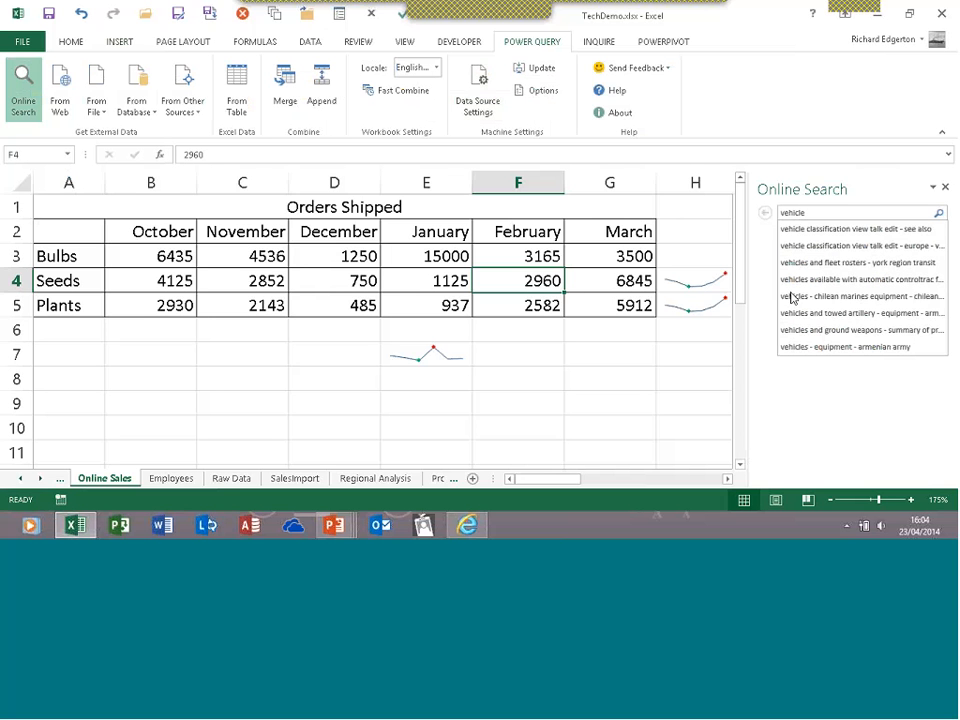
text( regis)
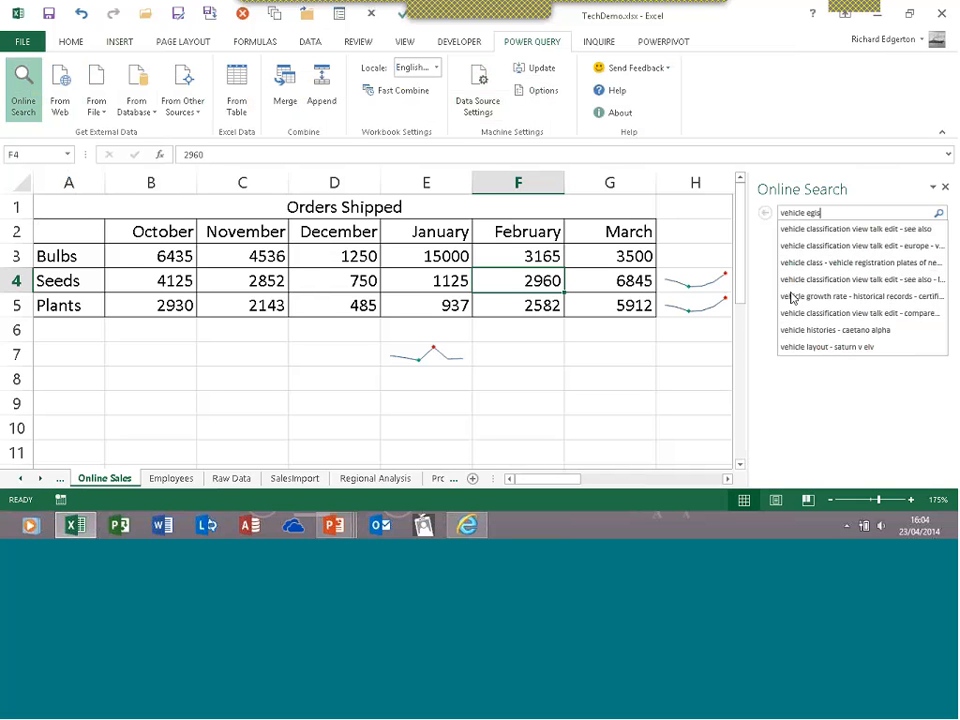
text(trations)
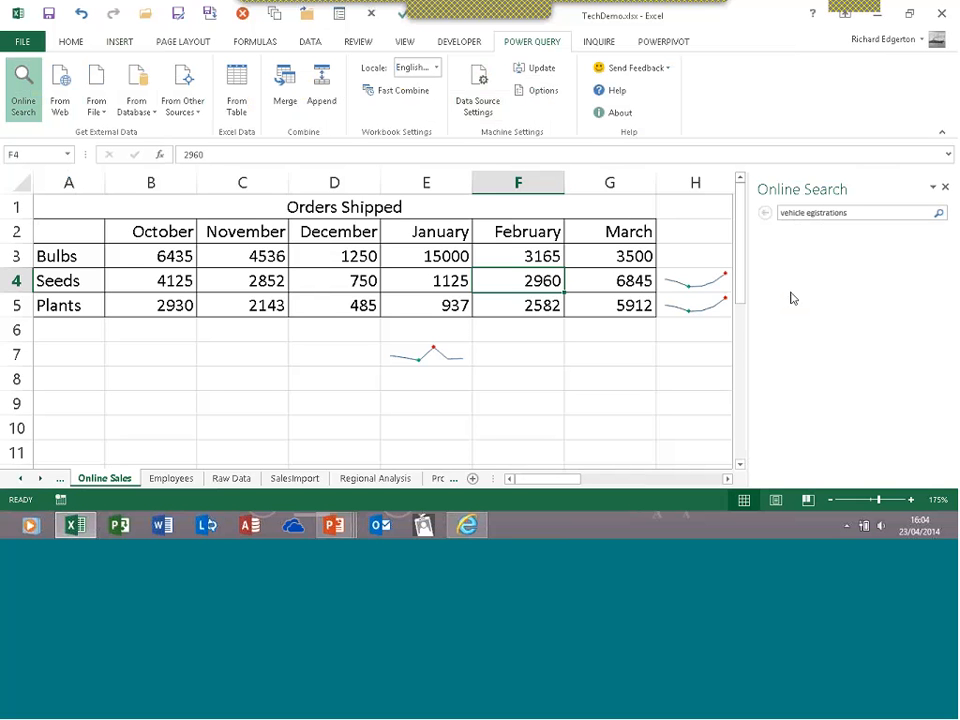
click(809, 213)
text(rations for electrc cars)
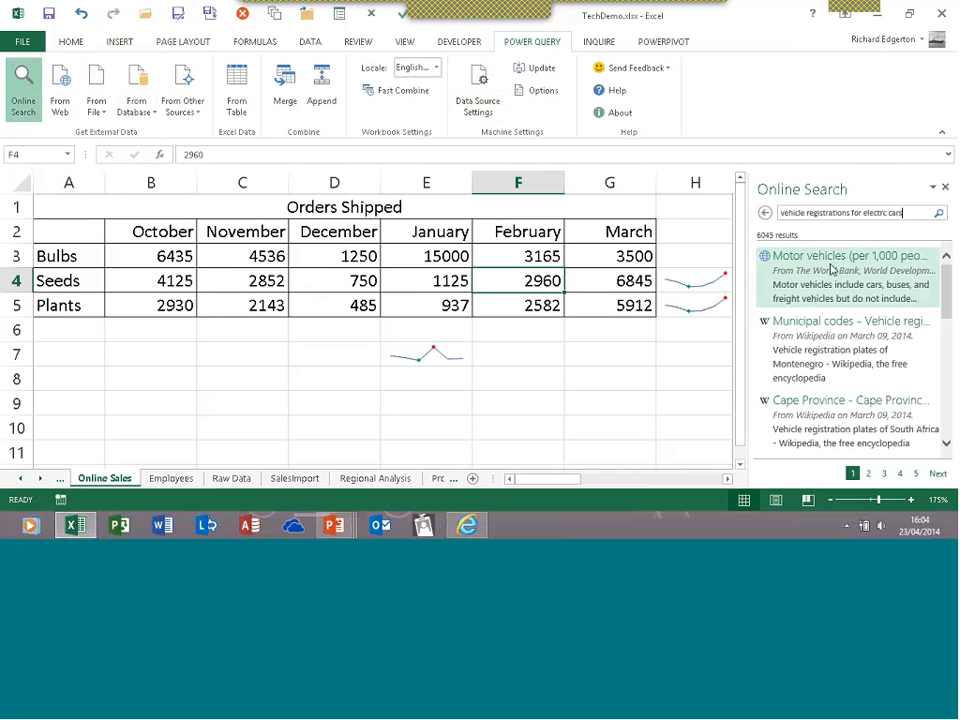
mouse_move(823, 352)
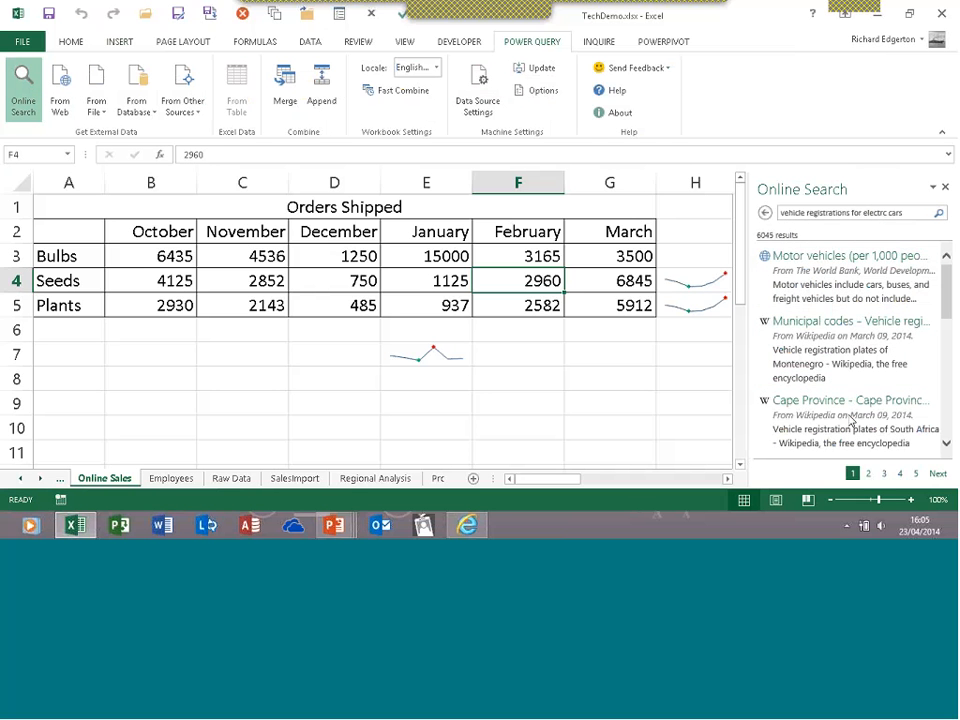
drag(946, 316, 949, 398)
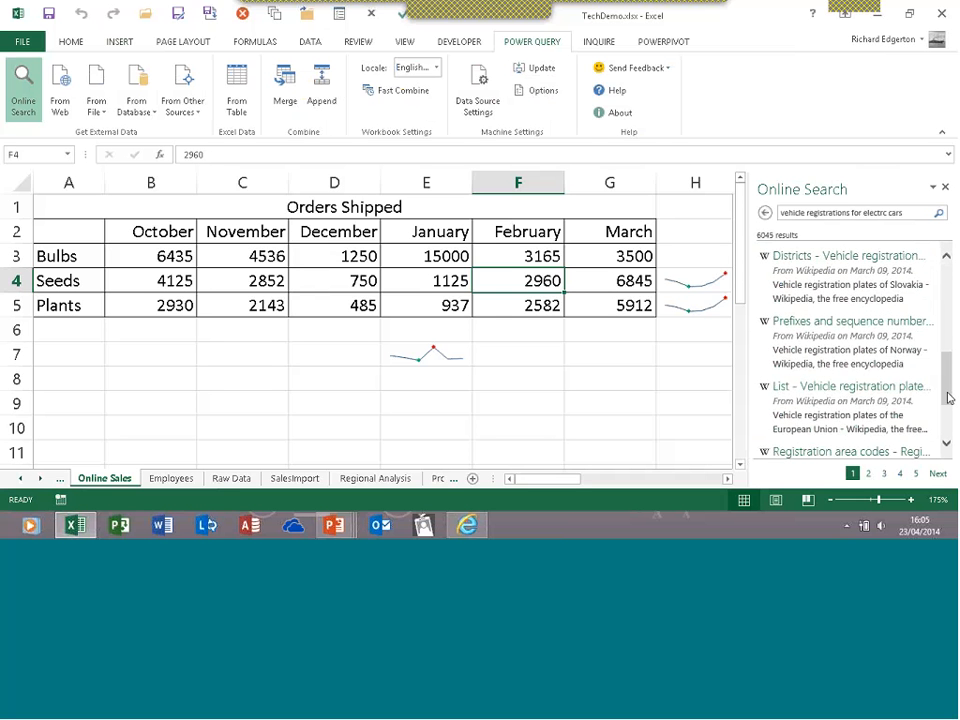
drag(949, 398, 953, 438)
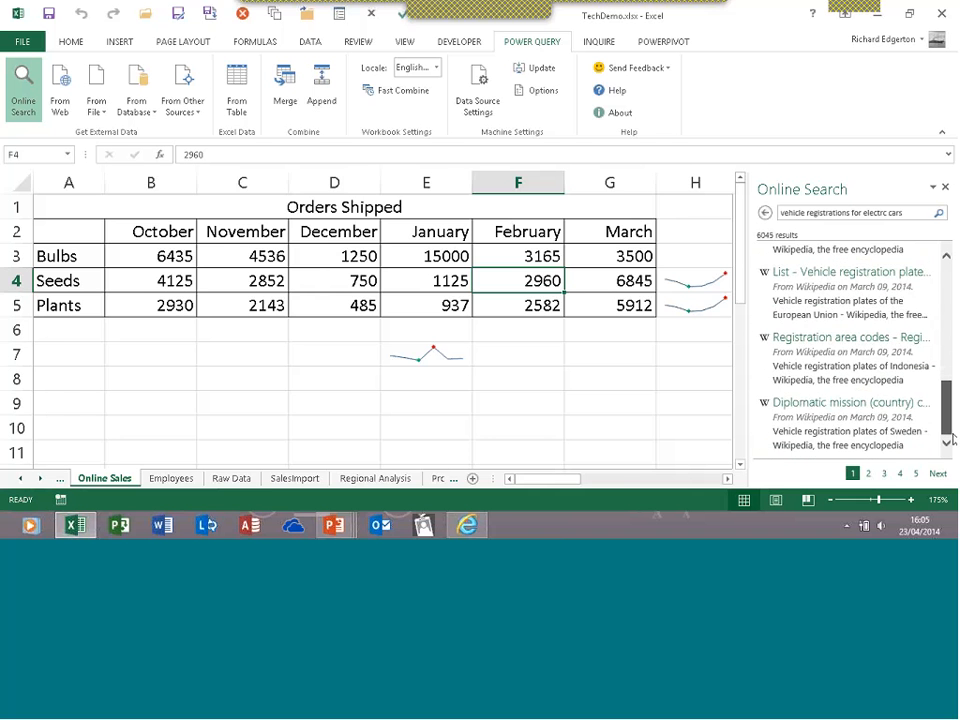
click(800, 350)
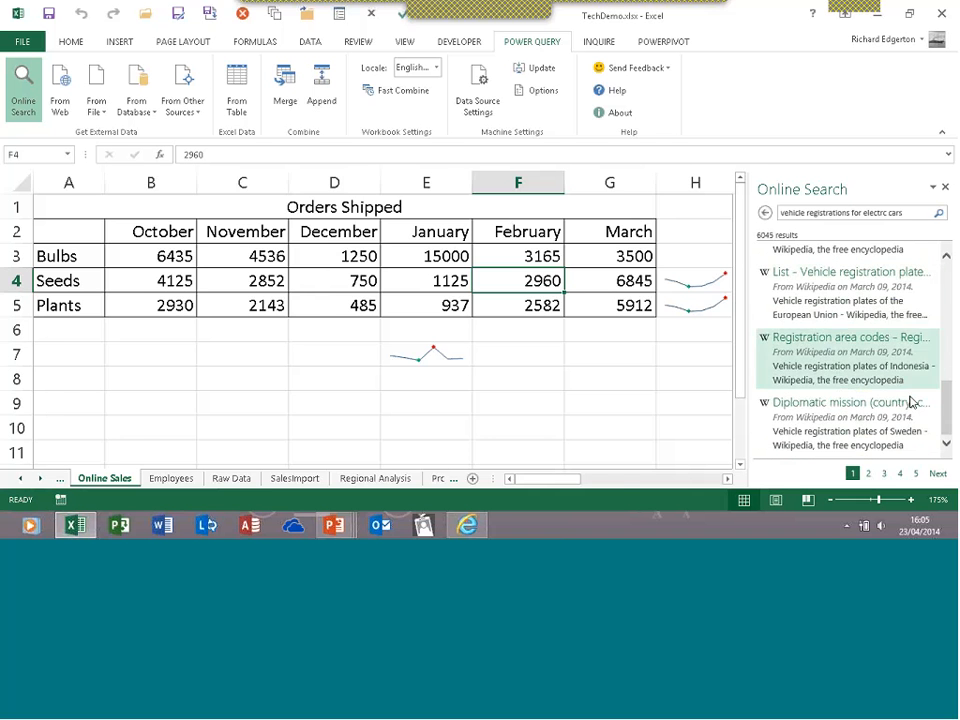
drag(947, 415, 950, 267)
click(850, 350)
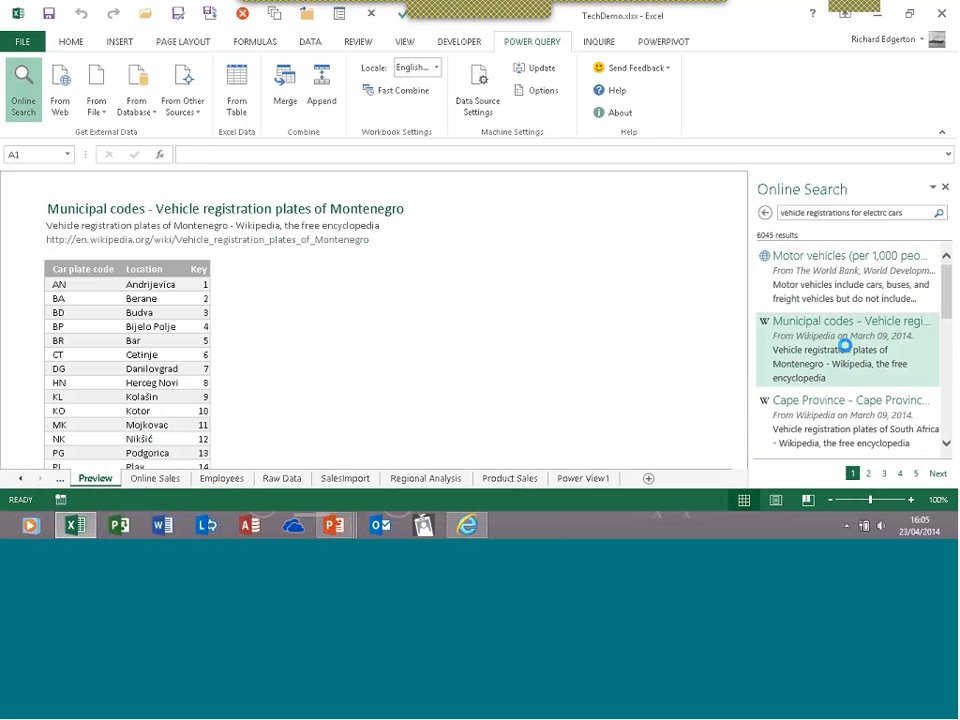
mouse_move(862, 273)
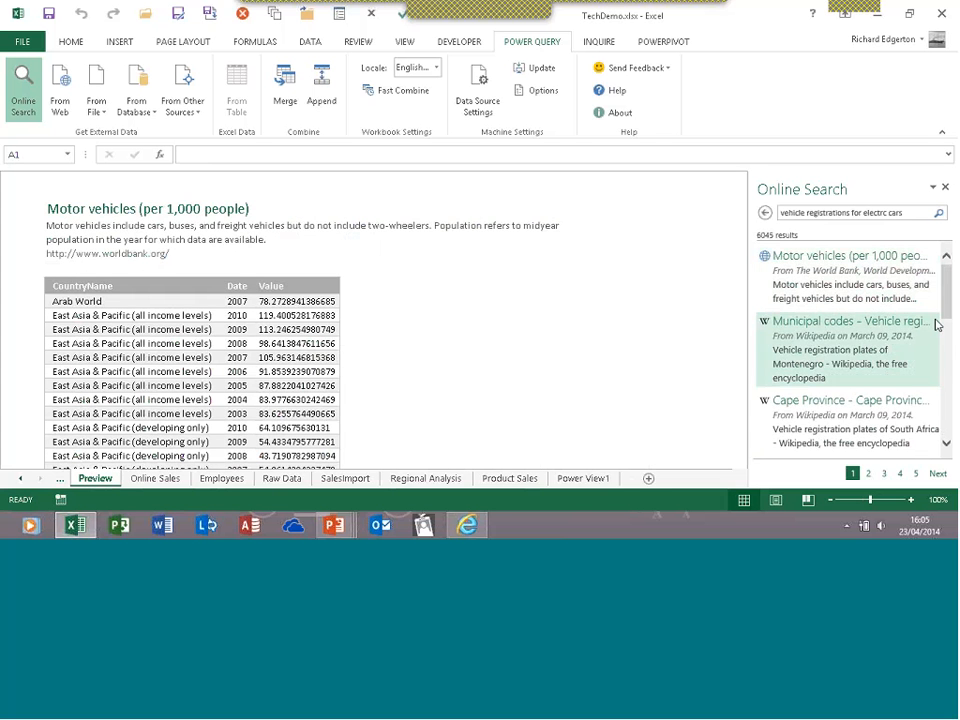
scroll(893, 297, down, 5)
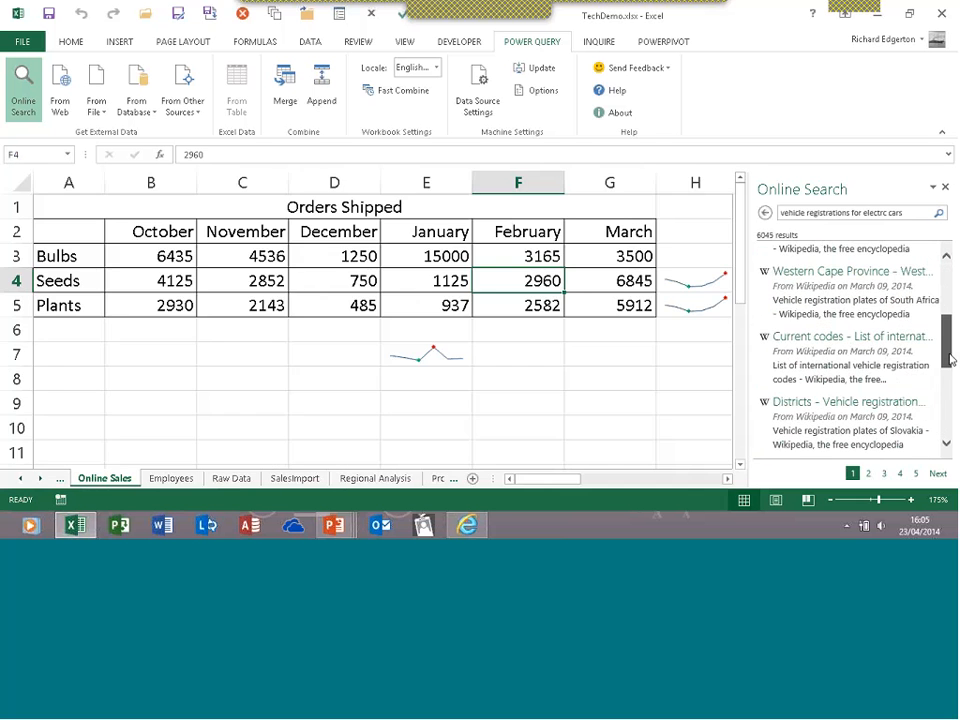
Rerun the corrected search for electric car registrations and load the plug-in electric car market penetration table
click(882, 213)
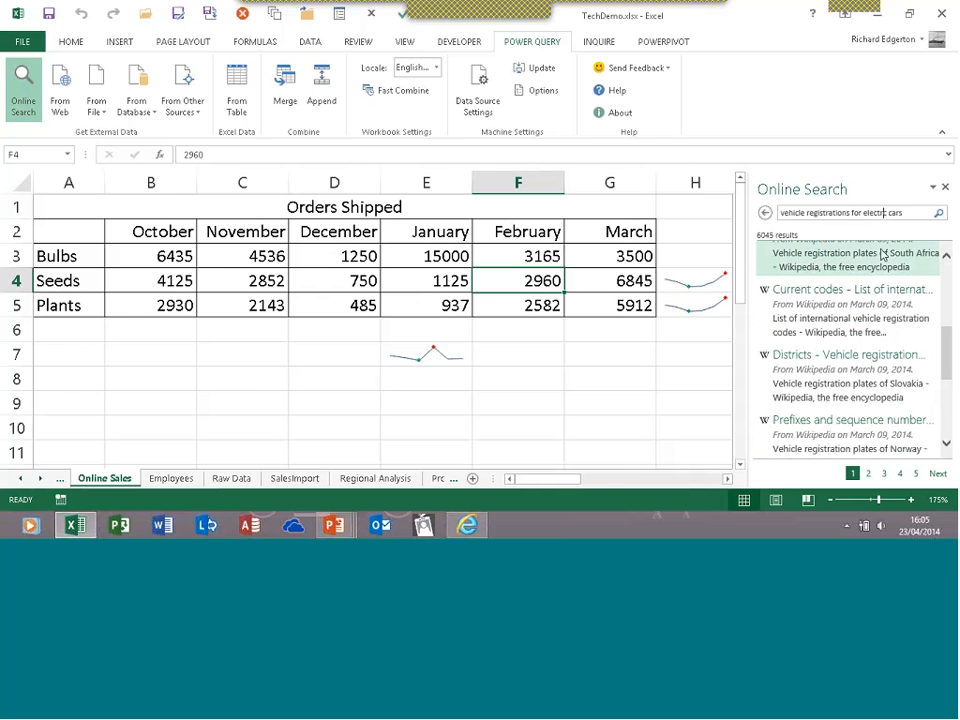
mouse_move(882, 255)
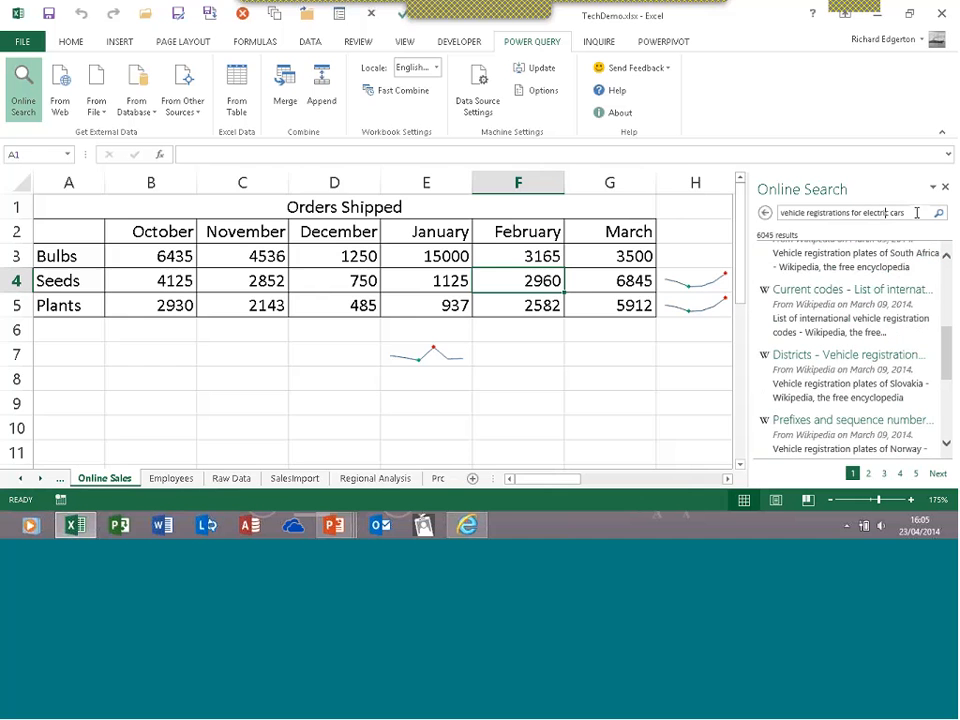
click(917, 213)
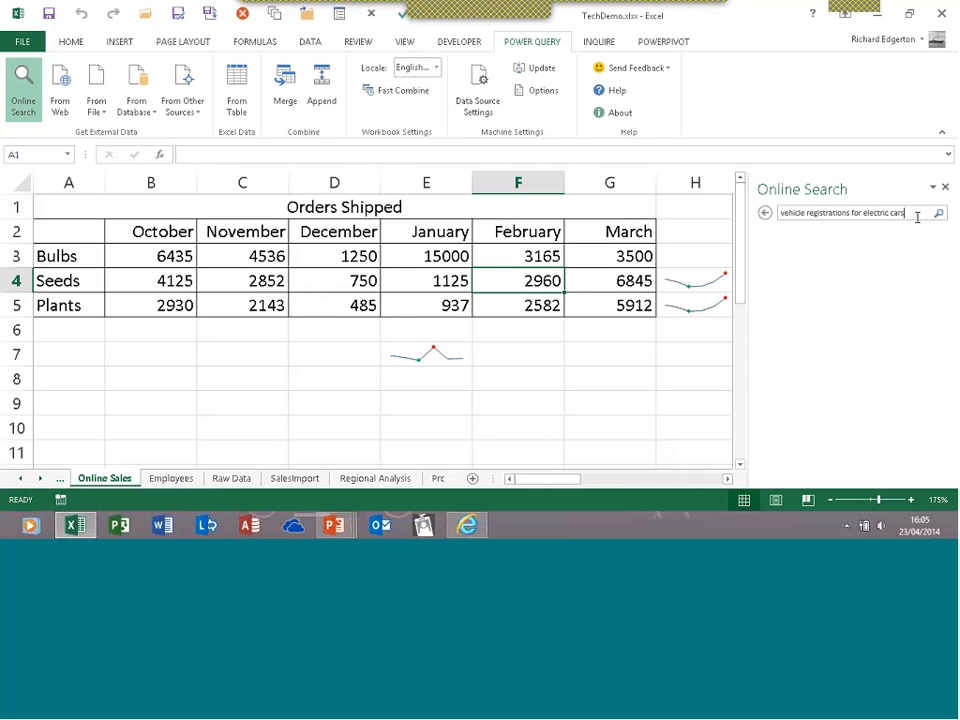
key(Return)
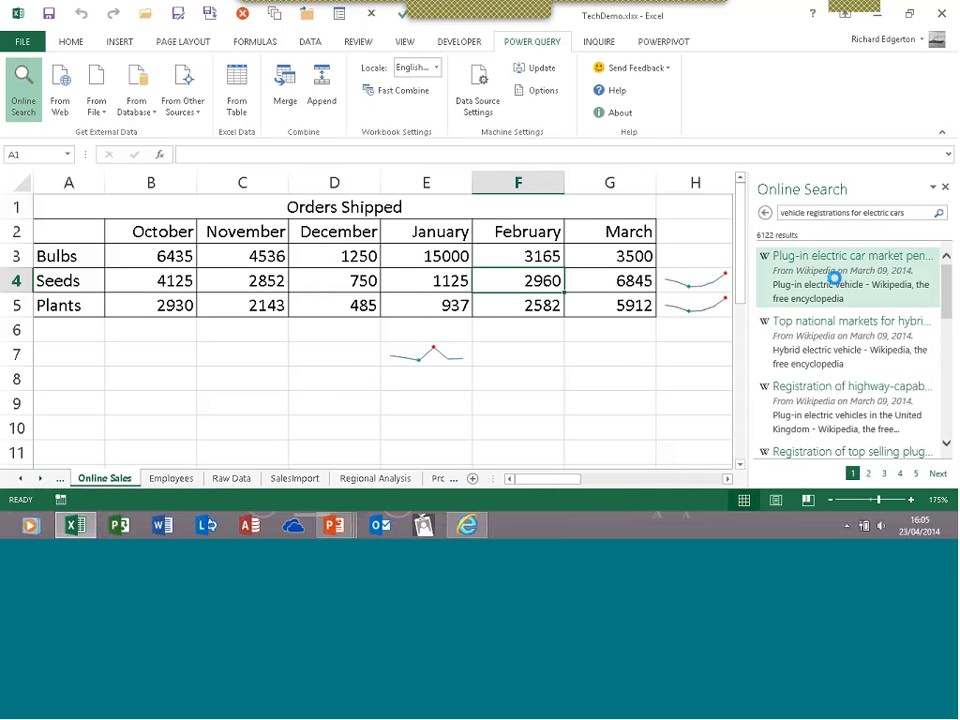
mouse_move(812, 284)
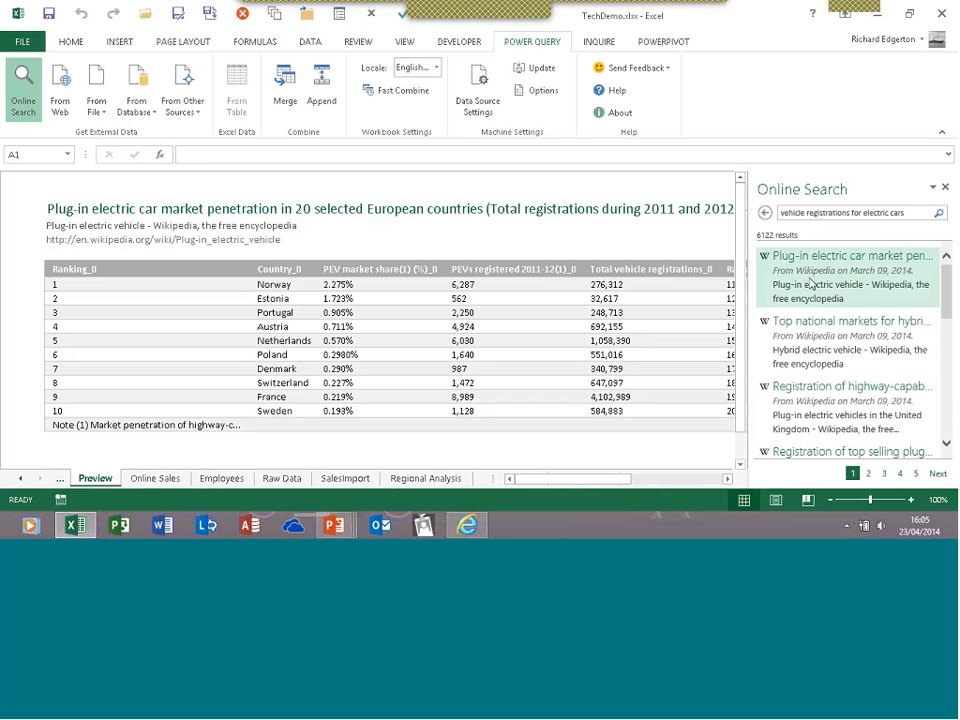
click(810, 279)
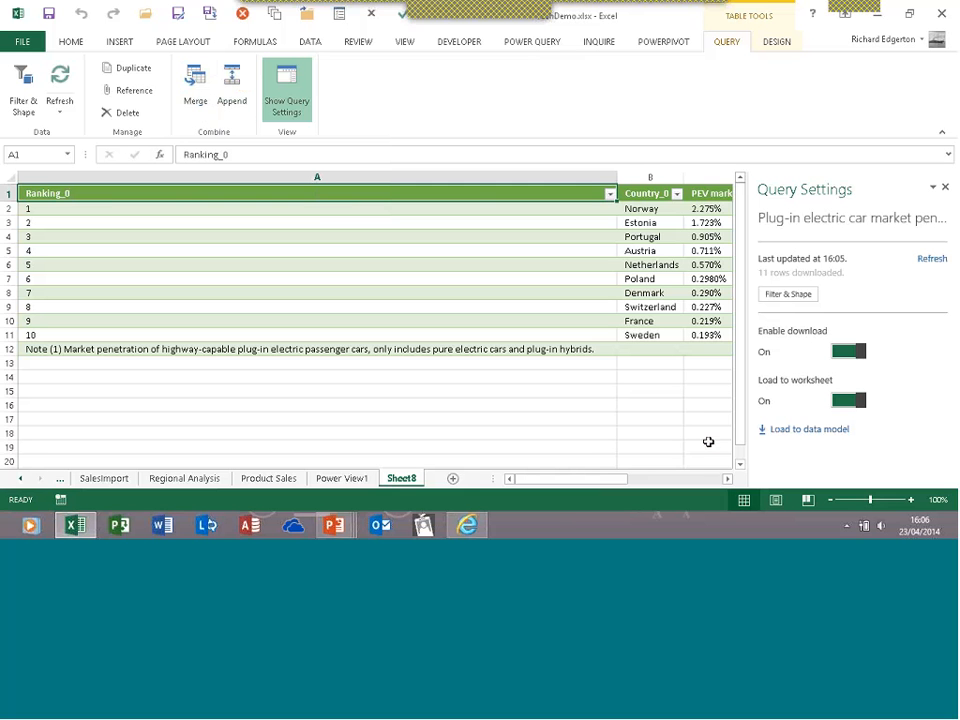
Add the query to the data model and preview Quick Analysis on the Total vehicle registrations values
click(810, 438)
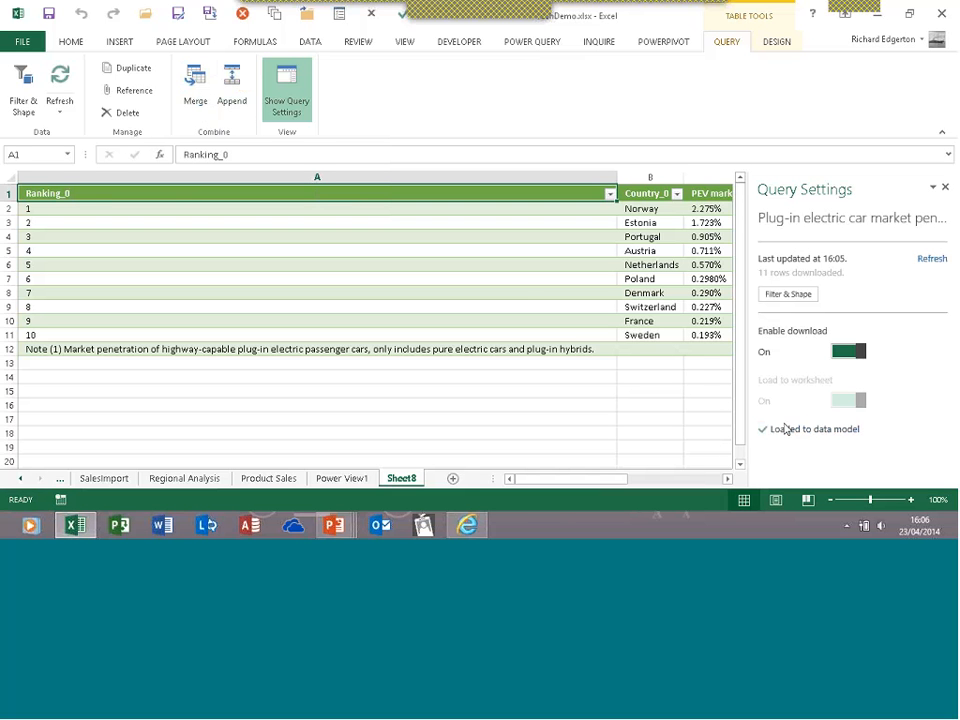
click(527, 298)
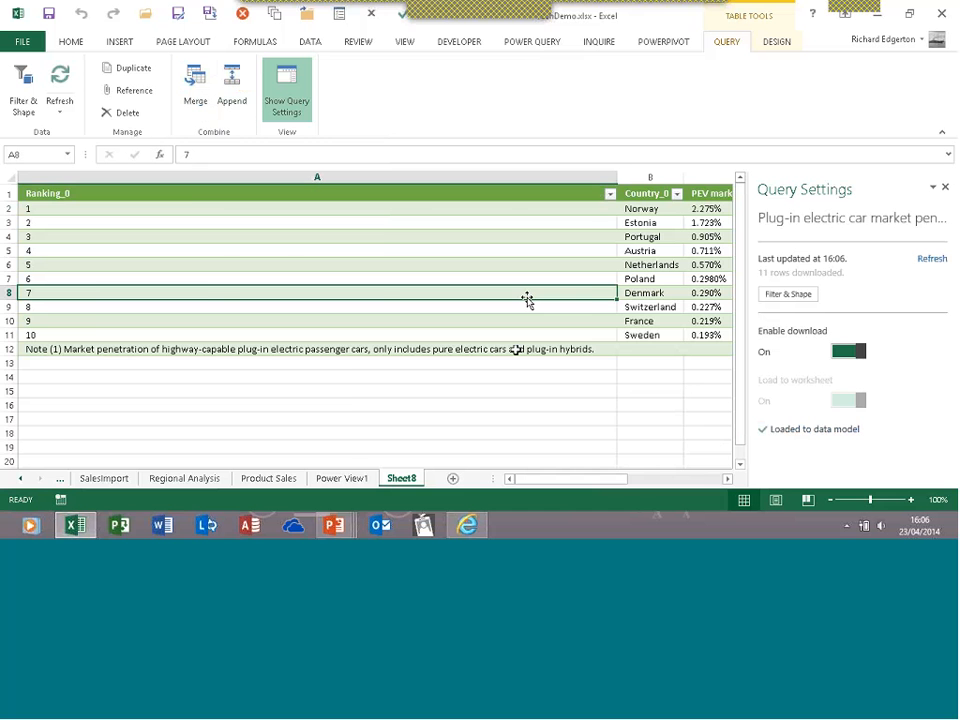
drag(560, 480, 626, 482)
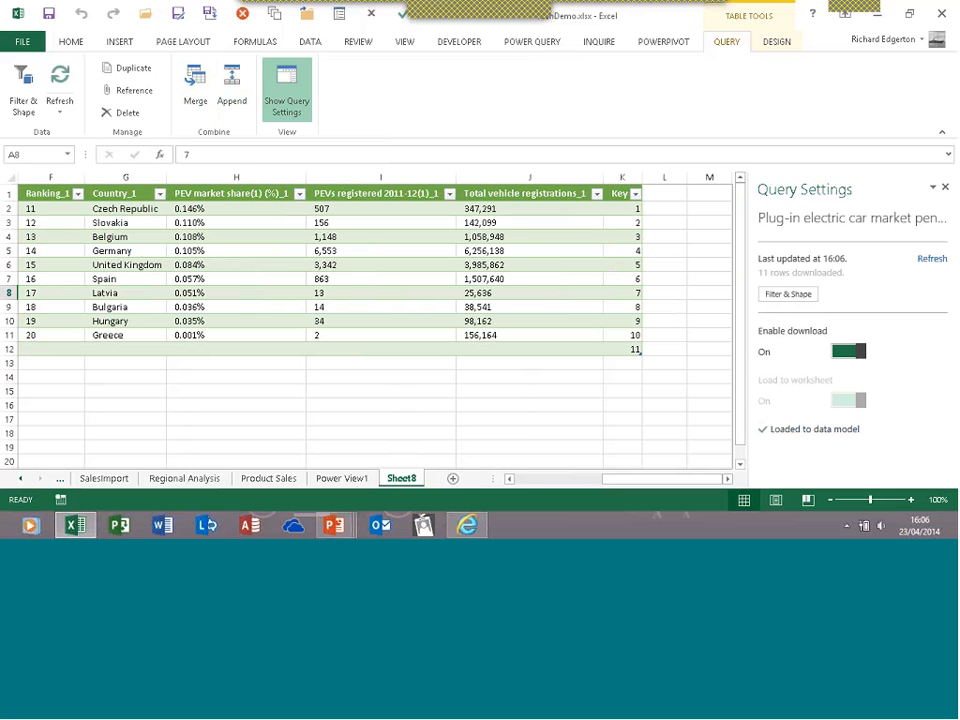
drag(476, 208, 489, 336)
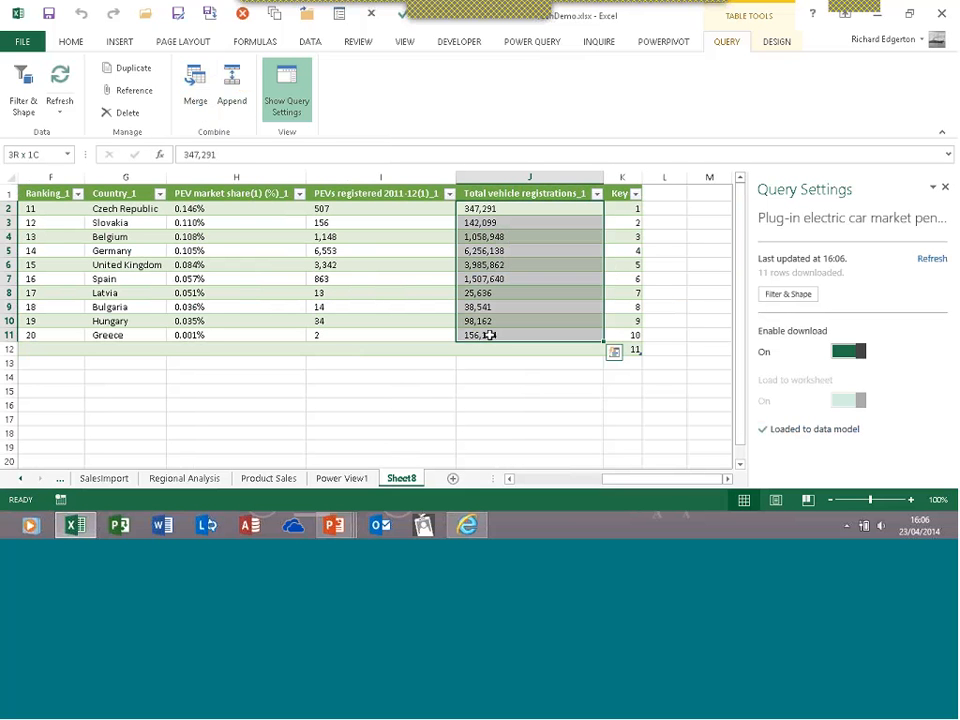
click(614, 353)
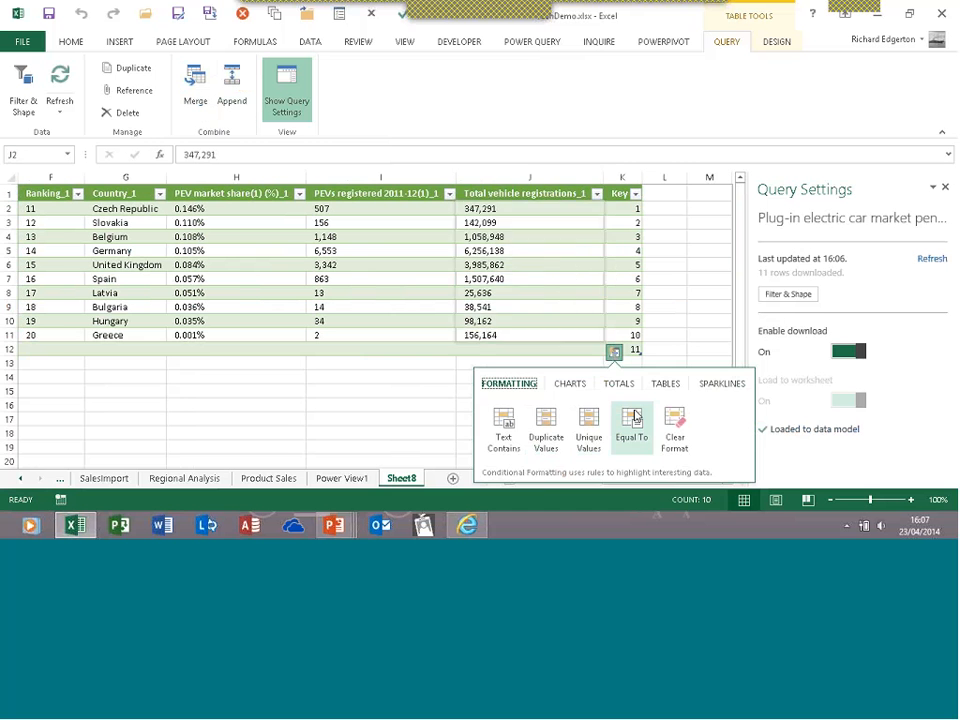
key(Escape)
click(410, 282)
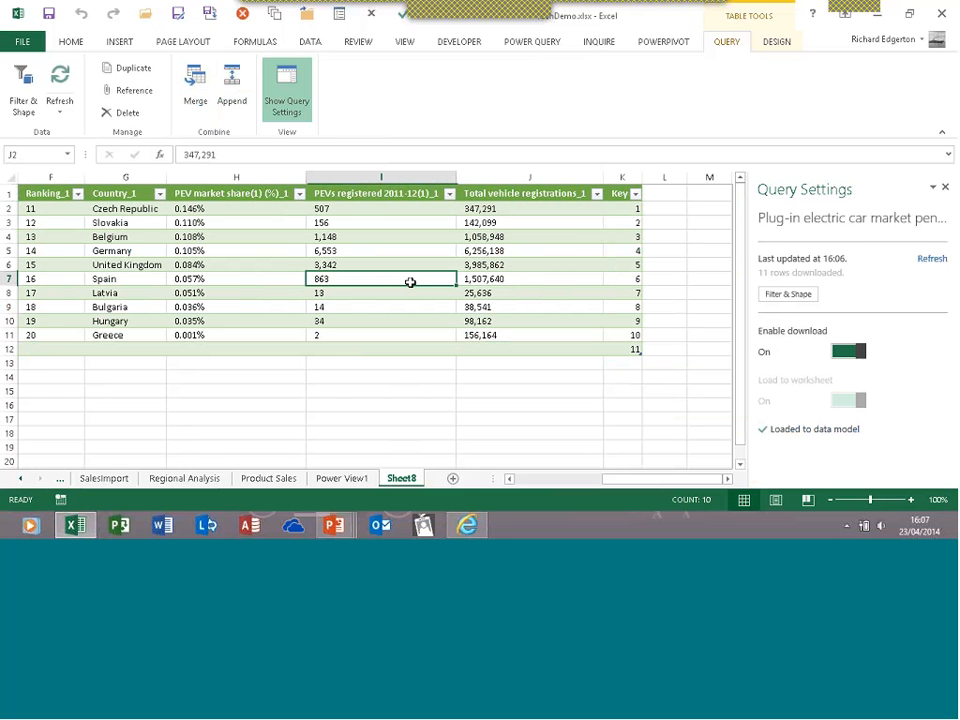
Narrow column A so the country figures sit beside the rankings
drag(605, 479, 540, 486)
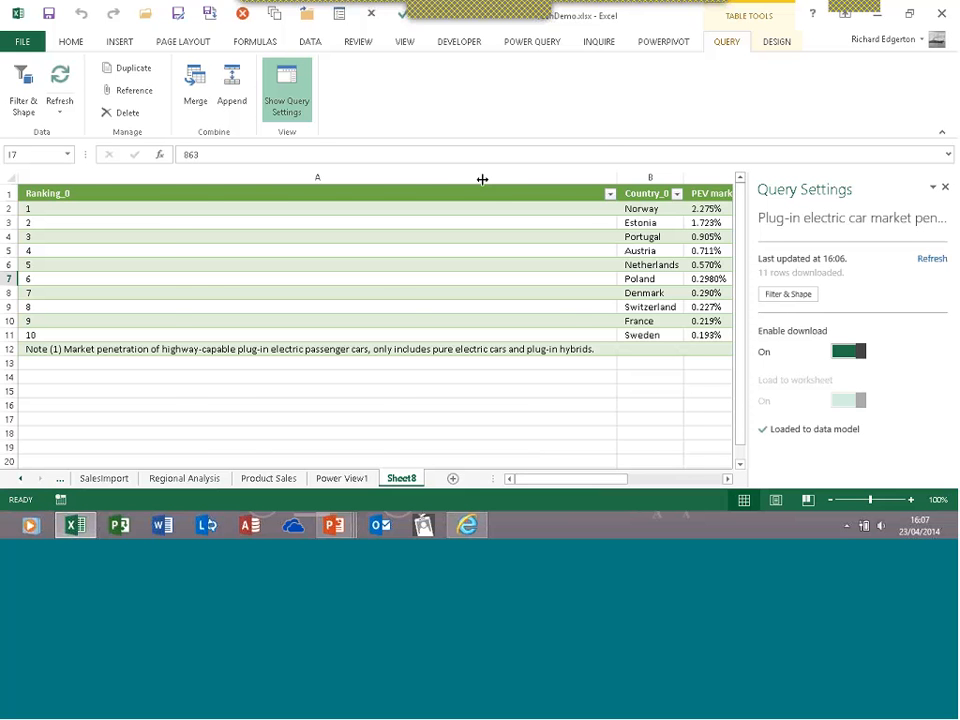
drag(482, 179, 176, 179)
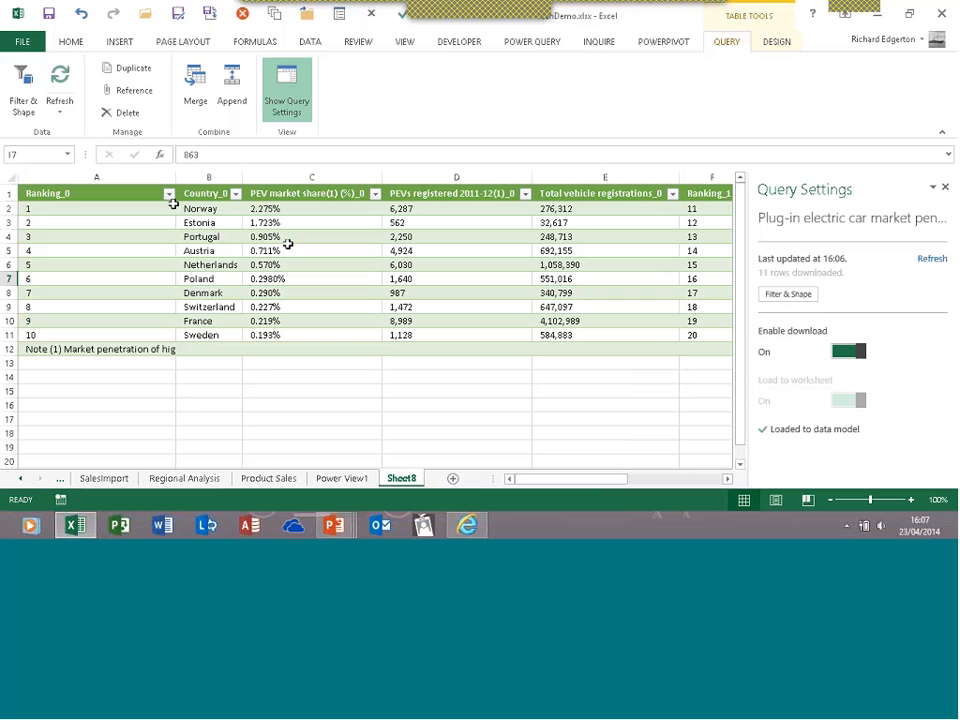
click(543, 42)
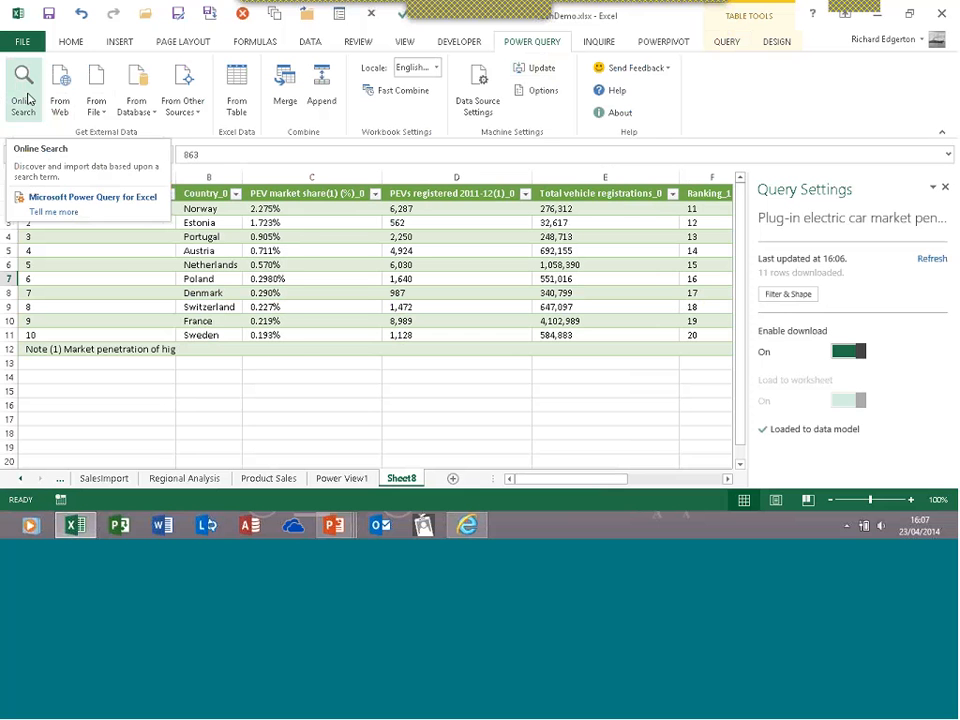
click(146, 115)
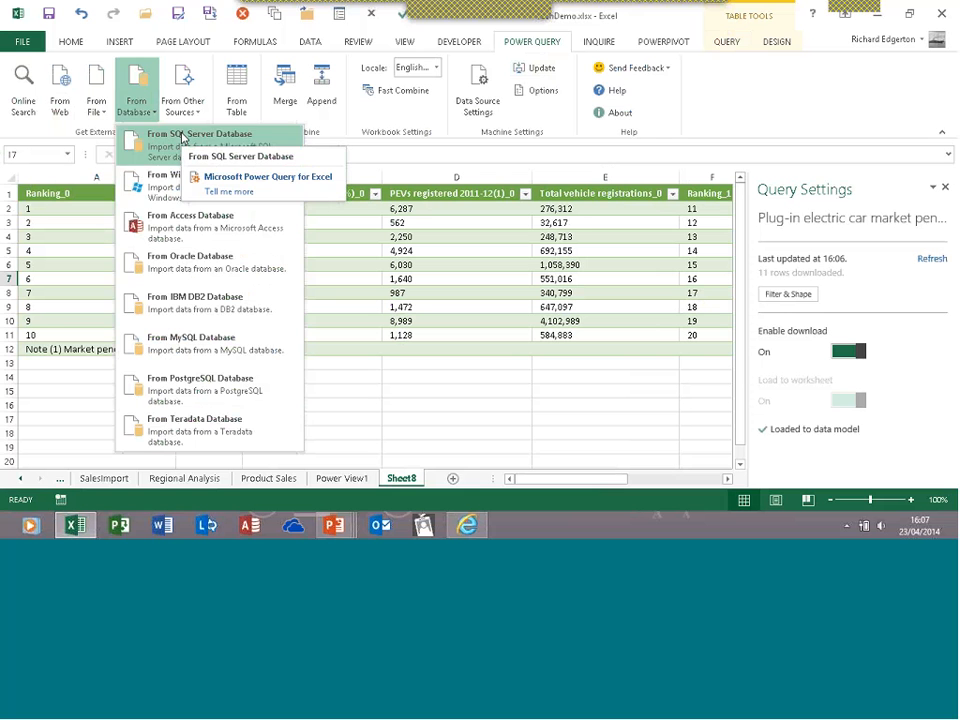
click(764, 118)
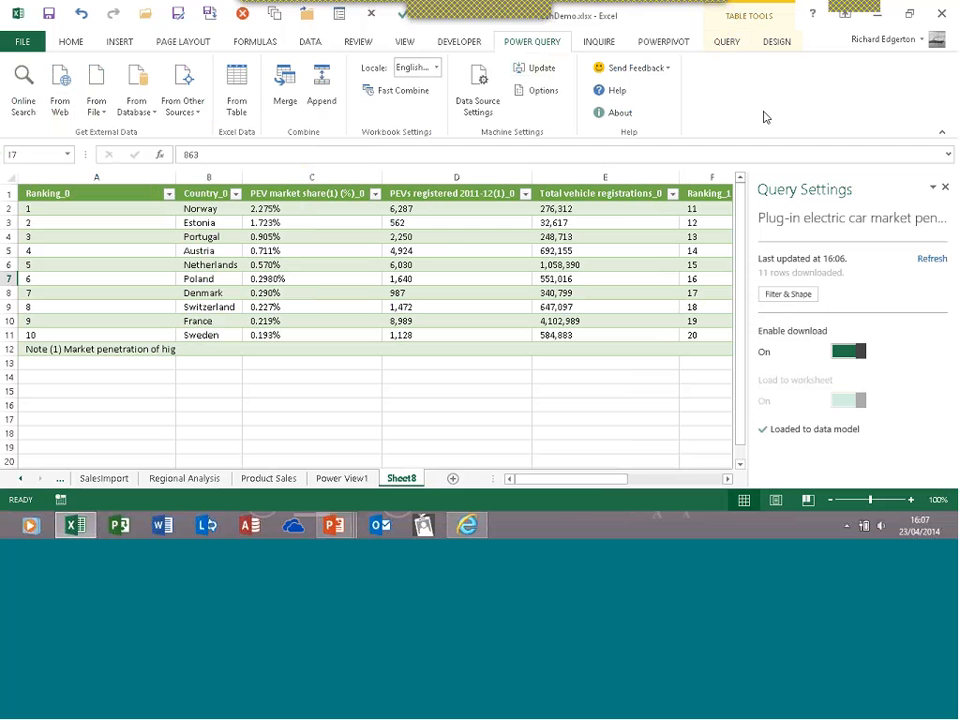
click(446, 249)
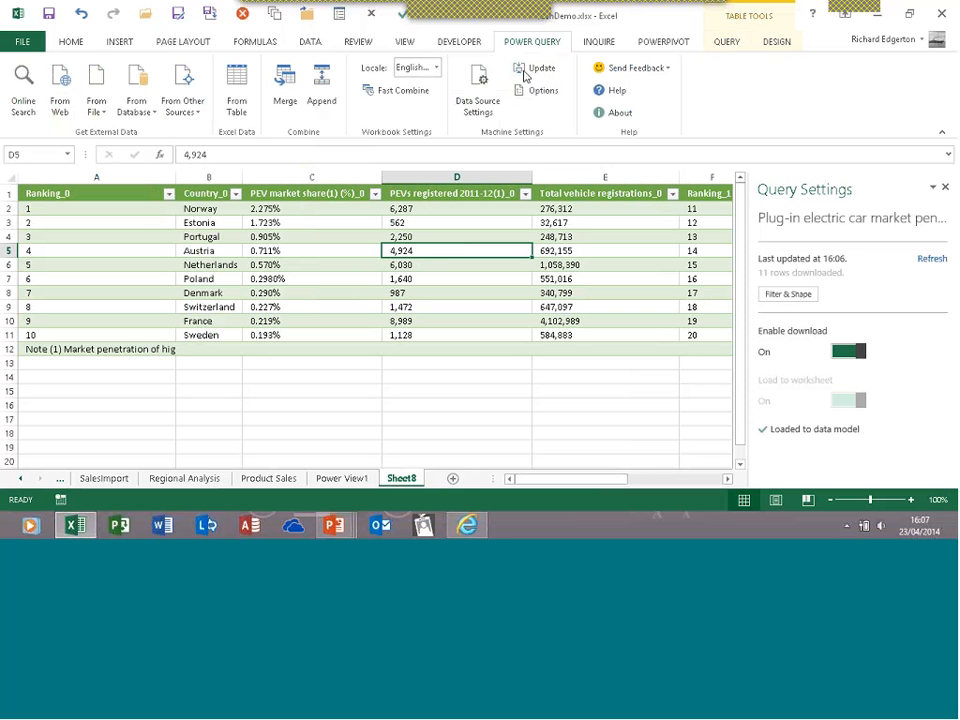
click(672, 68)
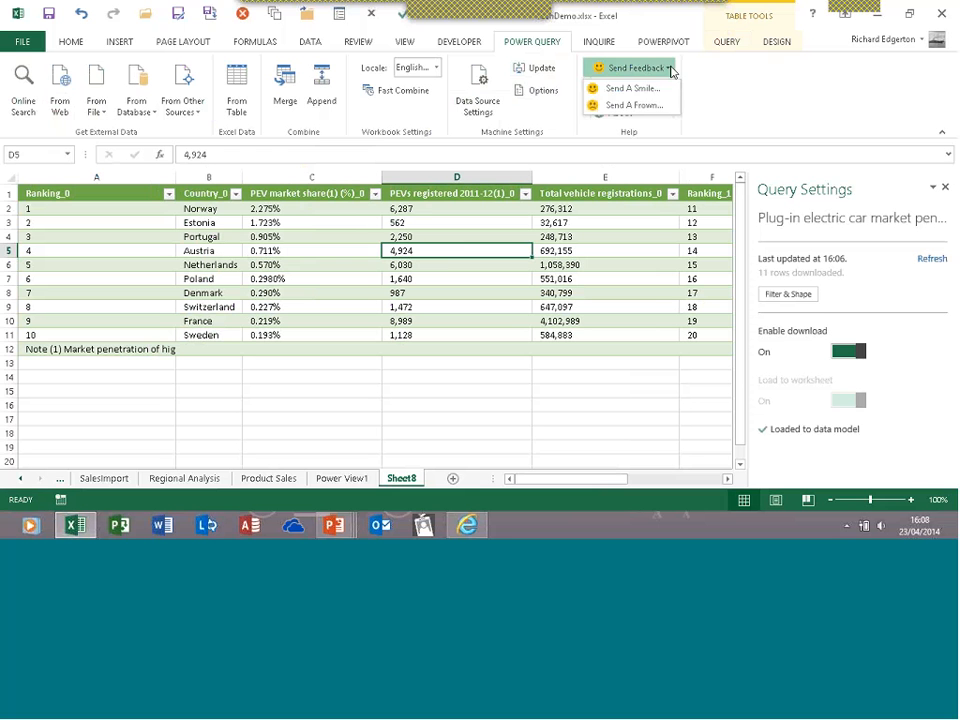
click(723, 74)
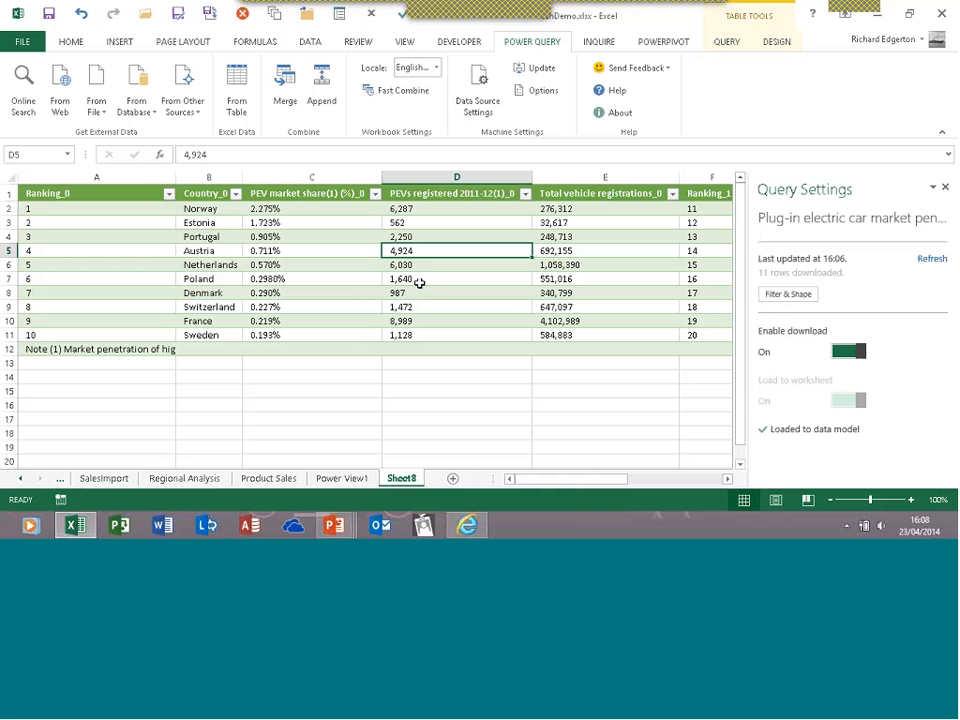
Switch to the POWERPIVOT ribbon to reach the workbook's data model commands
click(676, 44)
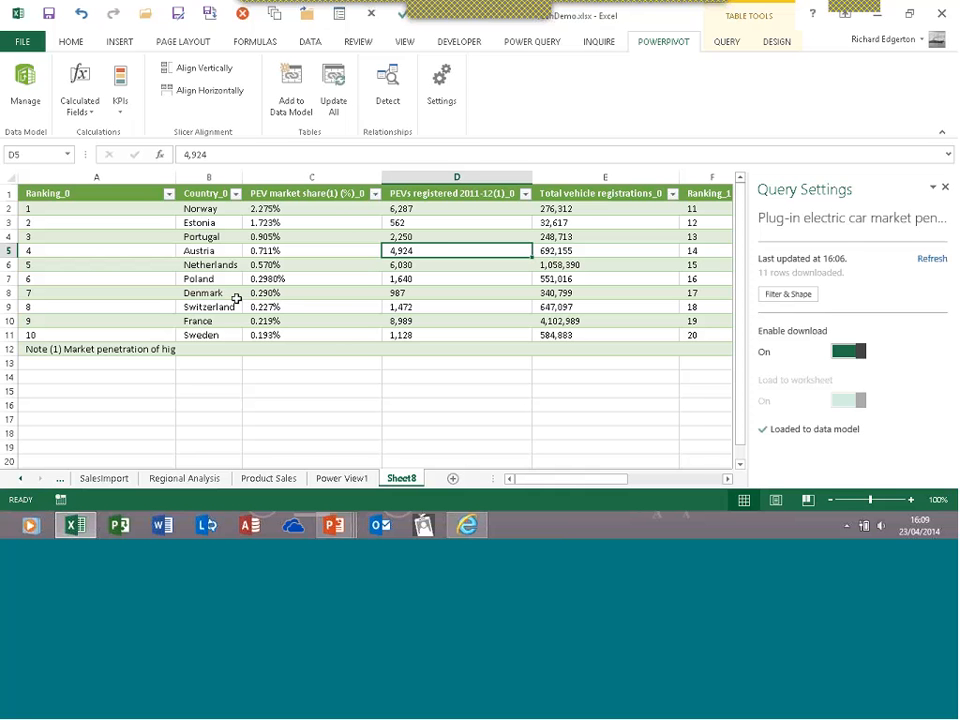
Insert a Power View report and switch to its Power View1 sheet
click(120, 42)
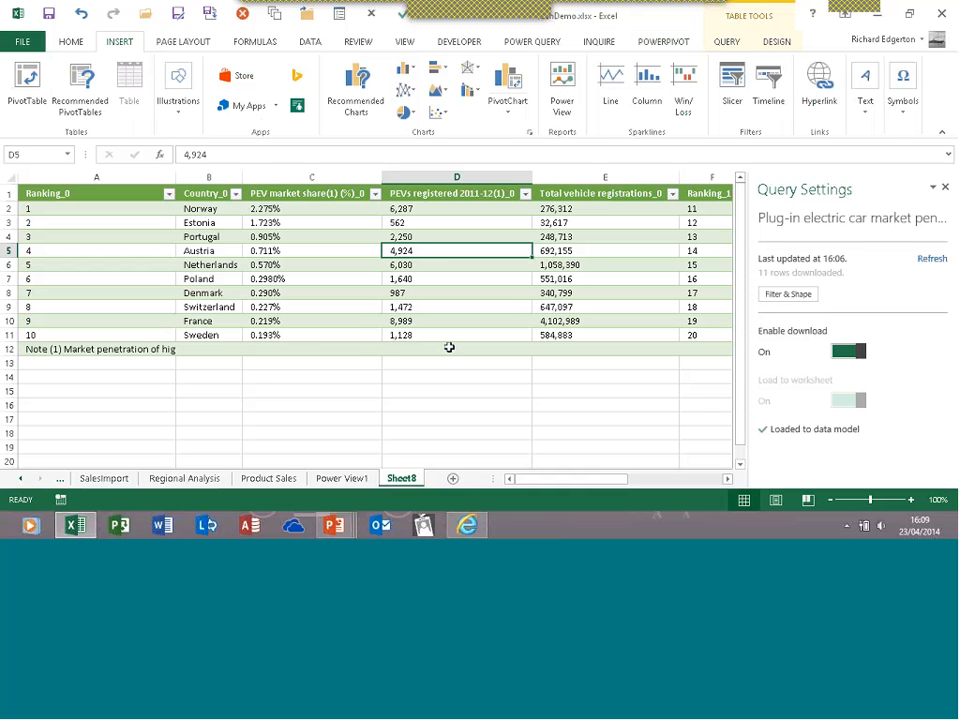
click(571, 104)
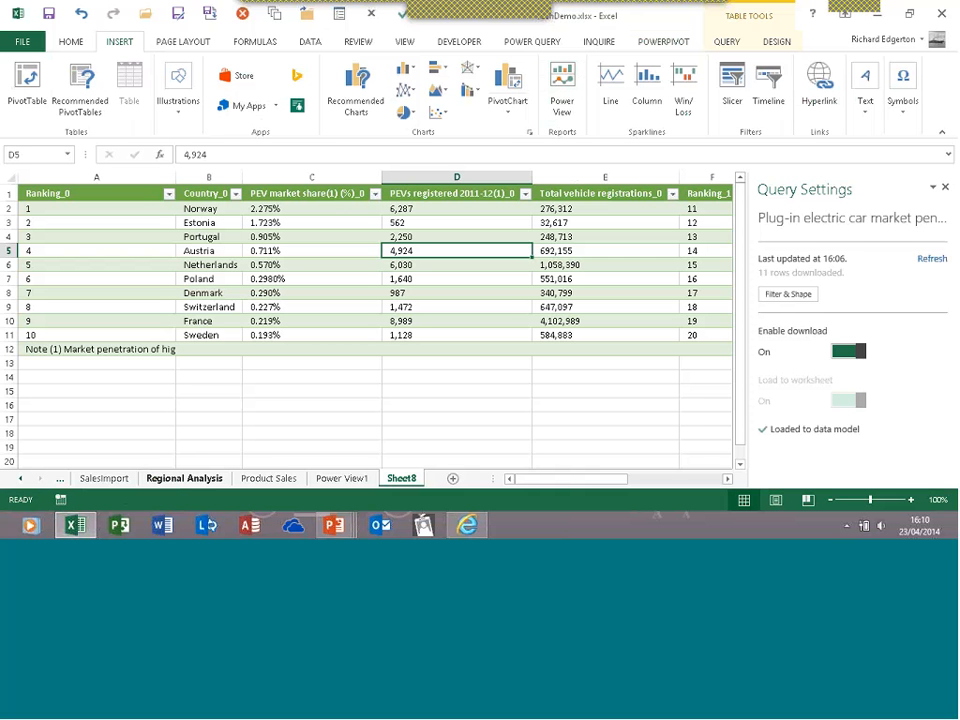
click(340, 479)
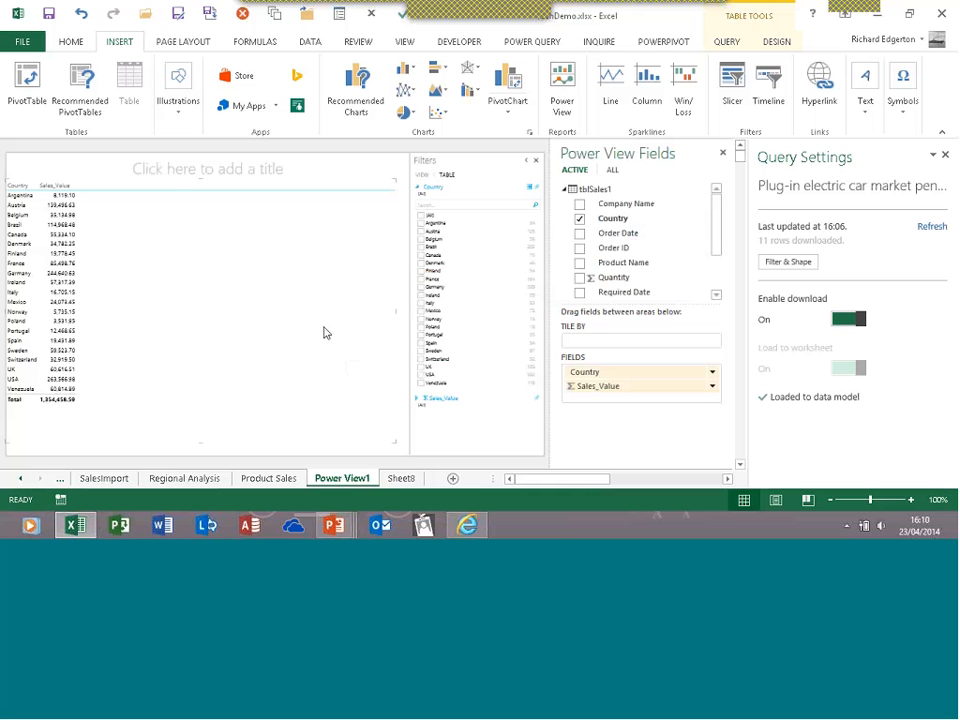
Close Query Settings and select the Power View country sales table, checking Finland's and Austria's values
click(945, 157)
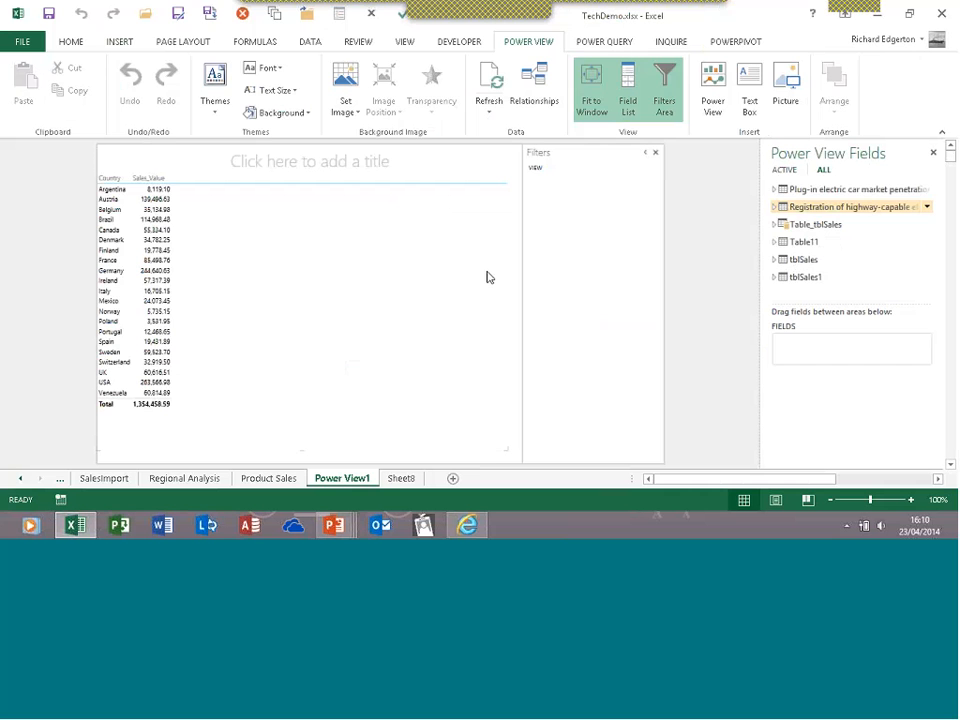
click(213, 305)
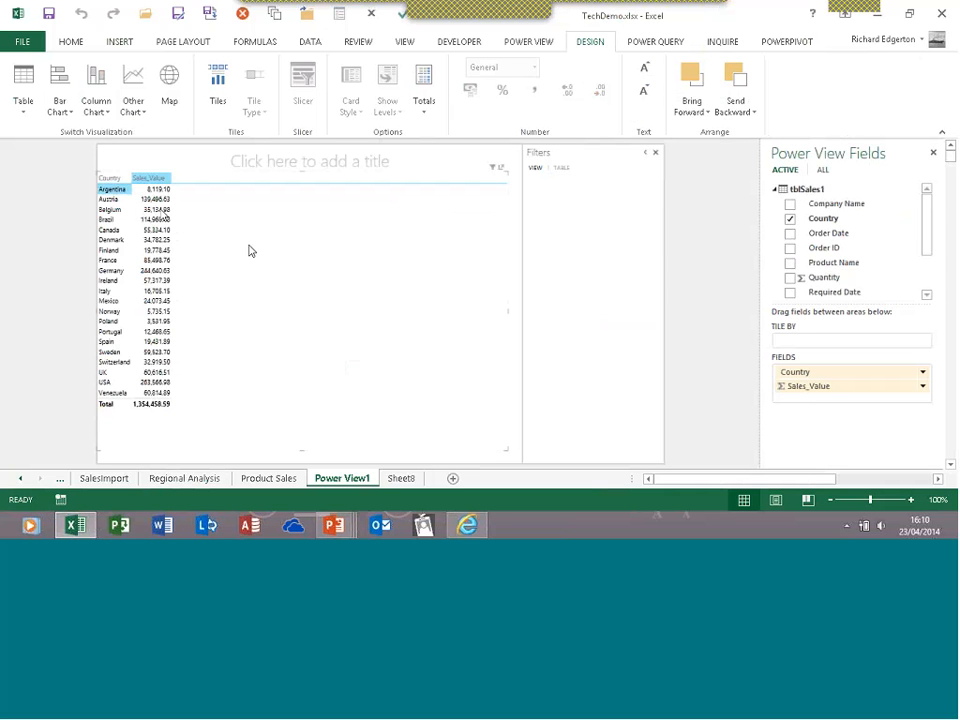
click(157, 250)
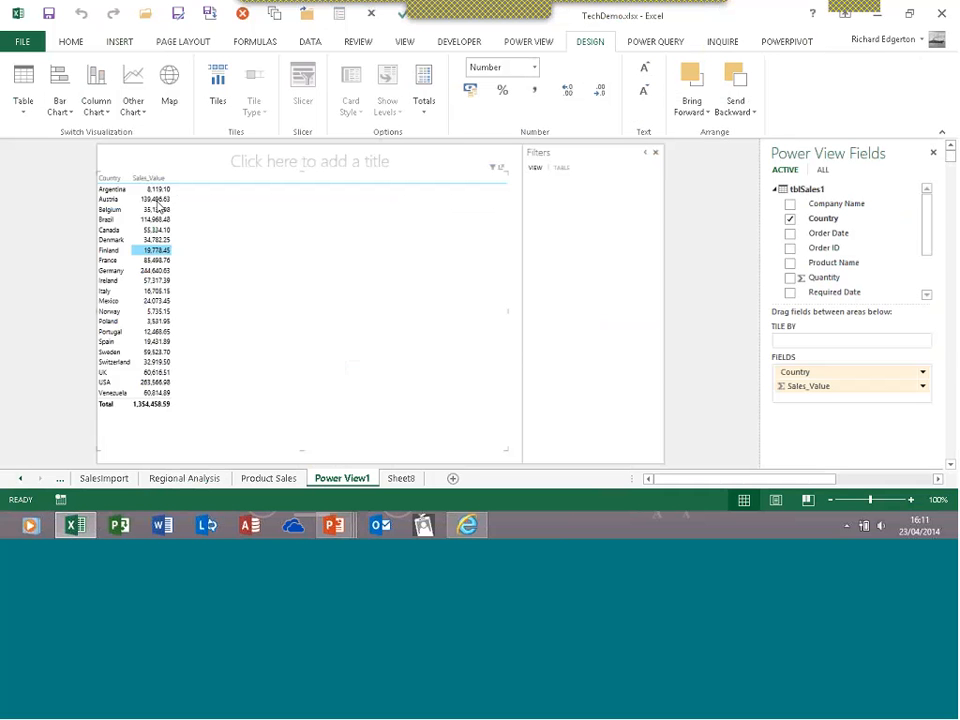
click(155, 199)
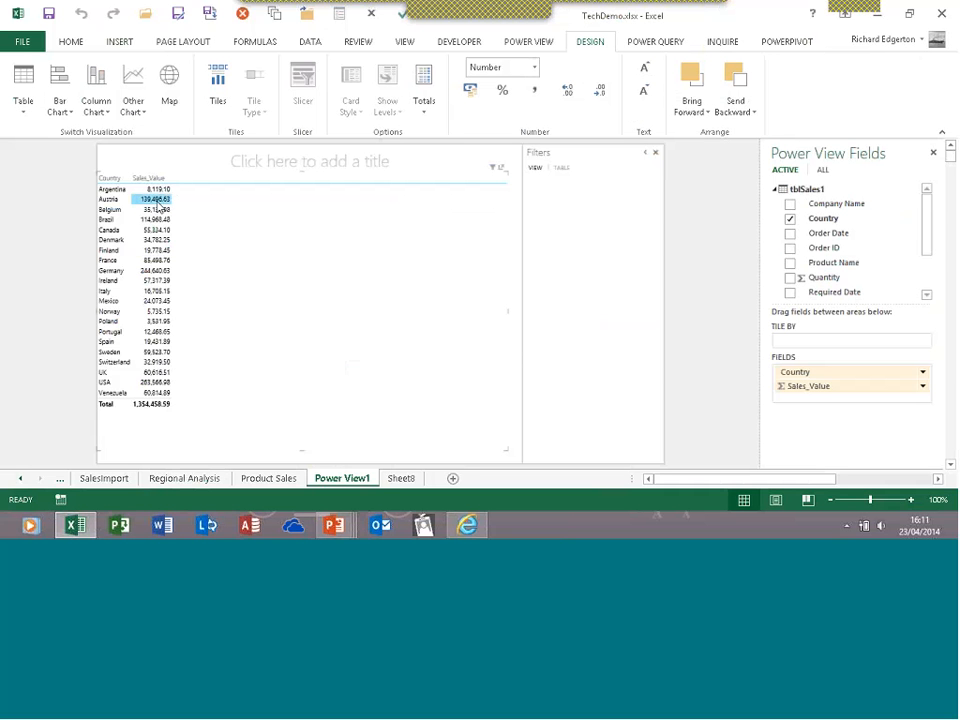
click(60, 105)
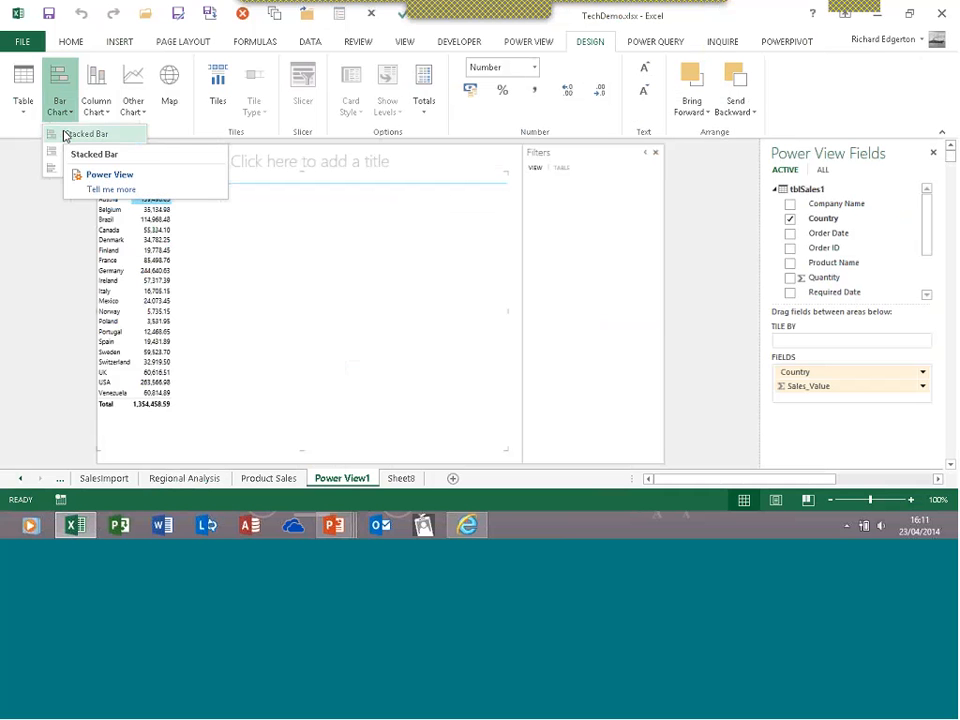
Convert the country sales table to a bar chart, check its sort options, then choose 100% stacked bars
click(64, 134)
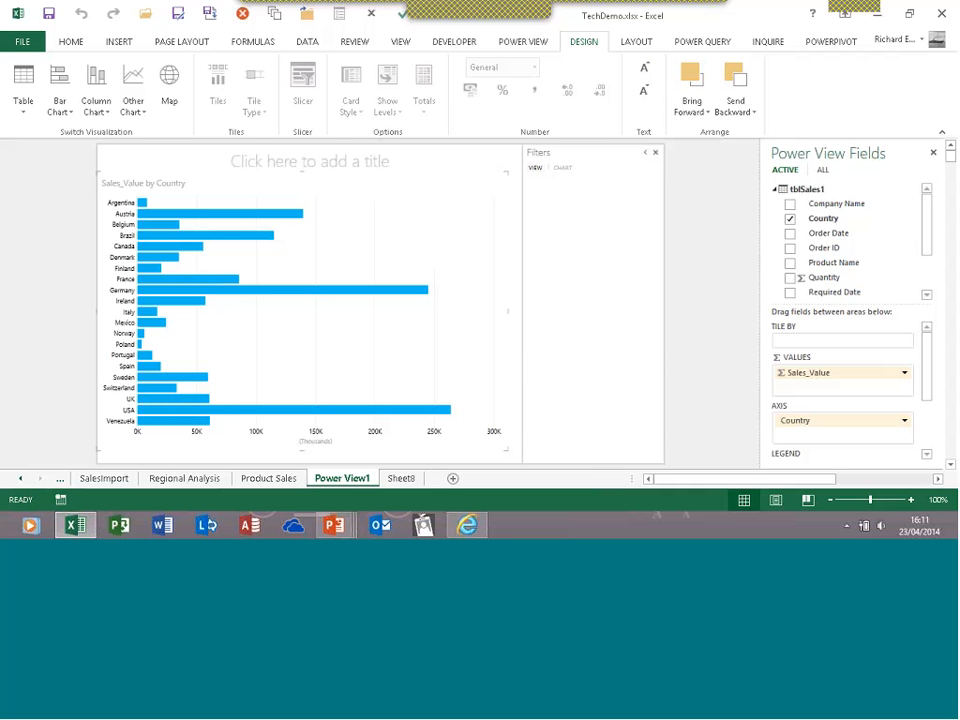
click(126, 168)
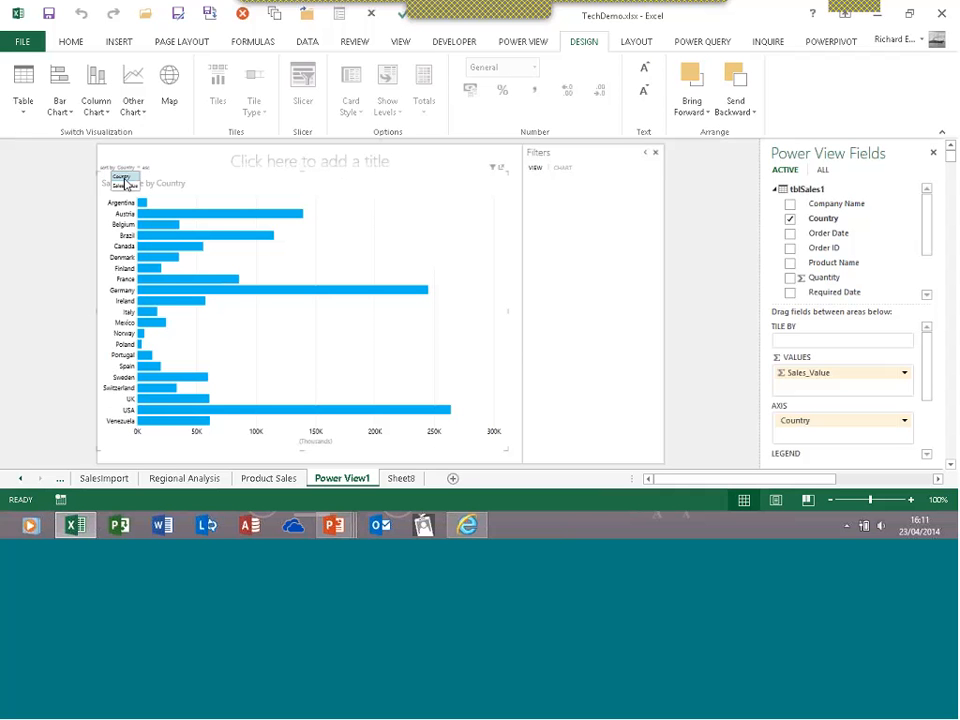
click(119, 218)
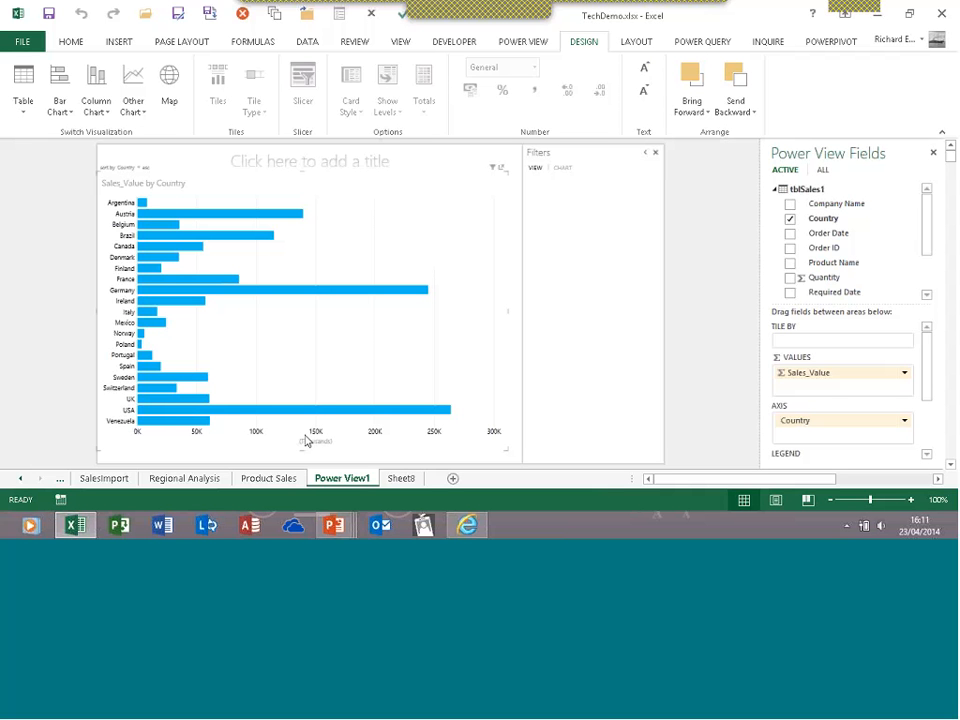
click(72, 116)
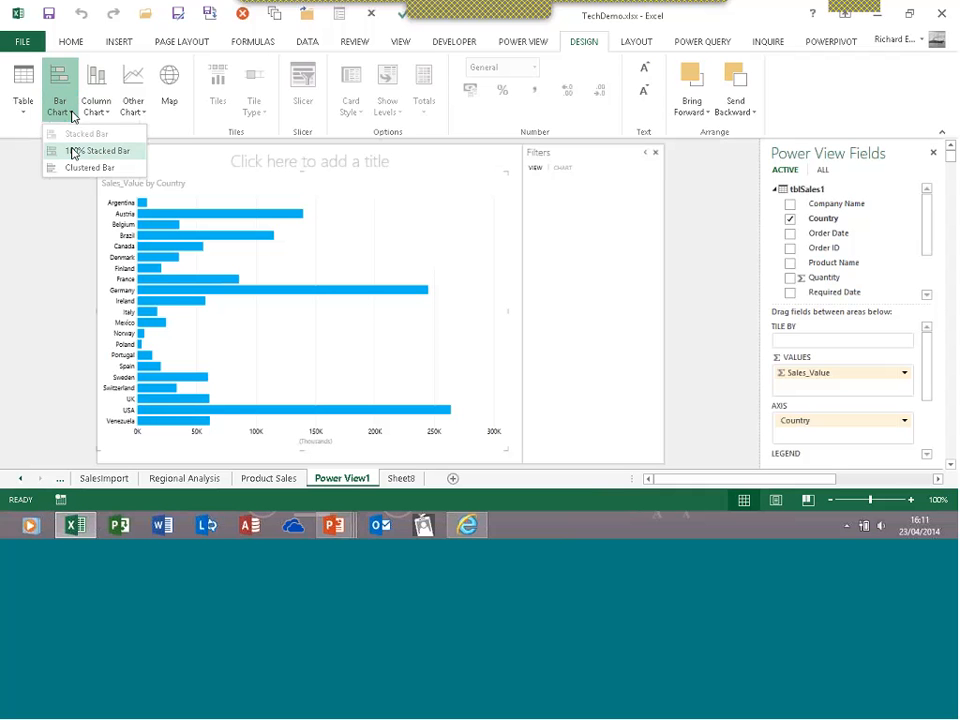
click(72, 152)
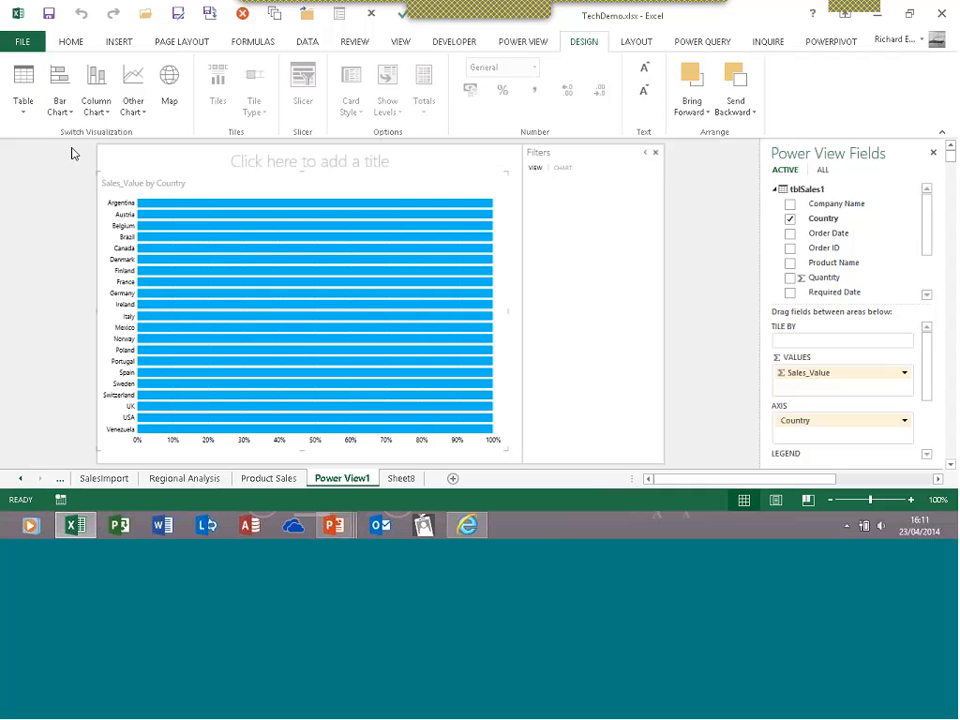
Change the chart to clustered columns, then to a pie chart coloured by country
click(96, 104)
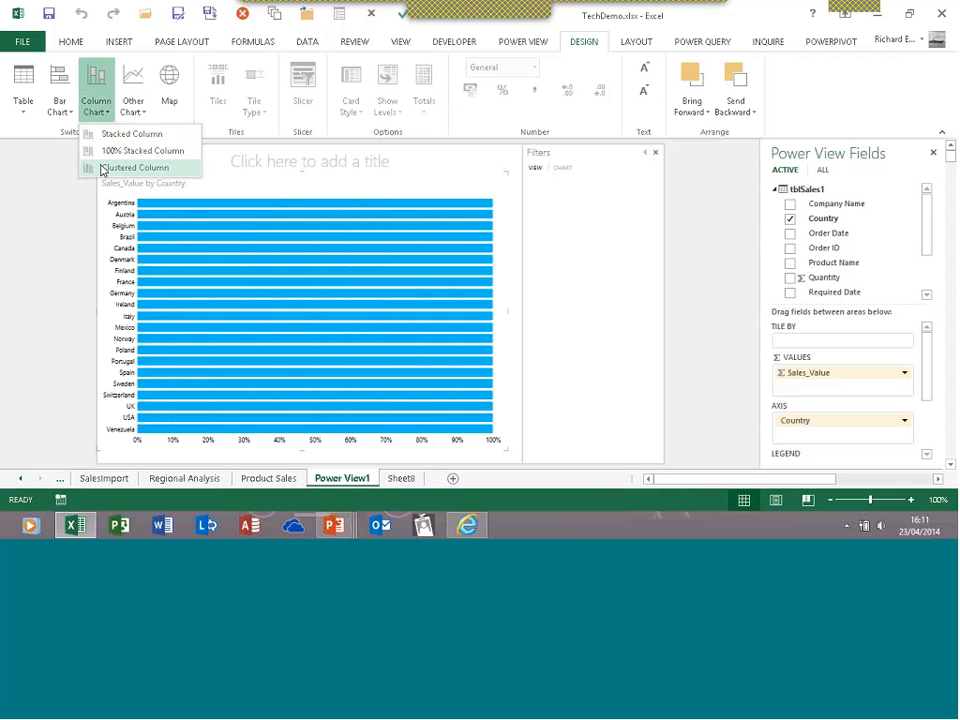
click(101, 168)
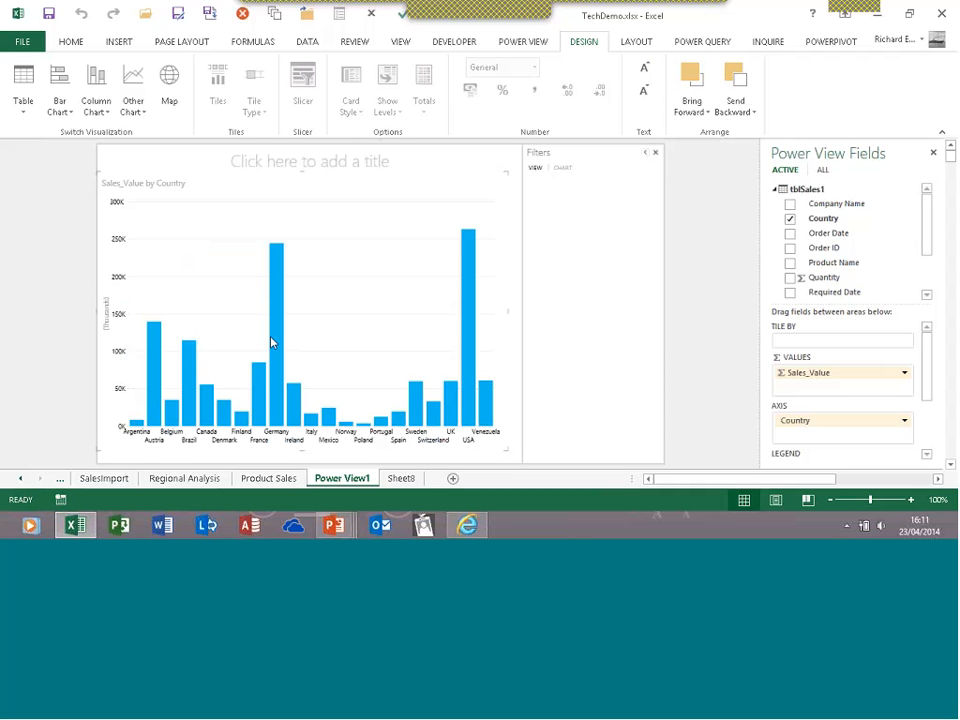
mouse_move(273, 345)
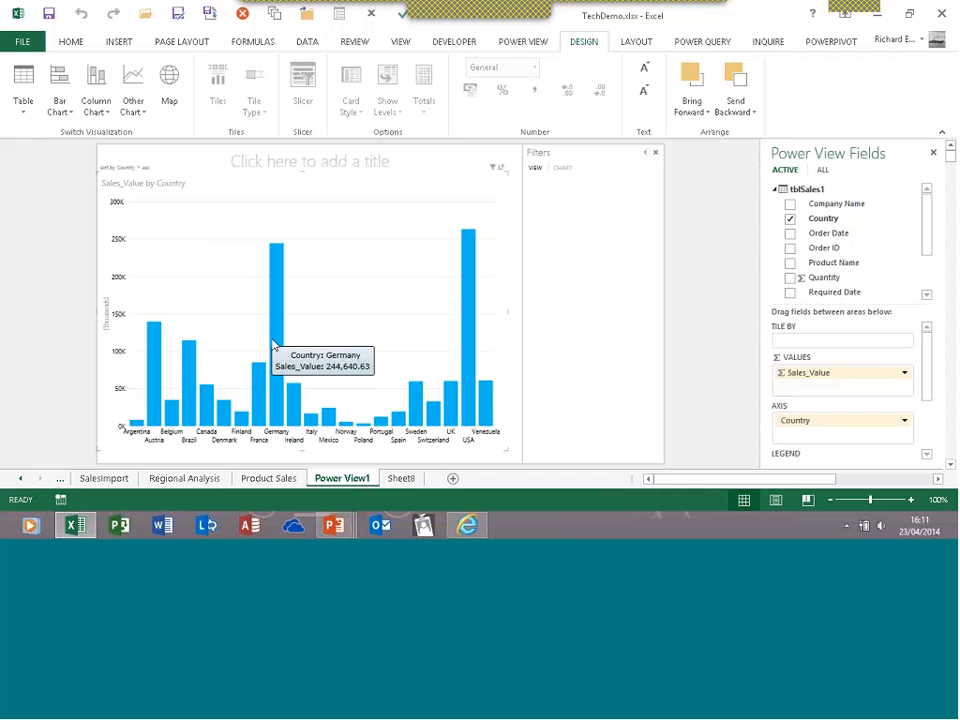
click(144, 118)
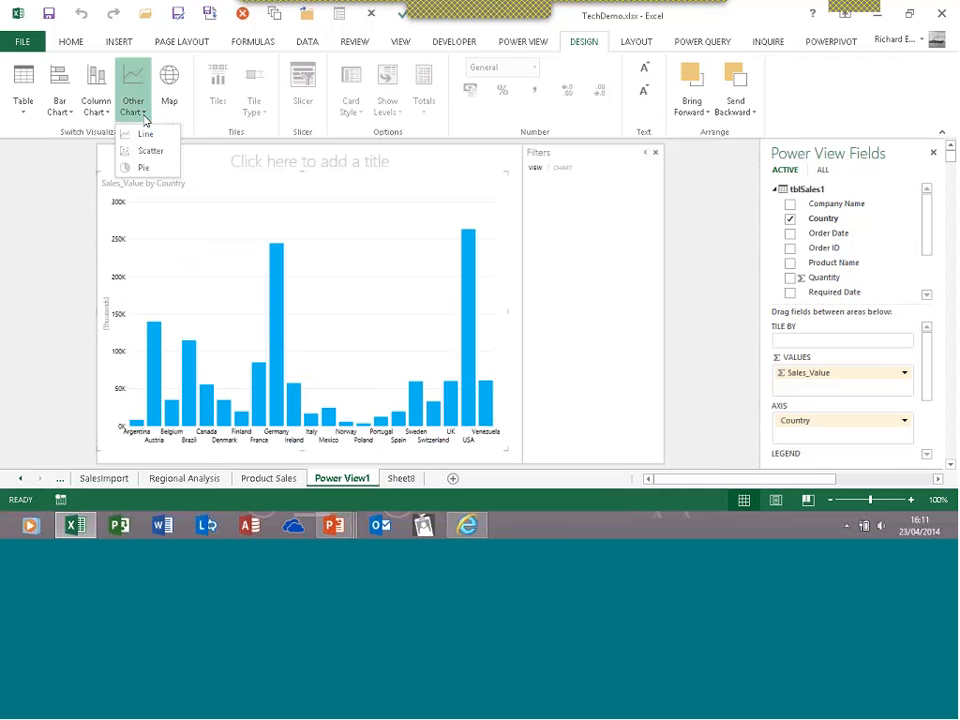
click(137, 167)
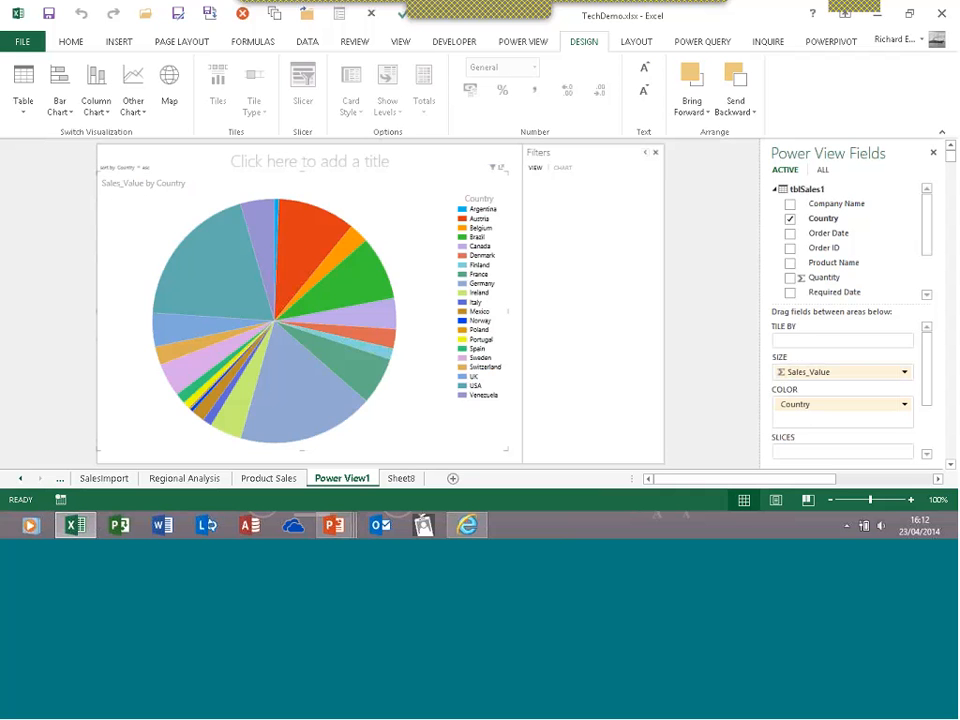
Highlight pie slices for Austria, Brazil, Sweden, Germany and Poland, ending with Austria emphasised
click(295, 243)
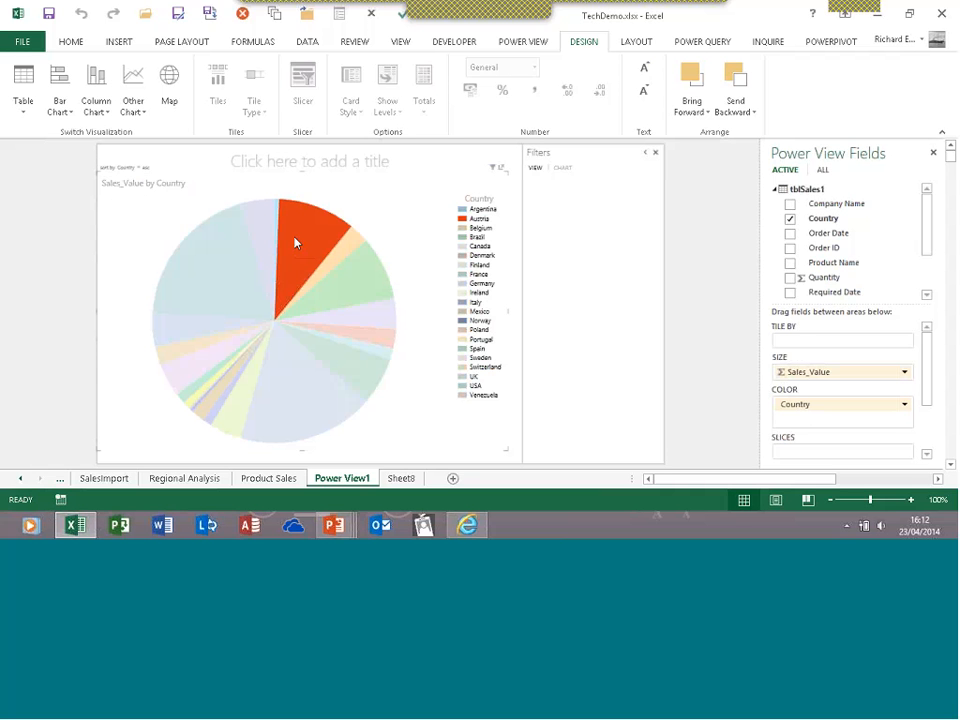
click(338, 290)
click(463, 360)
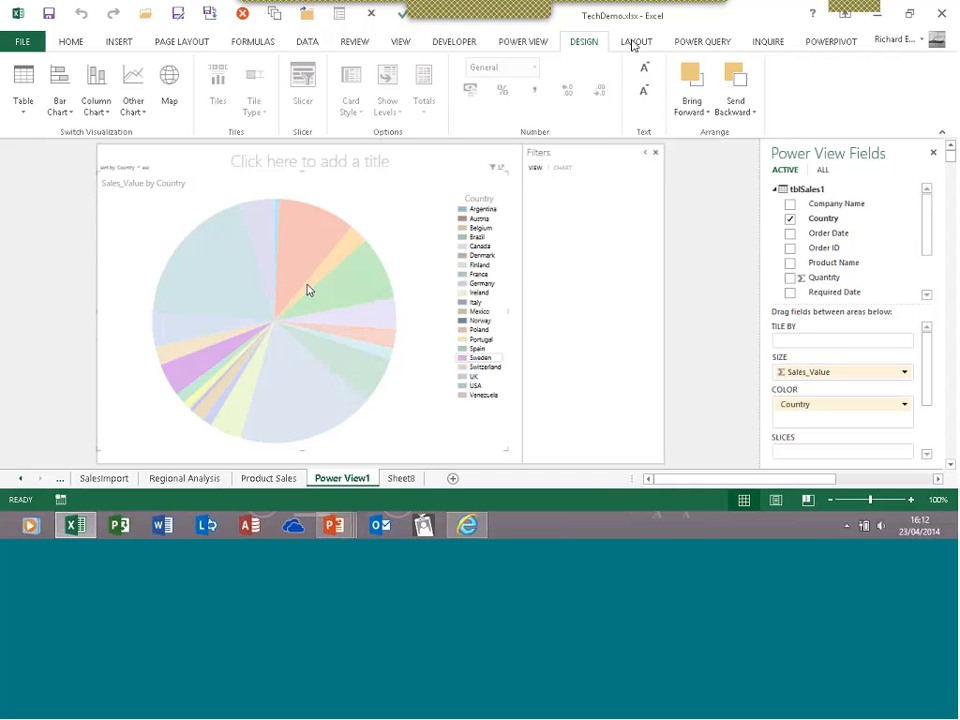
click(634, 42)
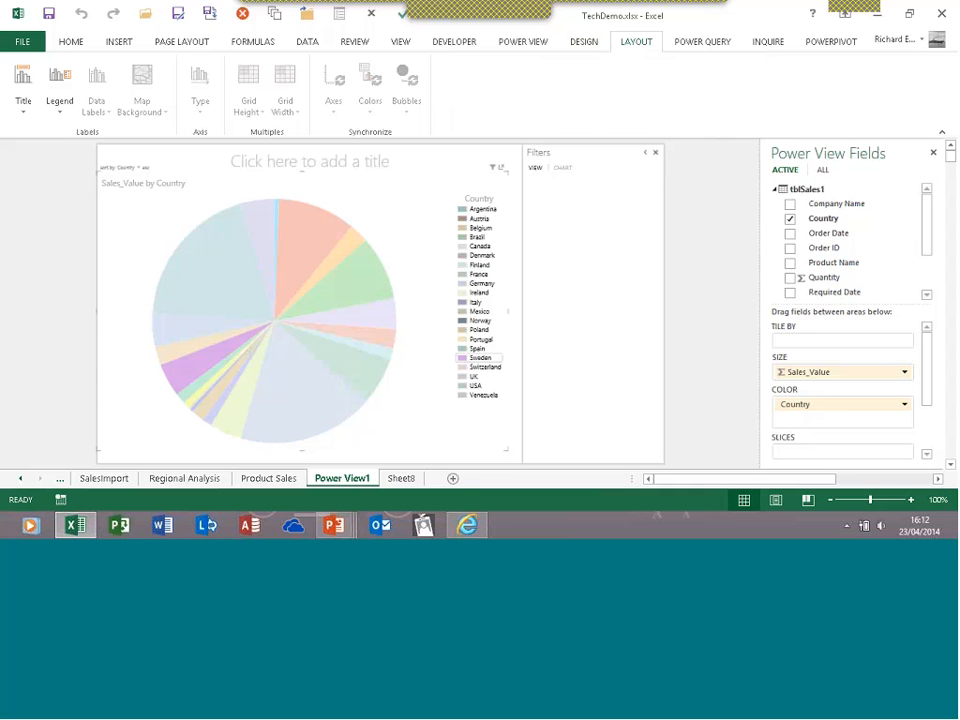
click(298, 267)
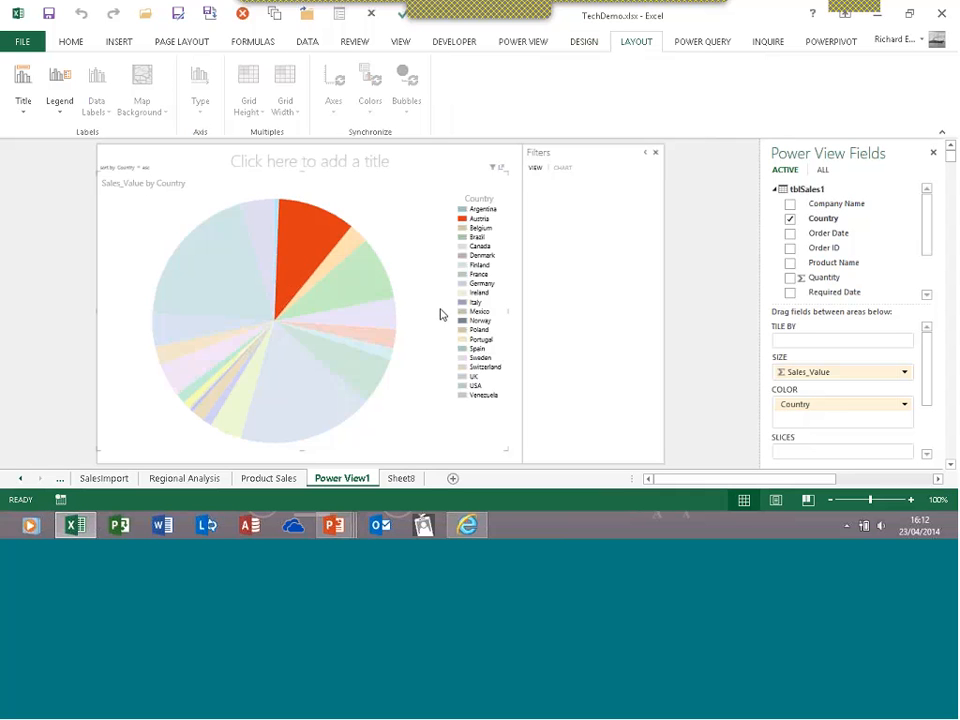
click(477, 284)
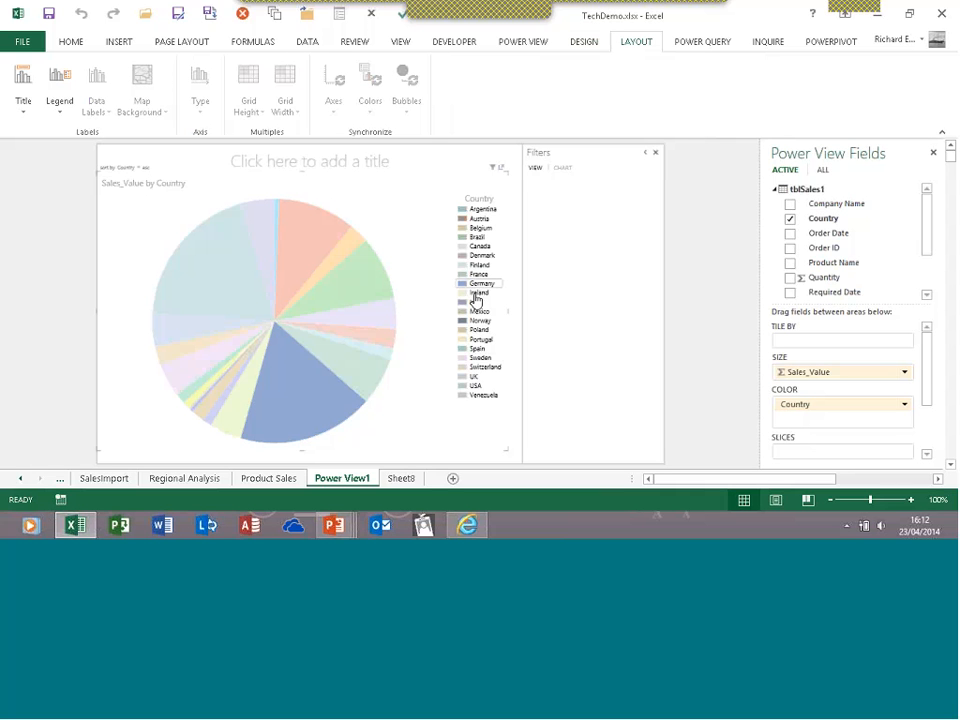
click(469, 331)
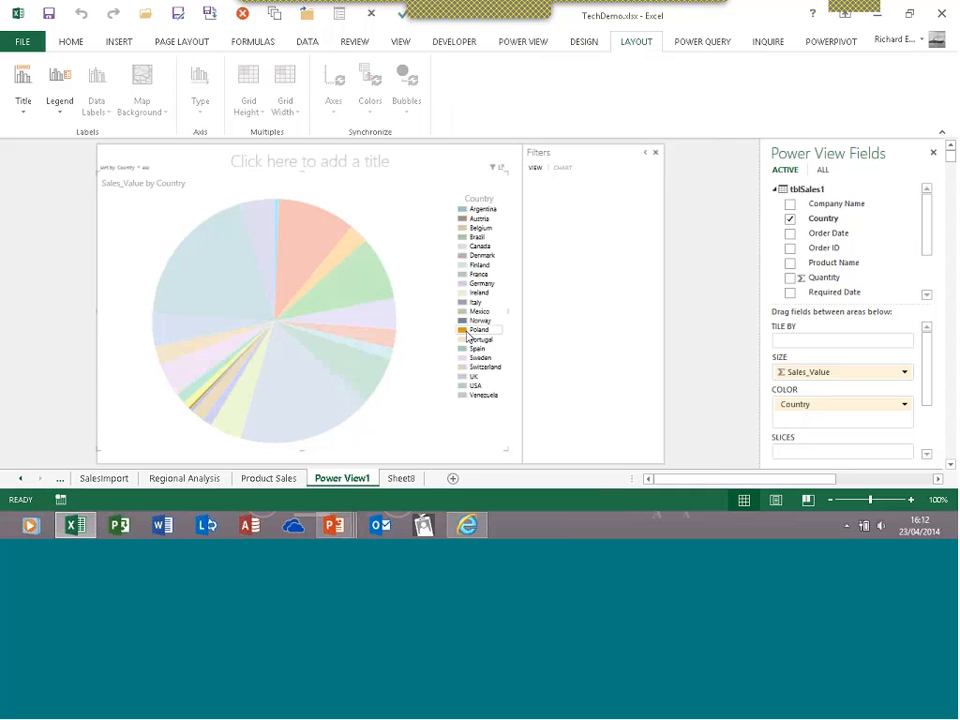
click(347, 285)
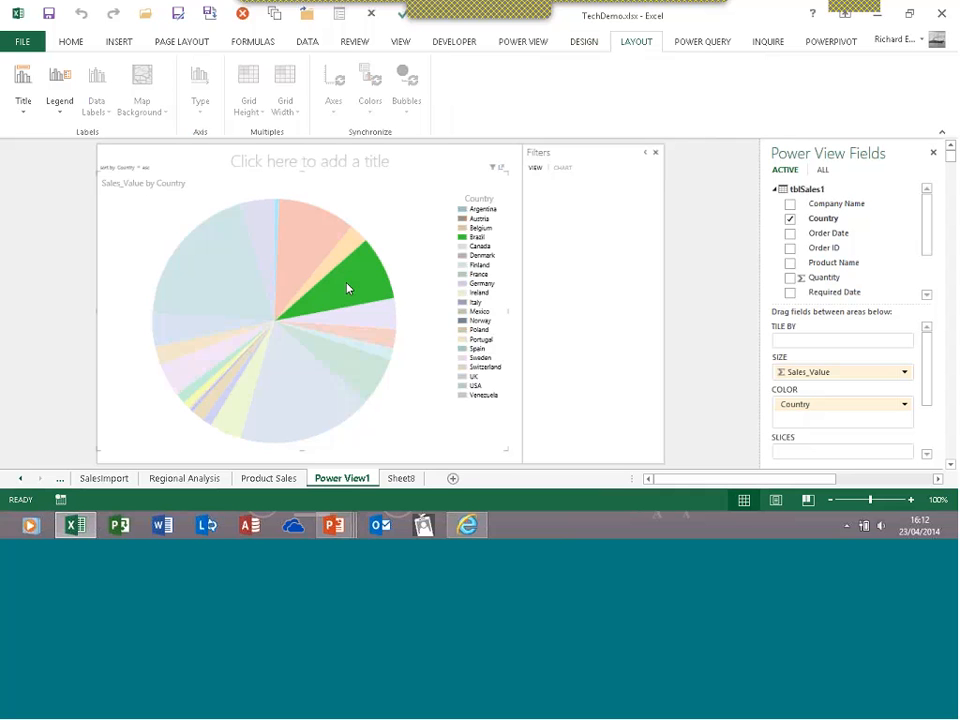
click(307, 239)
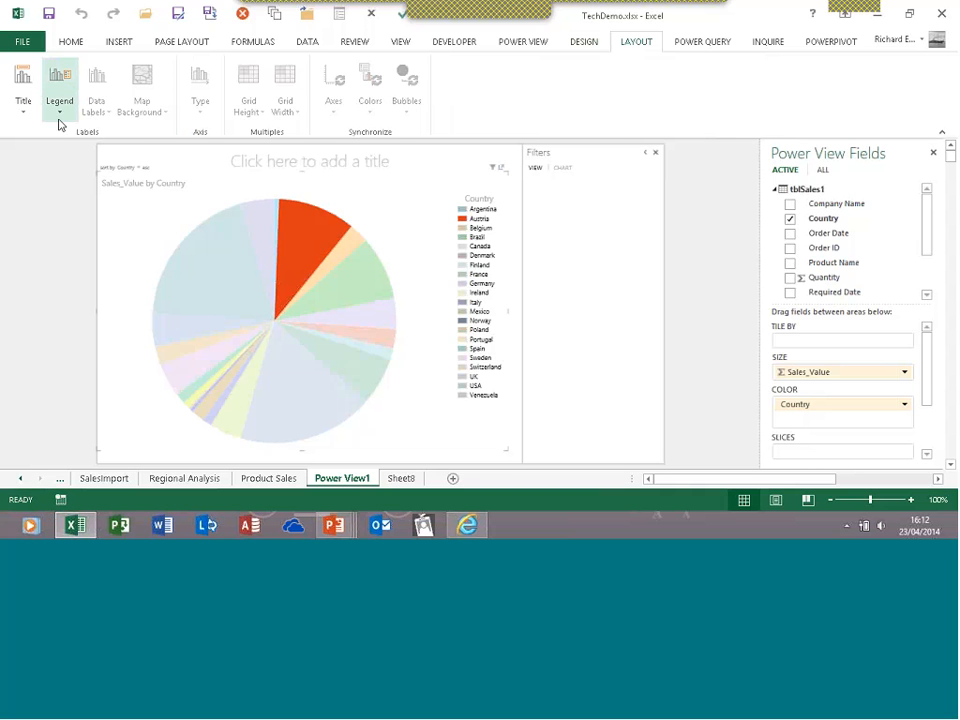
click(584, 41)
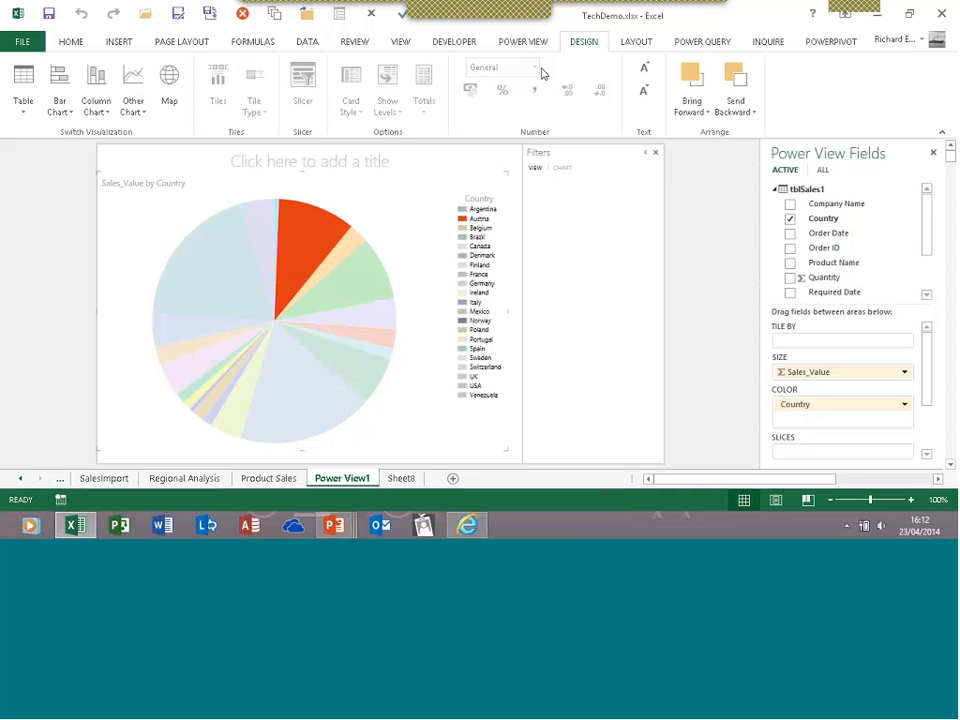
Change the Sales_Value by Country pie chart to a scatter chart, then to a line chart
click(134, 110)
click(137, 150)
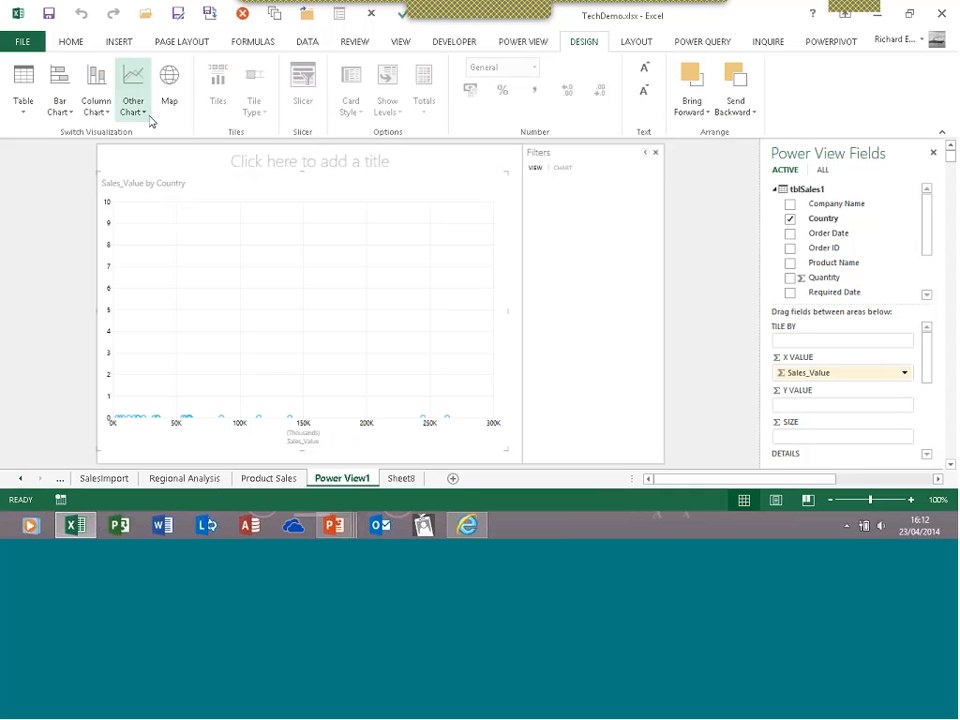
click(136, 116)
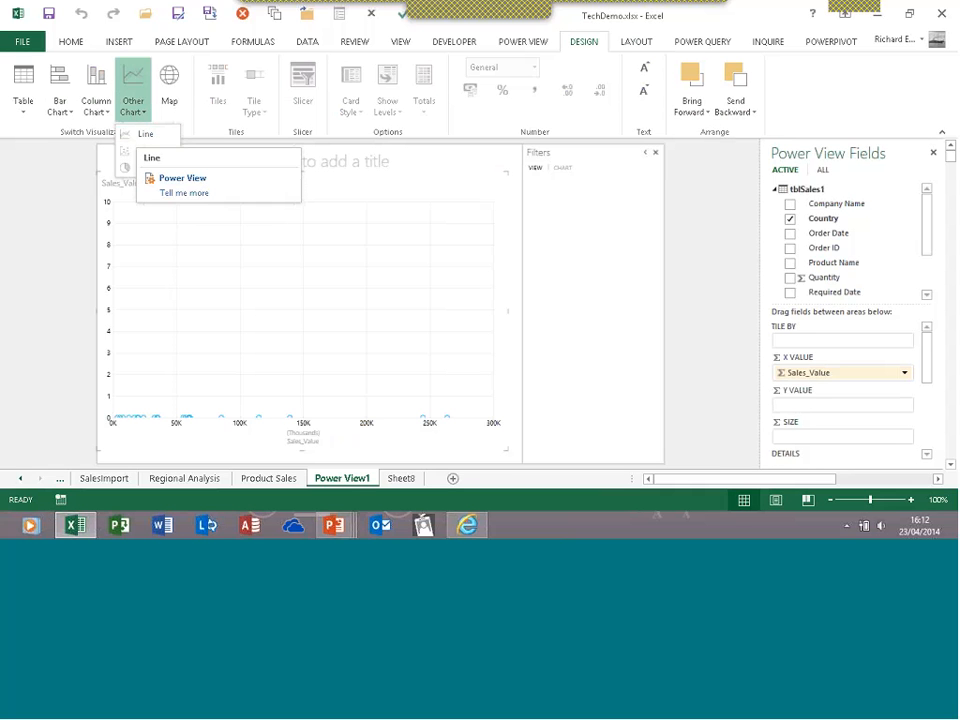
click(137, 135)
click(138, 117)
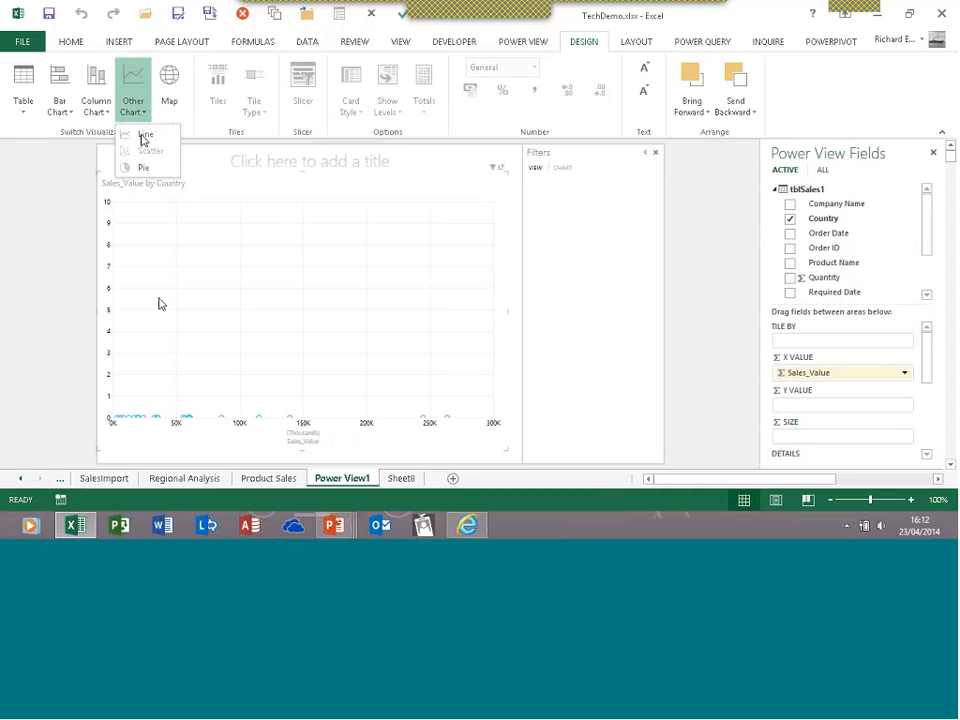
click(141, 140)
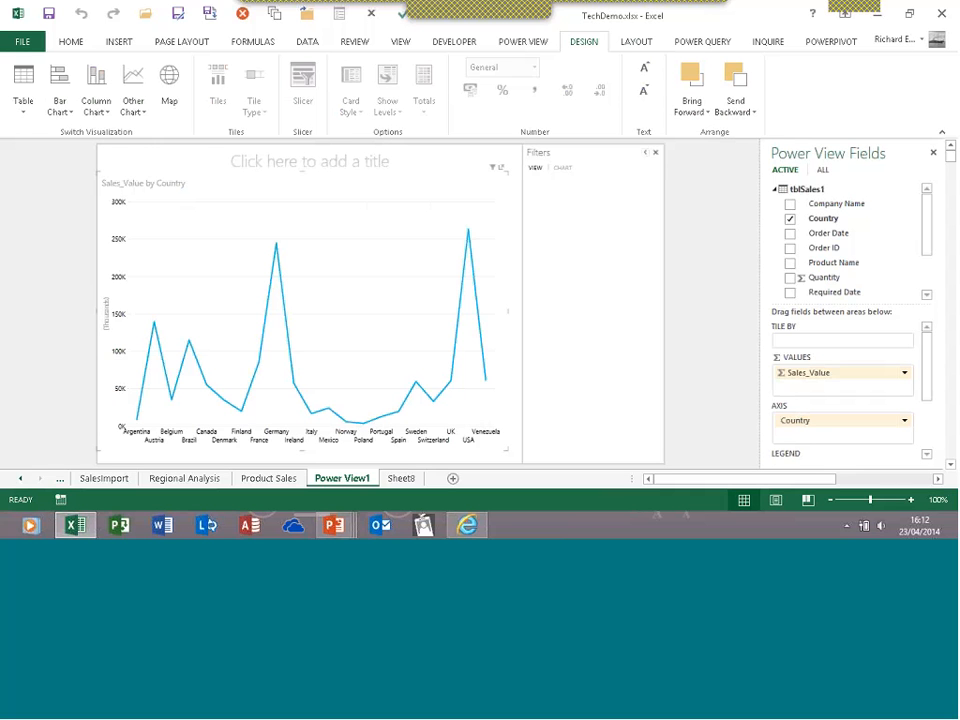
Switch the line chart to a map with a Sales_Value bubble for each country
click(170, 86)
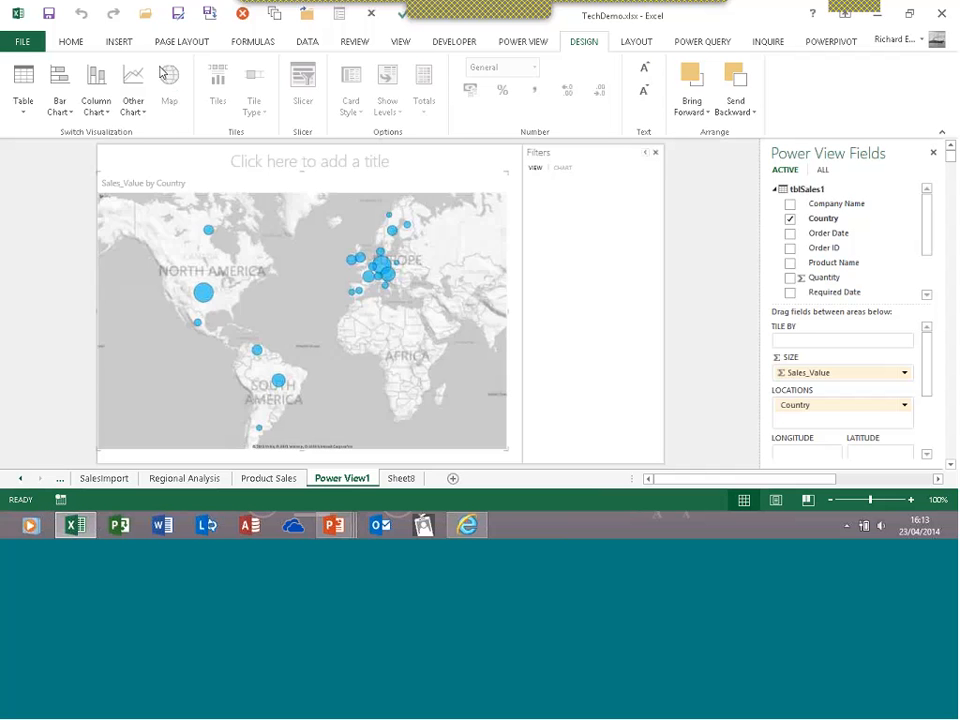
click(119, 42)
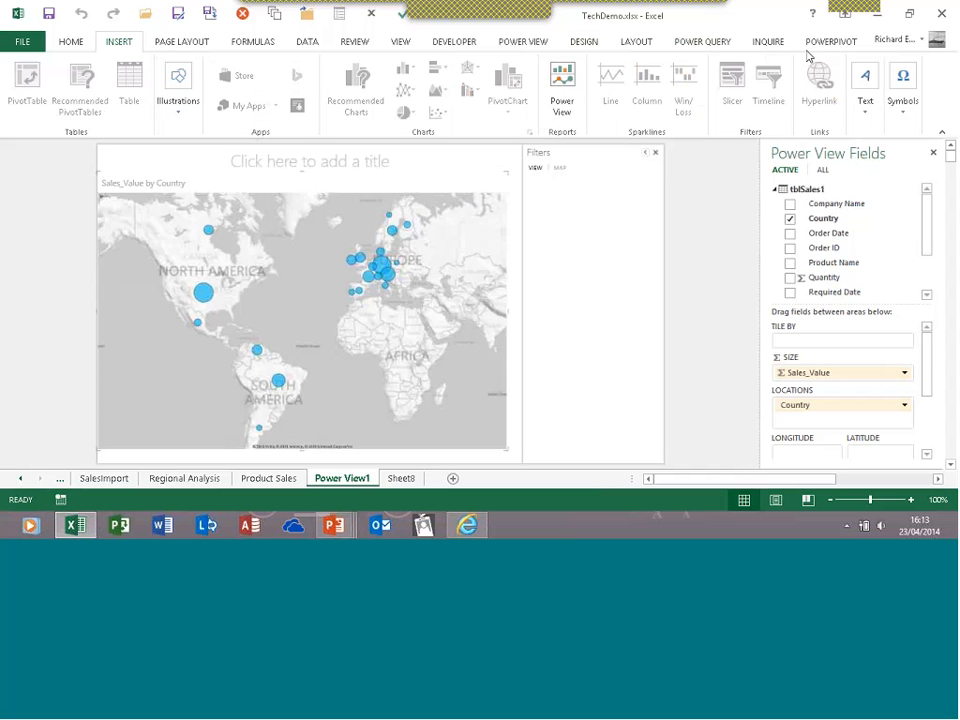
click(592, 44)
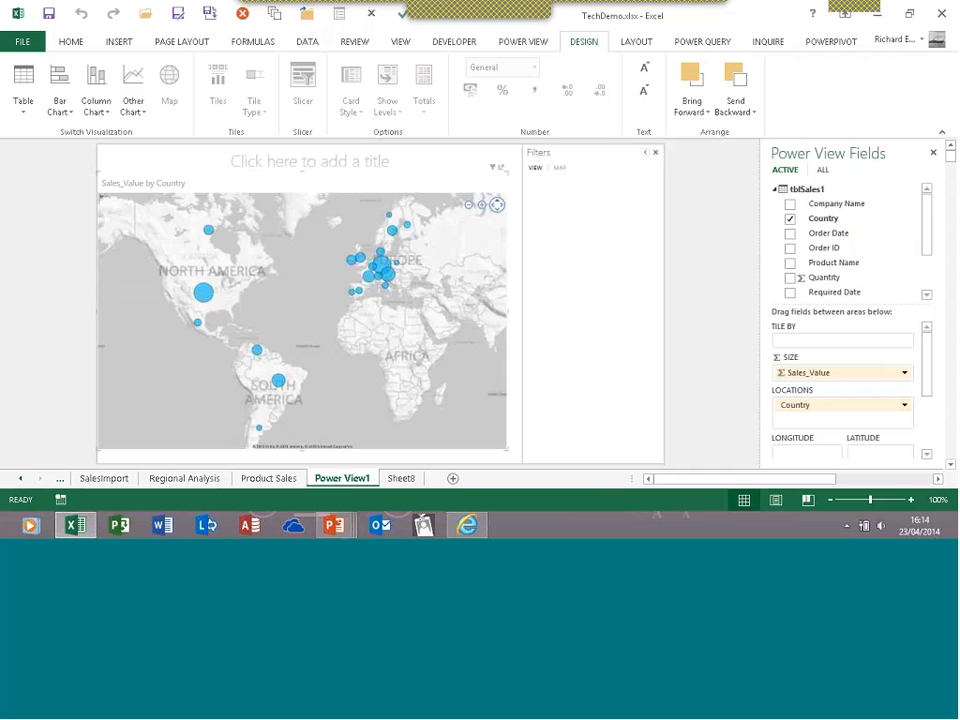
Pan the world sales map and zoom in on Europe around Germany
mouse_move(206, 296)
mouse_move(364, 267)
drag(459, 295, 428, 309)
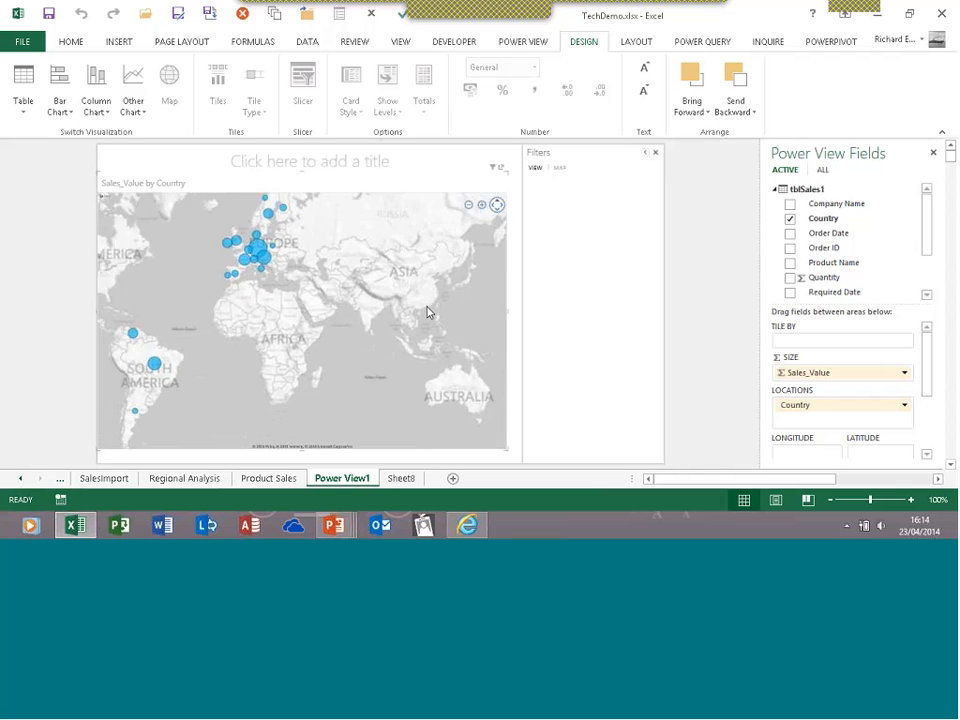
click(481, 207)
click(482, 207)
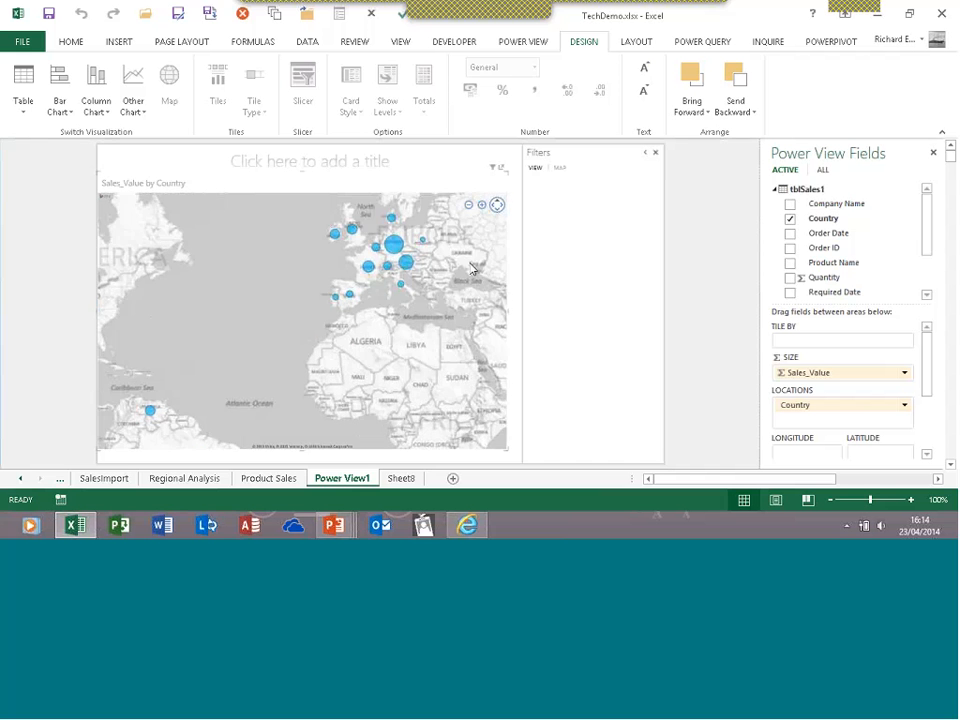
drag(477, 262, 394, 334)
click(482, 206)
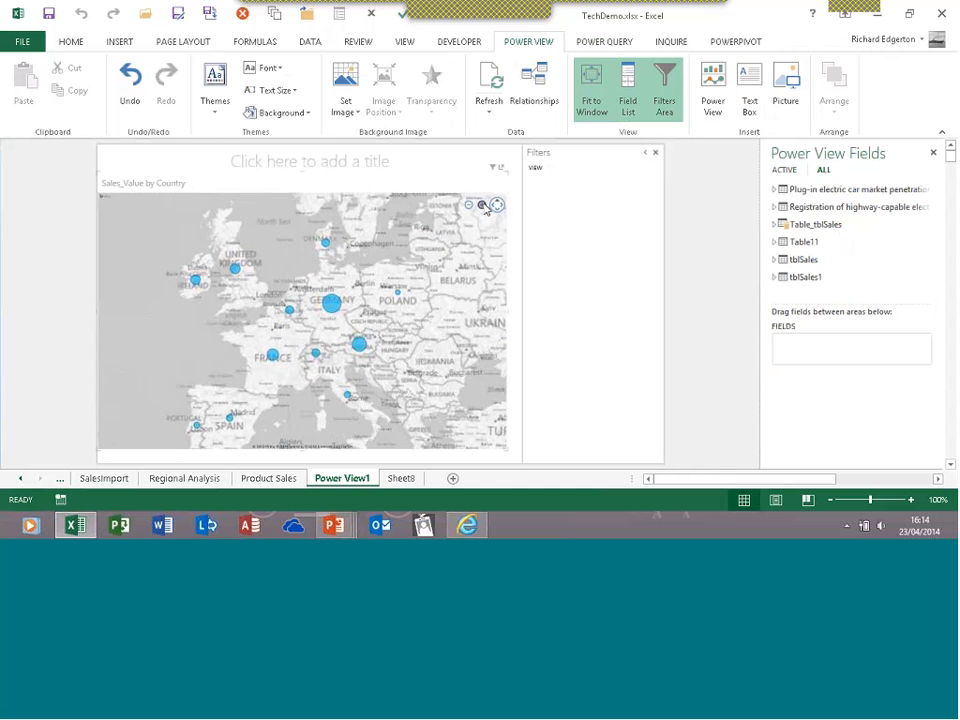
click(482, 206)
click(482, 205)
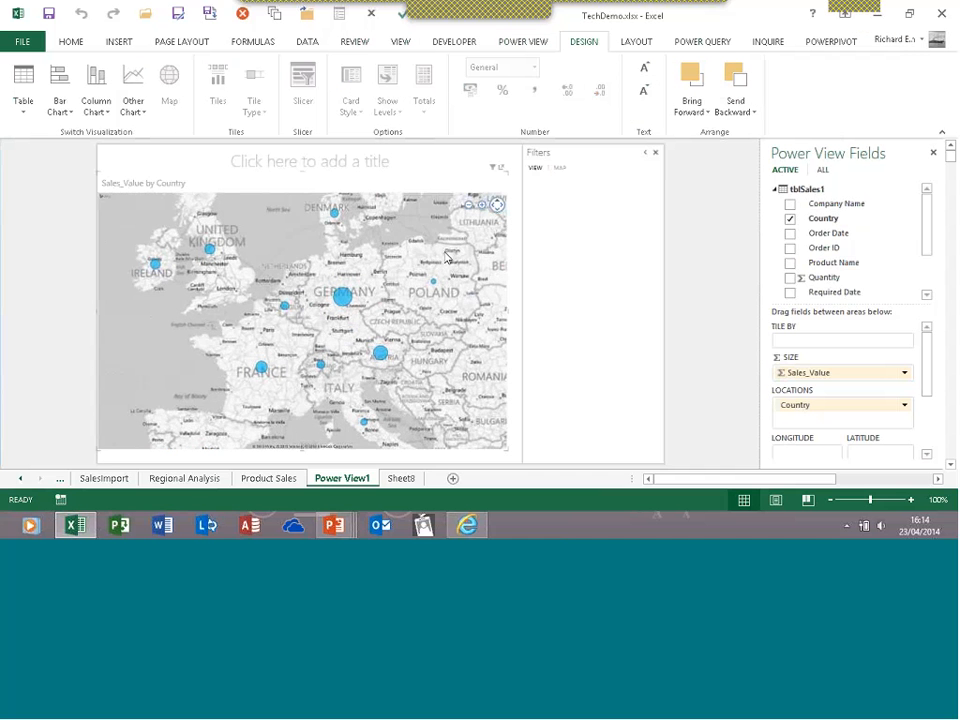
click(482, 206)
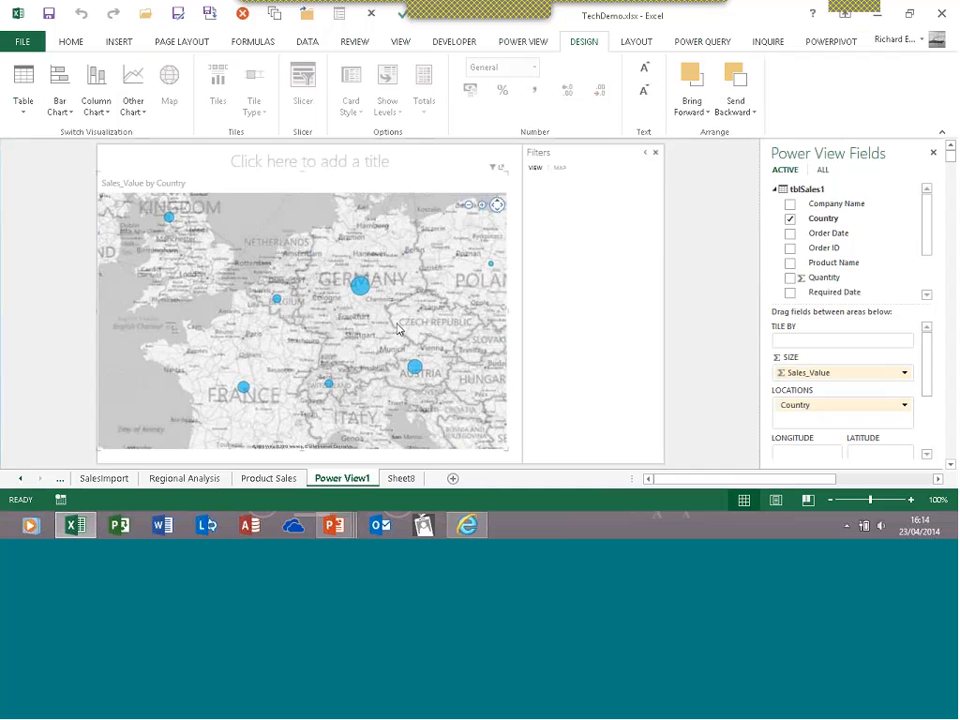
Zoom in further and pan the map over the UK to northern England
scroll(398, 330, up, 1)
scroll(325, 340, up, 1)
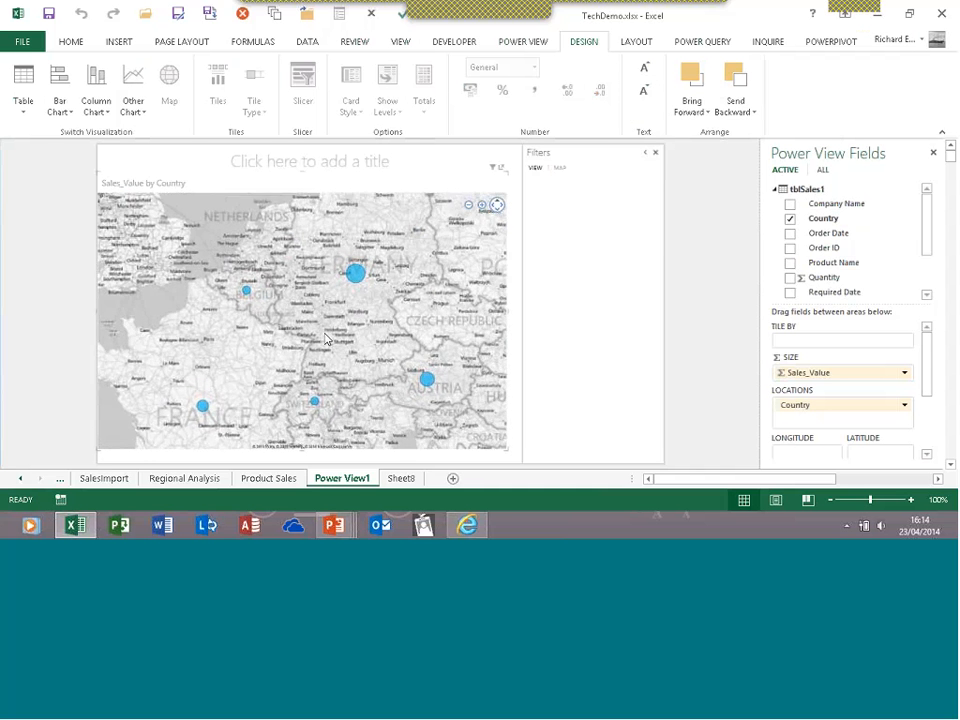
scroll(309, 335, up, 1)
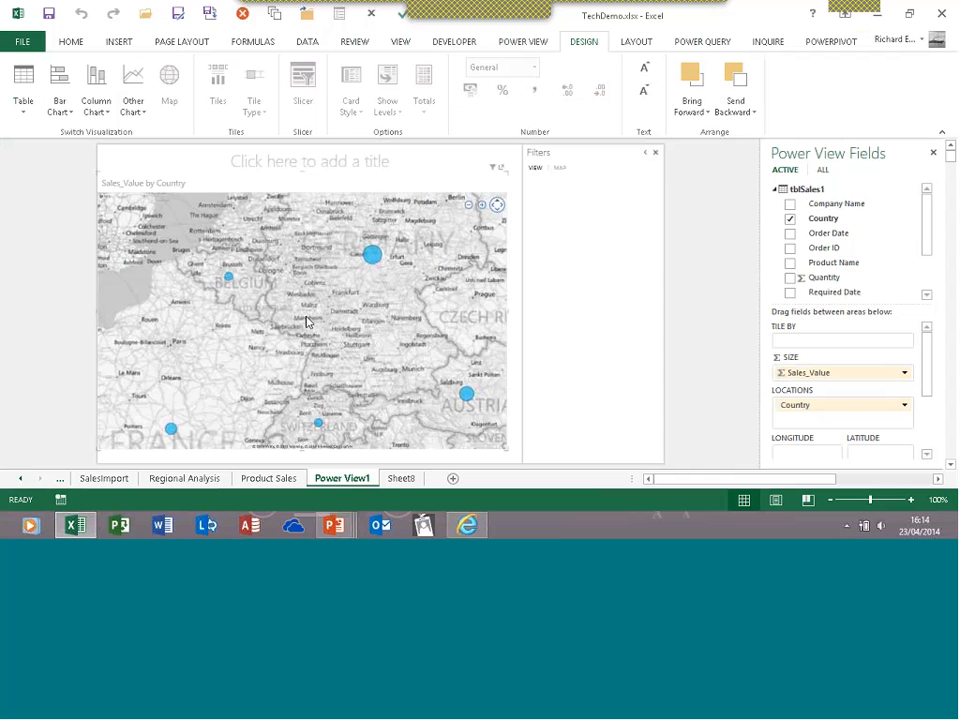
drag(307, 321, 326, 318)
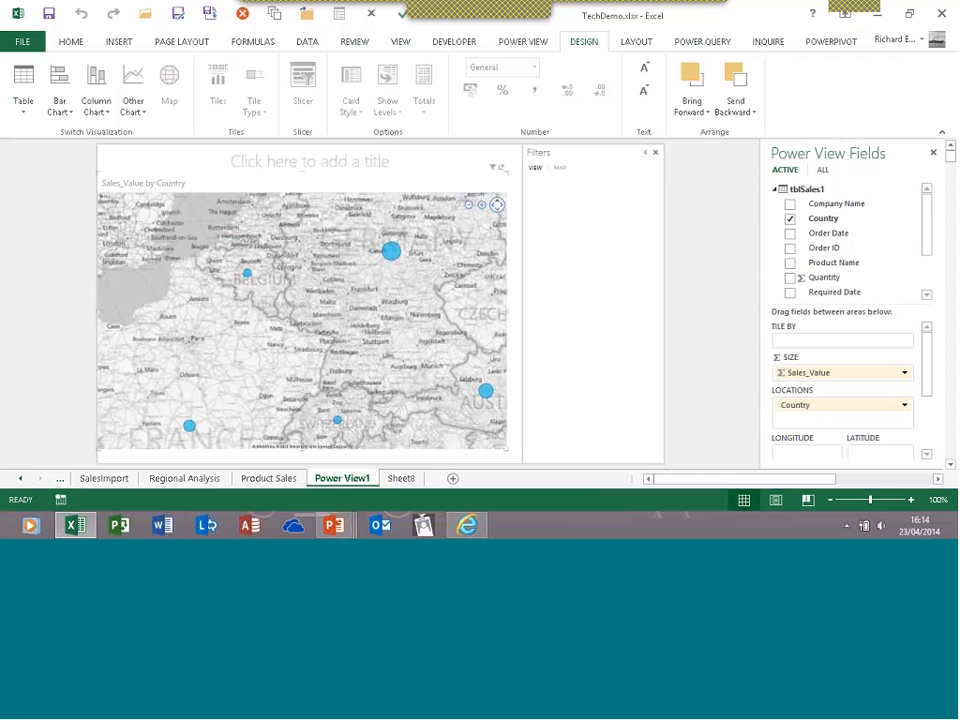
drag(391, 279, 457, 268)
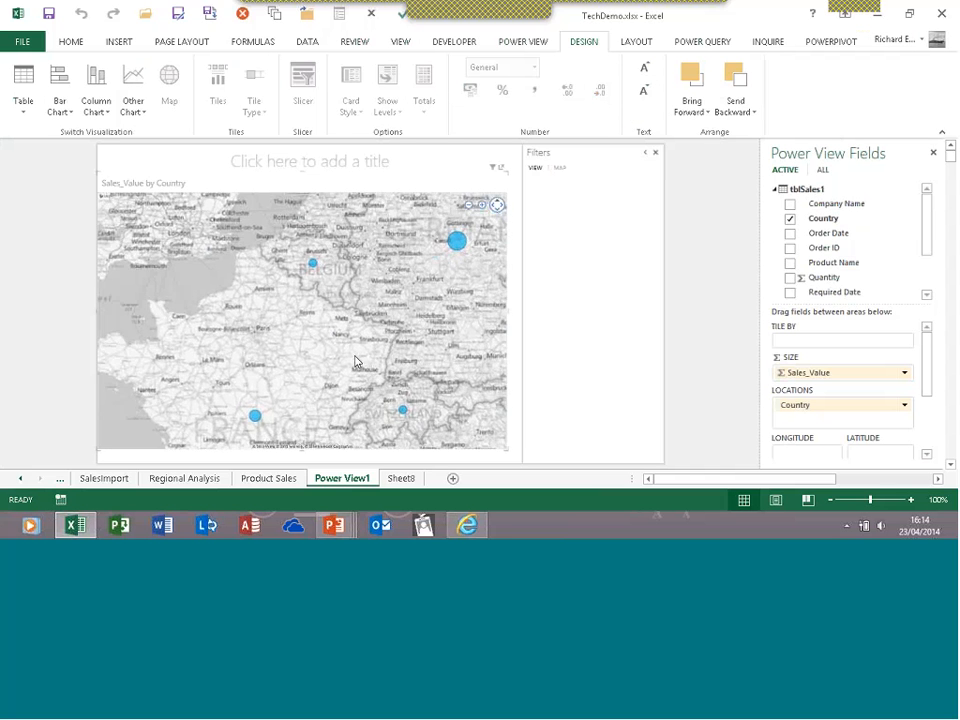
drag(251, 294, 295, 400)
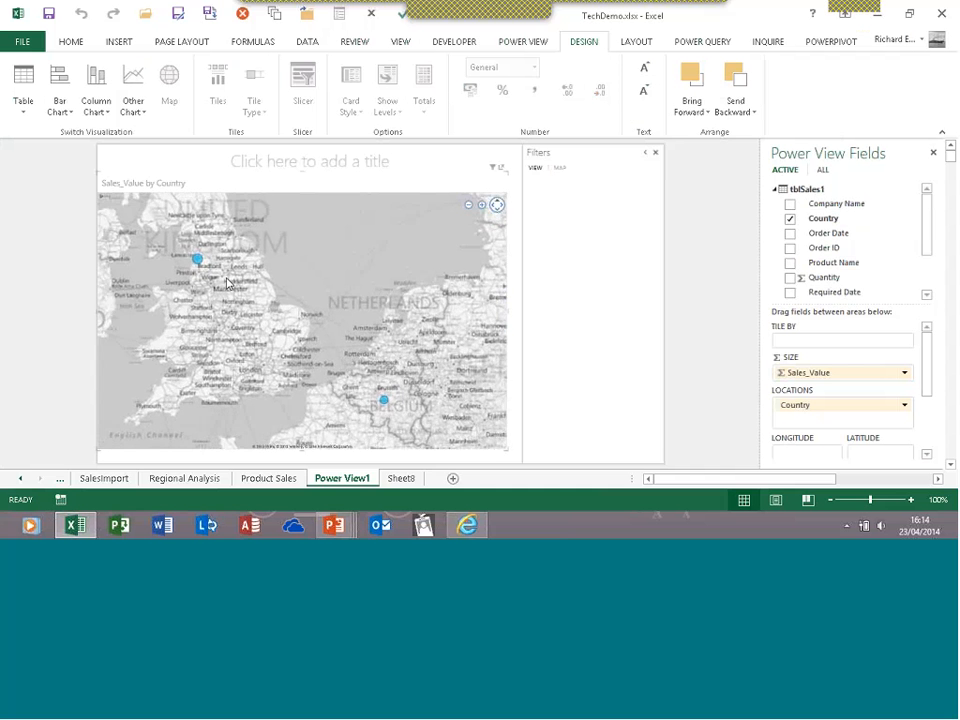
scroll(227, 275, up, 1)
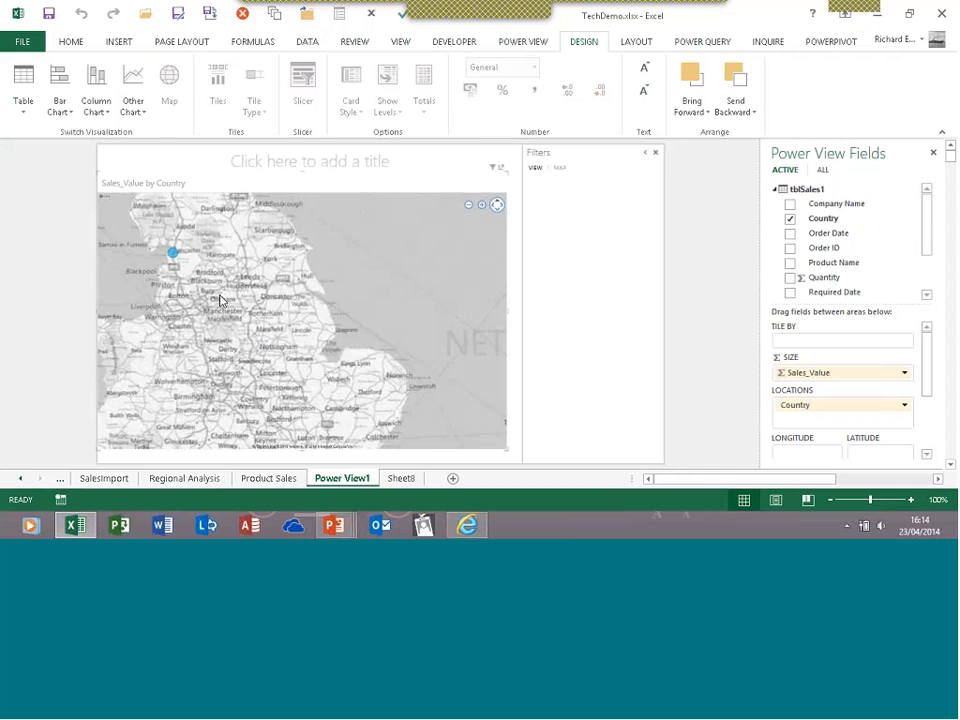
click(118, 41)
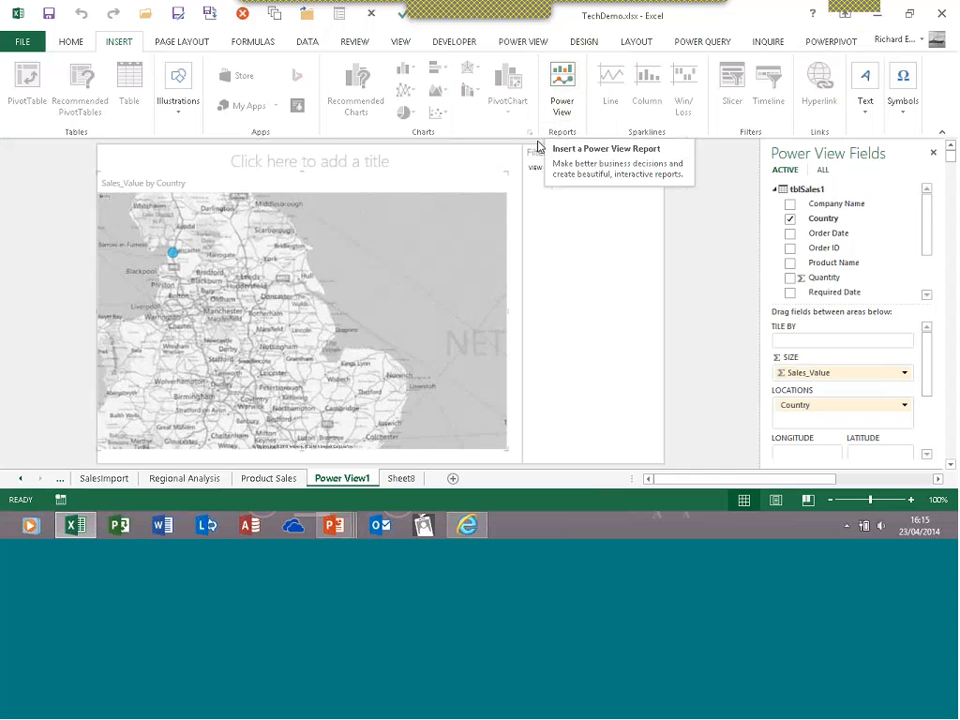
Convert the sales map into a bar chart of Sales_Value by country
click(584, 42)
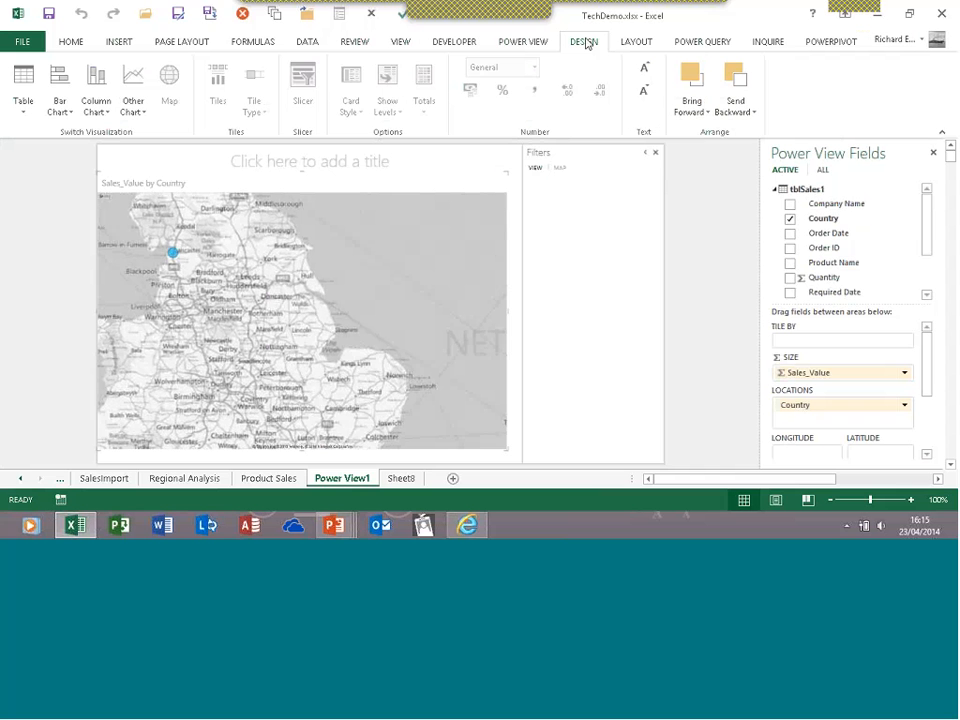
click(62, 90)
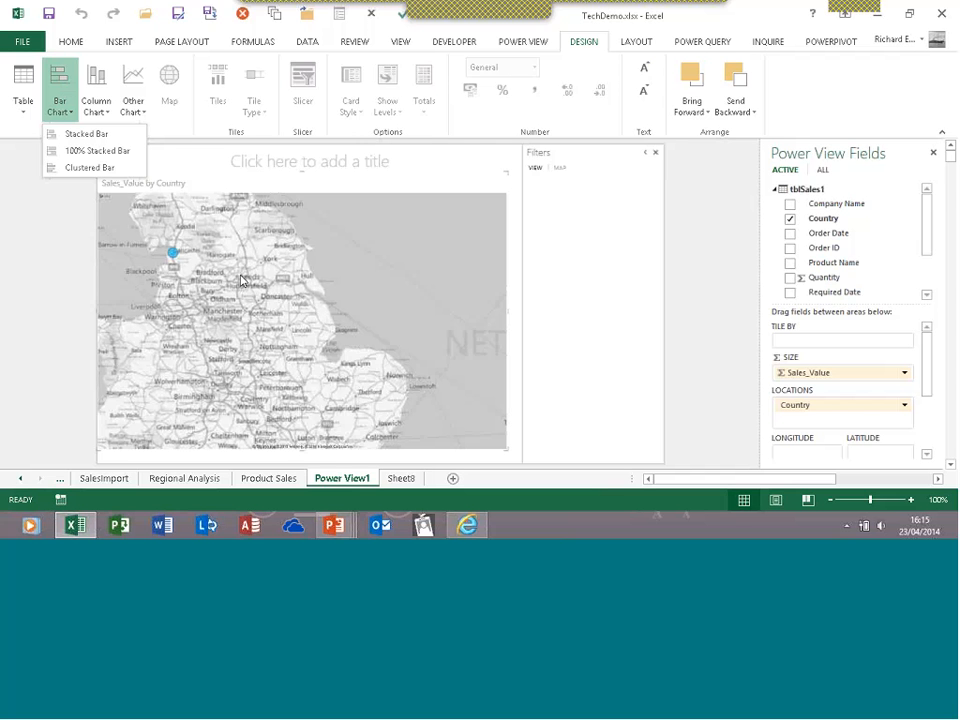
click(86, 167)
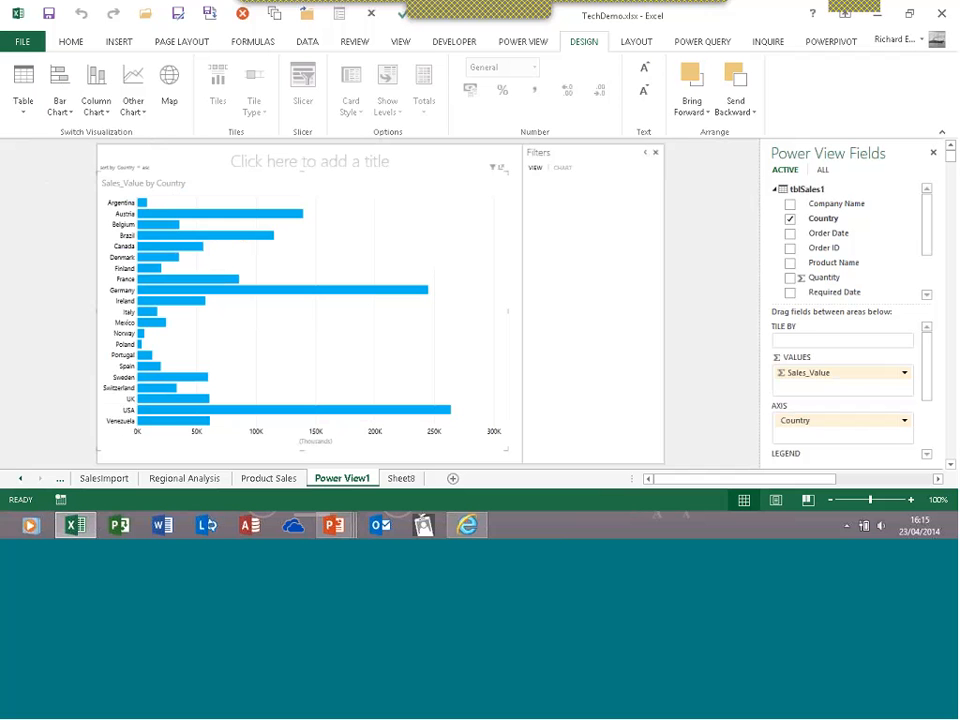
Bring the PowerPoint slide show back to the front from the taskbar
mouse_move(150, 229)
mouse_move(334, 524)
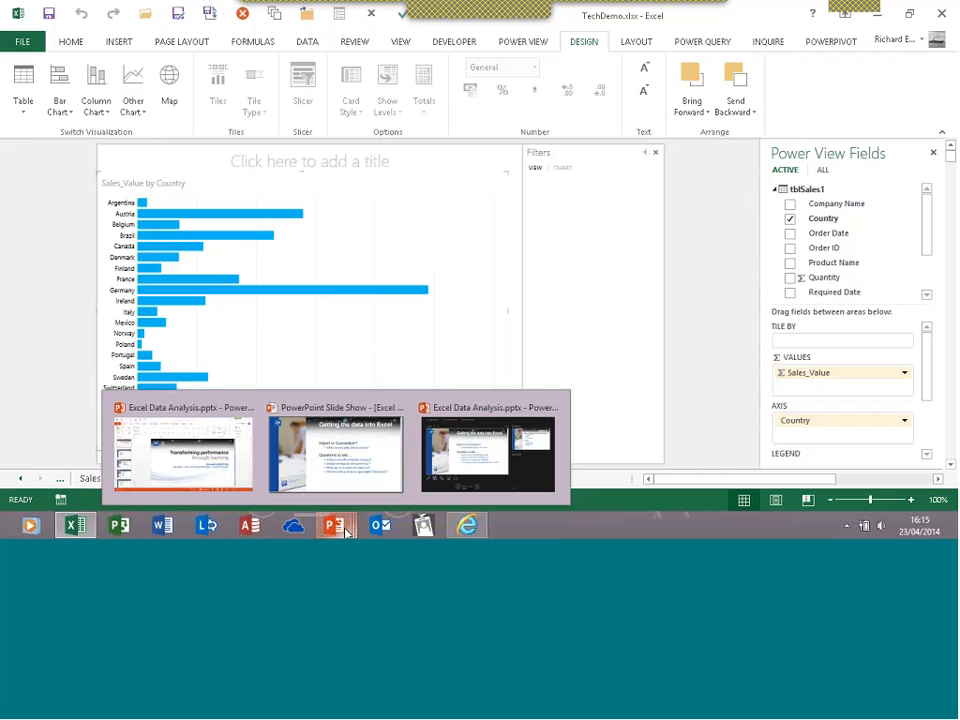
click(310, 487)
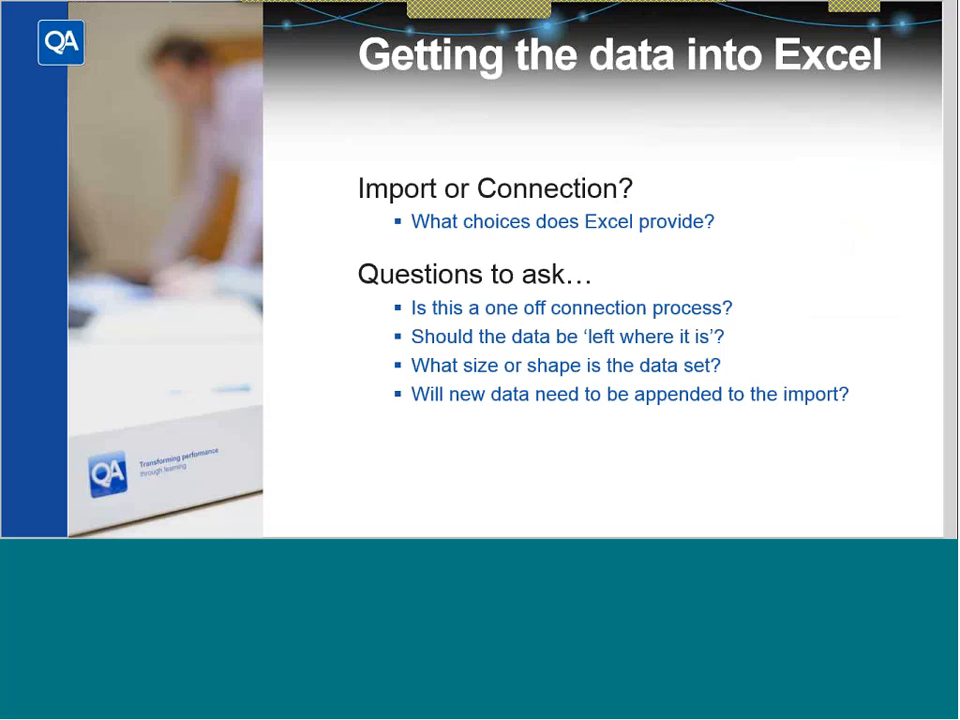